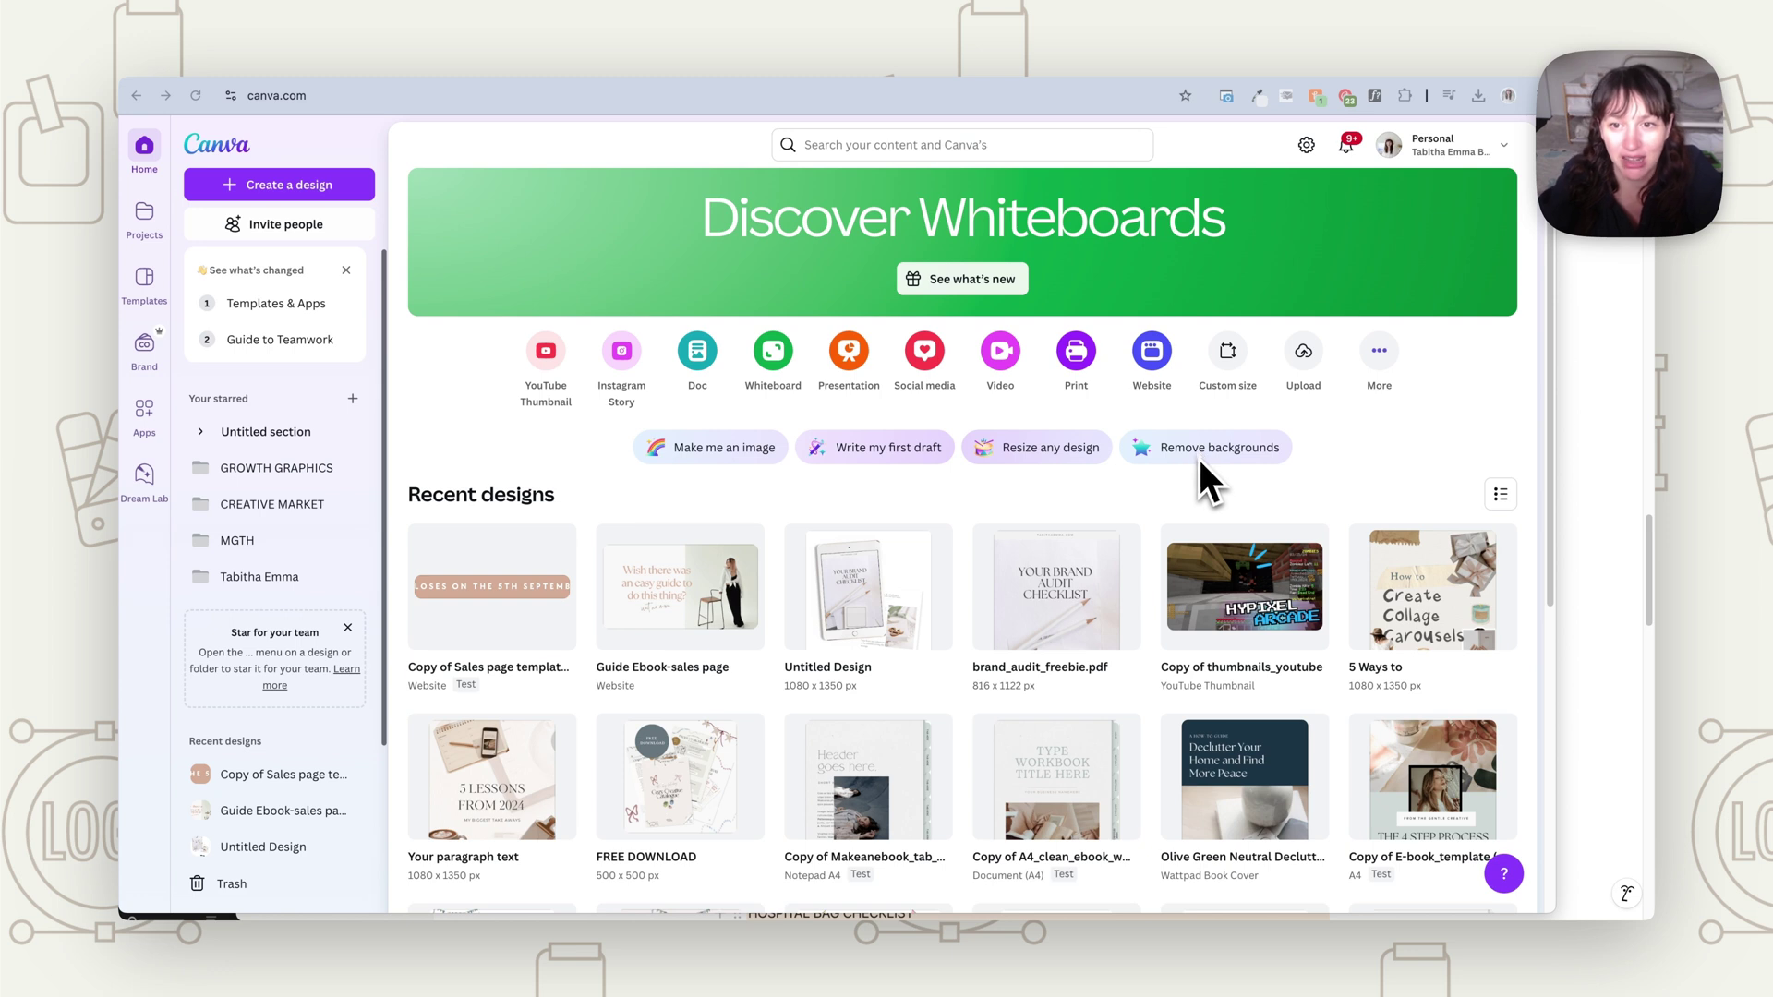
- Create a new website design and apply the layout with a centred title over a full-page landscape image
{"action": "left_click", "coordinate": [1151, 353]}
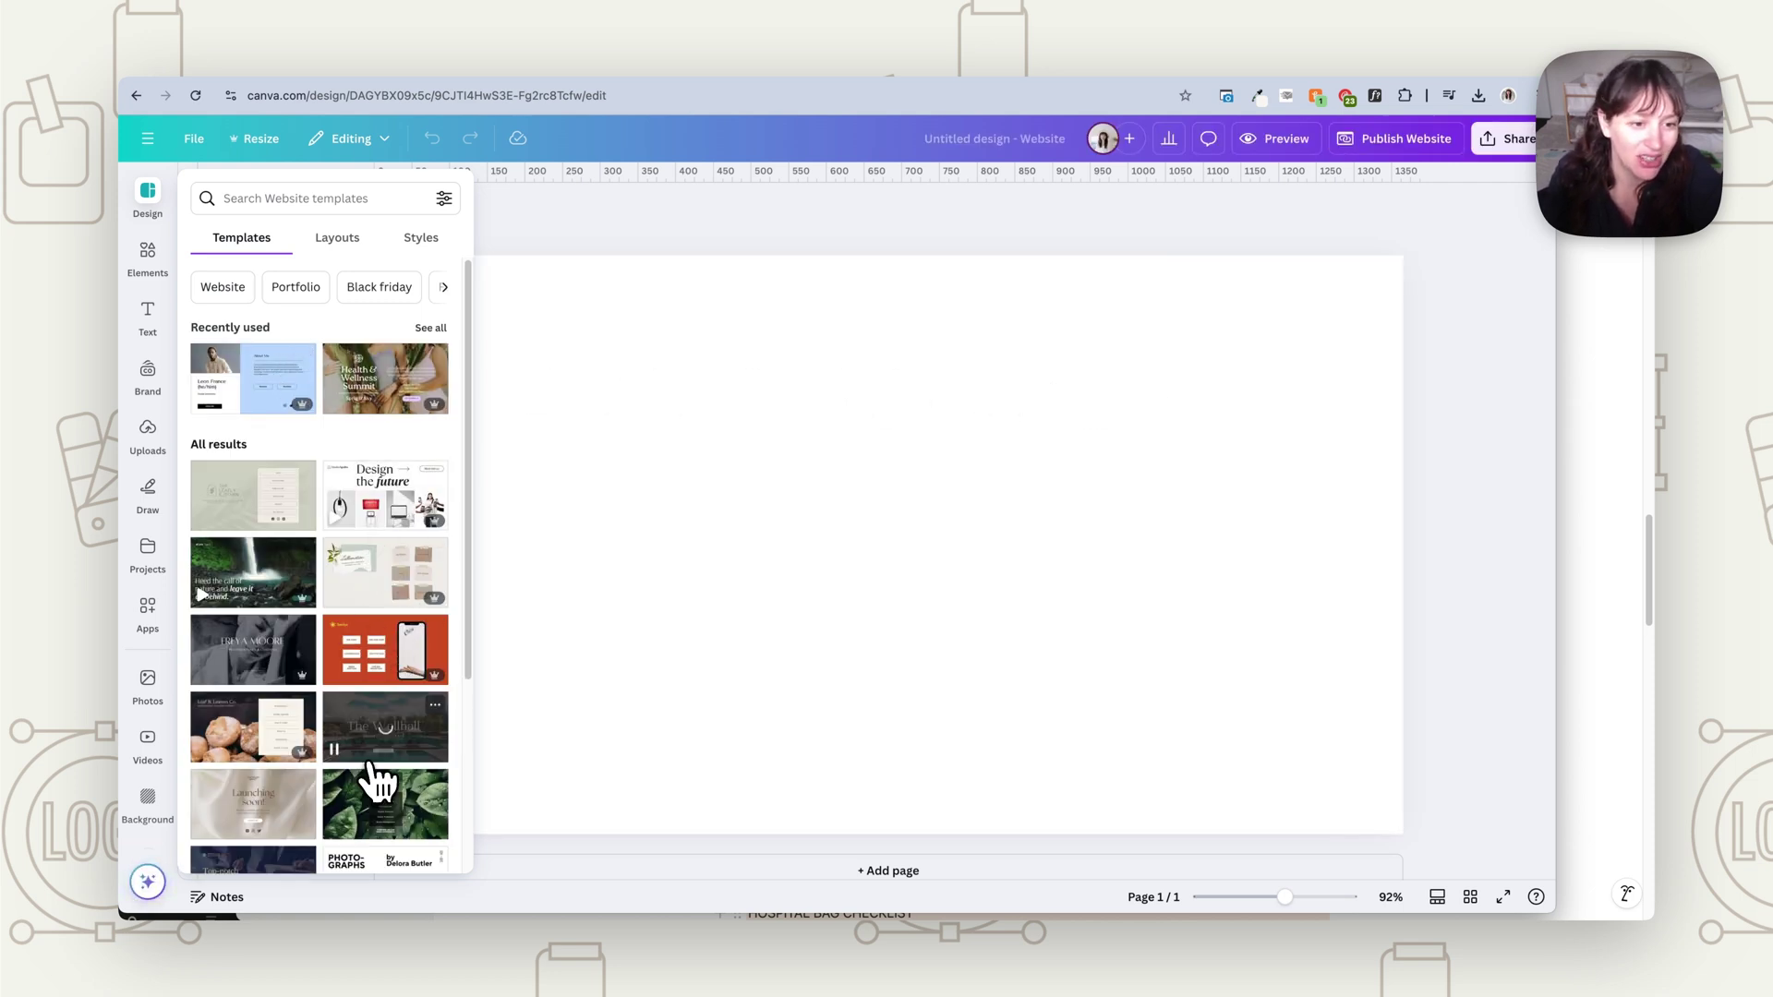
{"action": "scroll", "coordinate": [375, 776], "scroll_direction": "down", "scroll_amount": 3}
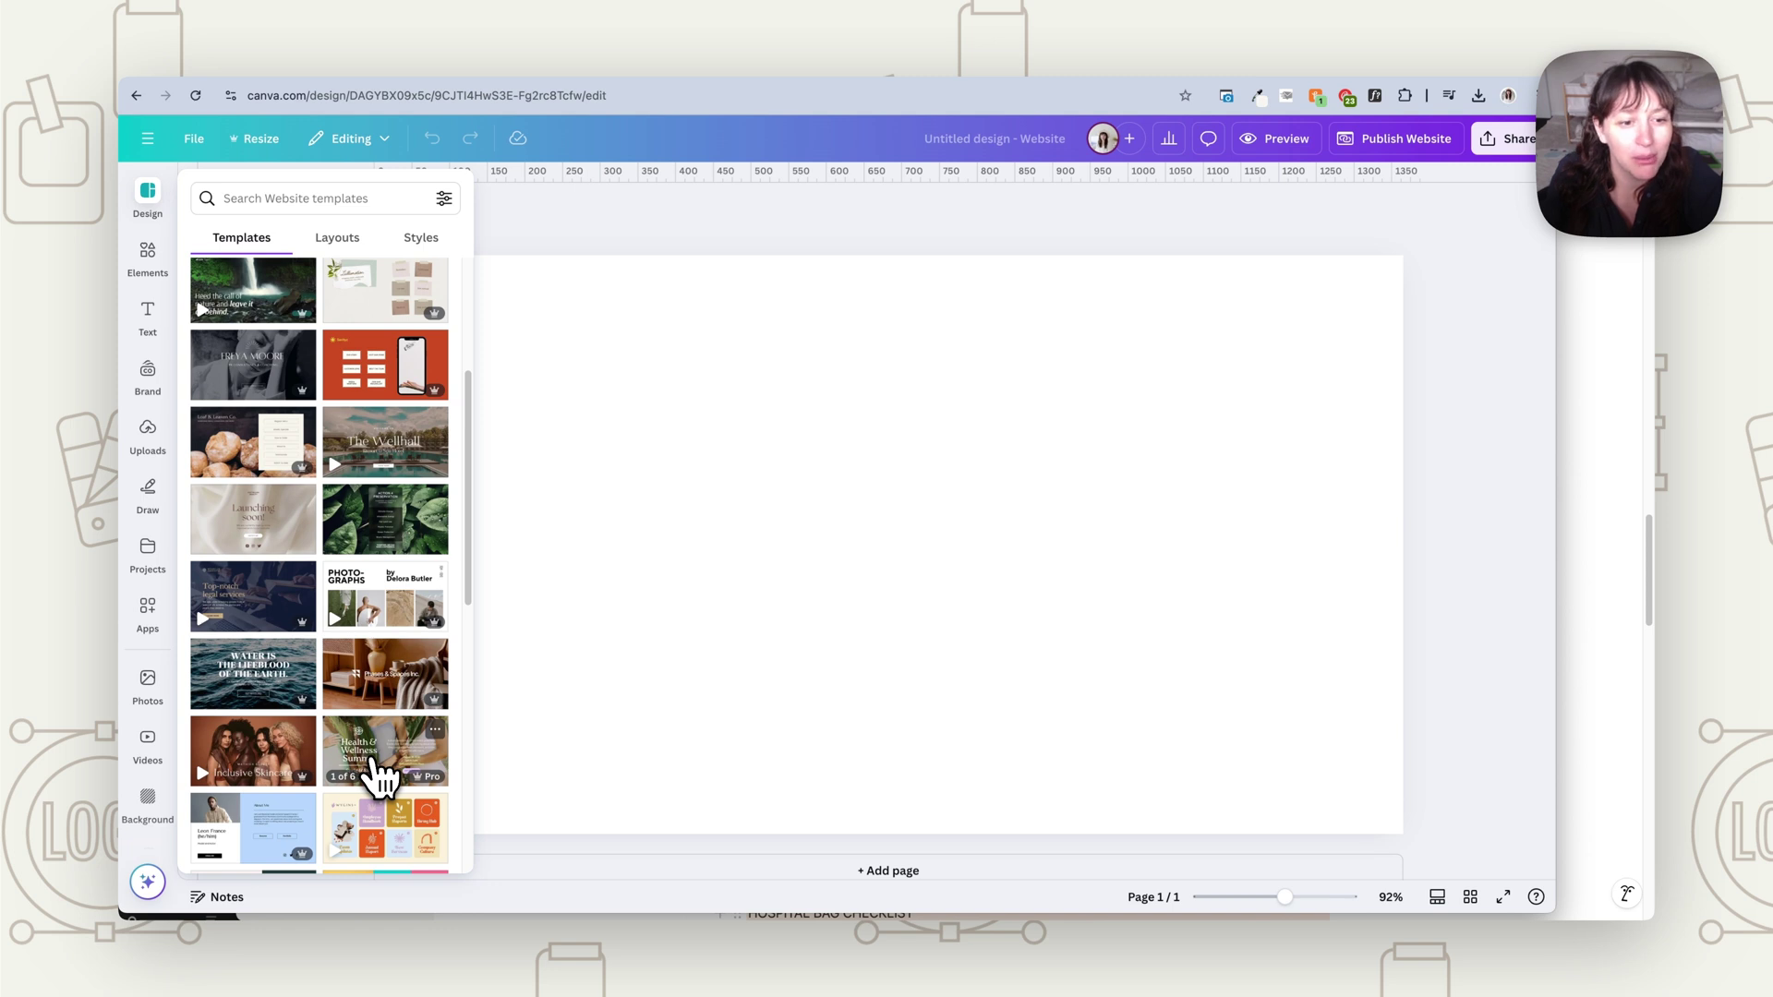
{"action": "scroll", "coordinate": [378, 776], "scroll_direction": "down", "scroll_amount": 4}
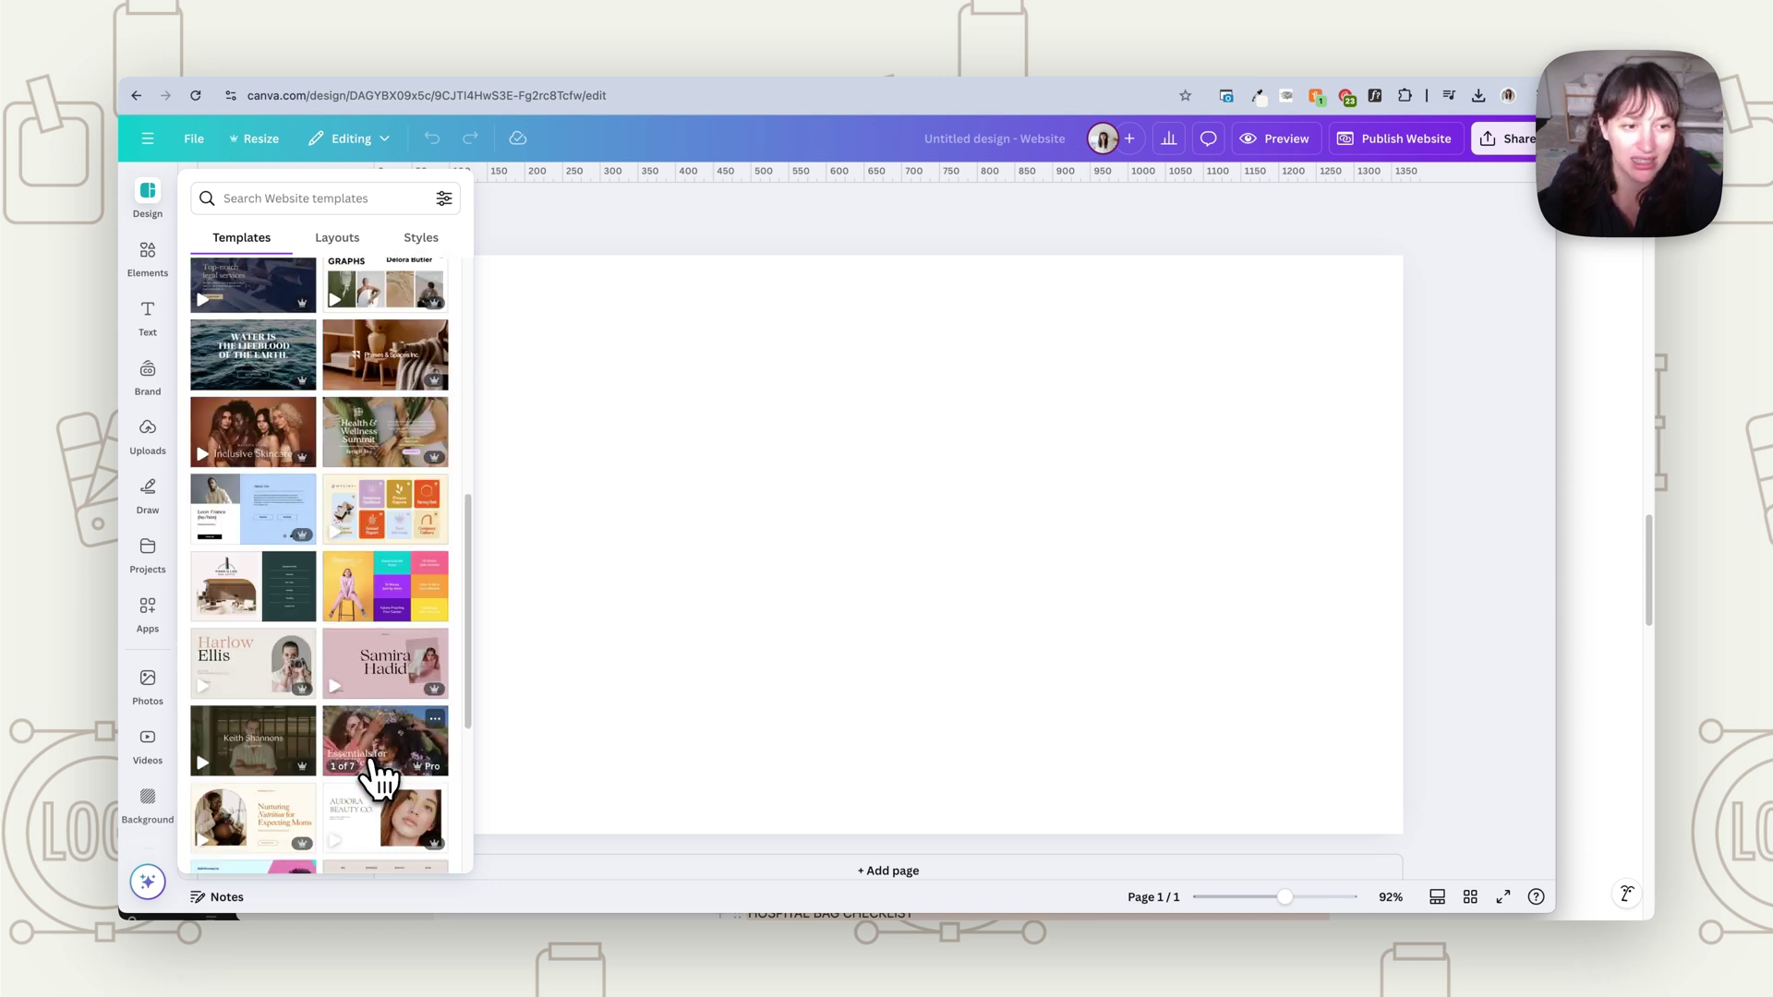
{"action": "left_click", "coordinate": [331, 242]}
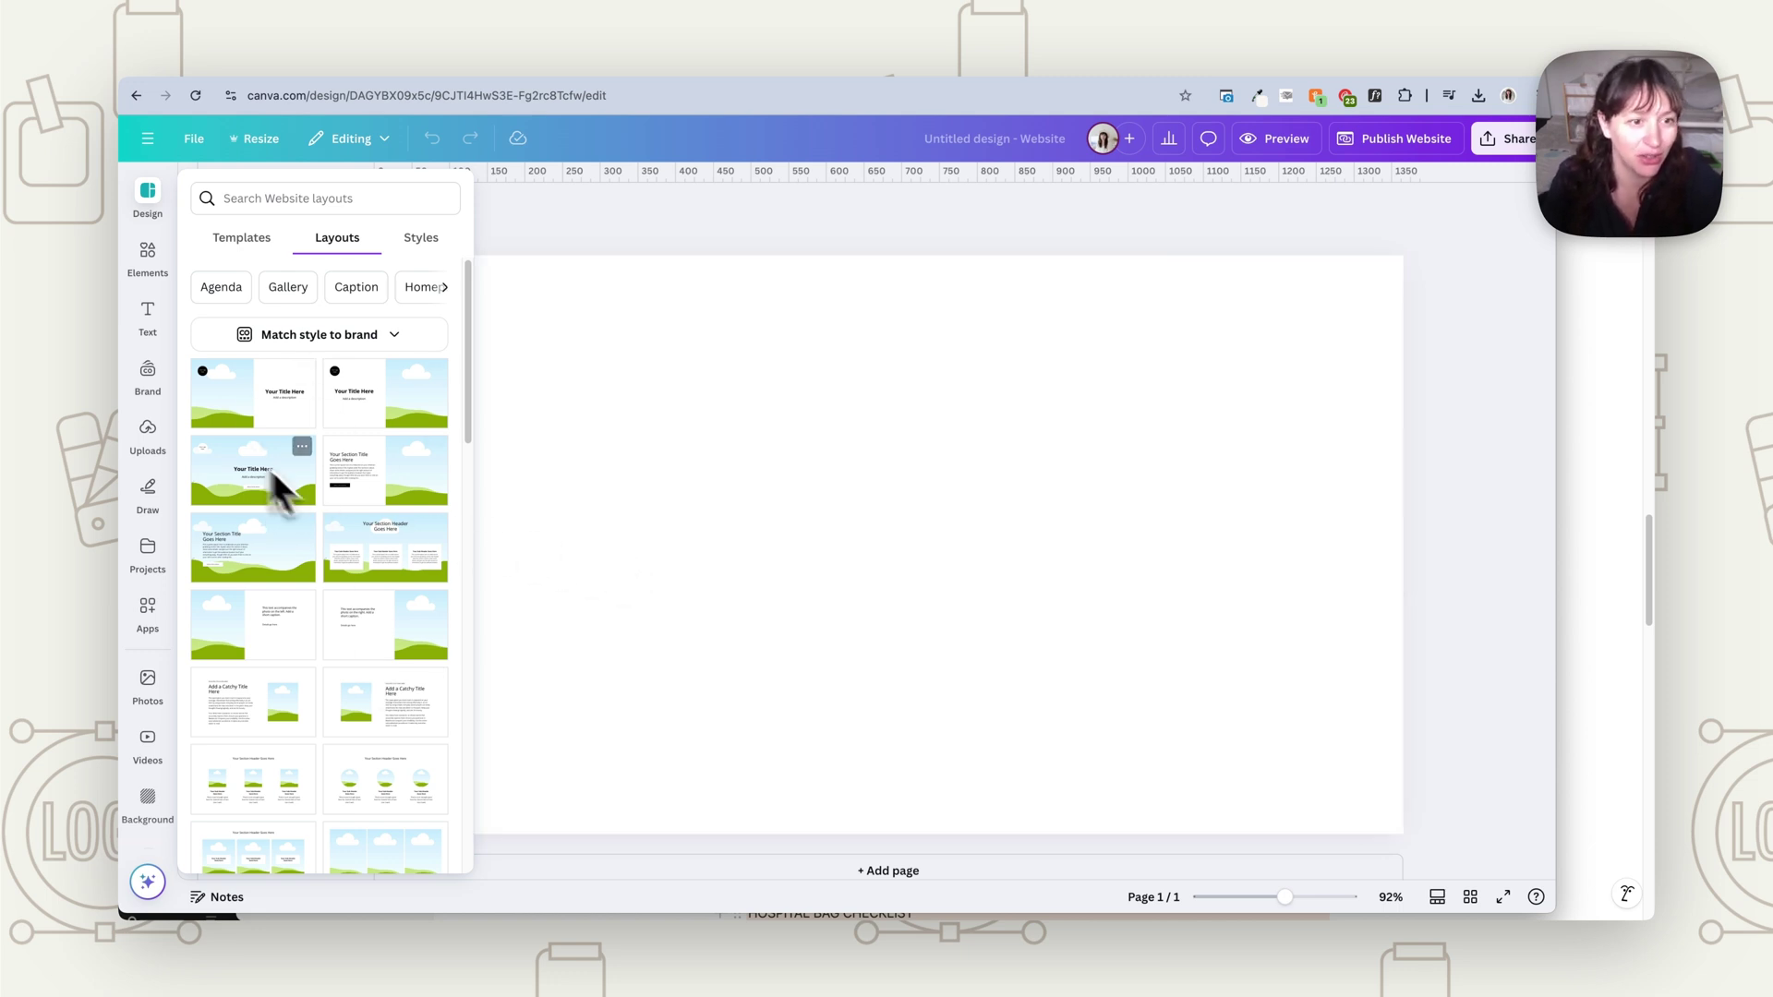
{"action": "left_click", "coordinate": [238, 484]}
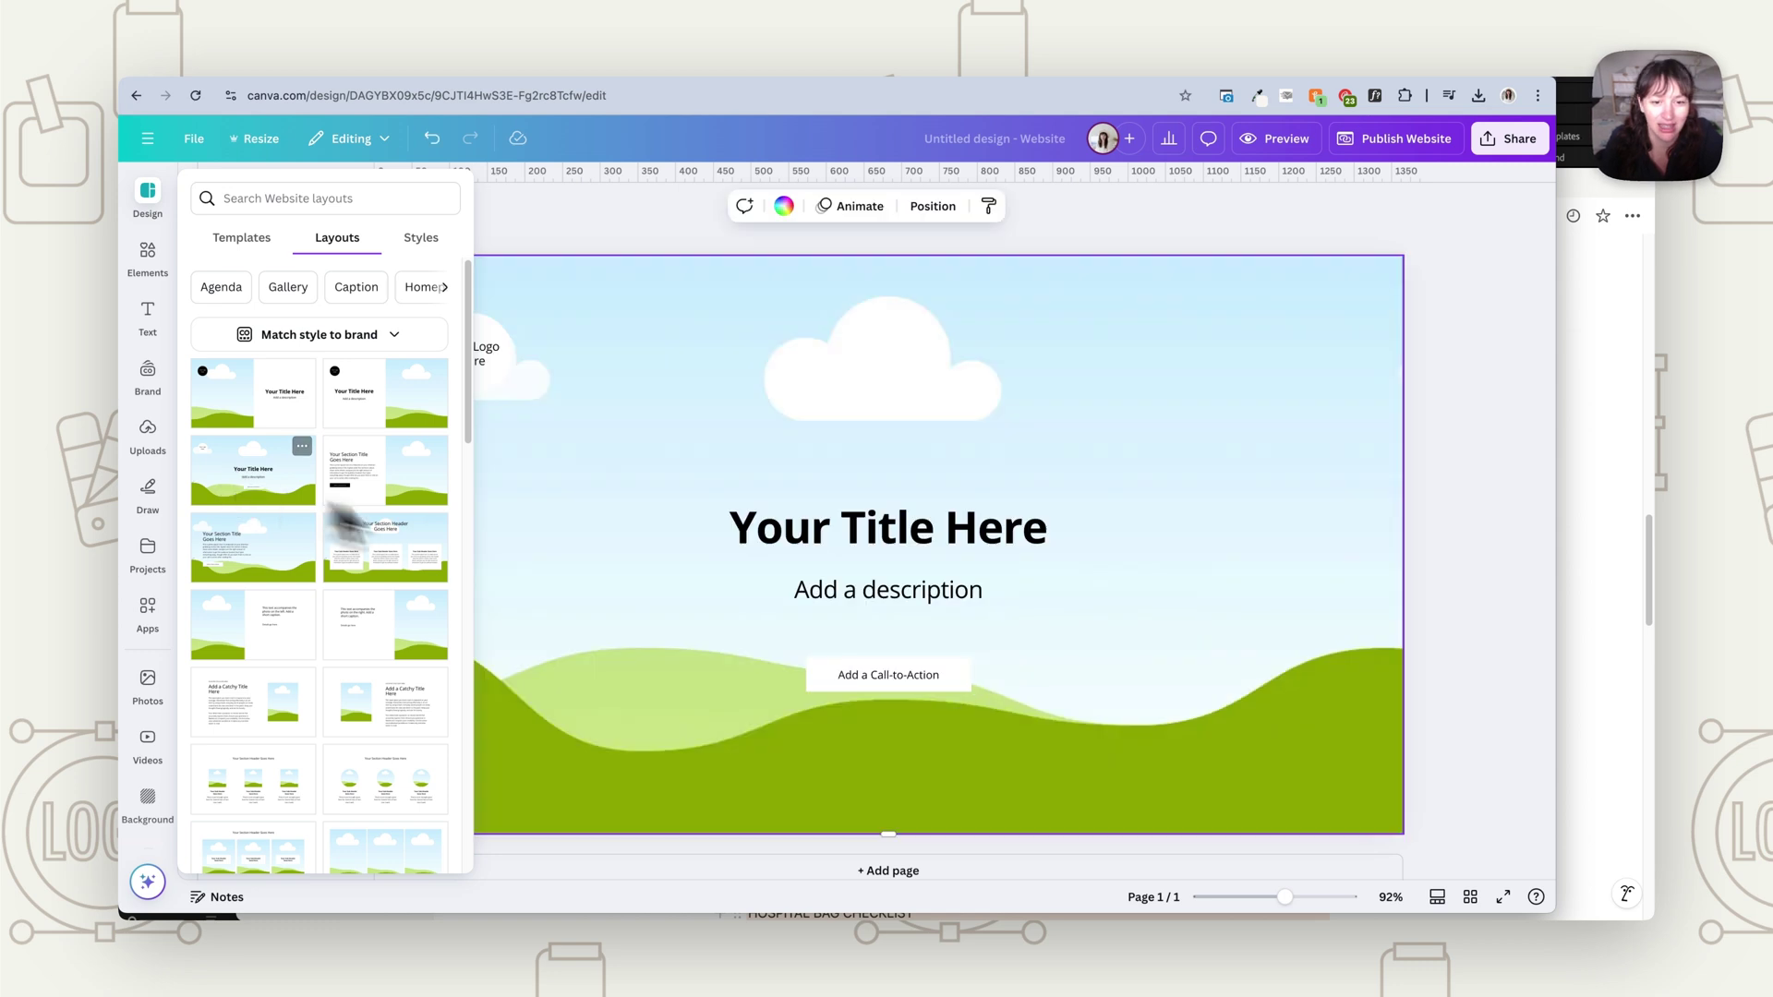
- Try moving the logo placeholder to the page's horizontal centre above the title, and undo the move
{"action": "left_click", "coordinate": [911, 560]}
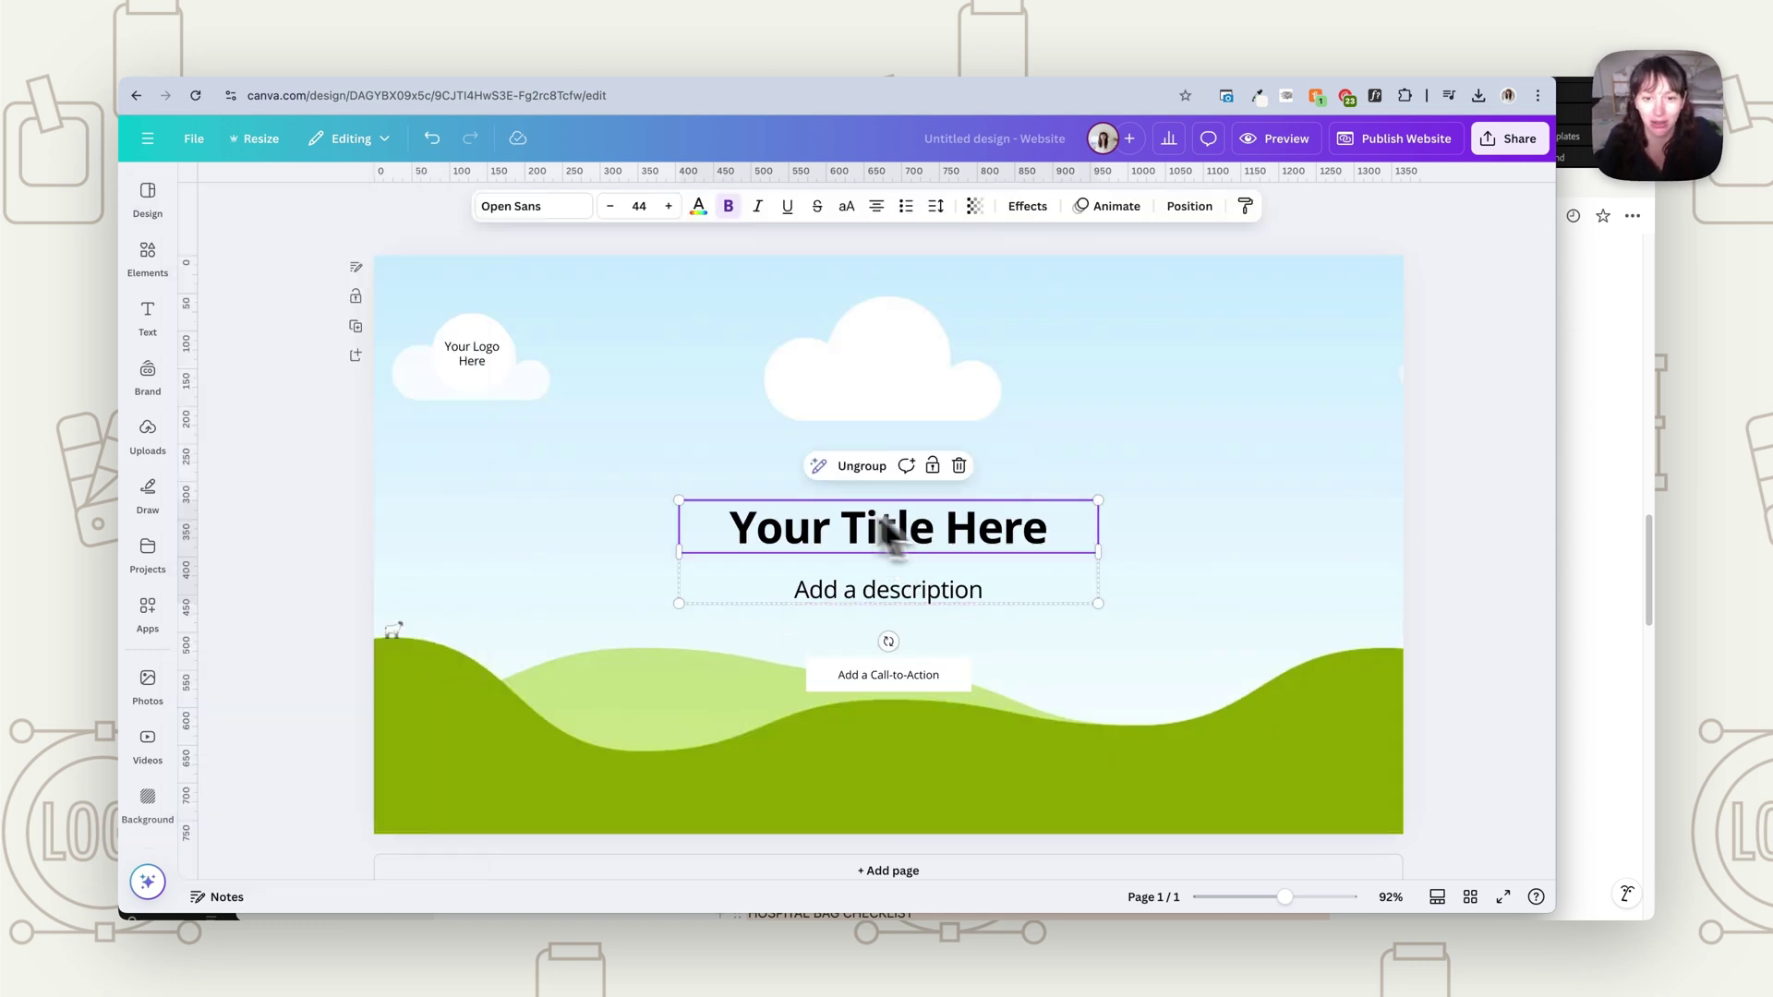
{"action": "left_click", "coordinate": [474, 369]}
{"action": "left_click_drag", "start_coordinate": [474, 369], "coordinate": [875, 370]}
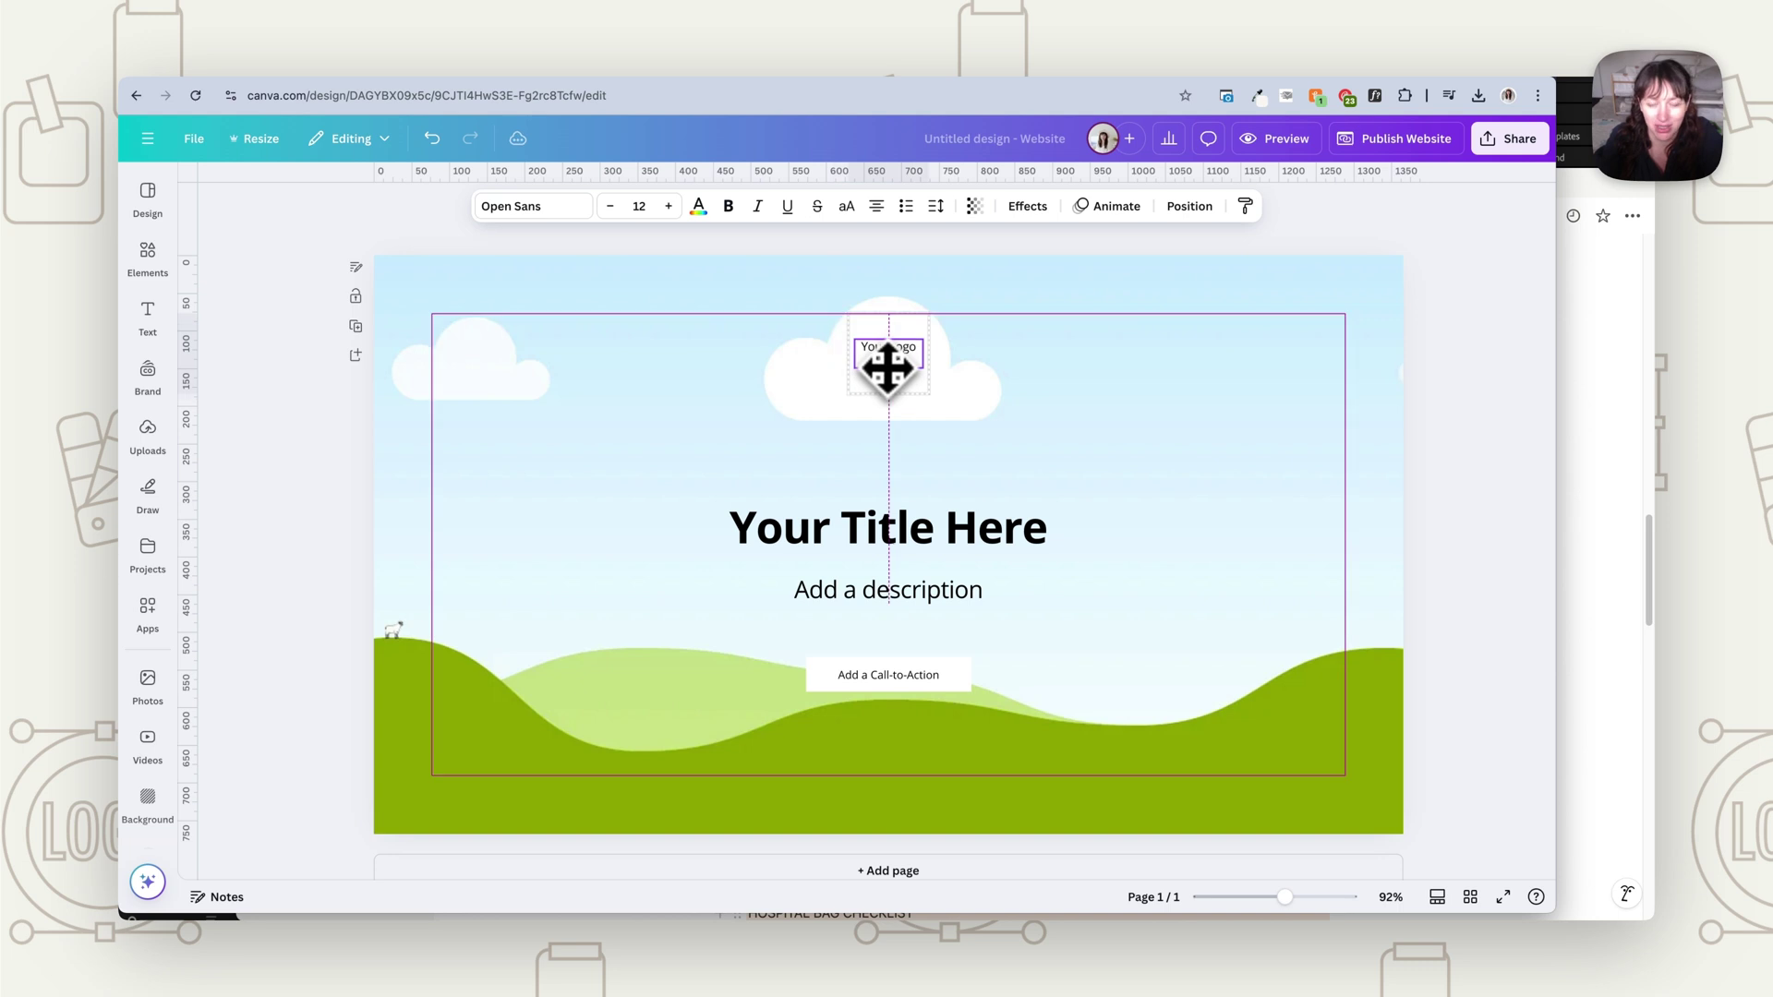
{"action": "key", "text": "ctrl+z"}
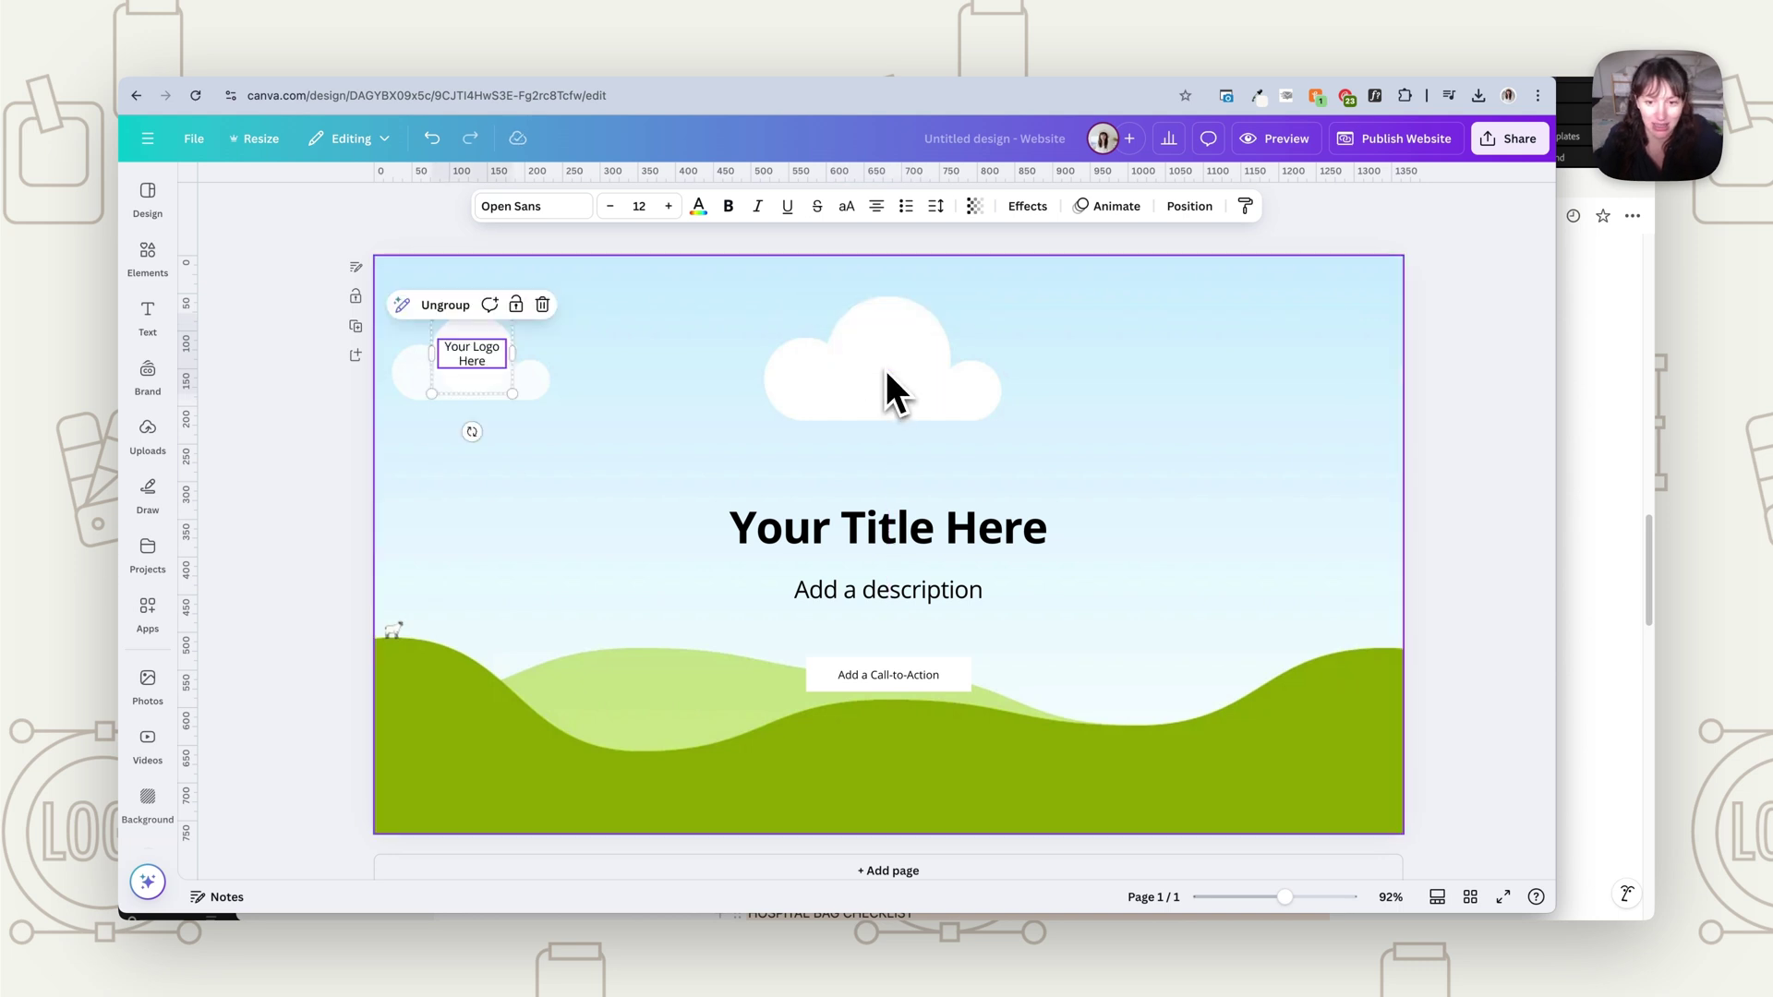
- Shorten the hero section's background image and page to about 610 px high, and move the title group up
{"action": "left_click", "coordinate": [962, 460]}
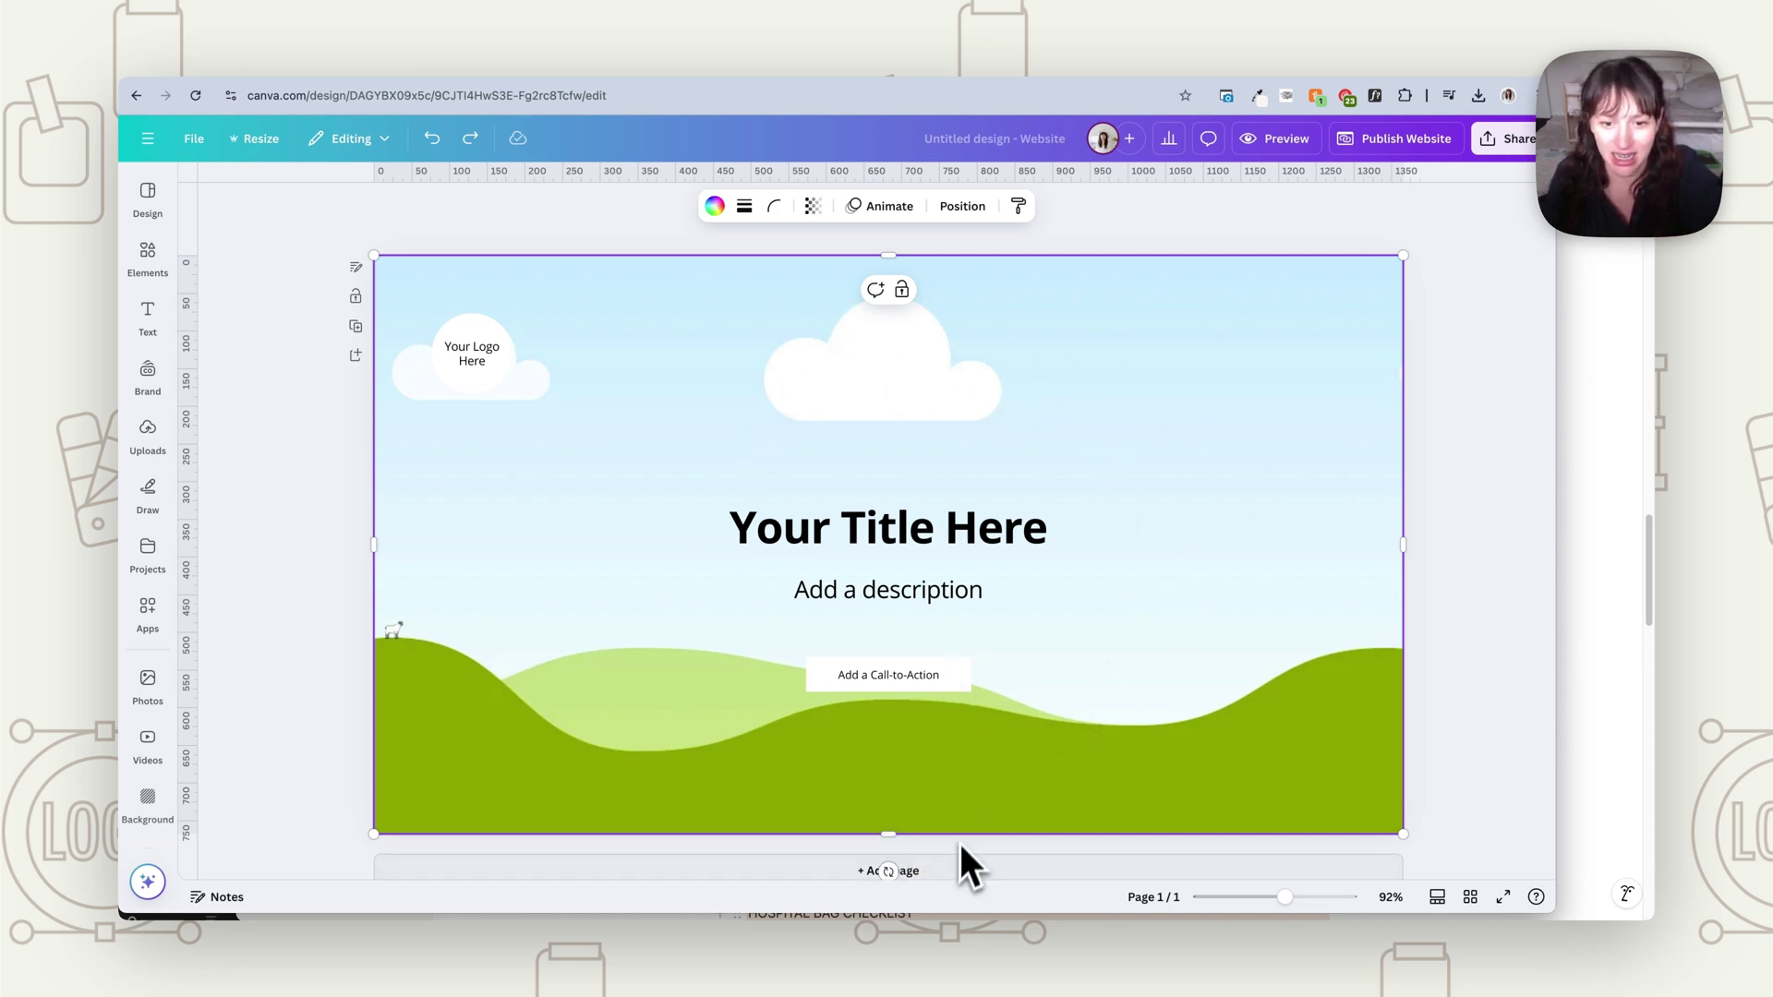
{"action": "left_click_drag", "start_coordinate": [1053, 836], "coordinate": [1058, 728]}
{"action": "left_click", "coordinate": [1075, 792]}
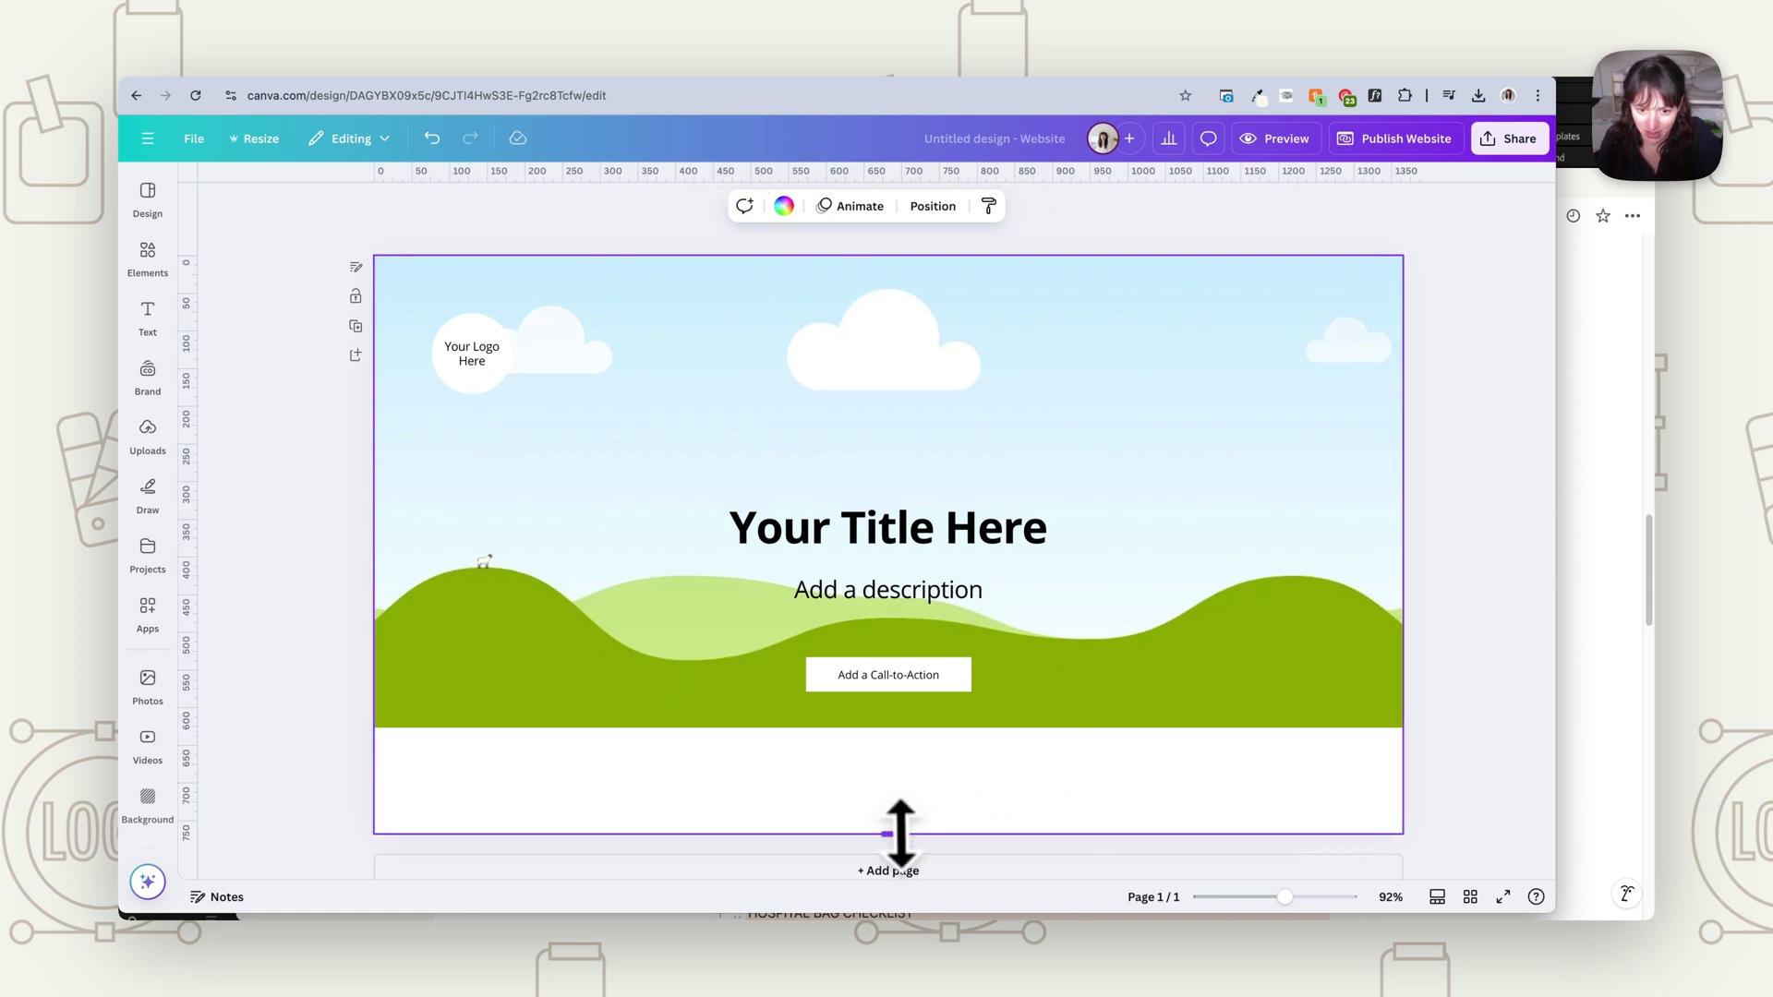
{"action": "left_click_drag", "start_coordinate": [885, 833], "coordinate": [895, 771]}
{"action": "left_click", "coordinate": [907, 623]}
{"action": "left_click_drag", "start_coordinate": [910, 610], "coordinate": [912, 558]}
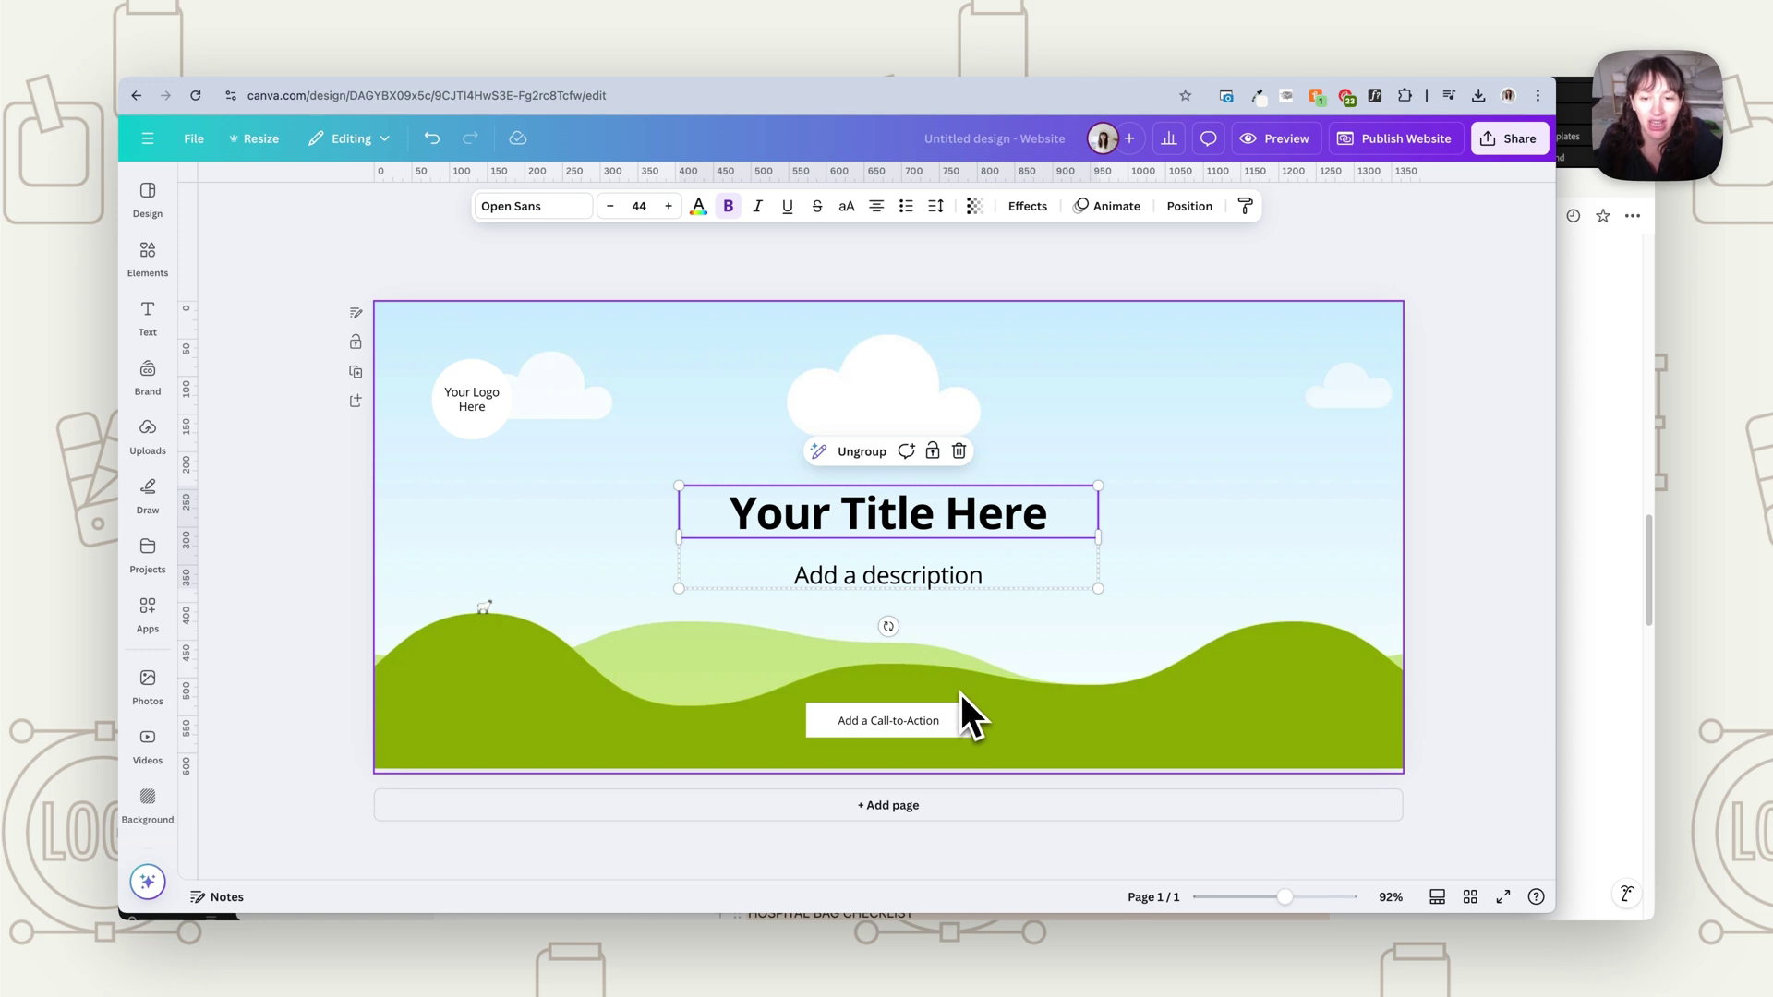
- Add a blank second page below the hero section
{"action": "left_click", "coordinate": [870, 807]}
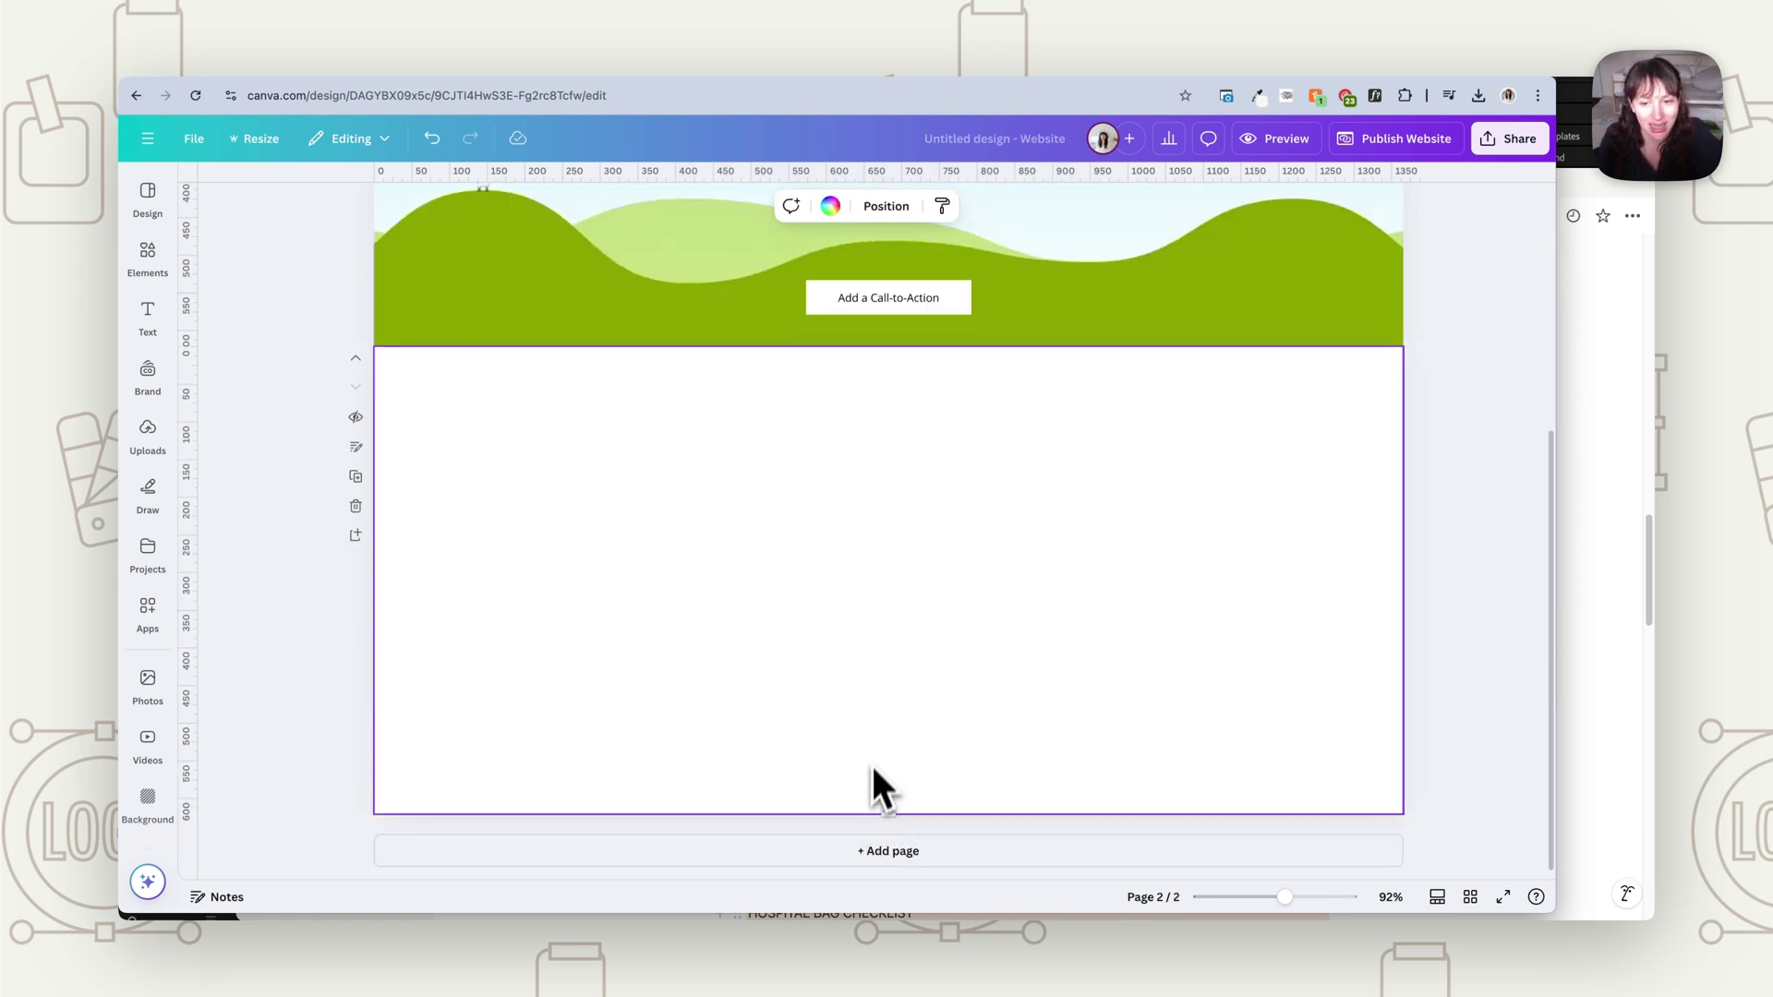
{"action": "scroll", "coordinate": [872, 767], "scroll_direction": "up", "scroll_amount": 4}
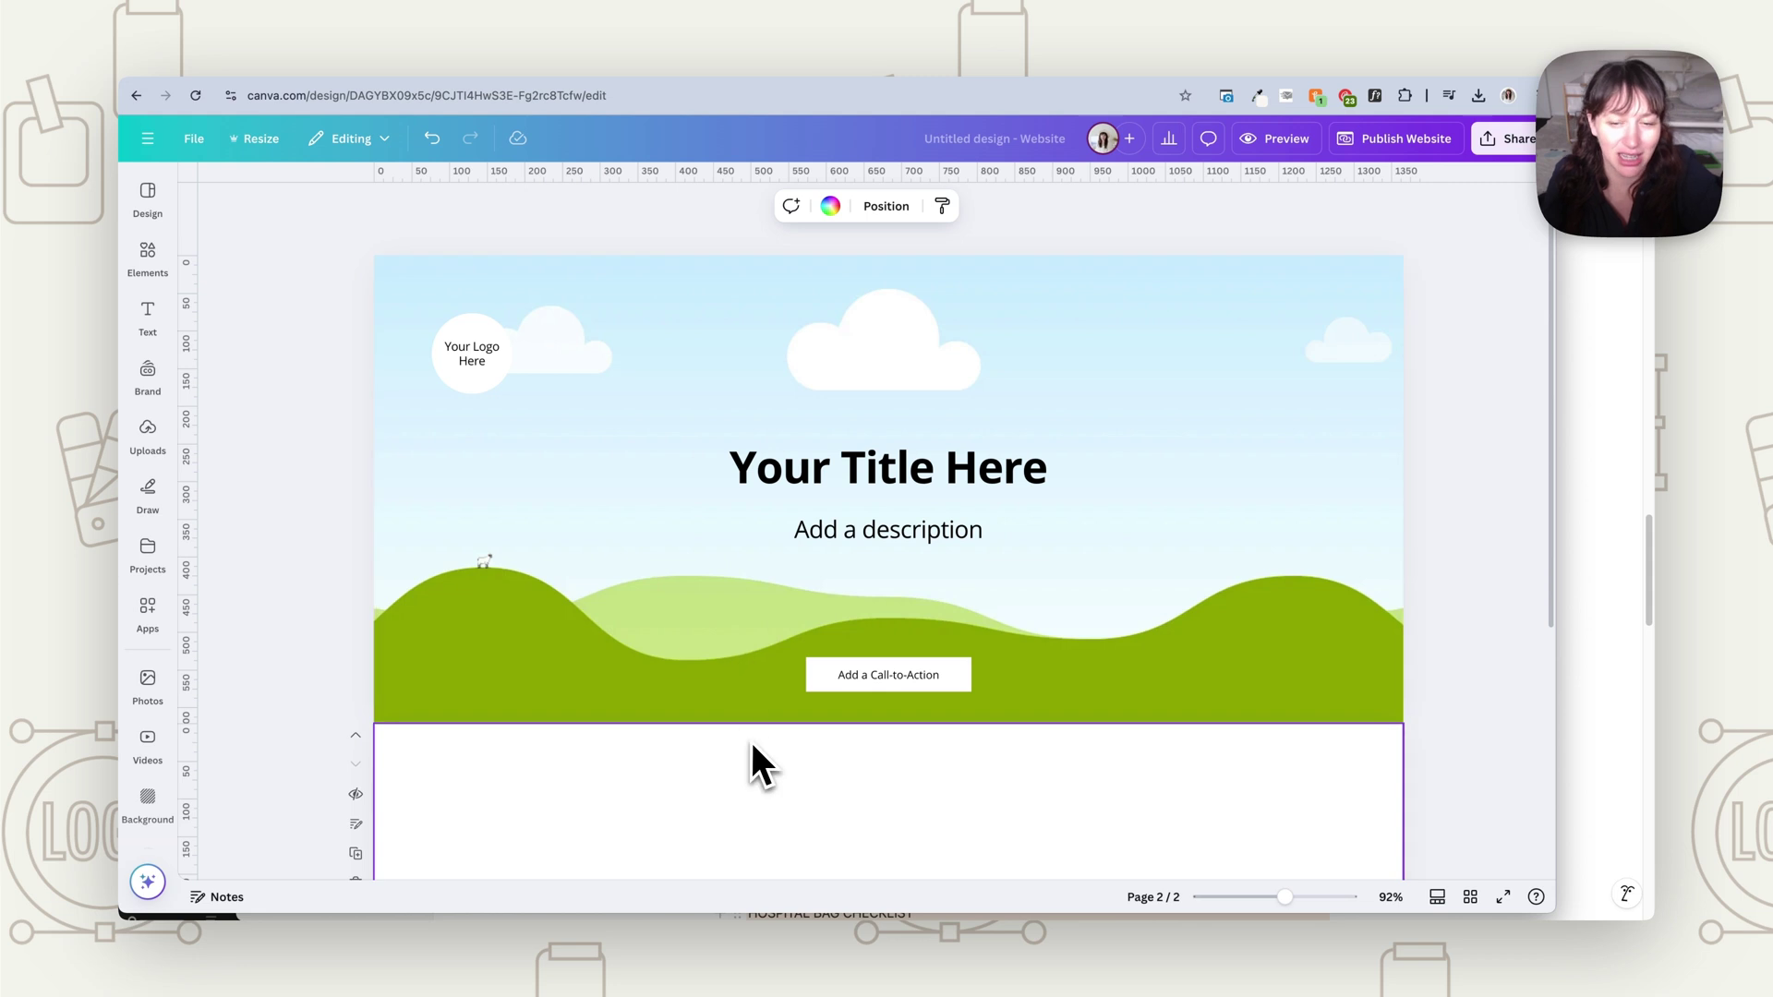
{"action": "scroll", "coordinate": [750, 740], "scroll_direction": "down", "scroll_amount": 4}
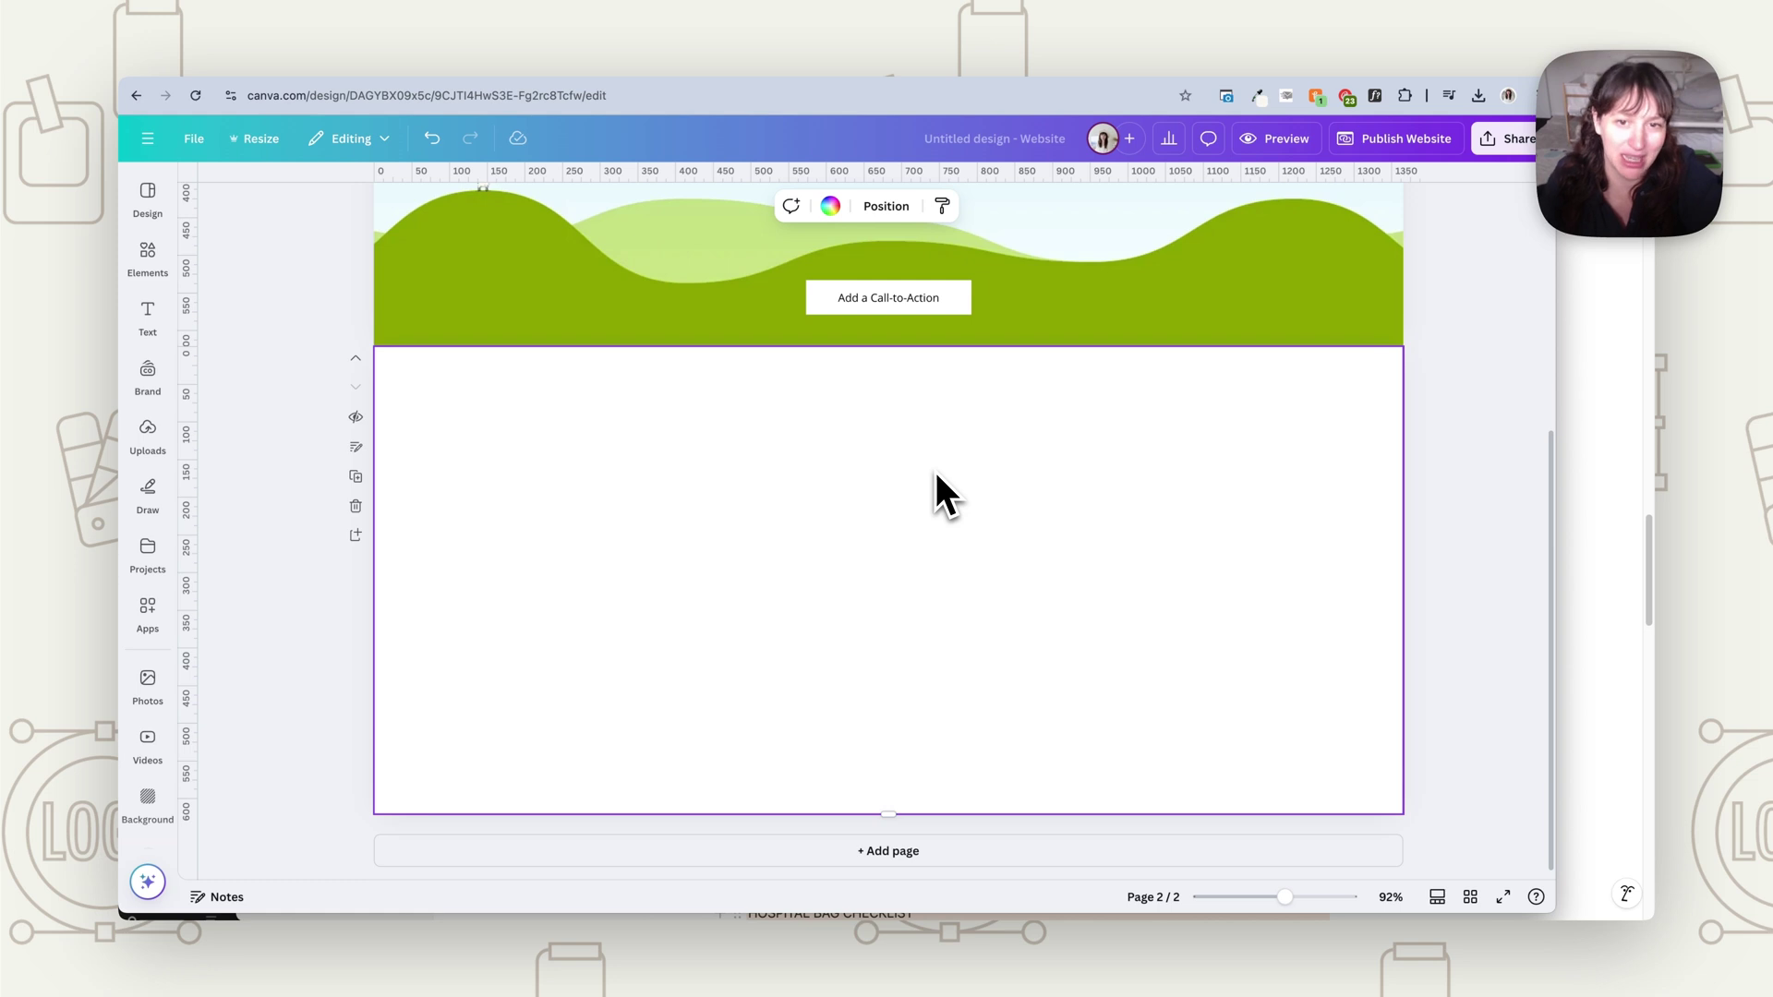
{"action": "scroll", "coordinate": [928, 461], "scroll_direction": "up", "scroll_amount": 1}
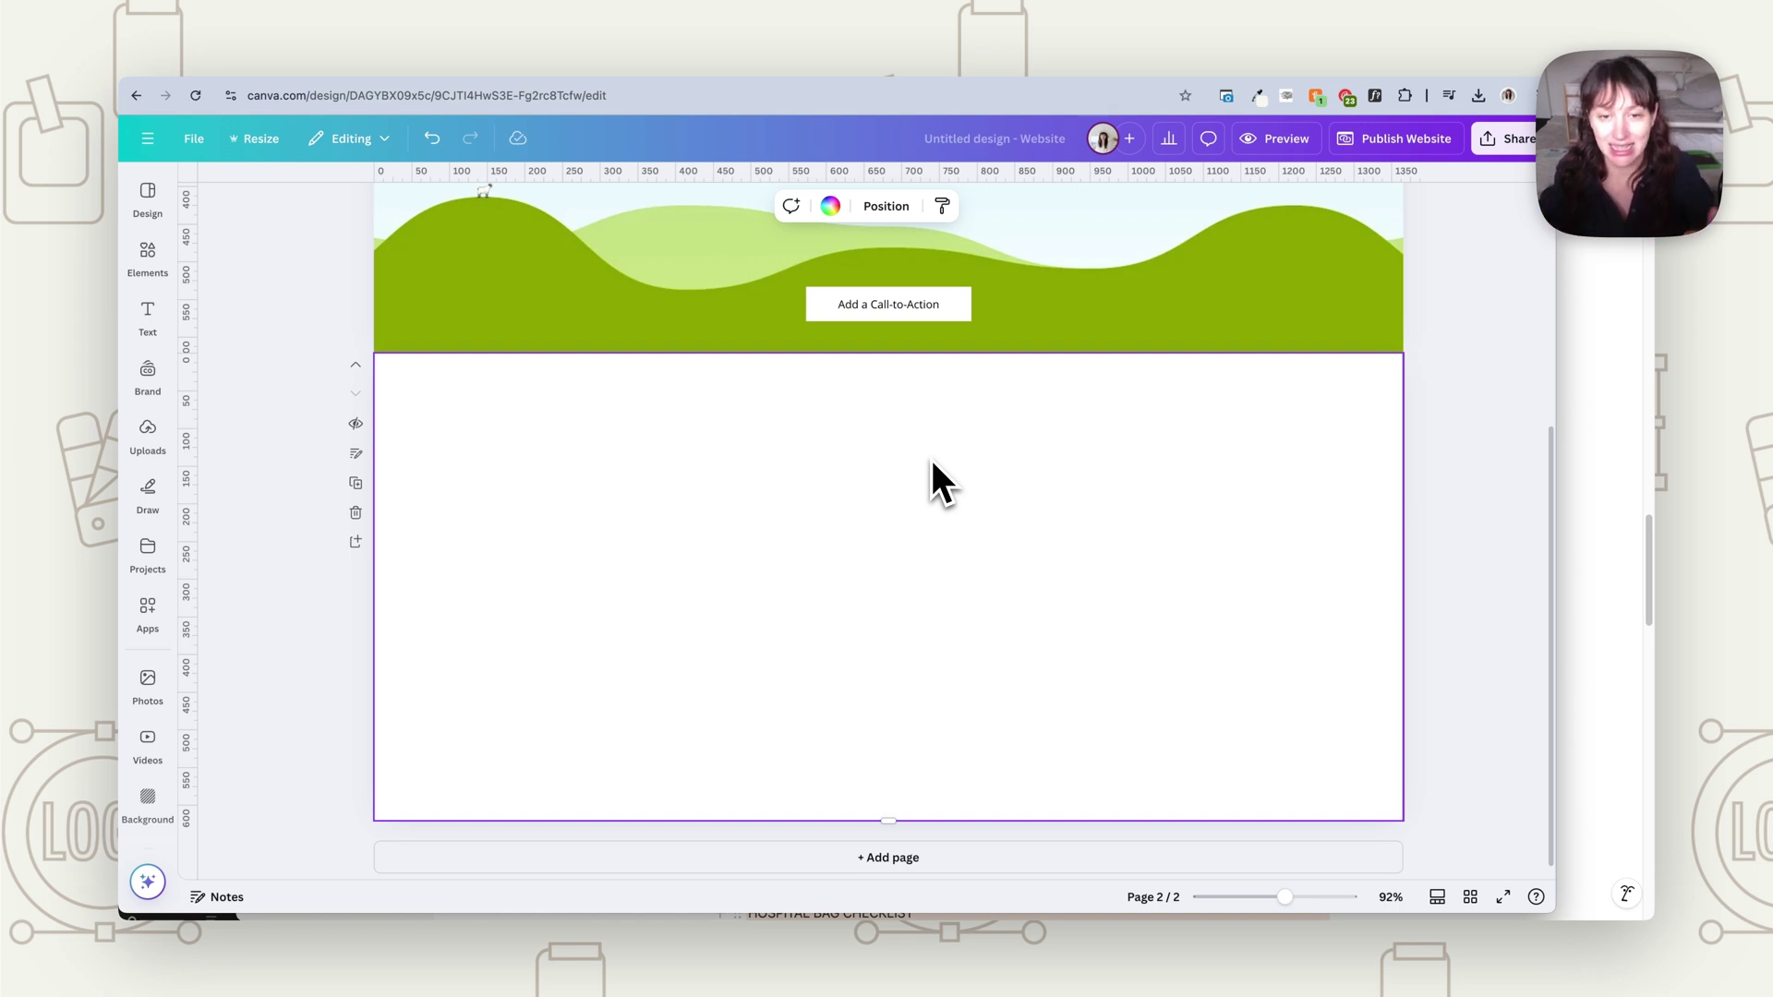
{"action": "scroll", "coordinate": [936, 527], "scroll_direction": "up", "scroll_amount": 5}
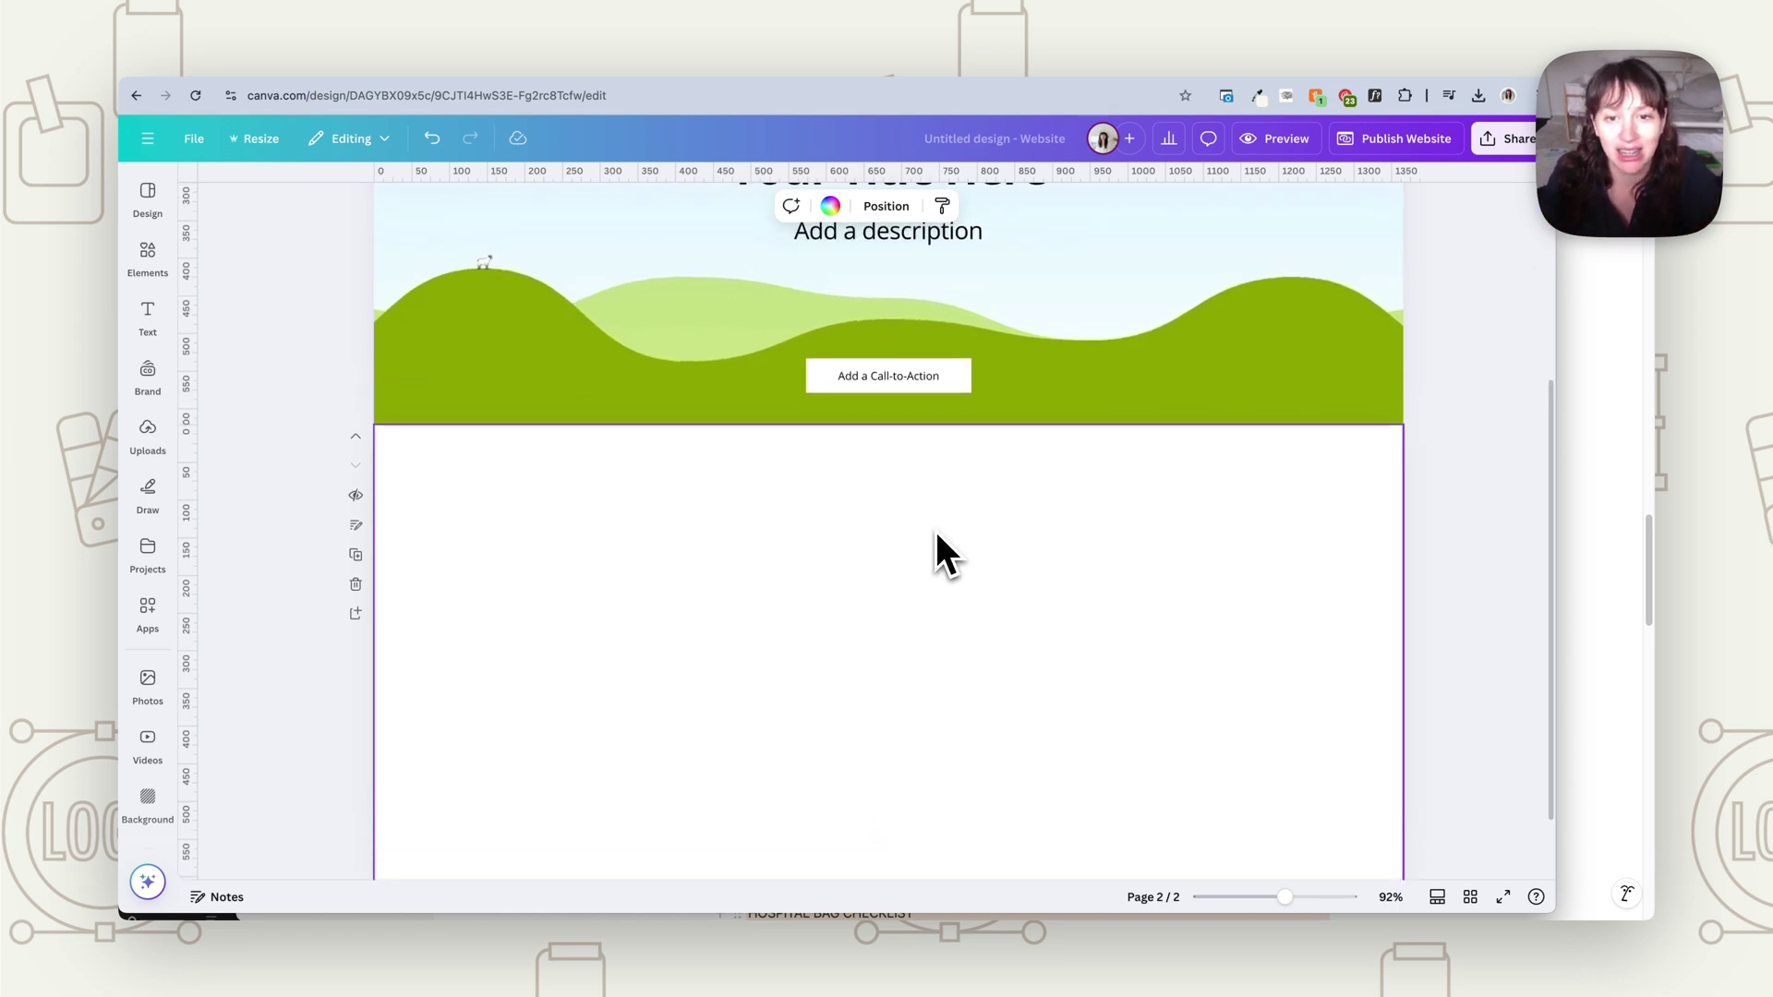
{"action": "scroll", "coordinate": [934, 530], "scroll_direction": "up", "scroll_amount": 3}
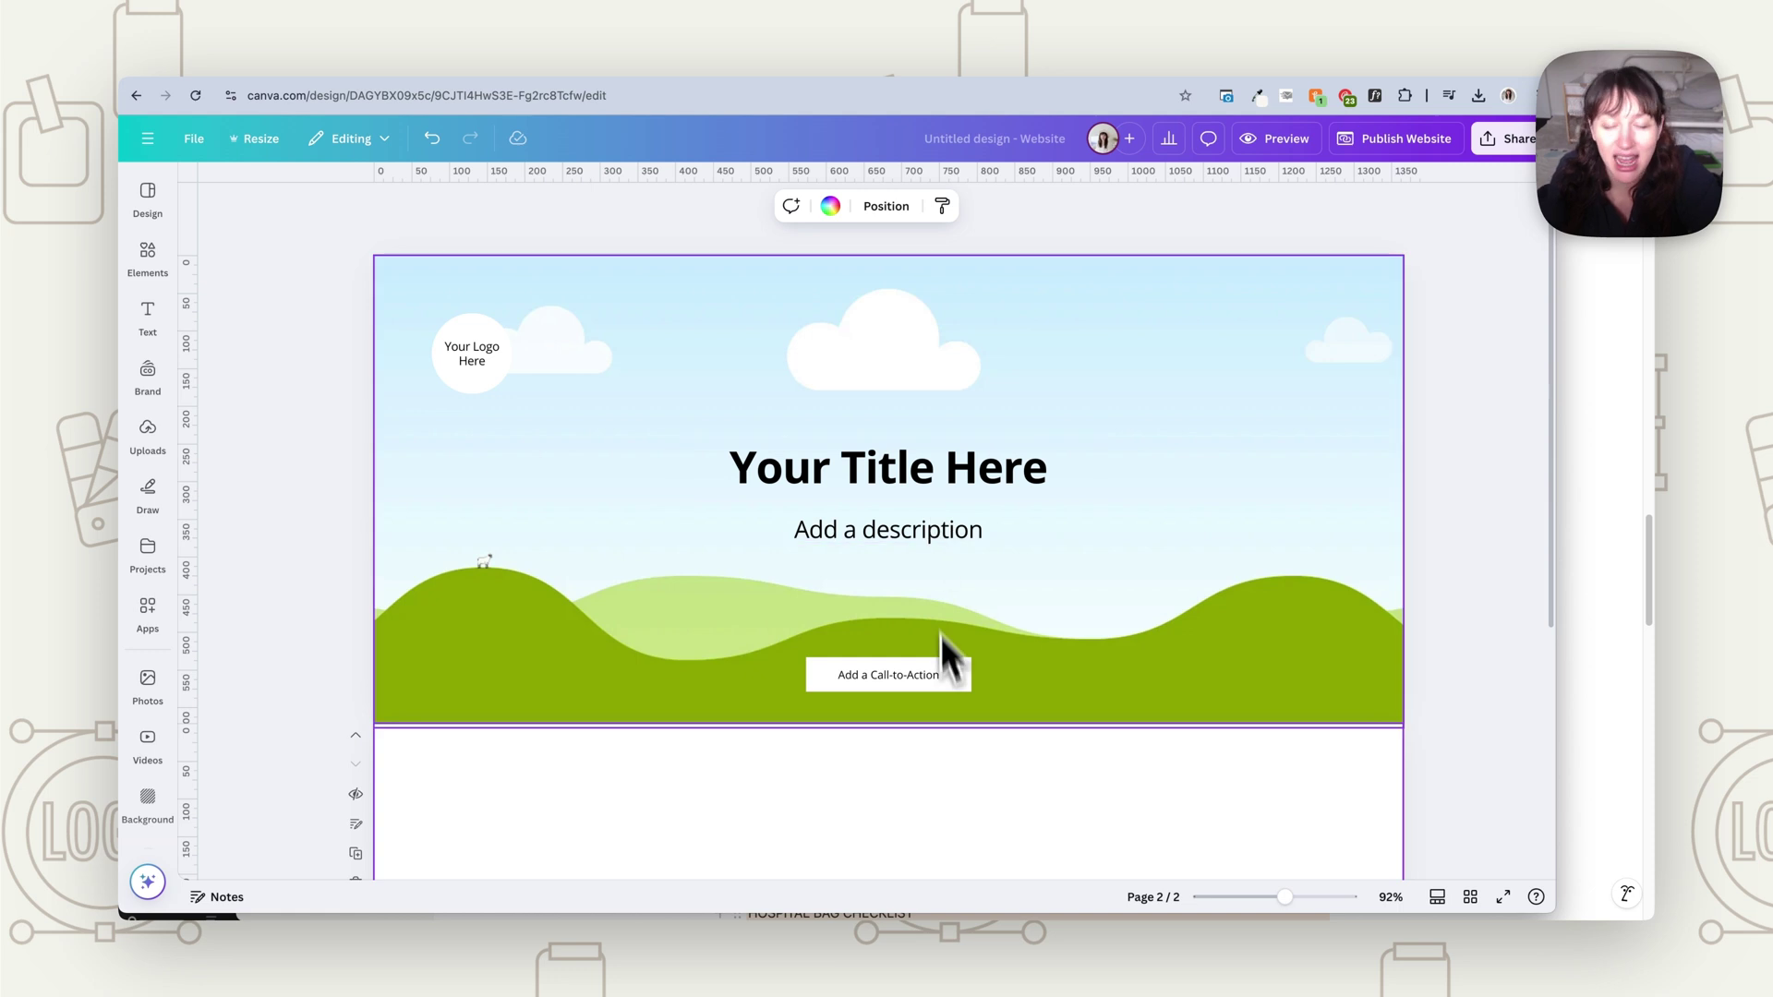
{"action": "scroll", "coordinate": [851, 650], "scroll_direction": "down", "scroll_amount": 5}
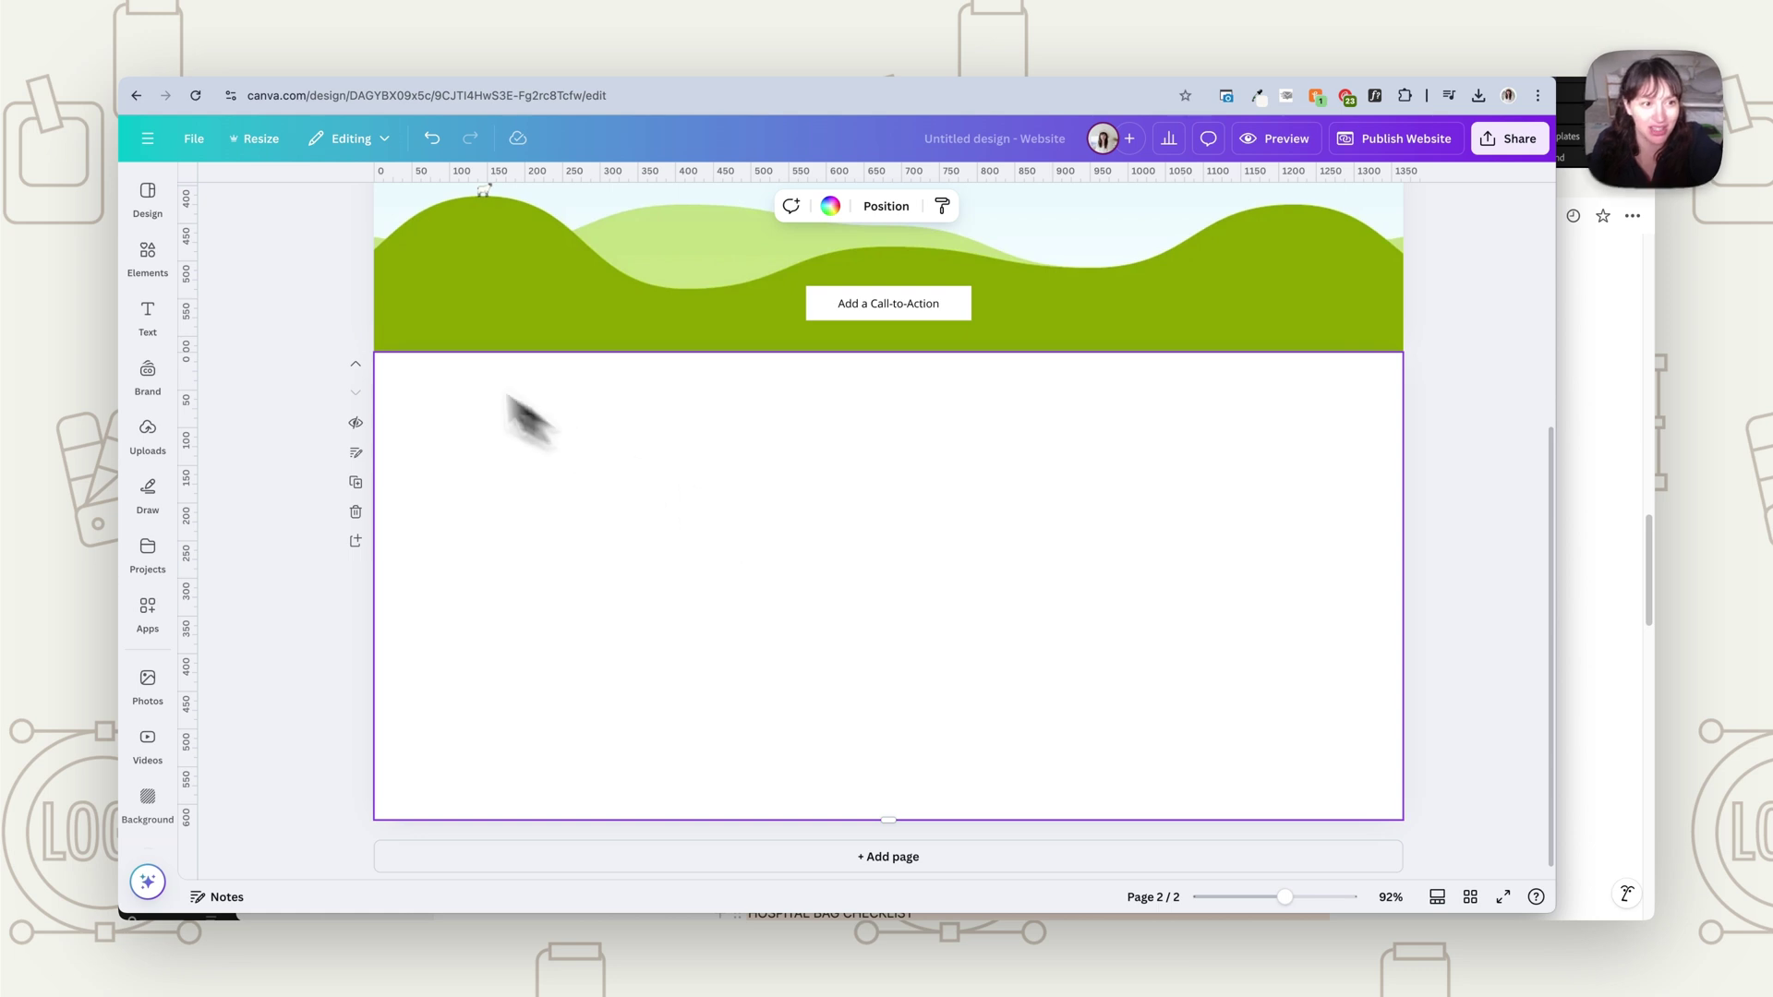
- Apply the website layout with a pre-title, two bold message paragraphs and a portrait image beside them to the second page
{"action": "left_click", "coordinate": [164, 213]}
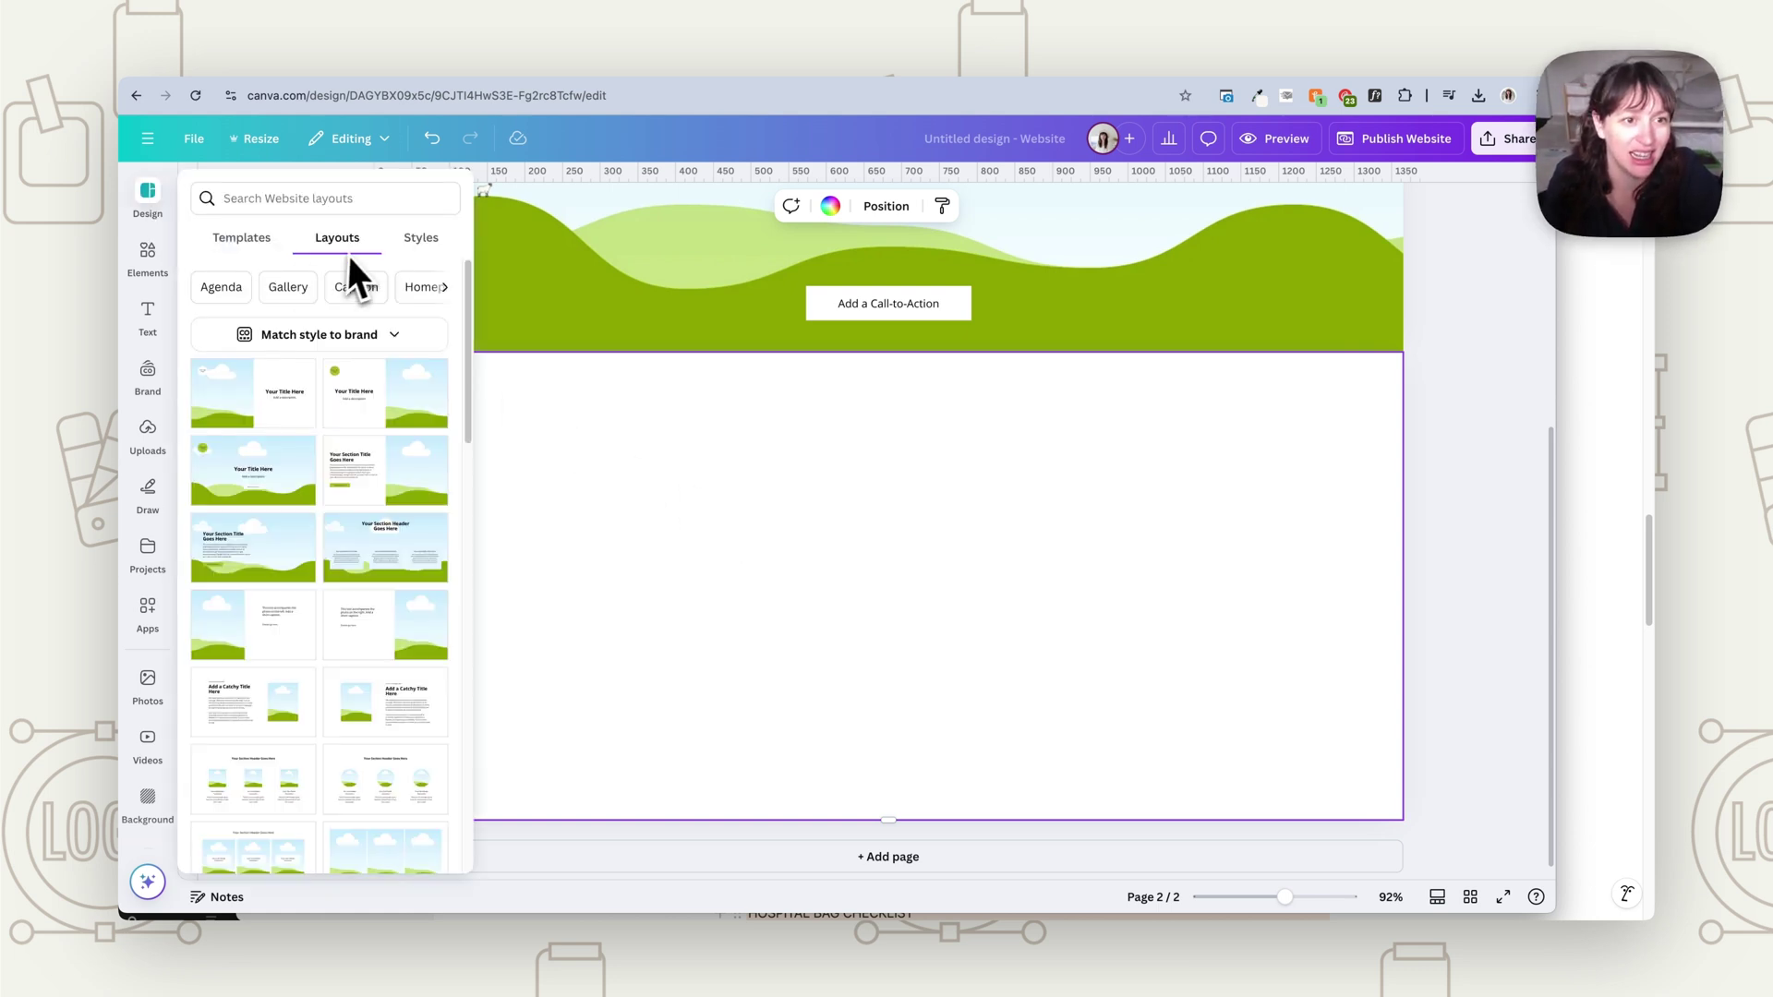
{"action": "scroll", "coordinate": [395, 683], "scroll_direction": "down", "scroll_amount": 5}
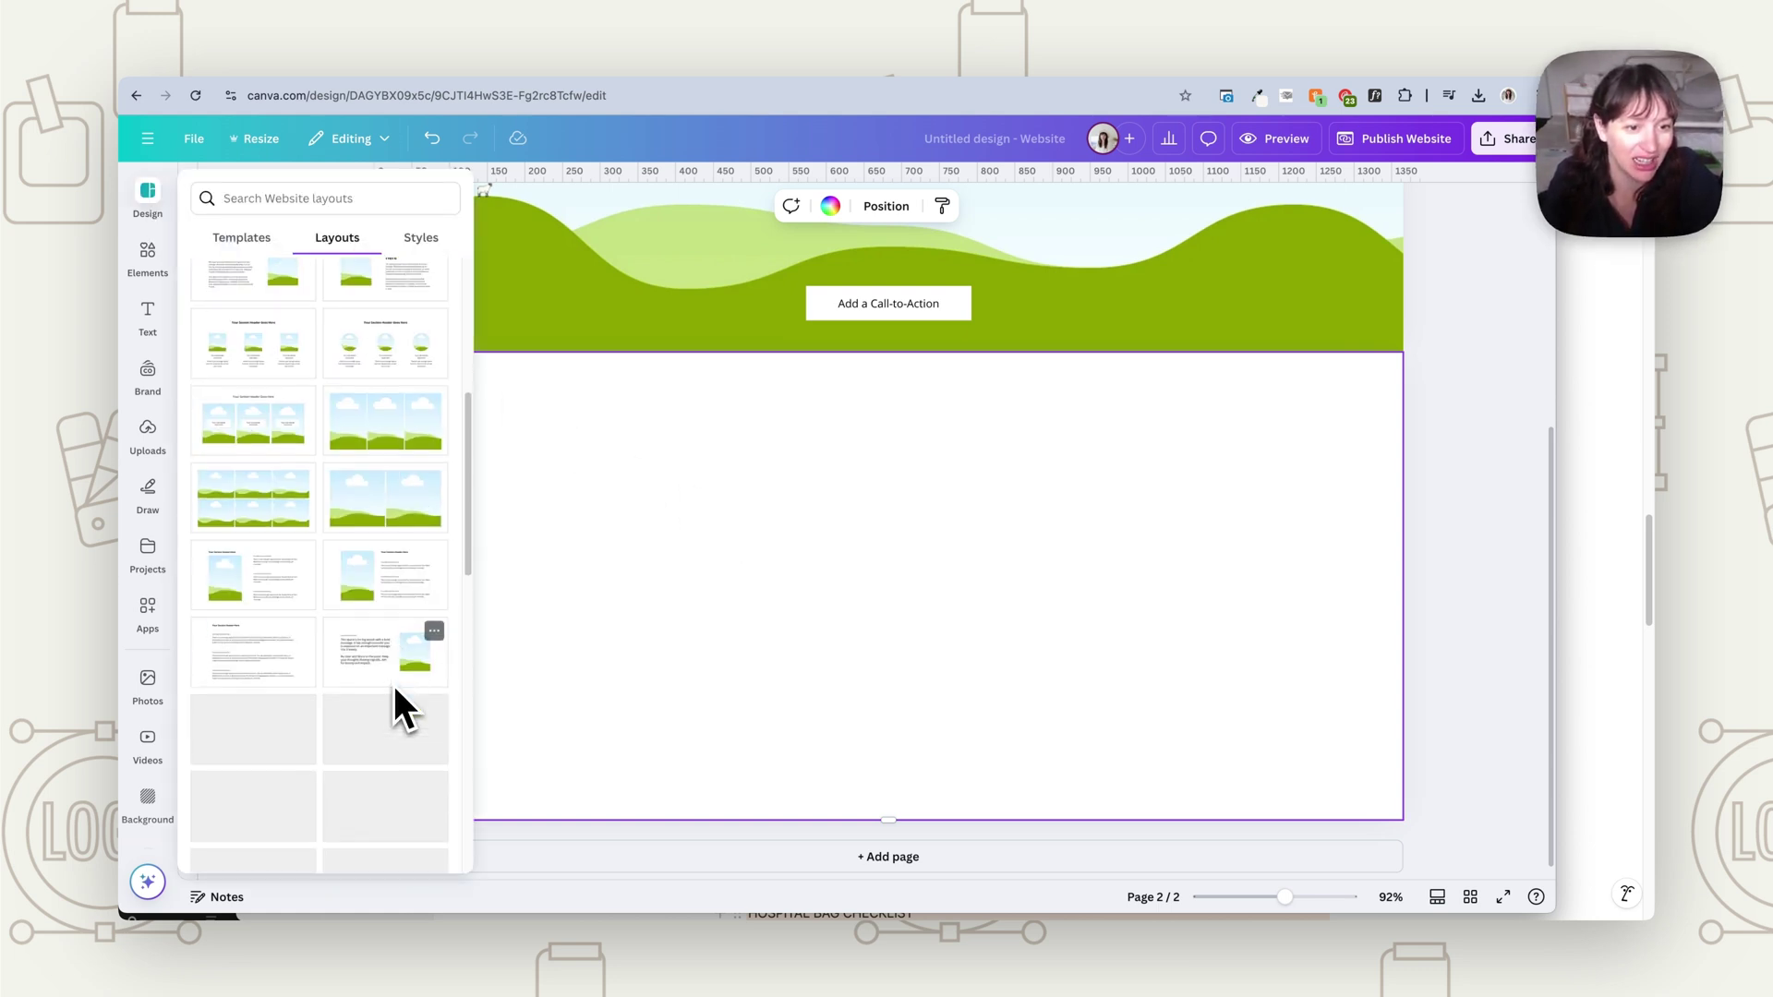
{"action": "scroll", "coordinate": [395, 688], "scroll_direction": "down", "scroll_amount": 5}
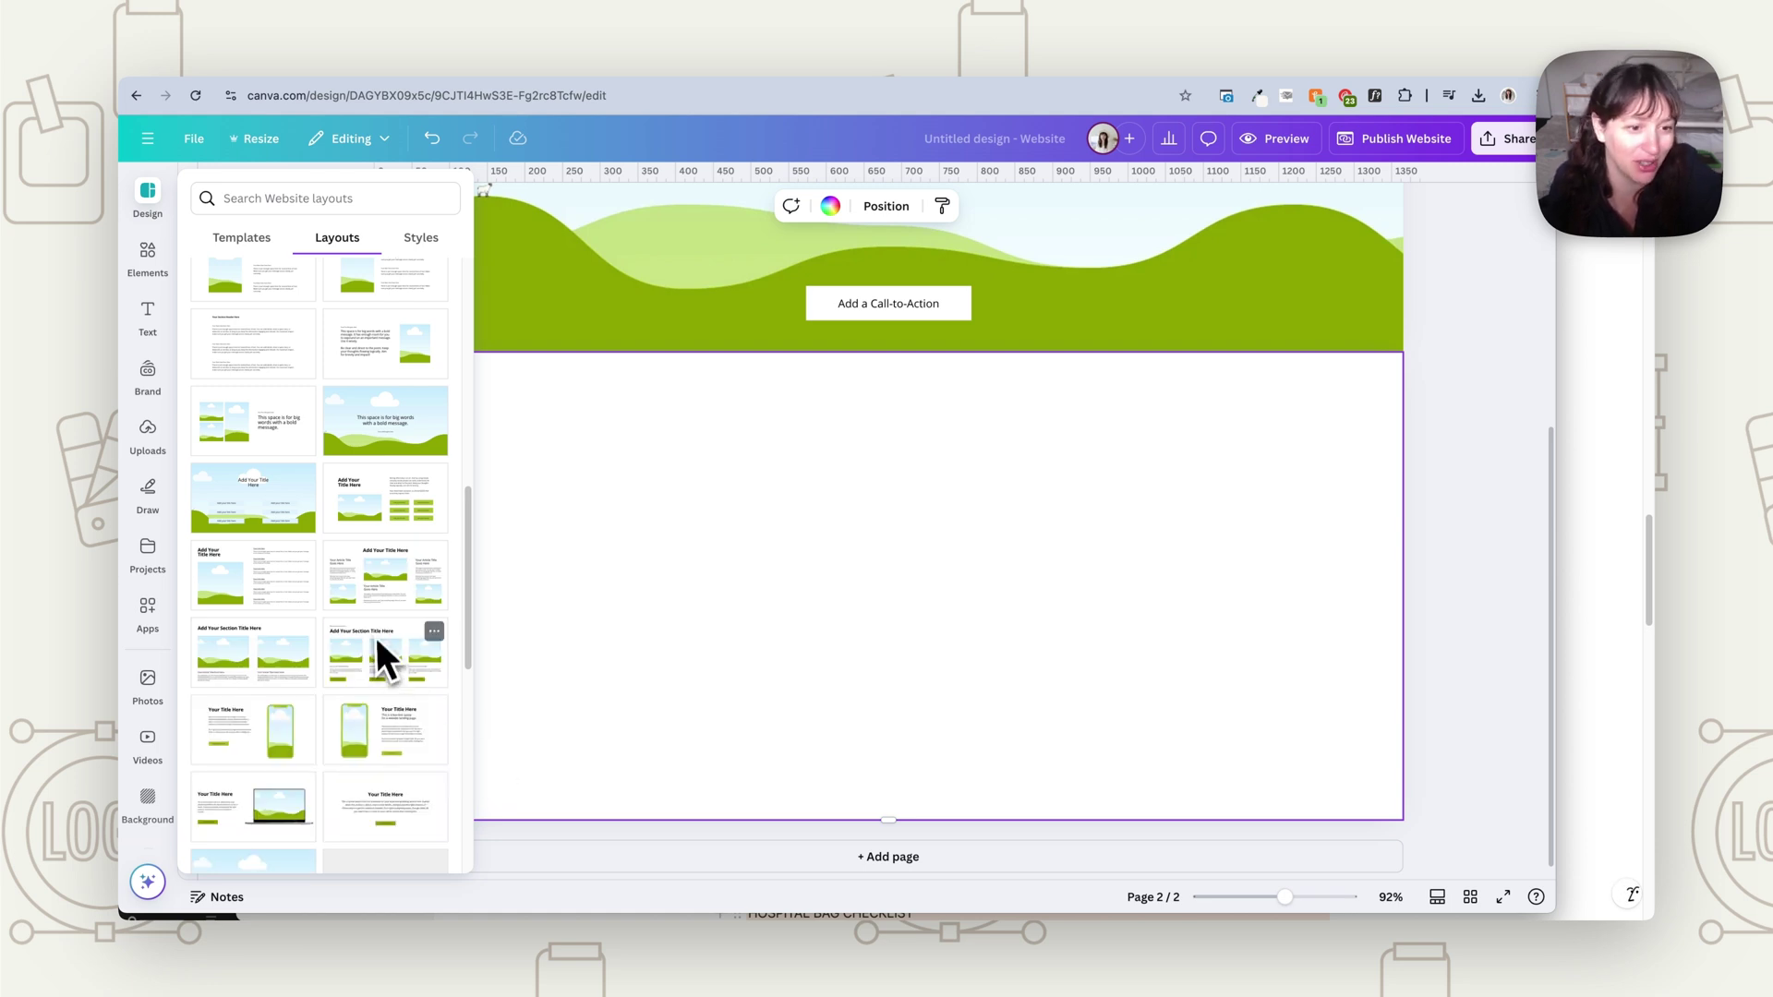
{"action": "scroll", "coordinate": [377, 633], "scroll_direction": "down", "scroll_amount": 2}
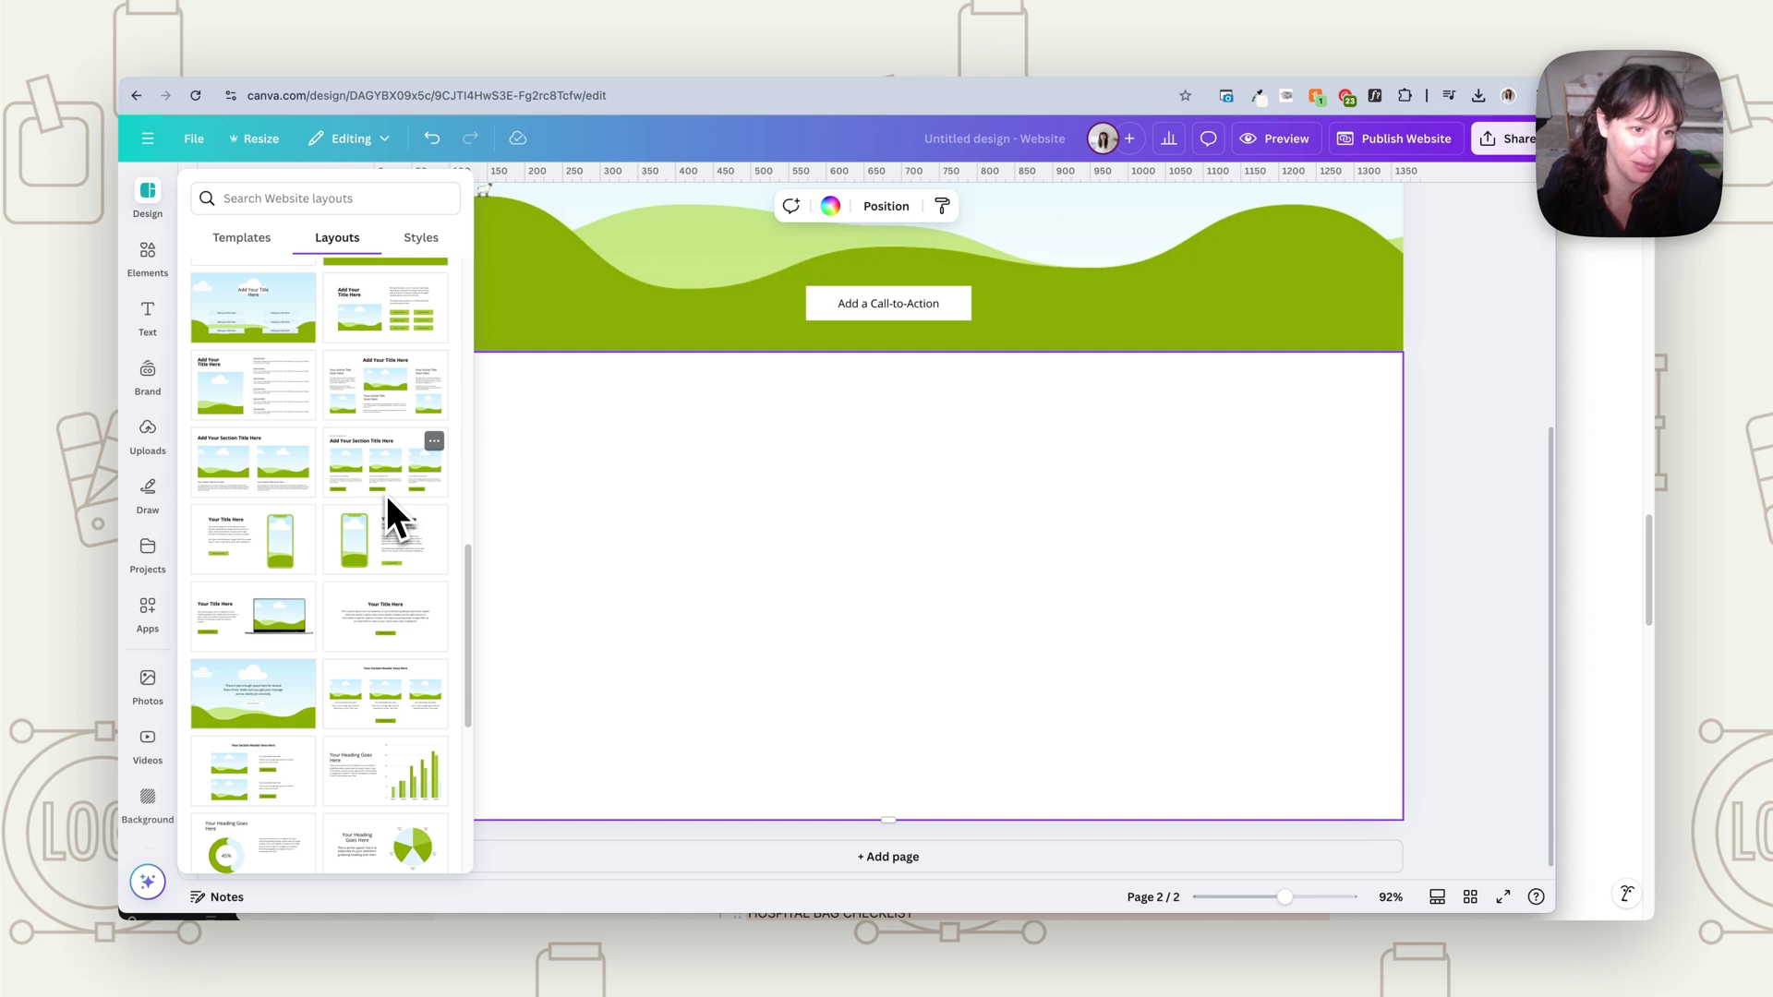
{"action": "scroll", "coordinate": [364, 447], "scroll_direction": "up", "scroll_amount": 3}
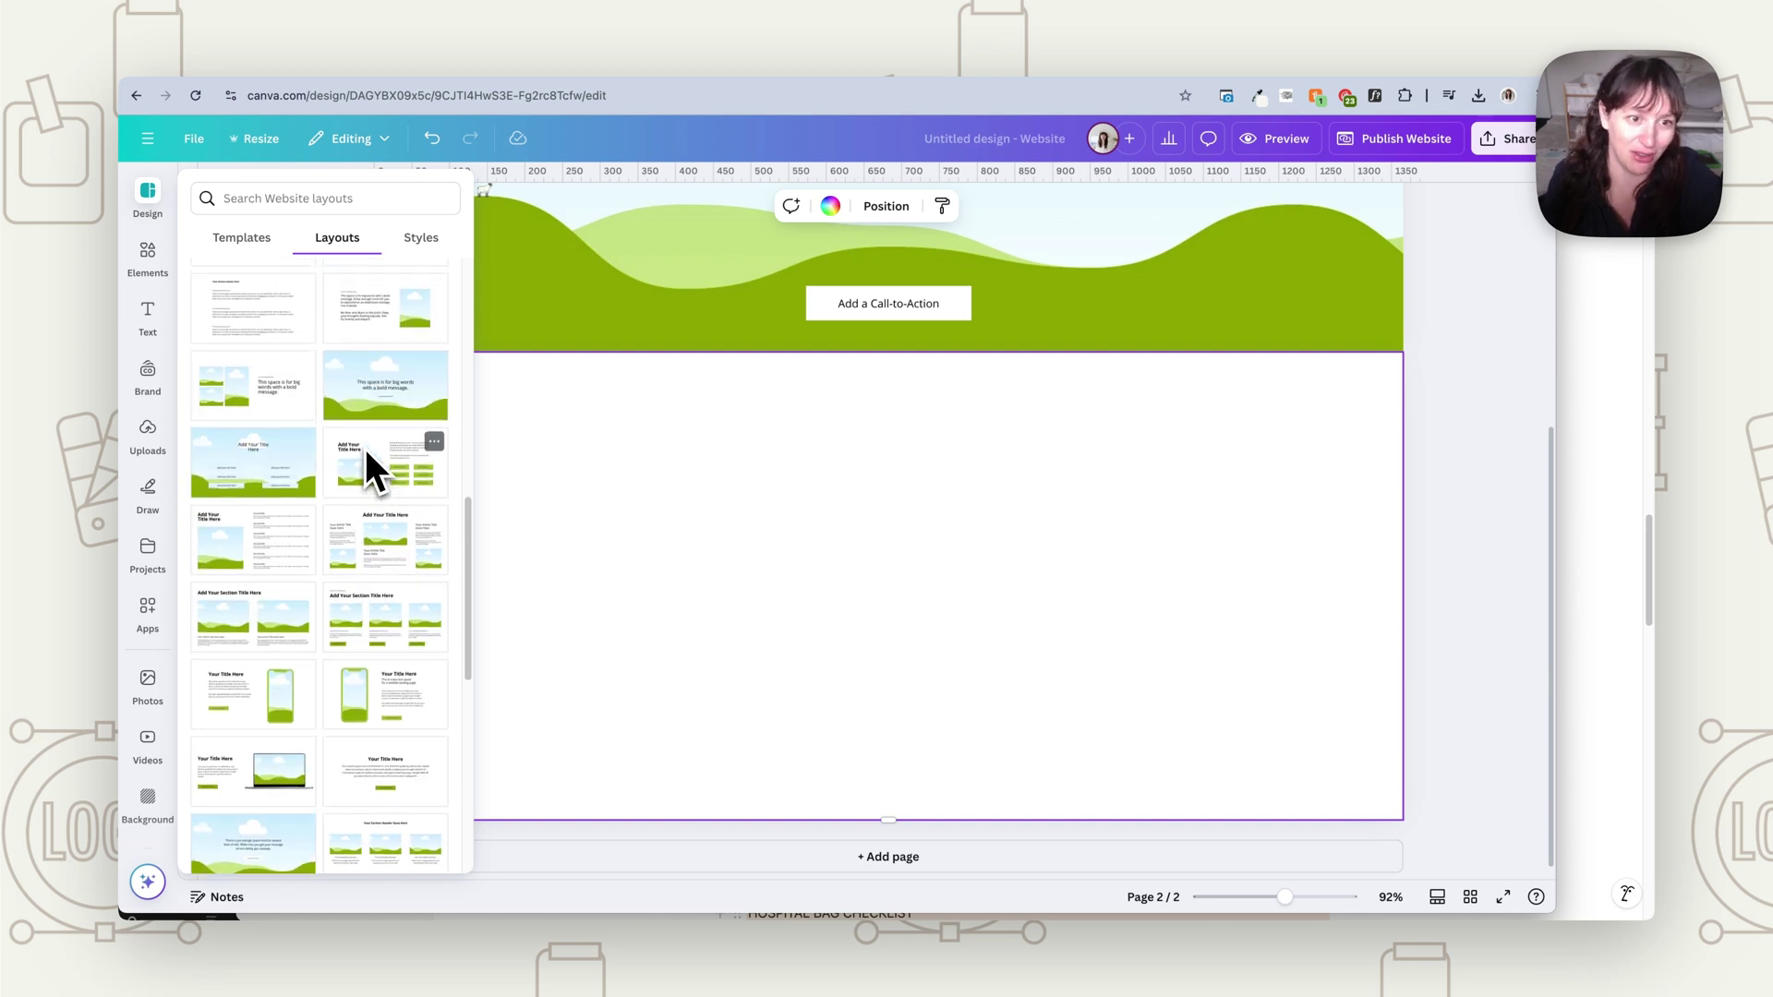
{"action": "left_click", "coordinate": [386, 319]}
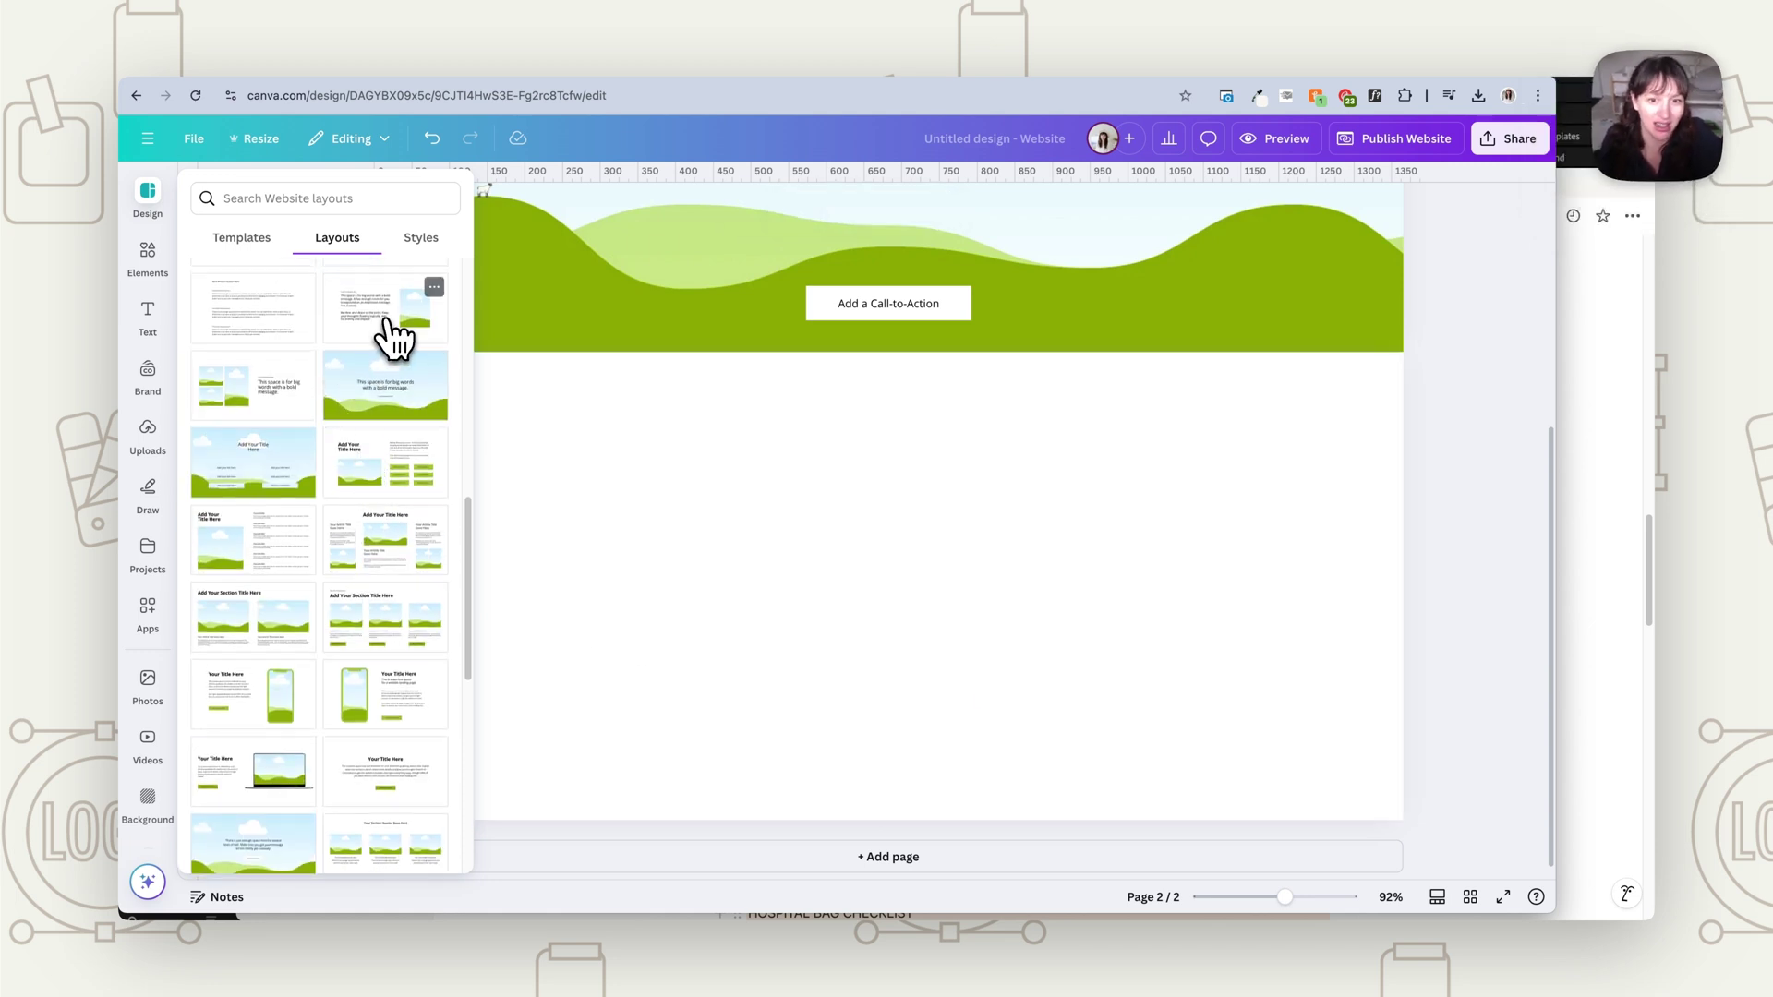
{"action": "left_click", "coordinate": [635, 437]}
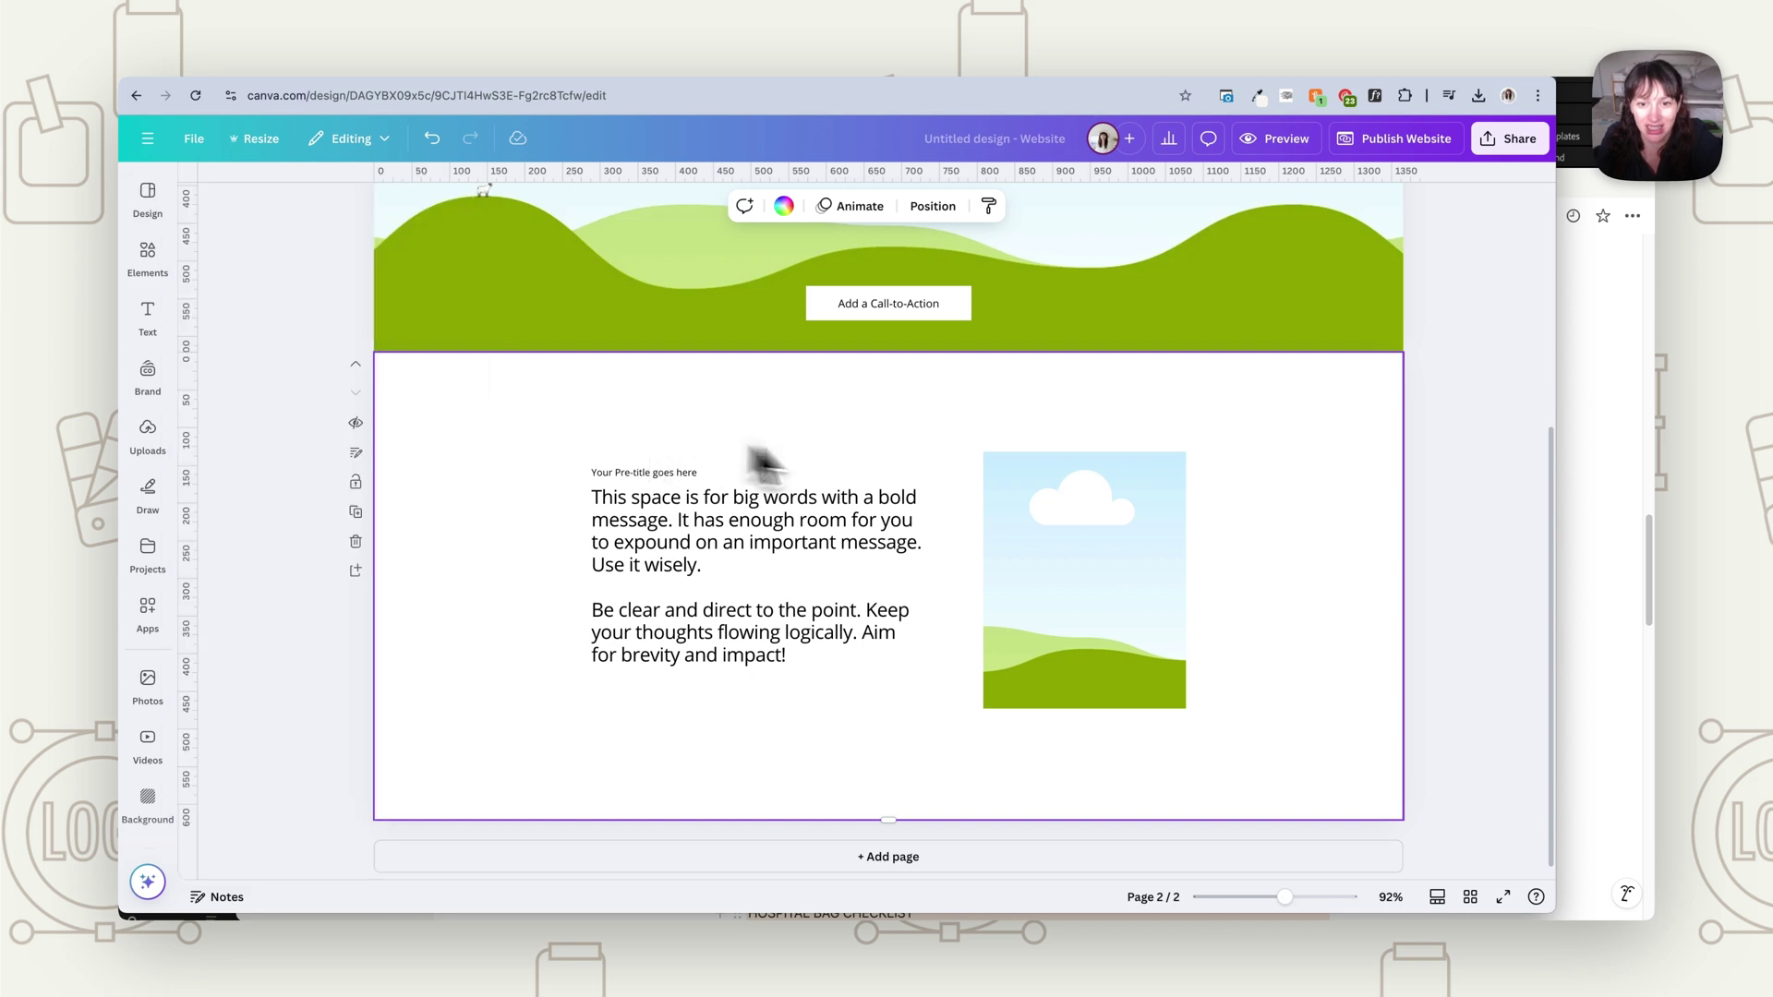
- Enlarge the second page's image placeholder to about 360 px wide and shift it slightly beside the text
{"action": "left_click", "coordinate": [1110, 503]}
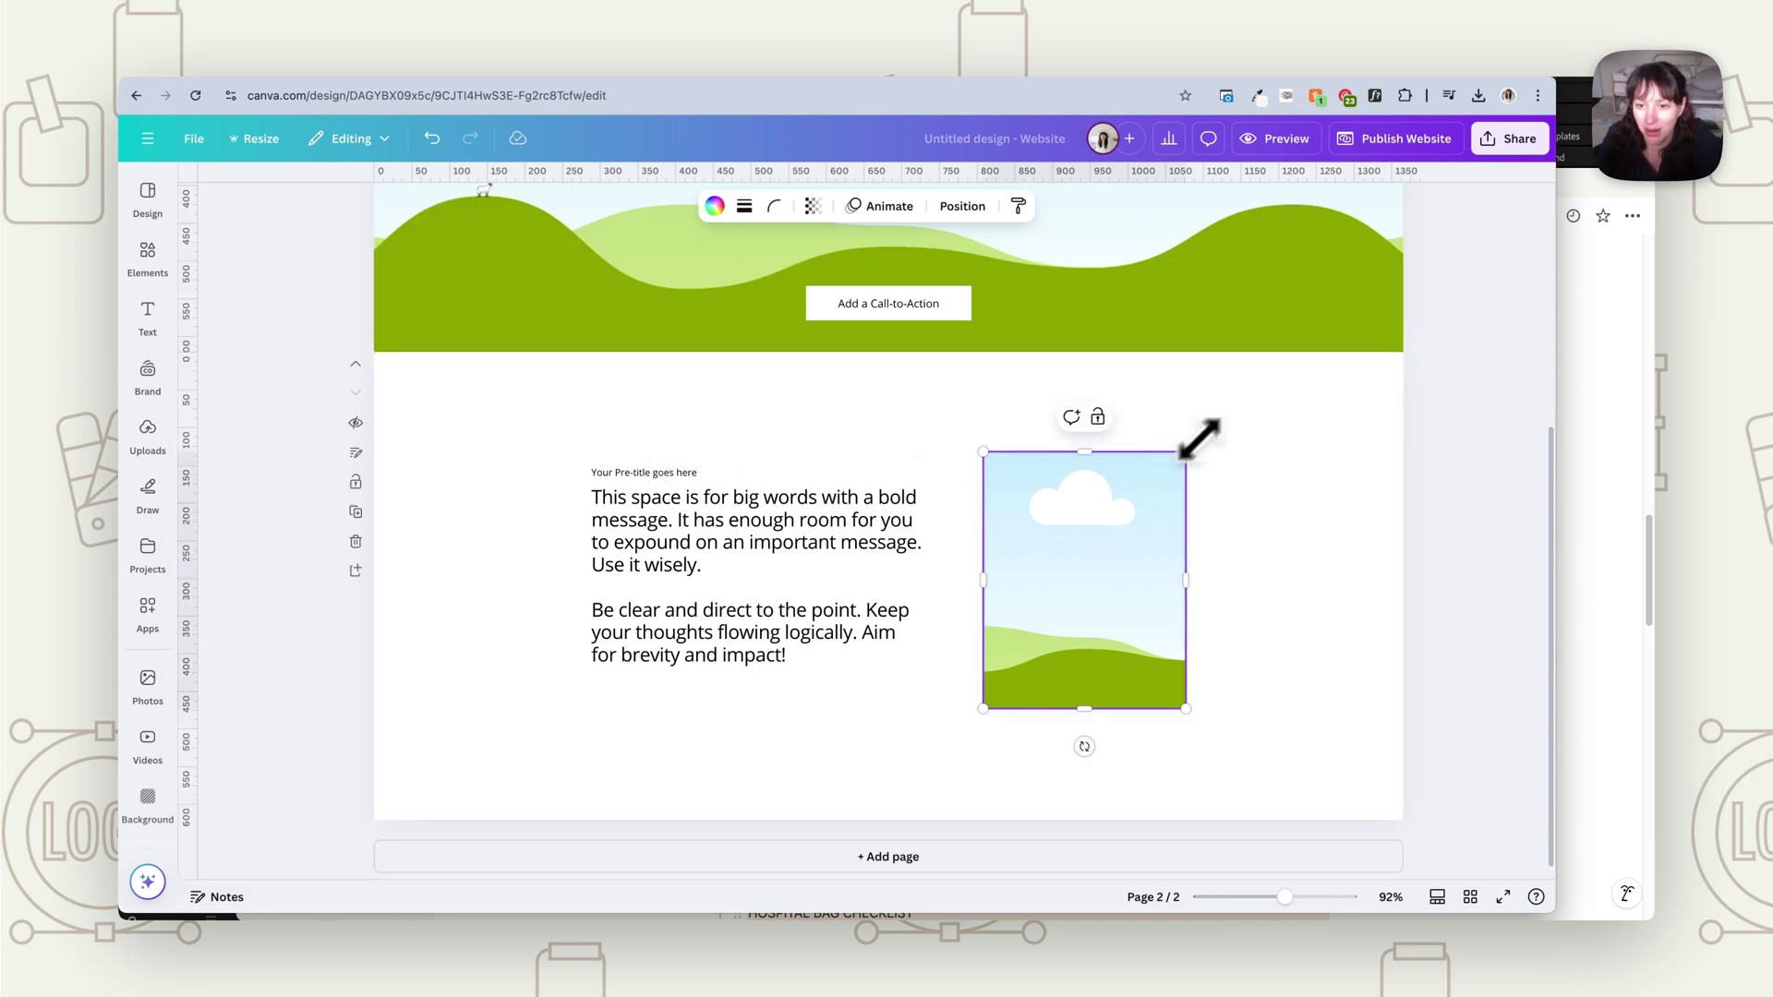
{"action": "left_click_drag", "start_coordinate": [1199, 440], "coordinate": [1256, 384]}
{"action": "mouse_move", "coordinate": [1143, 497]}
{"action": "left_mouse_down"}
{"action": "mouse_move", "coordinate": [1104, 491]}
{"action": "mouse_move", "coordinate": [1137, 492]}
{"action": "left_mouse_up"}
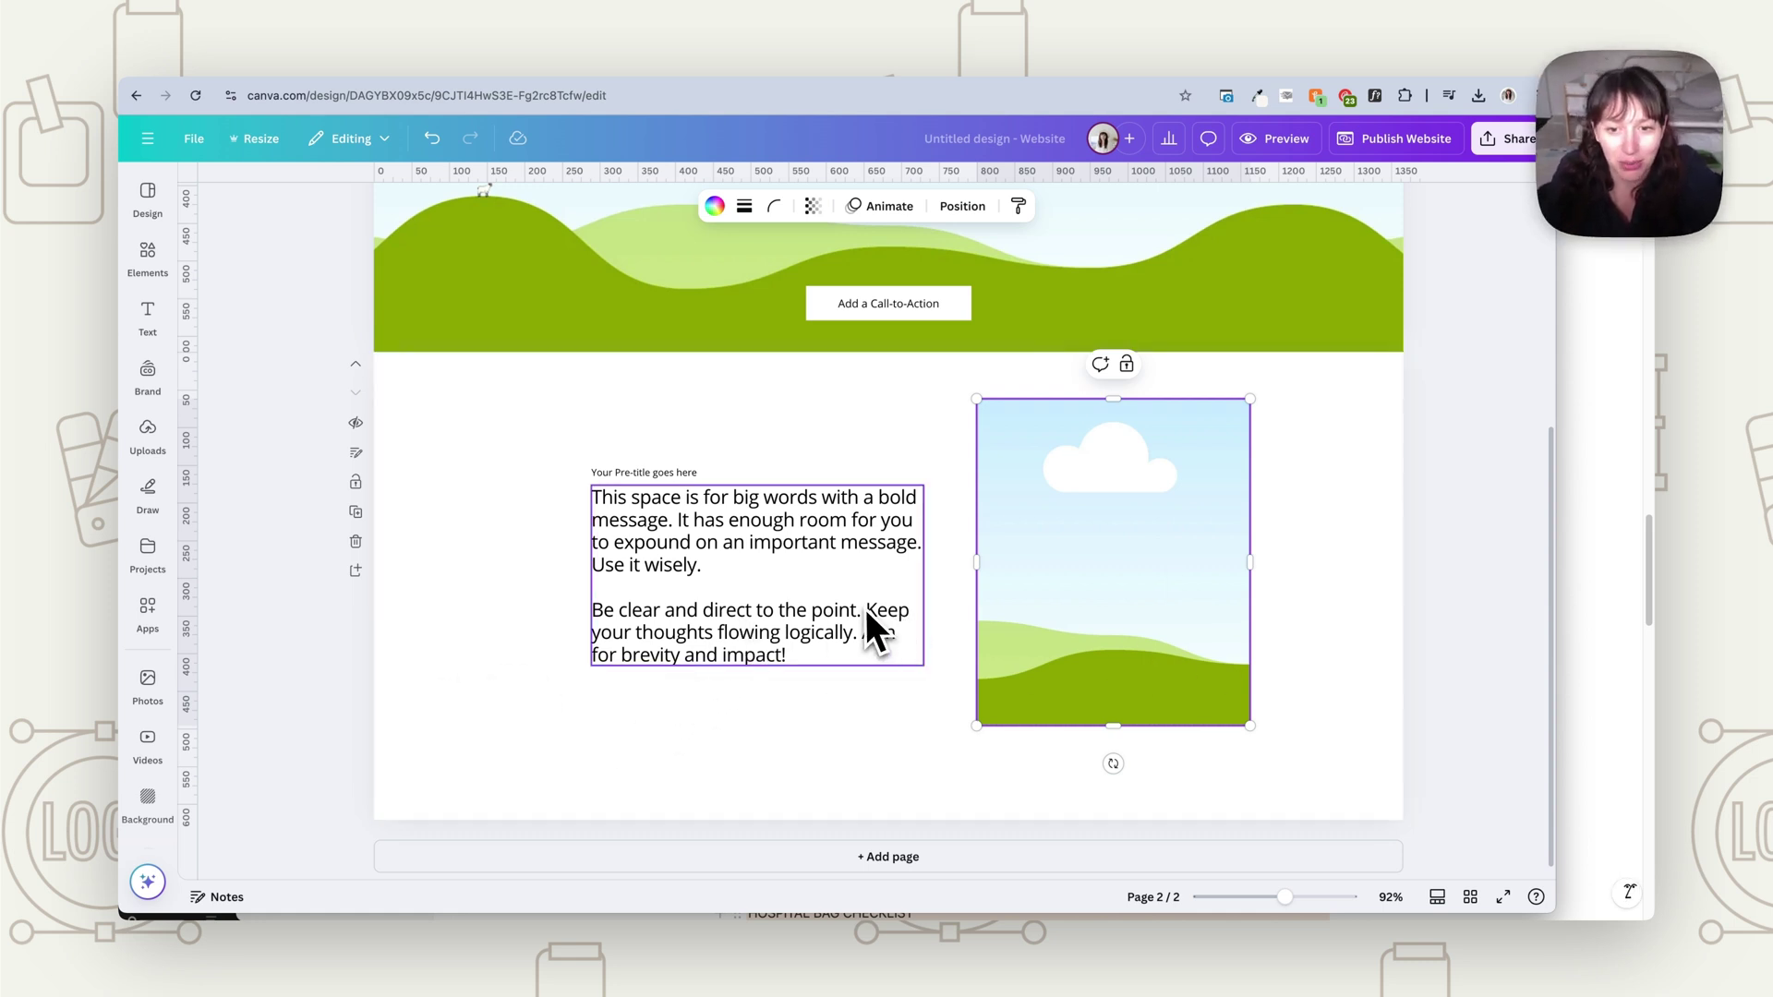
{"action": "left_click", "coordinate": [777, 581]}
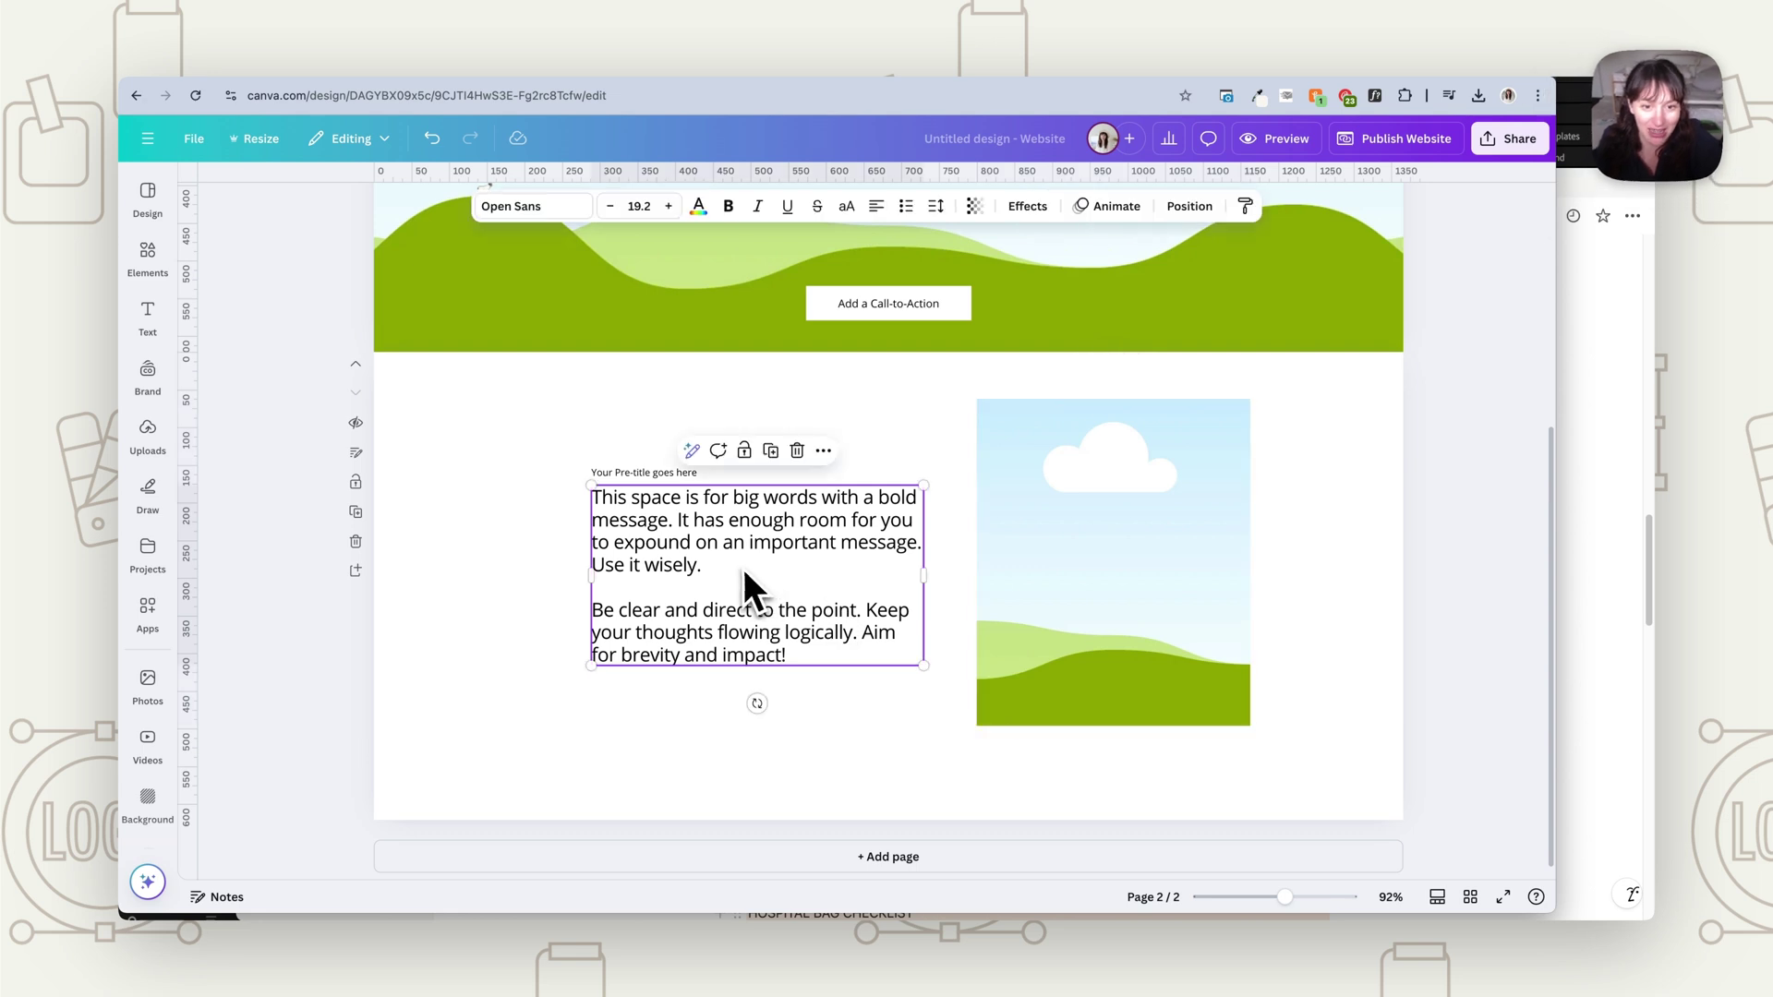
- Restyle the layout suggestions with the brand kit's multicolour palette and The Seasons font
{"action": "left_click", "coordinate": [149, 199]}
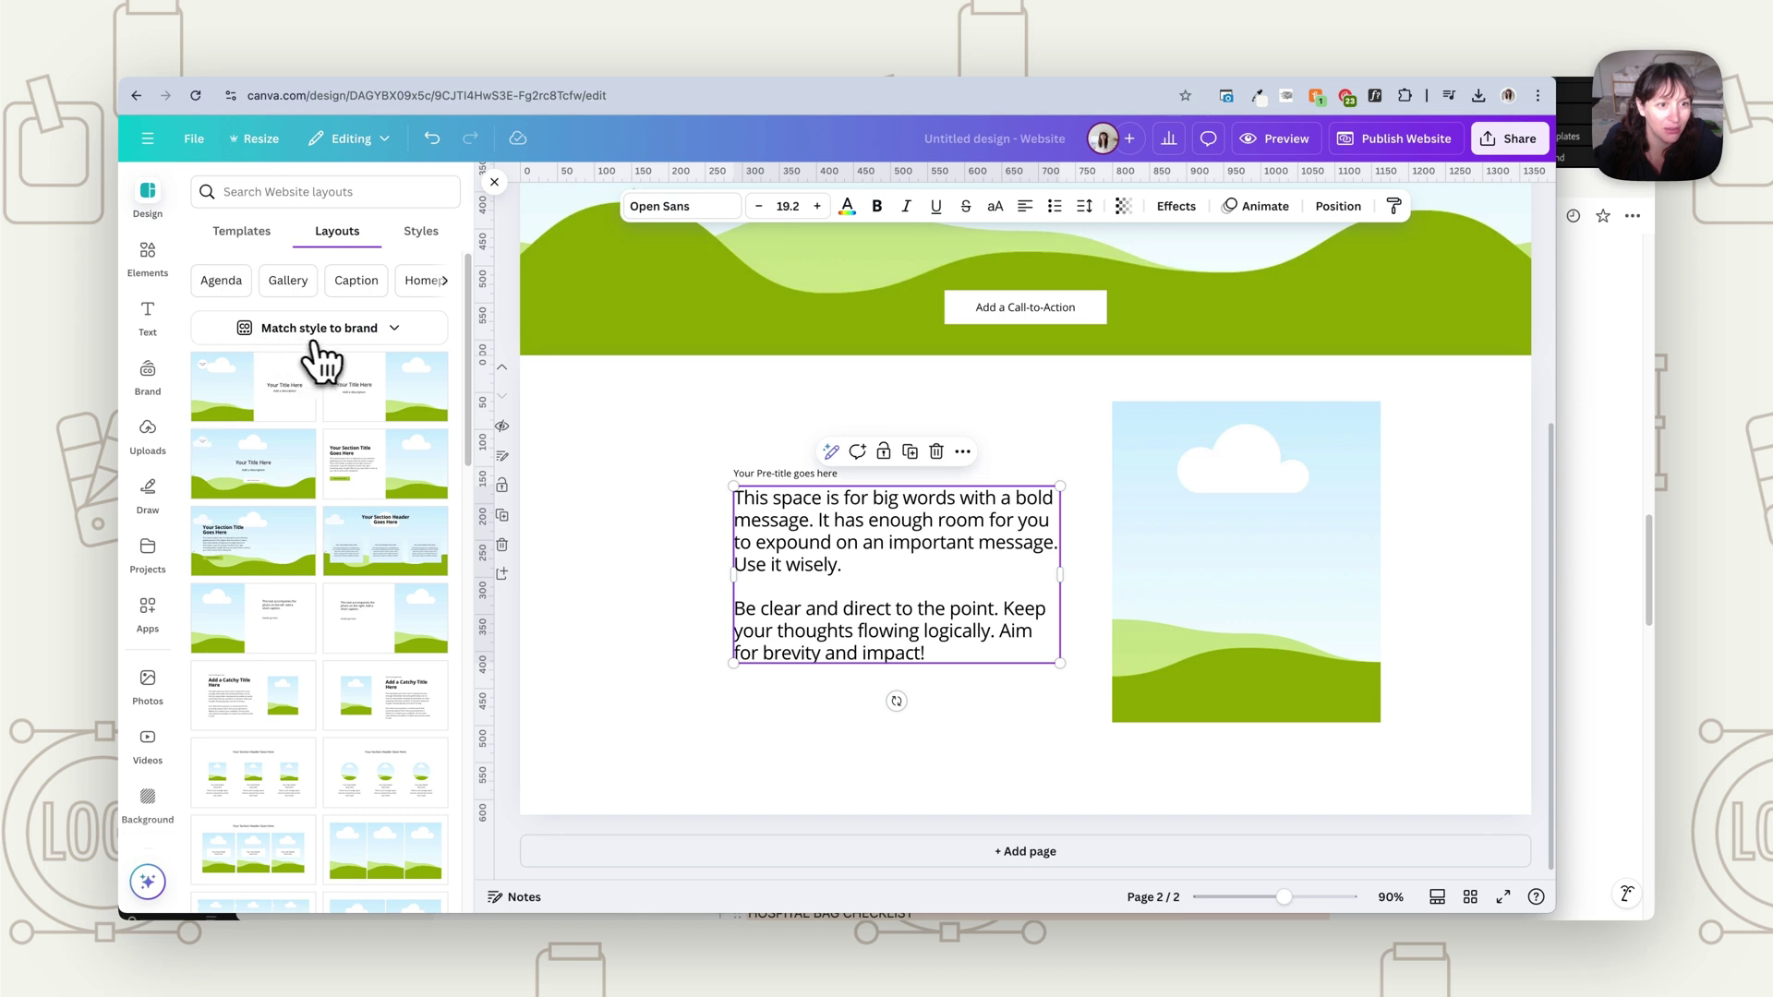
{"action": "left_click", "coordinate": [394, 329]}
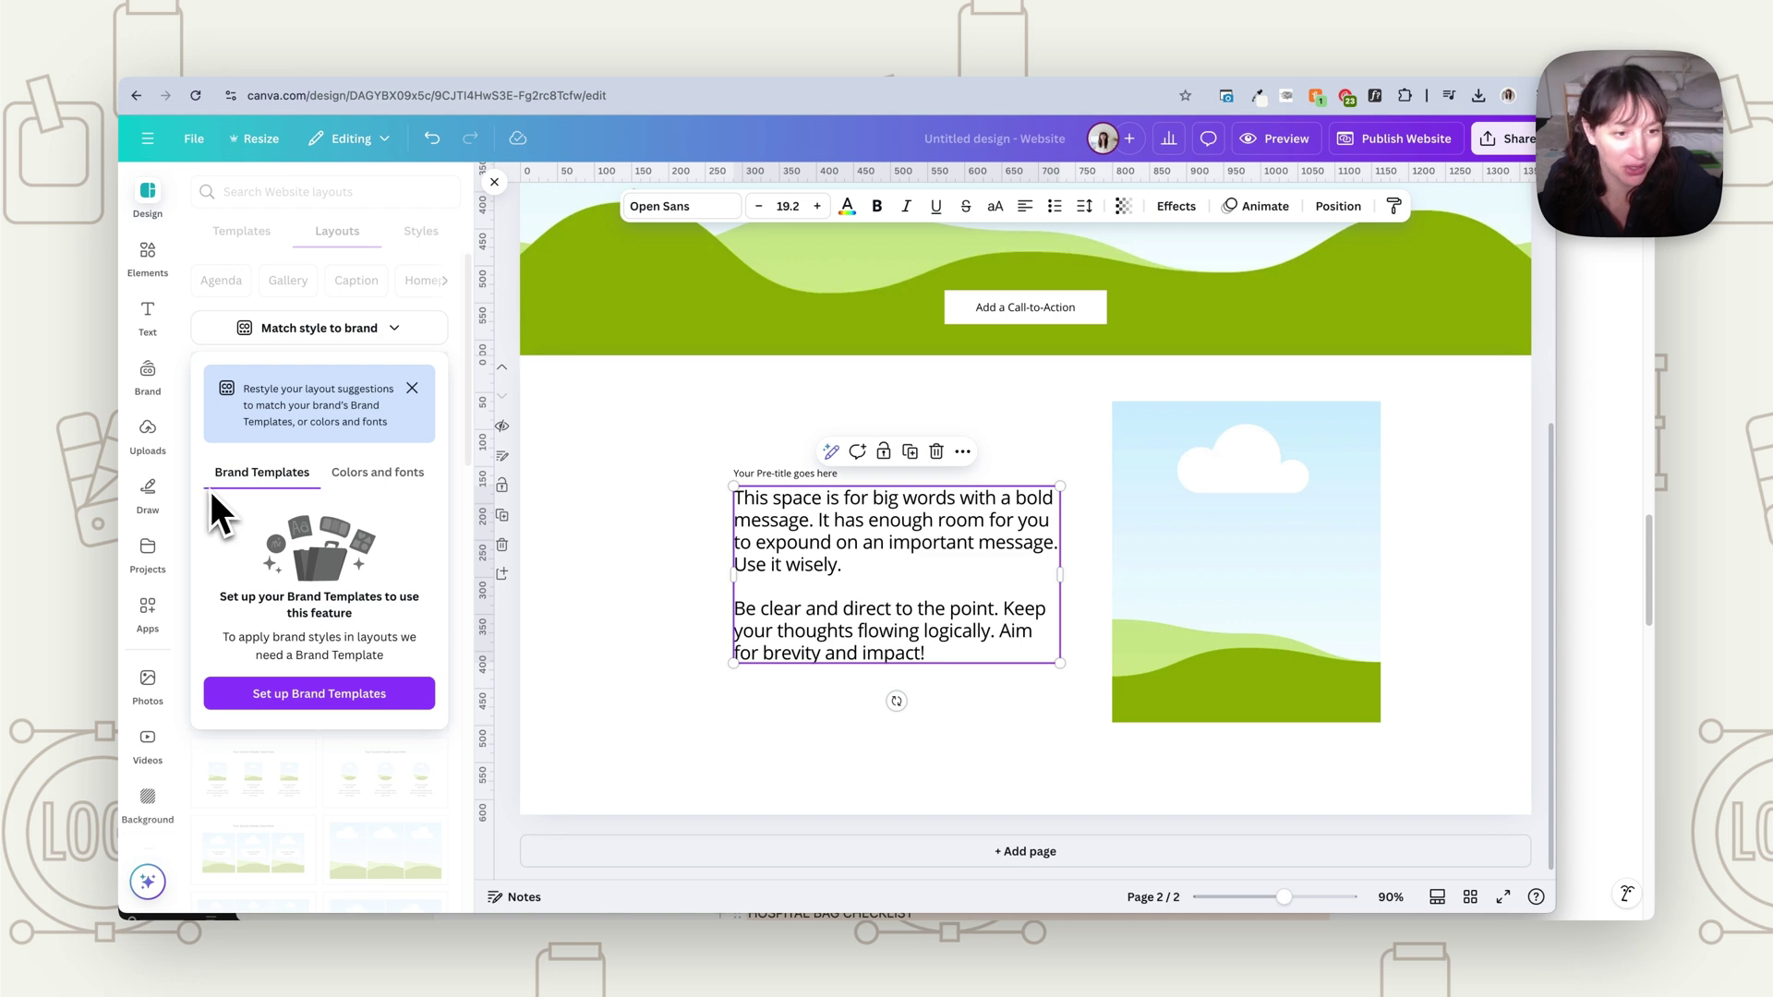
{"action": "left_click", "coordinate": [388, 476]}
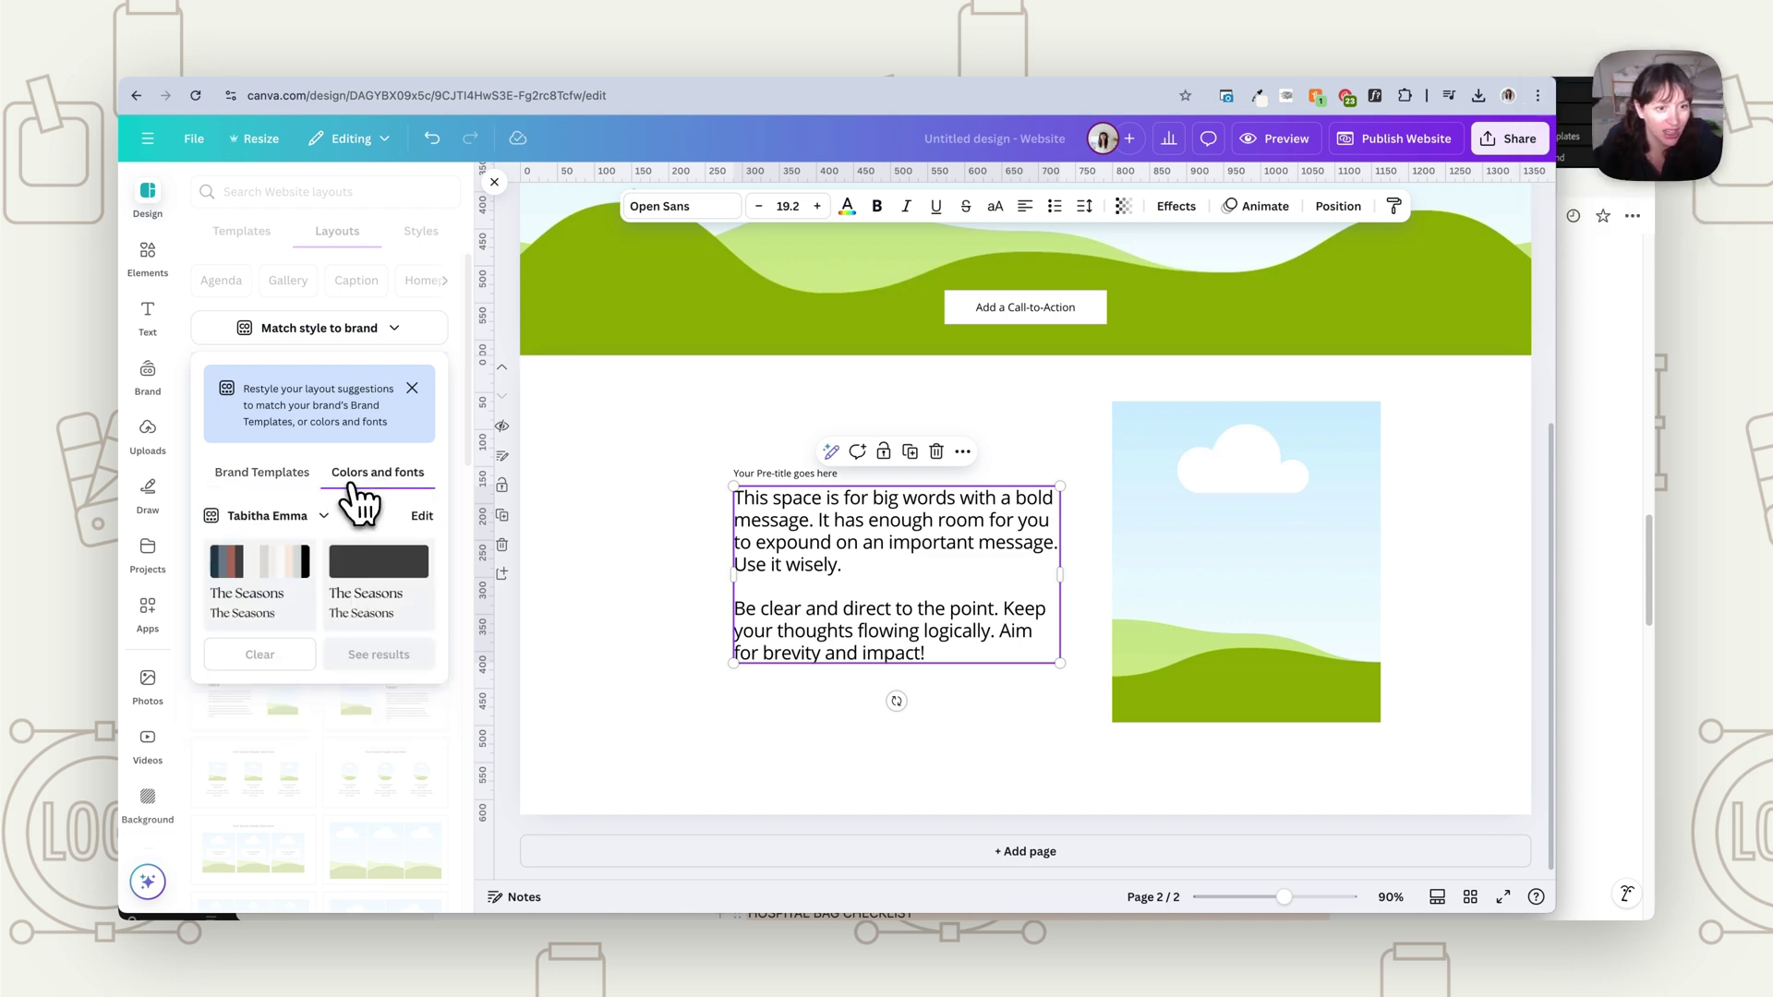
{"action": "left_click", "coordinate": [275, 575]}
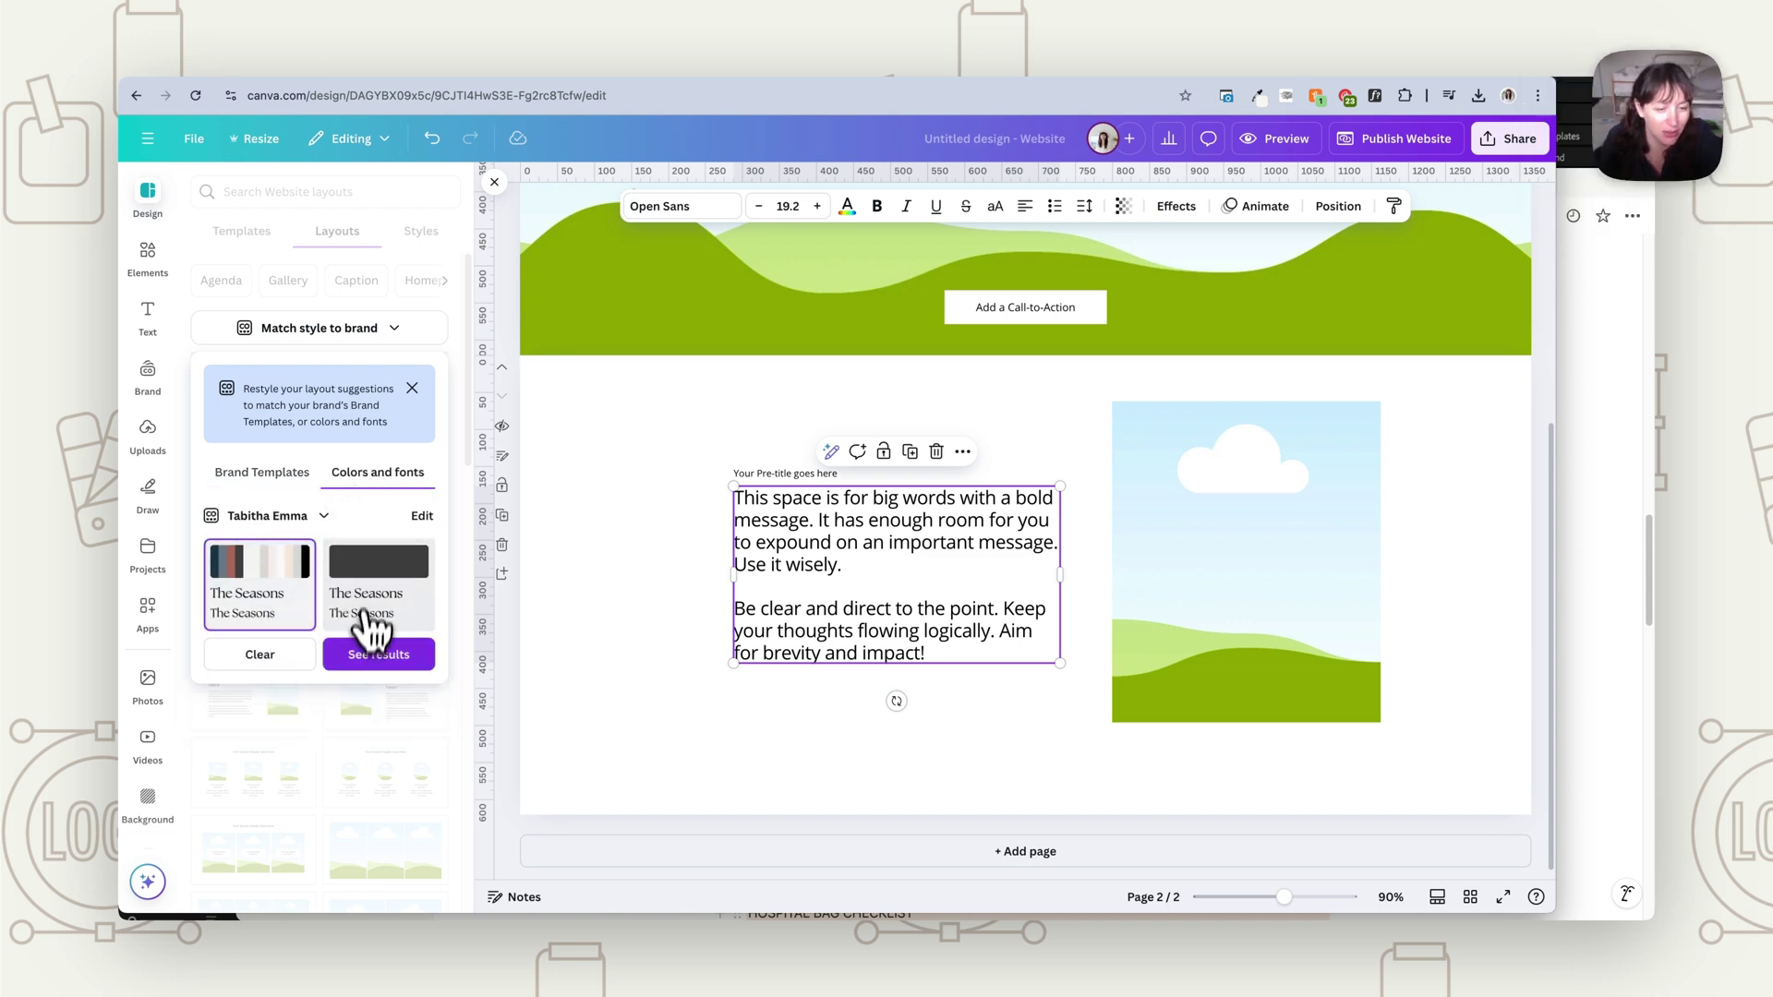
{"action": "left_click", "coordinate": [374, 658]}
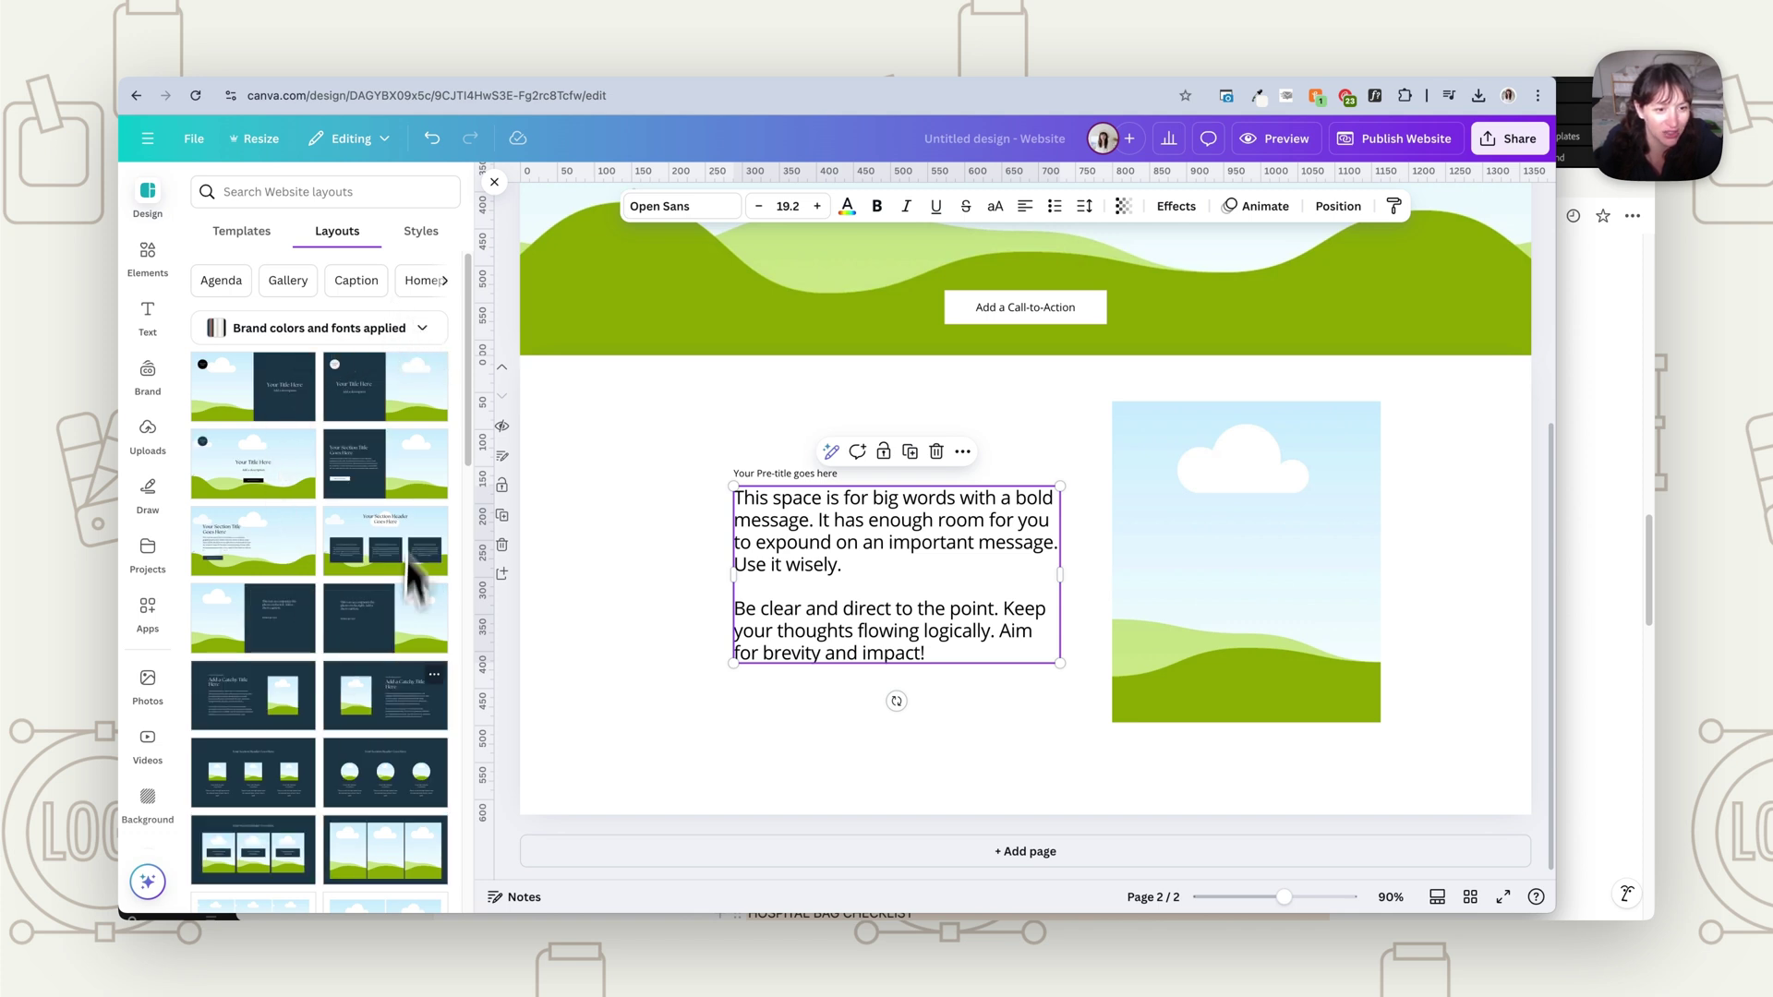
- Switch the layout suggestions' brand style to the dark charcoal palette with The Seasons font
{"action": "left_click", "coordinate": [422, 329]}
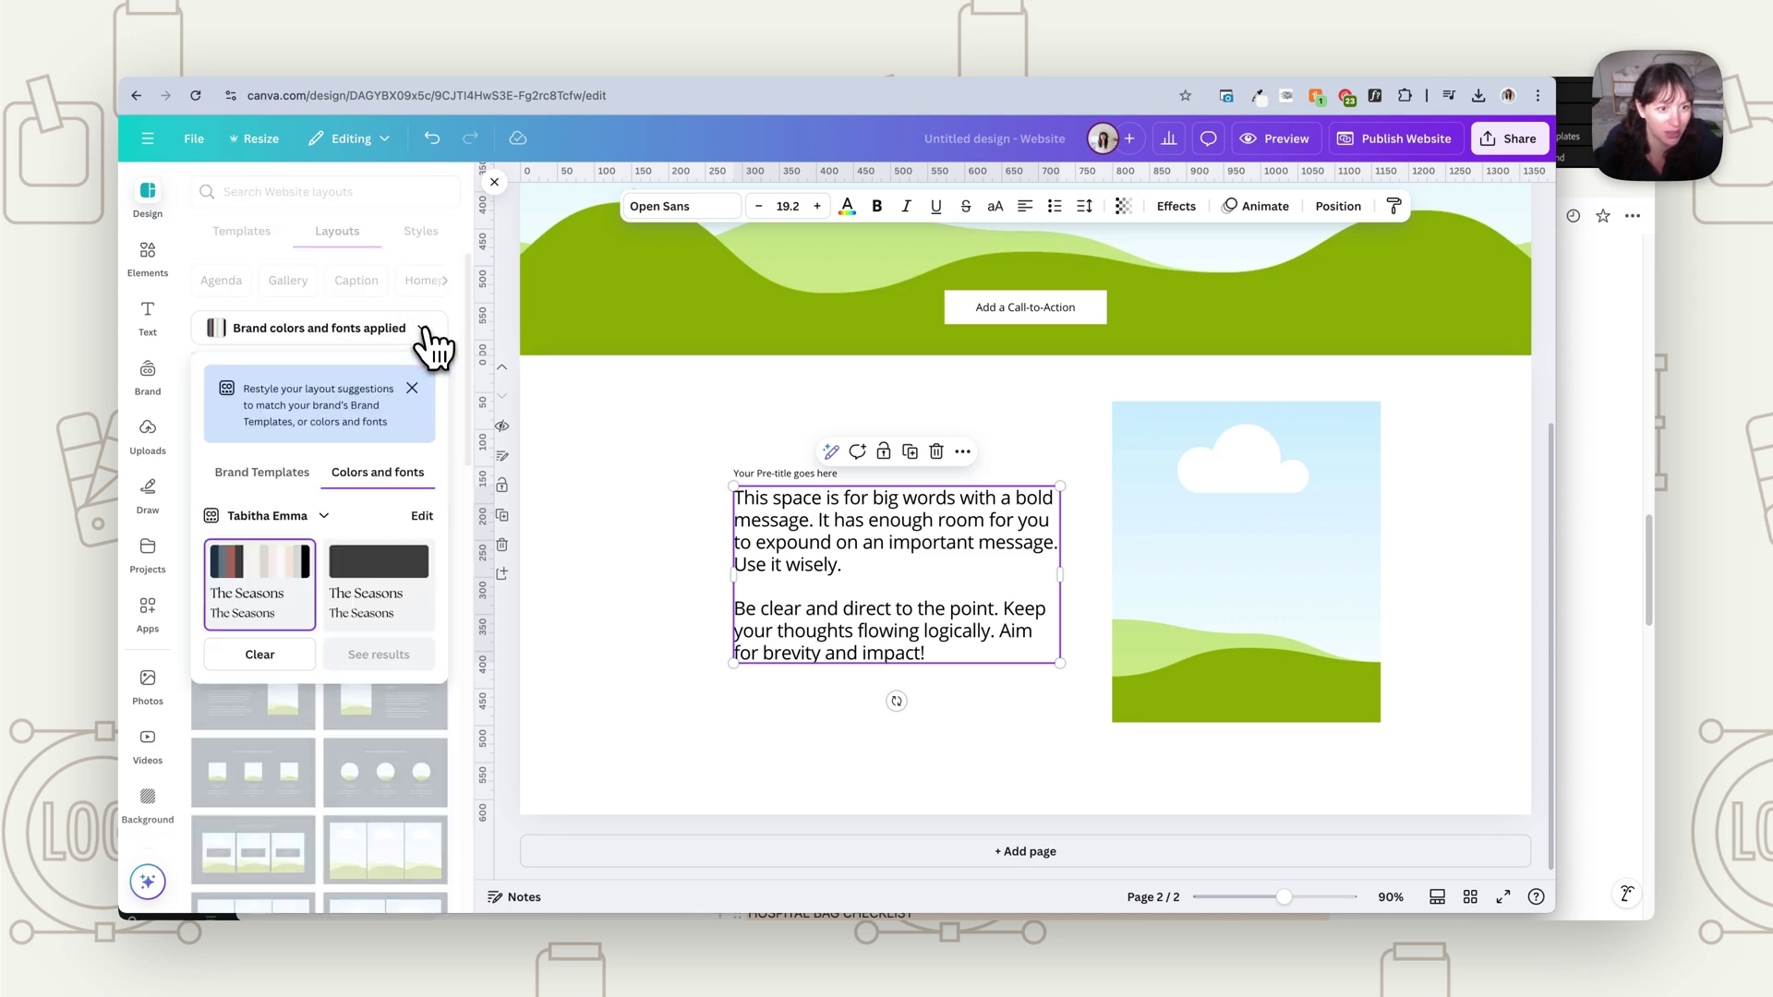
{"action": "left_click", "coordinate": [411, 577]}
{"action": "left_click", "coordinate": [386, 663]}
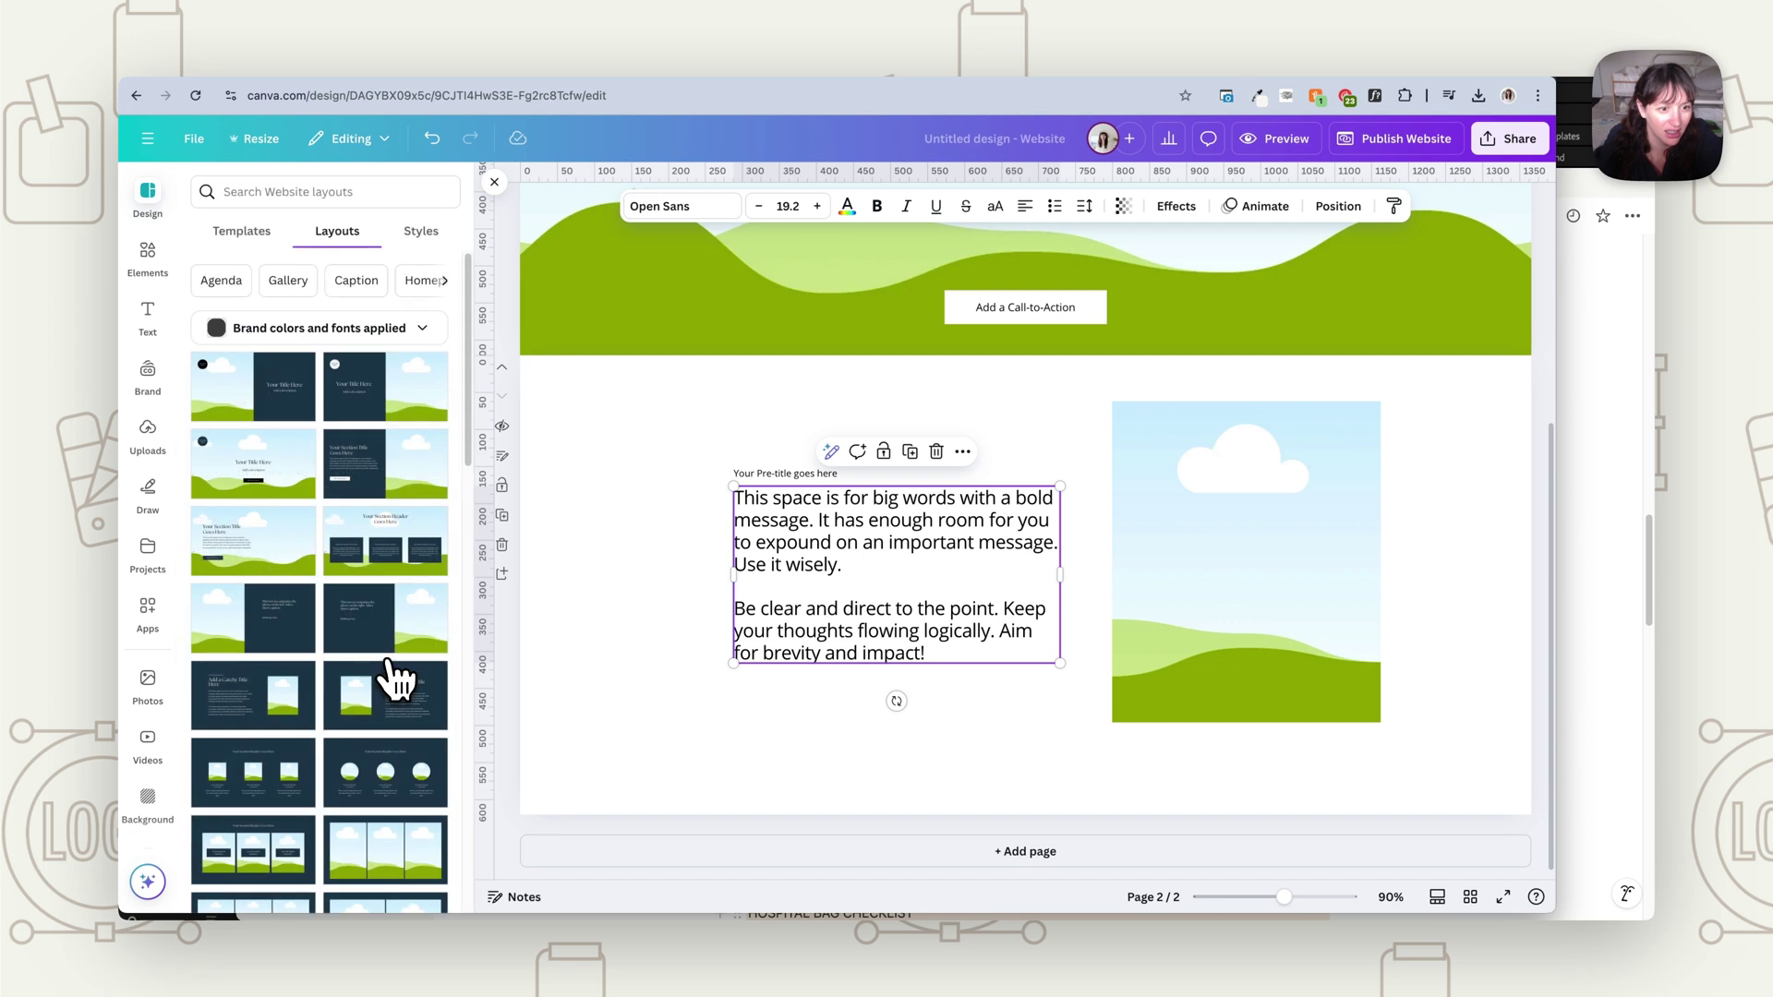
- Add a third page and apply the dark layout with a logo, title and description beside an image
{"action": "left_click", "coordinate": [1060, 855]}
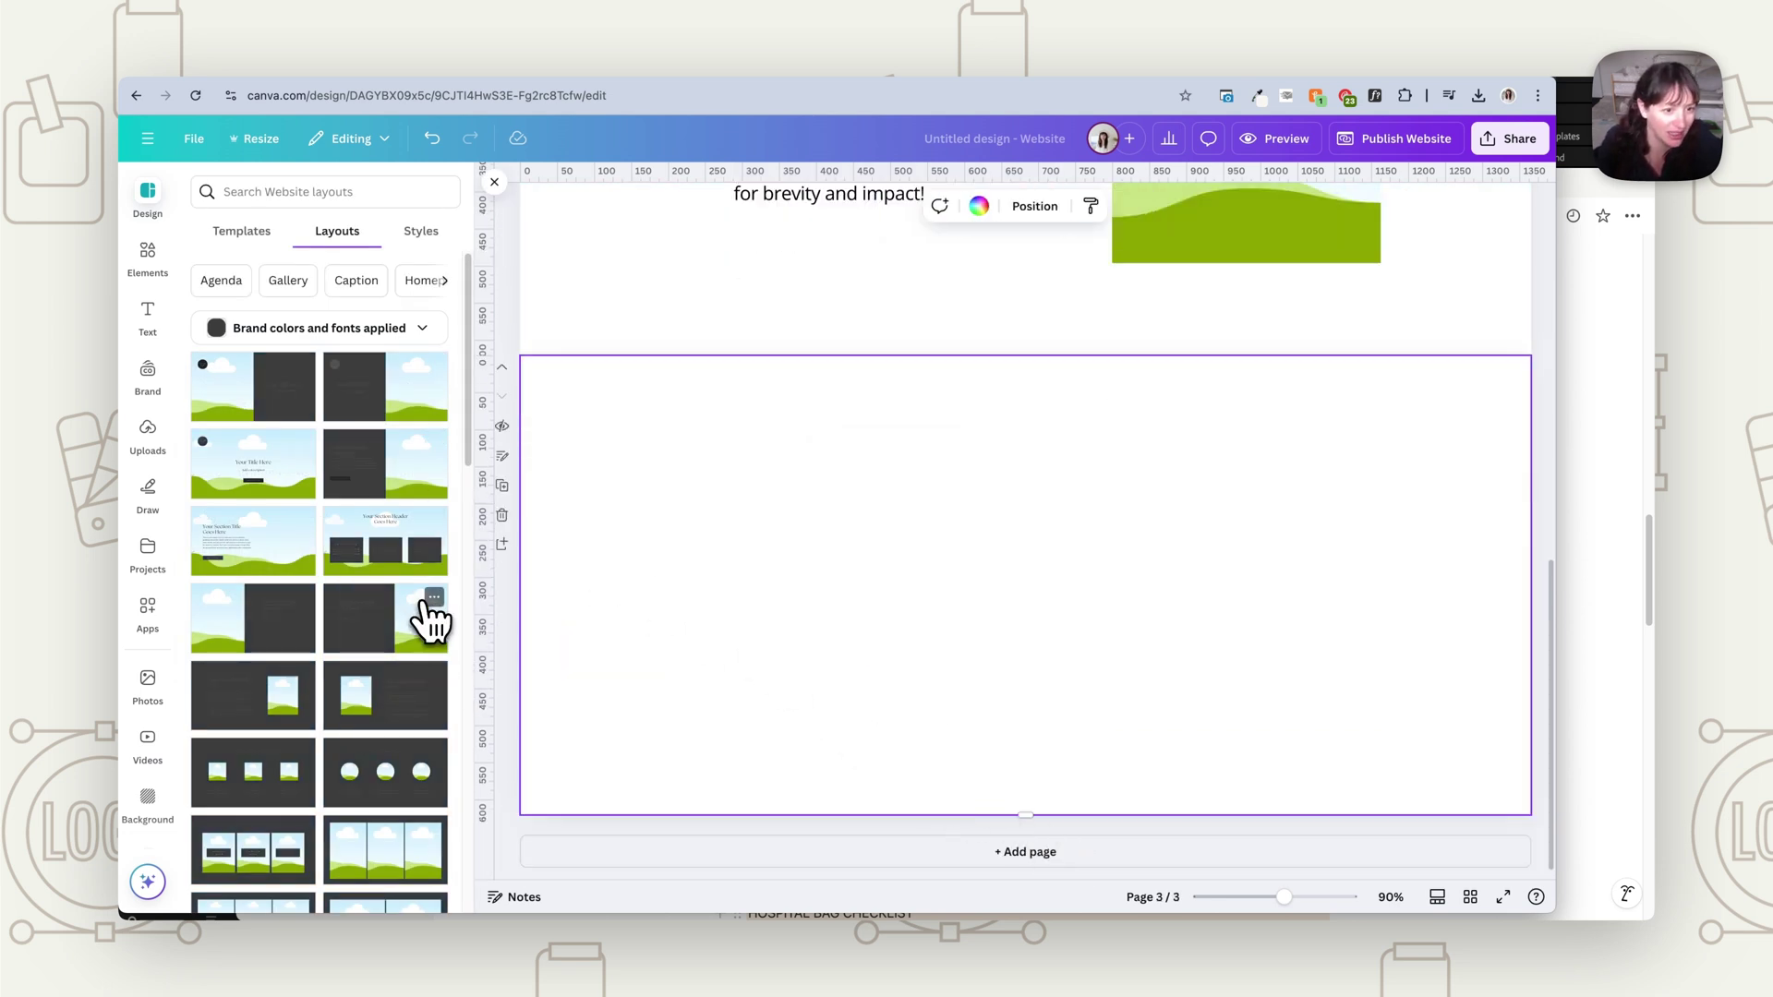
{"action": "left_click", "coordinate": [392, 427]}
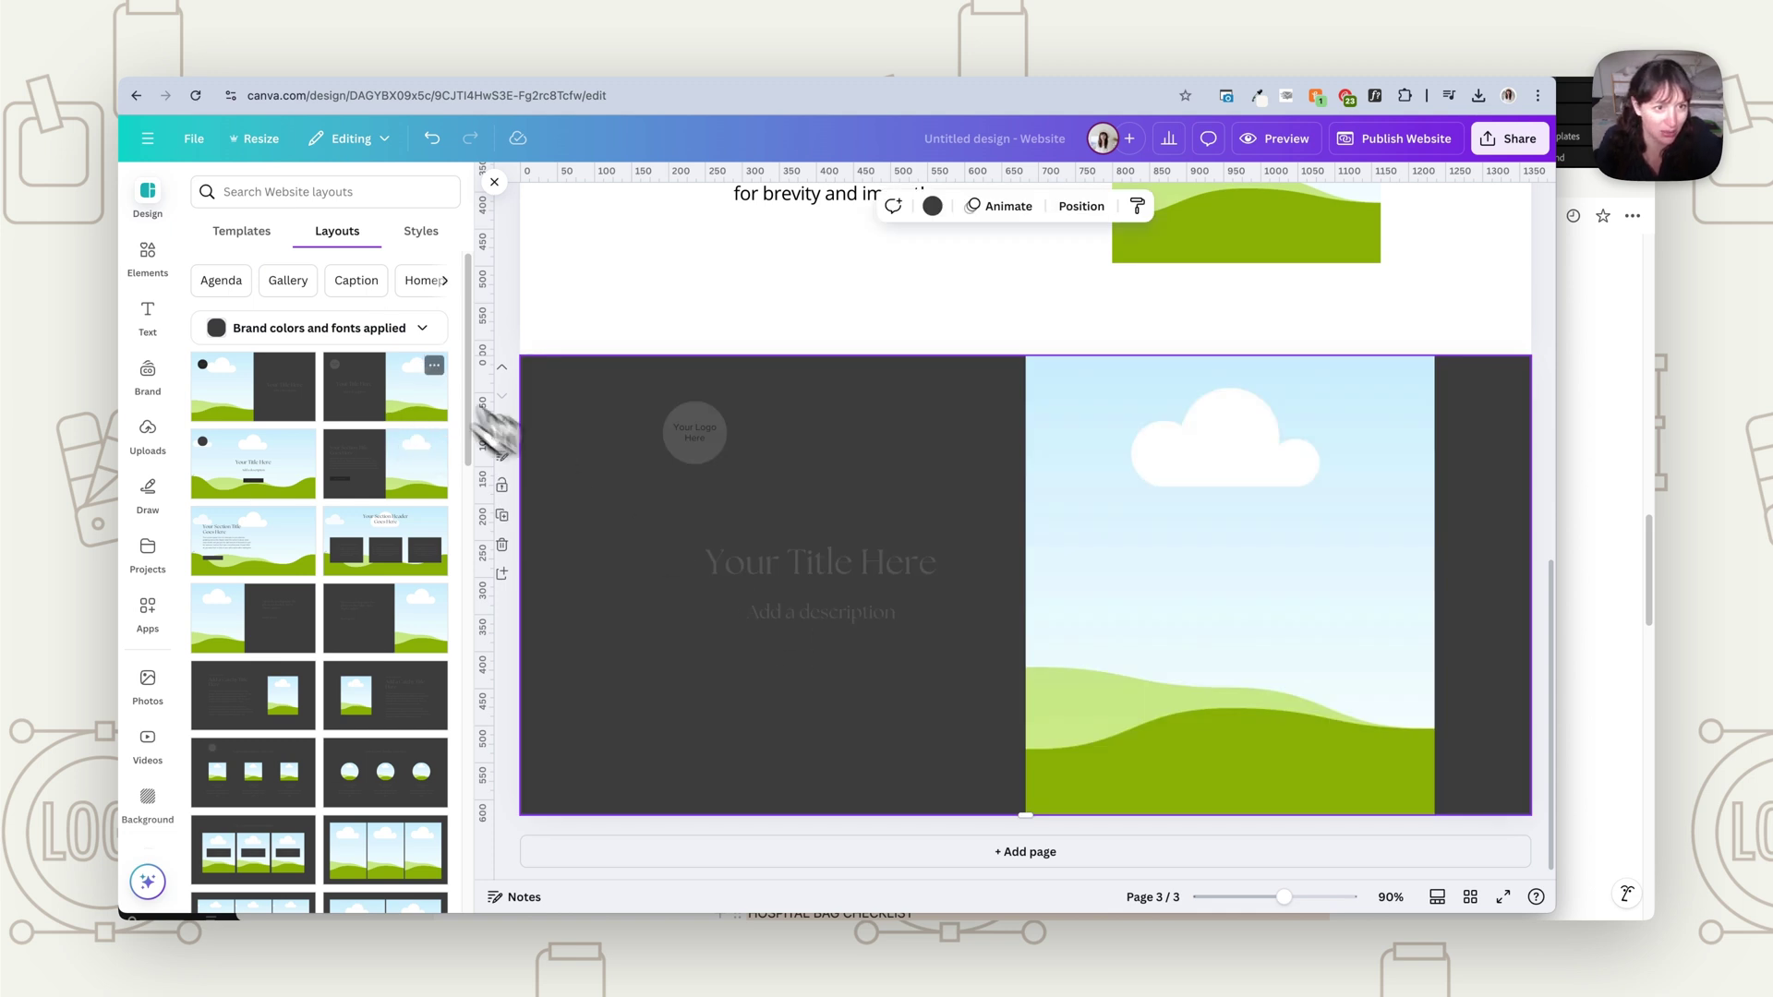
- Switch the layout suggestions' brand style back to the multicolour palette with The Seasons font
{"action": "left_click", "coordinate": [403, 340]}
{"action": "left_click", "coordinate": [425, 576]}
{"action": "left_click", "coordinate": [371, 666]}
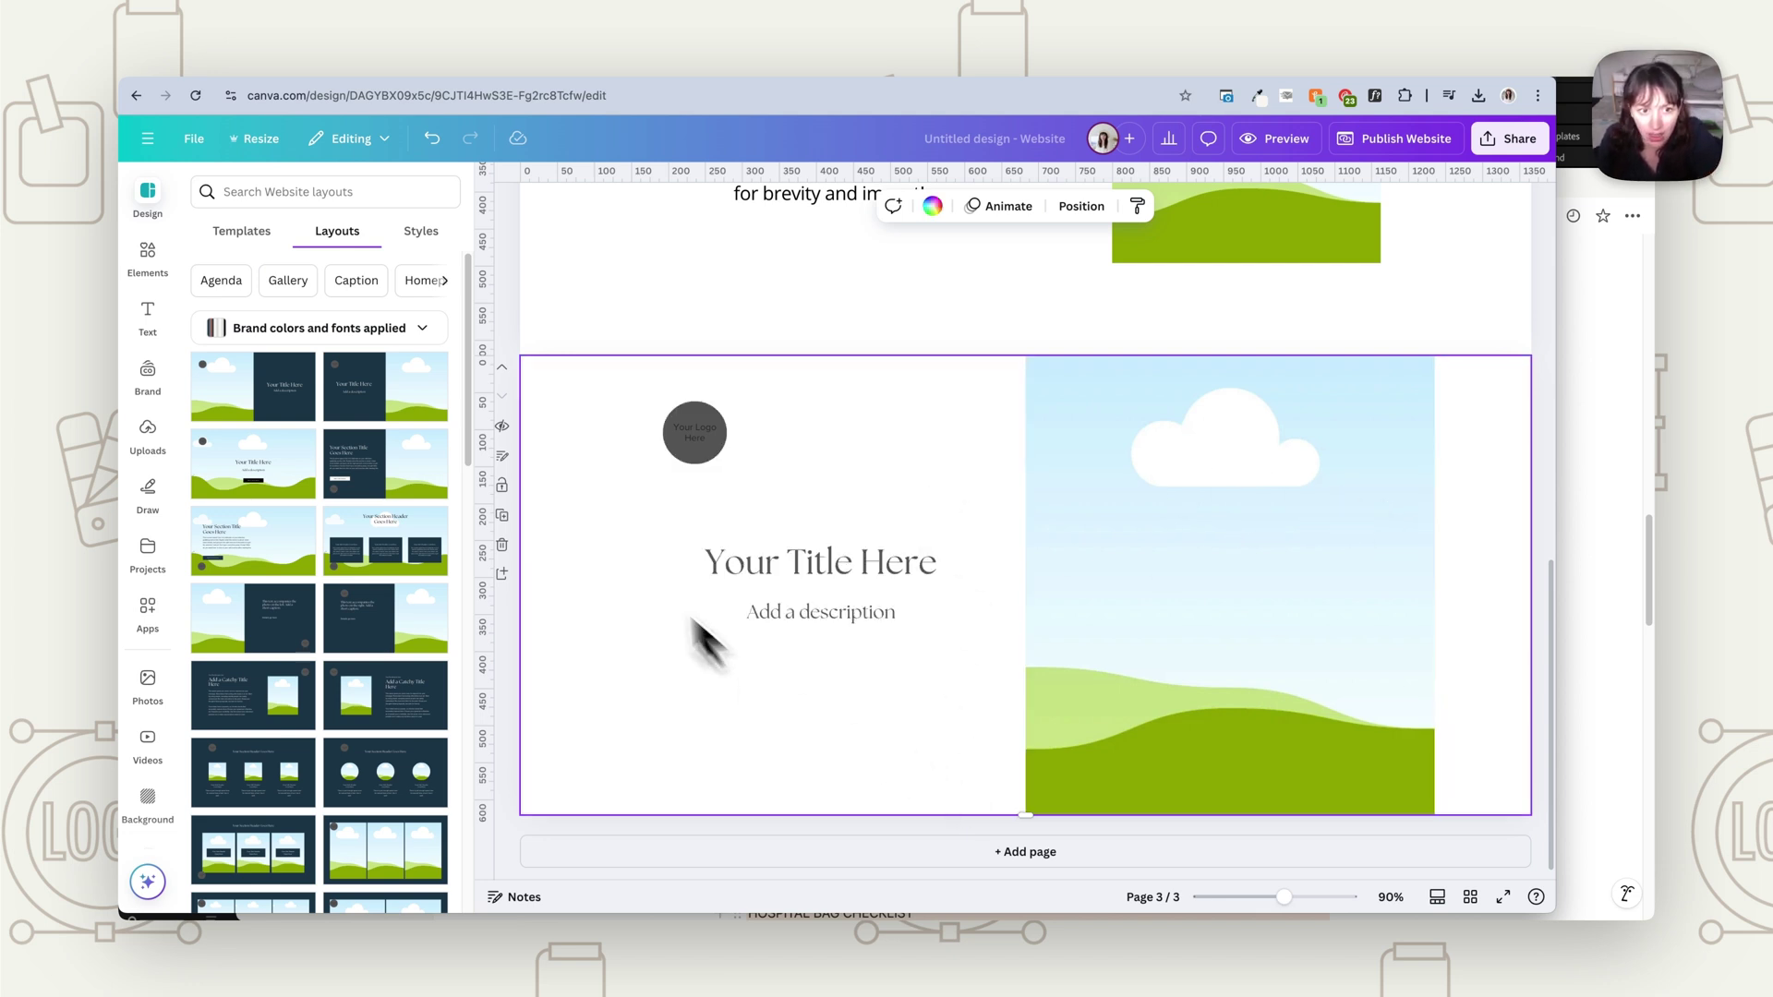
- Redo the third page with the navy layout holding a section title, paragraph, call-to-action and image, and shorten the page slightly
{"action": "scroll", "coordinate": [526, 576], "scroll_direction": "up", "scroll_amount": 5}
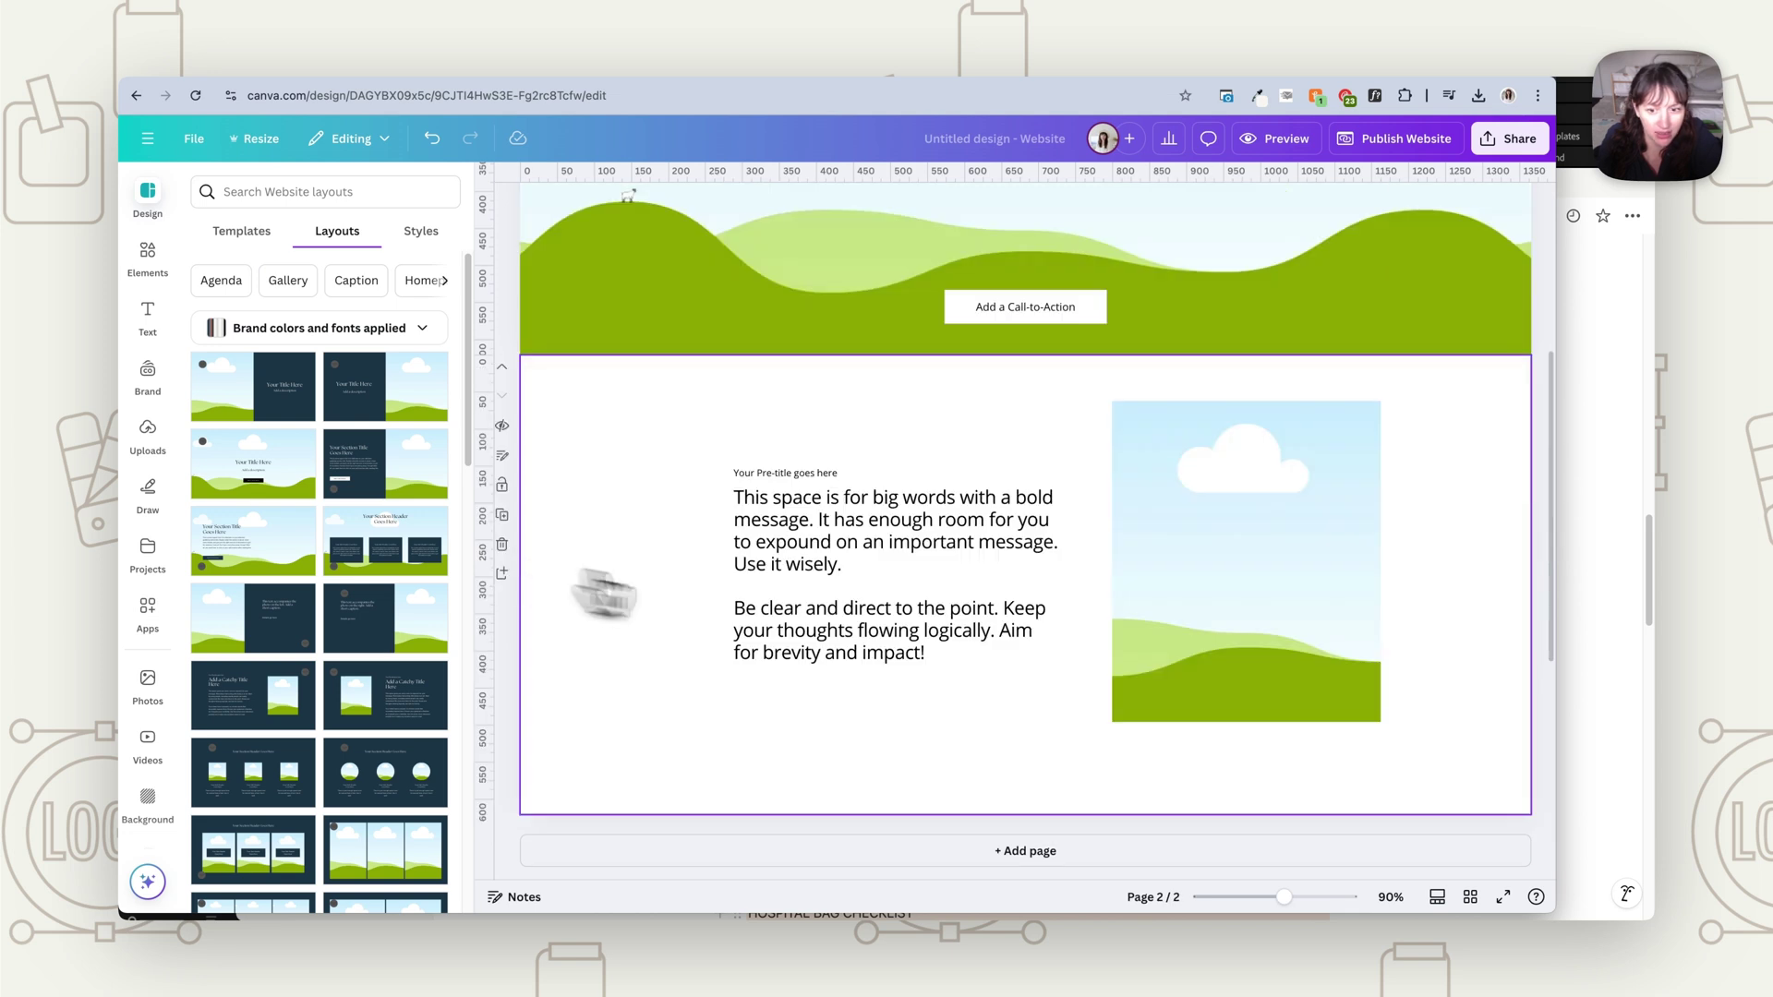
{"action": "scroll", "coordinate": [1068, 881], "scroll_direction": "down", "scroll_amount": 5}
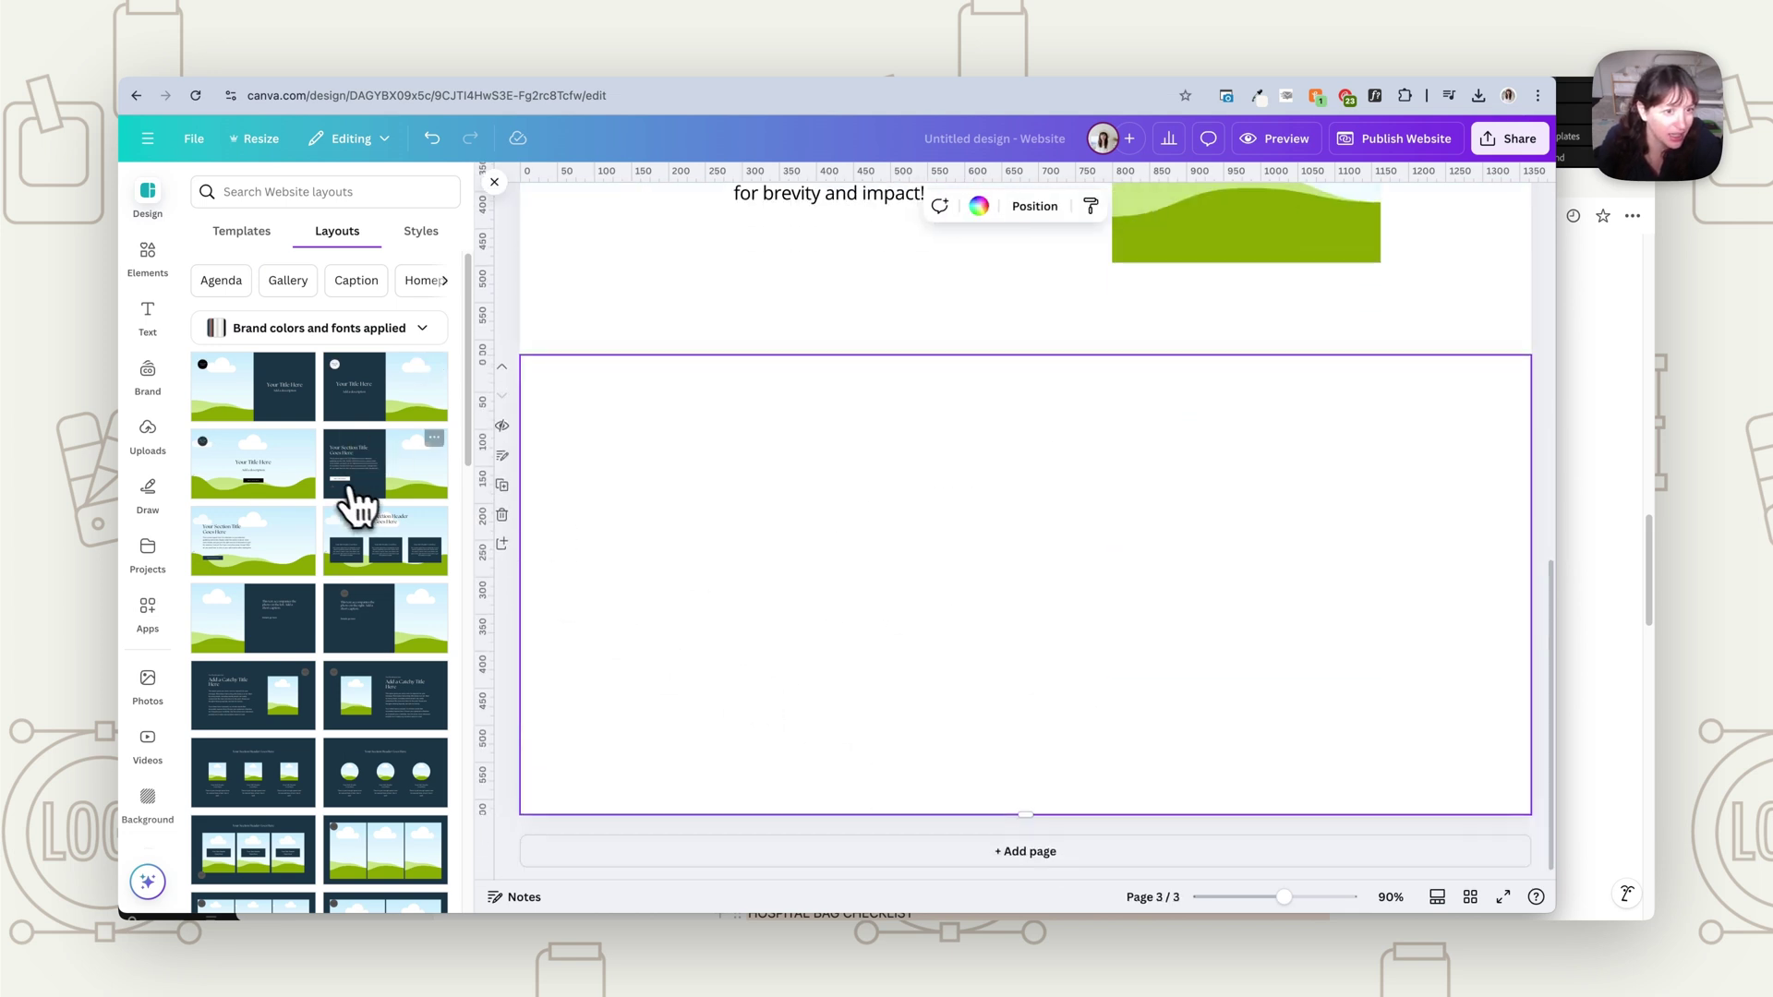
{"action": "left_click_drag", "start_coordinate": [374, 503], "coordinate": [657, 564]}
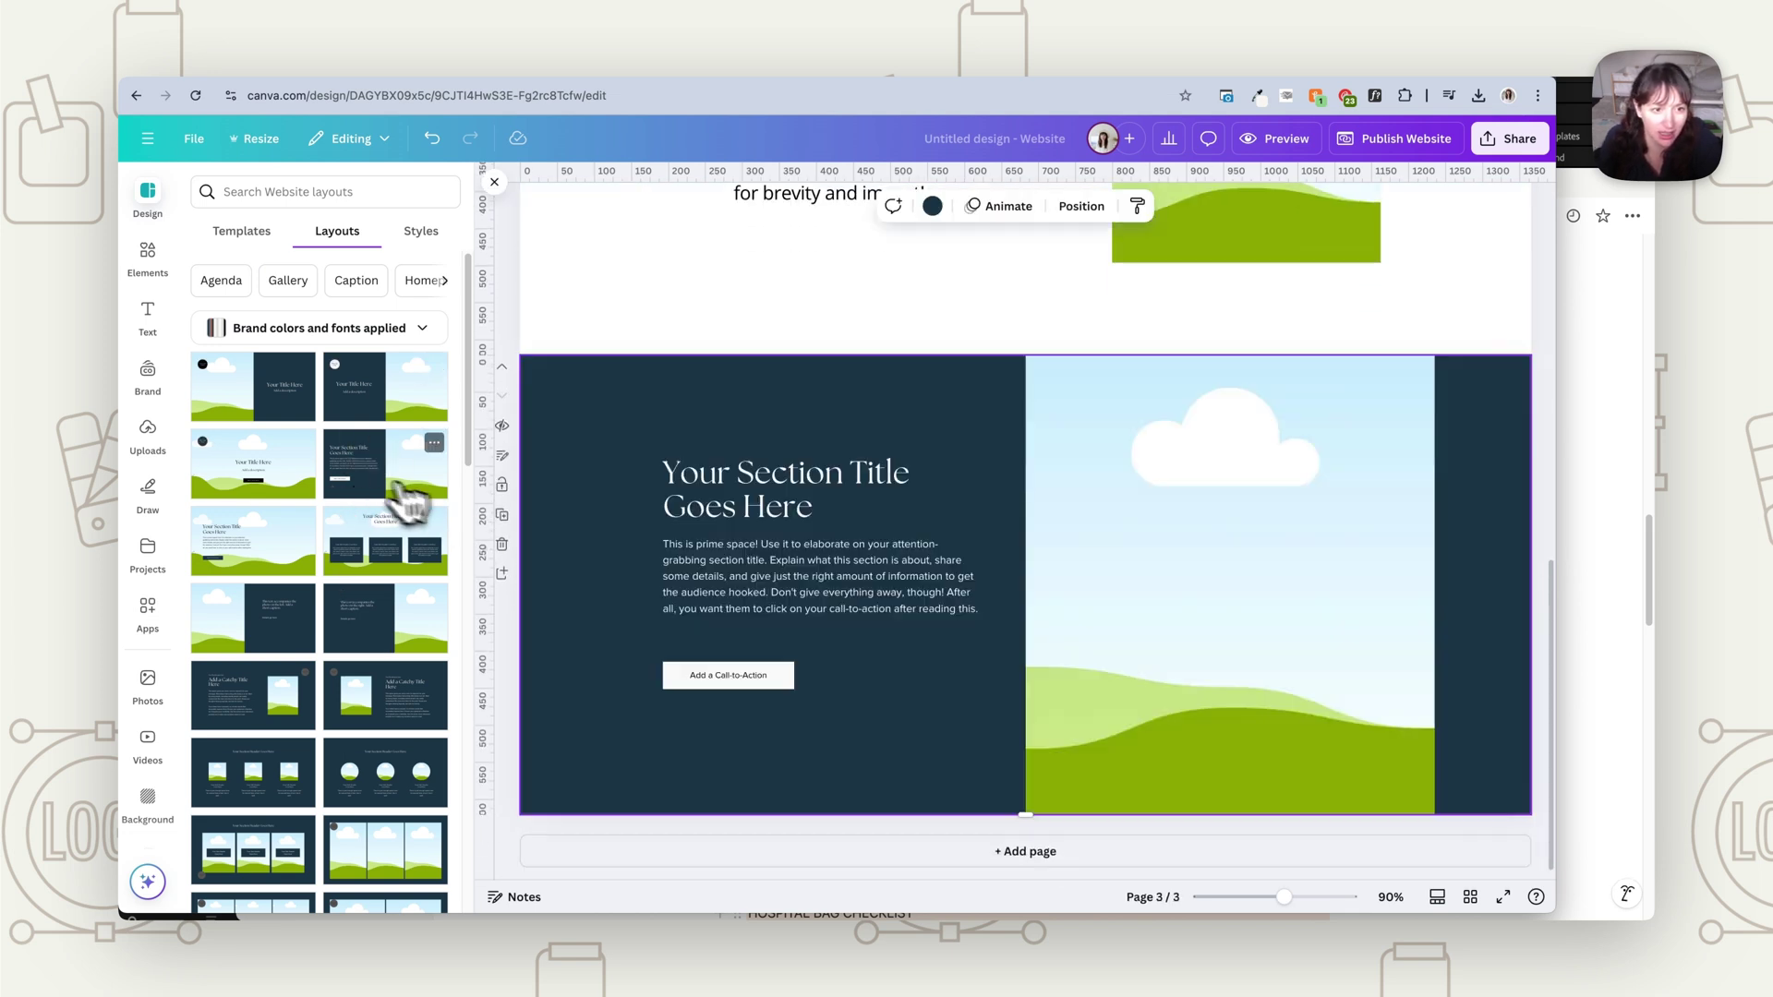
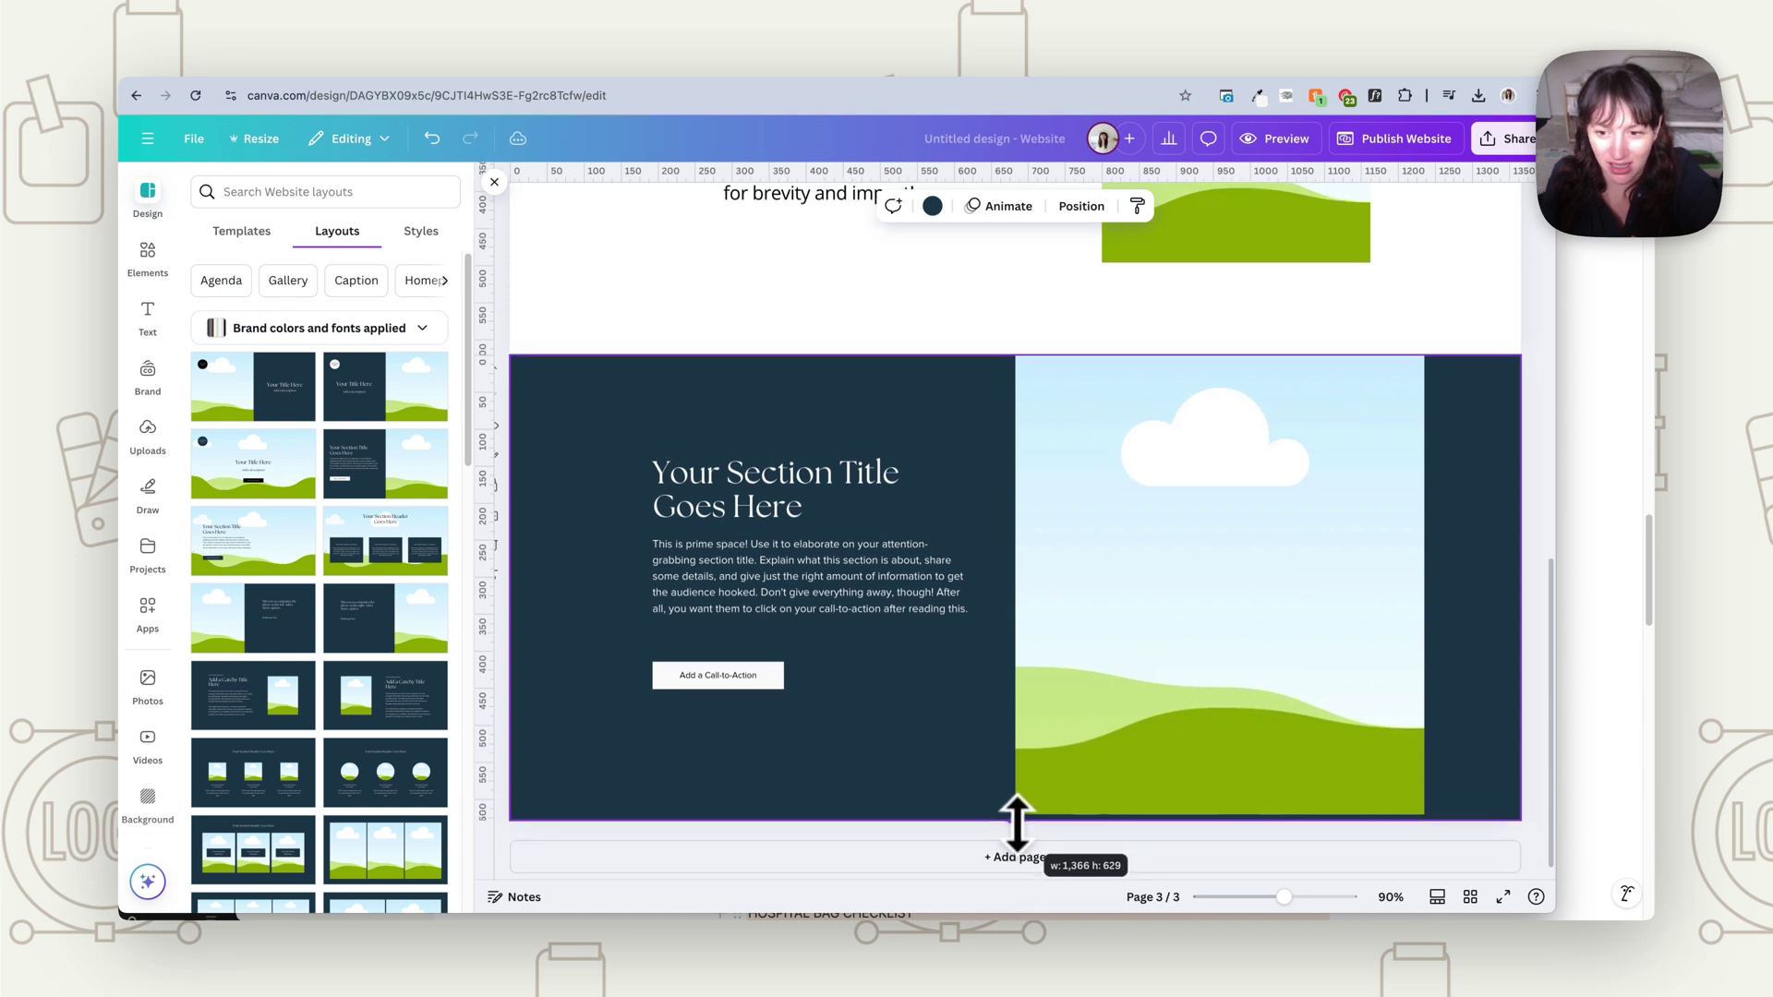
{"action": "left_click", "coordinate": [932, 828]}
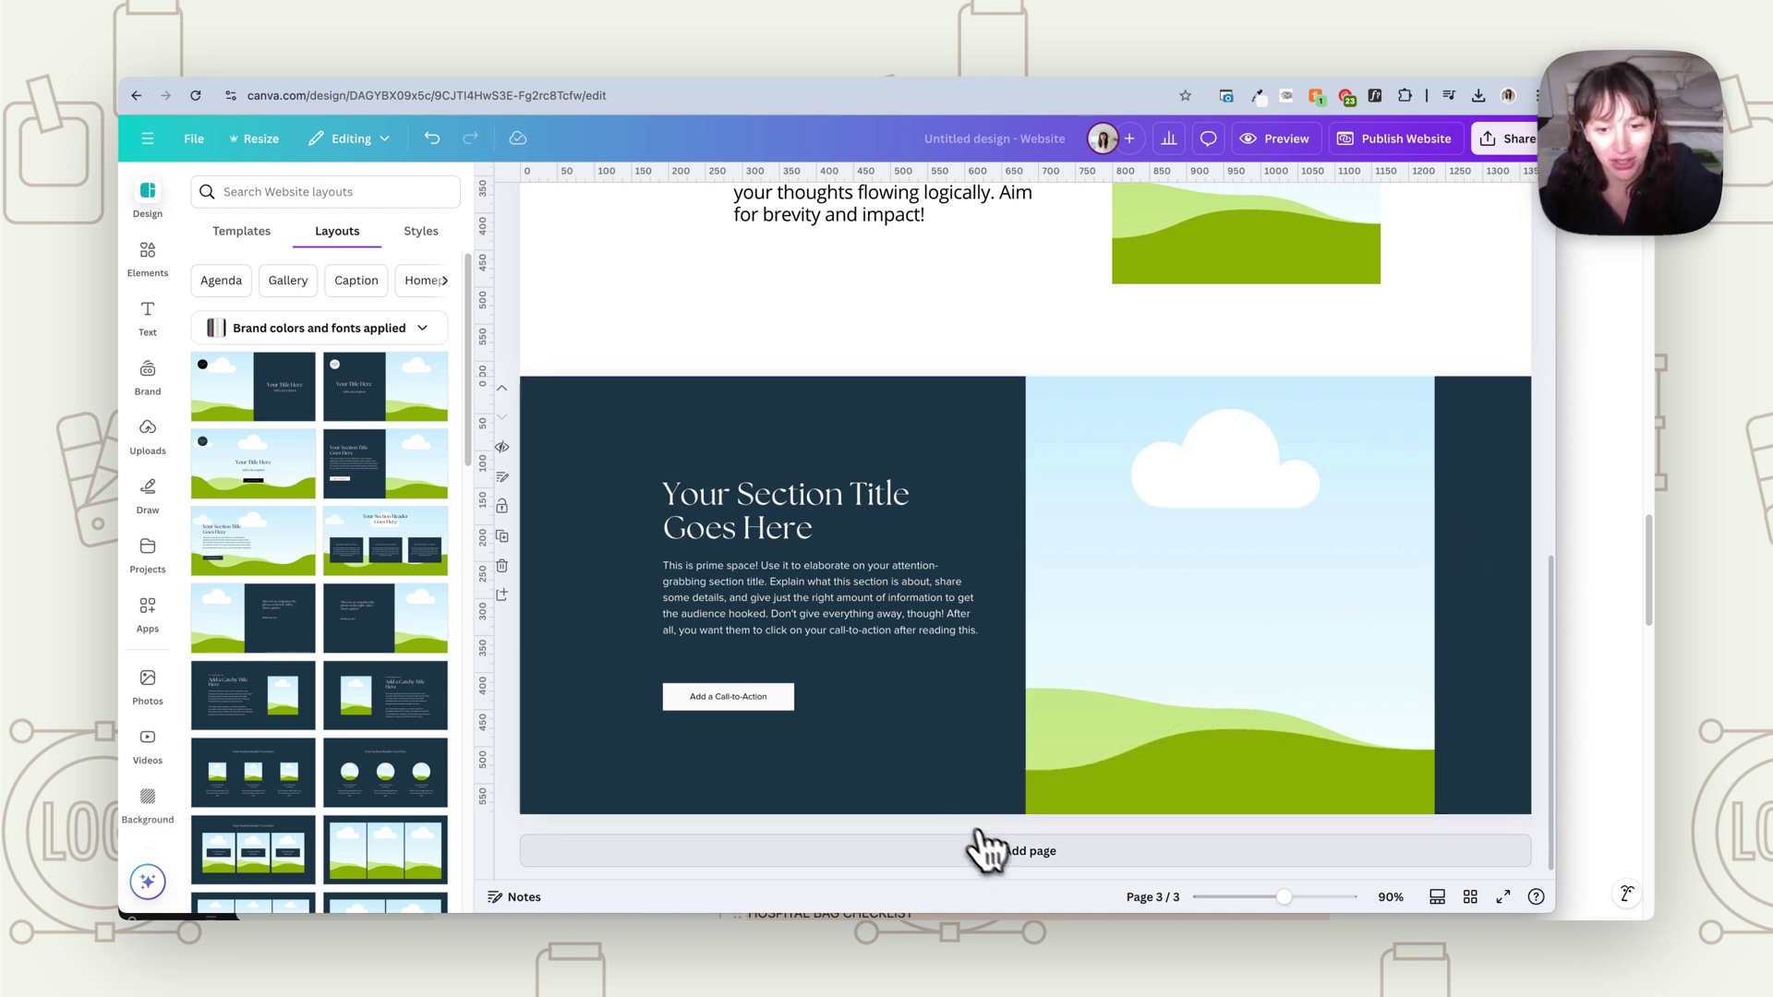
- Add a fourth page and apply the layout with a title above an image and a column of six links
{"action": "left_click", "coordinate": [1005, 851]}
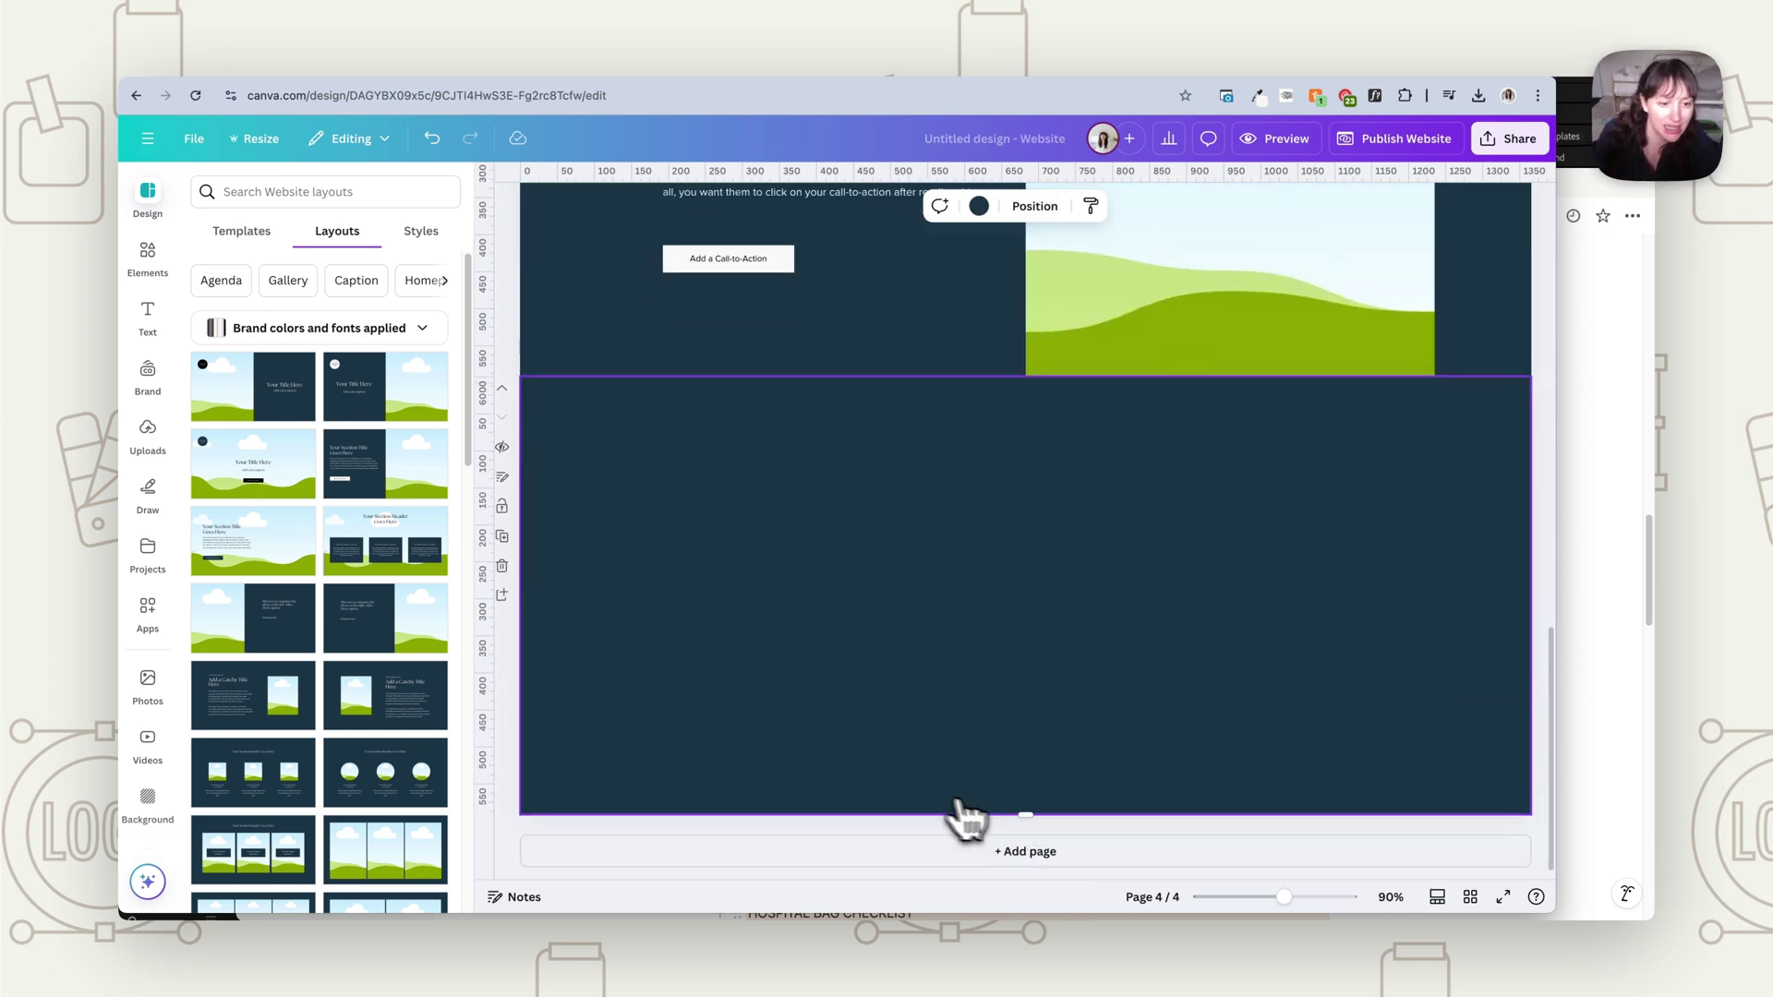
{"action": "scroll", "coordinate": [424, 646], "scroll_direction": "down", "scroll_amount": 5}
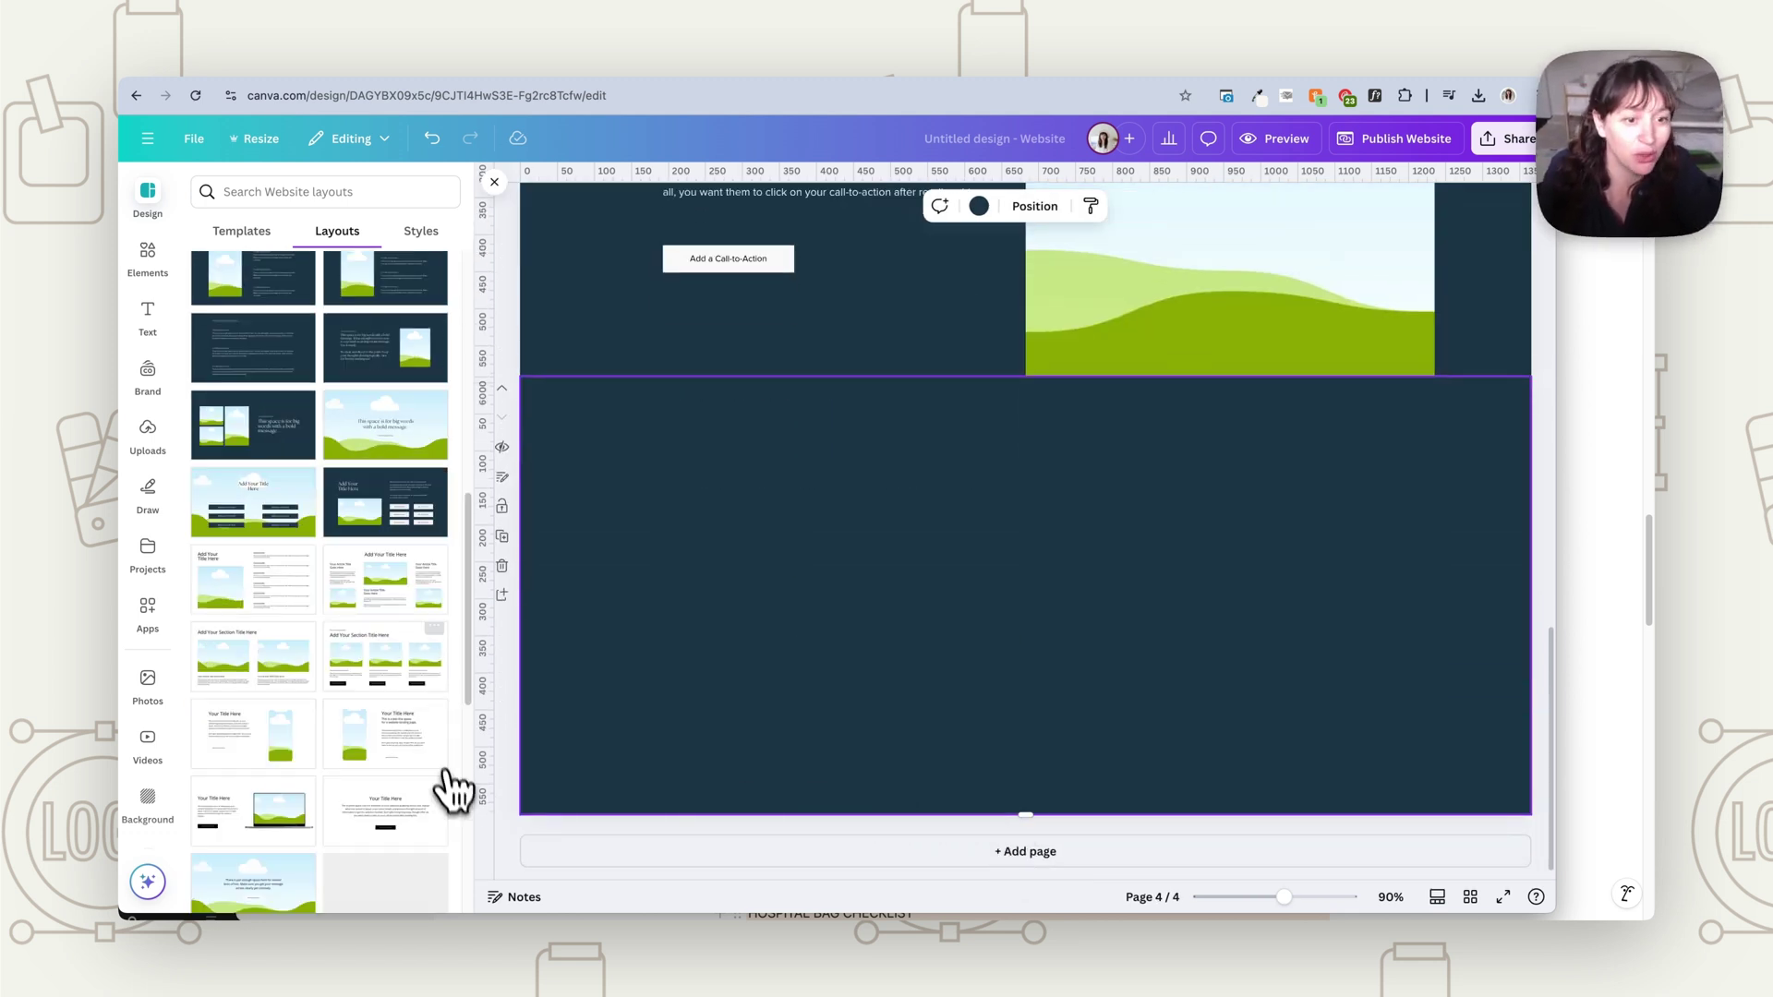
{"action": "left_click", "coordinate": [272, 591]}
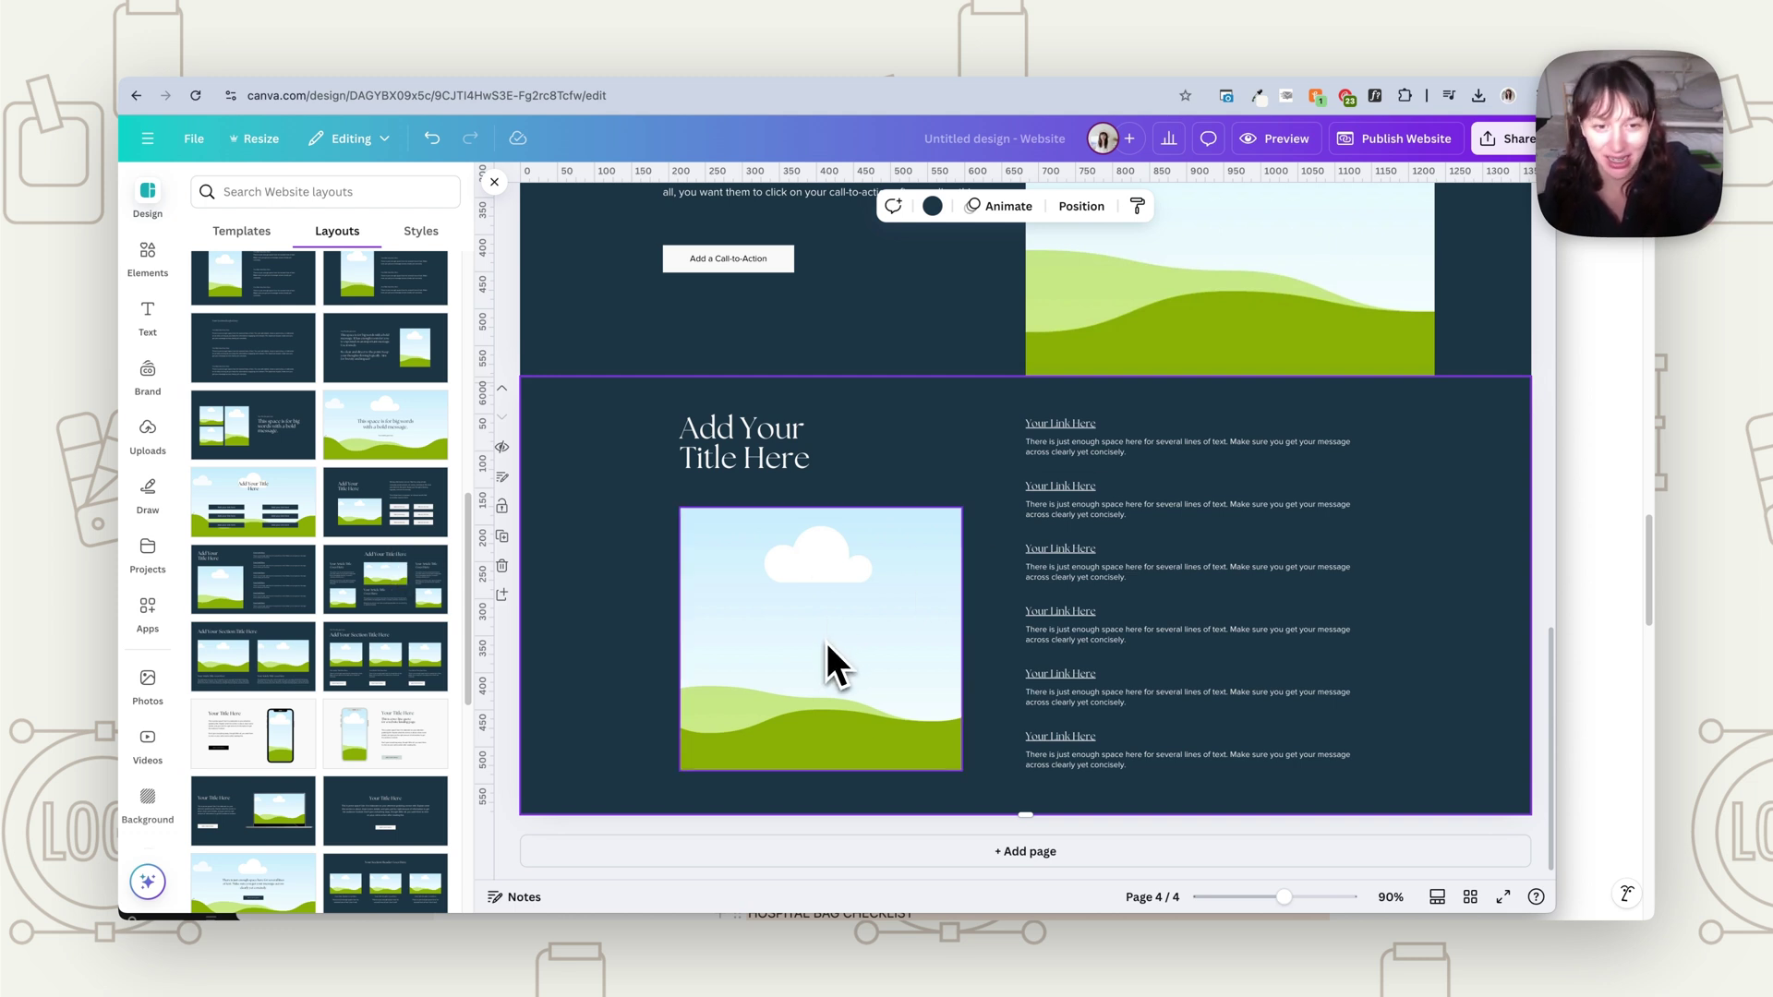
- Recolour the fourth page with the off-white brand colour as background and dark charcoal for the title and link texts
{"action": "scroll", "coordinate": [1036, 458], "scroll_direction": "up", "scroll_amount": 5}
{"action": "scroll", "coordinate": [1036, 466], "scroll_direction": "down", "scroll_amount": 4}
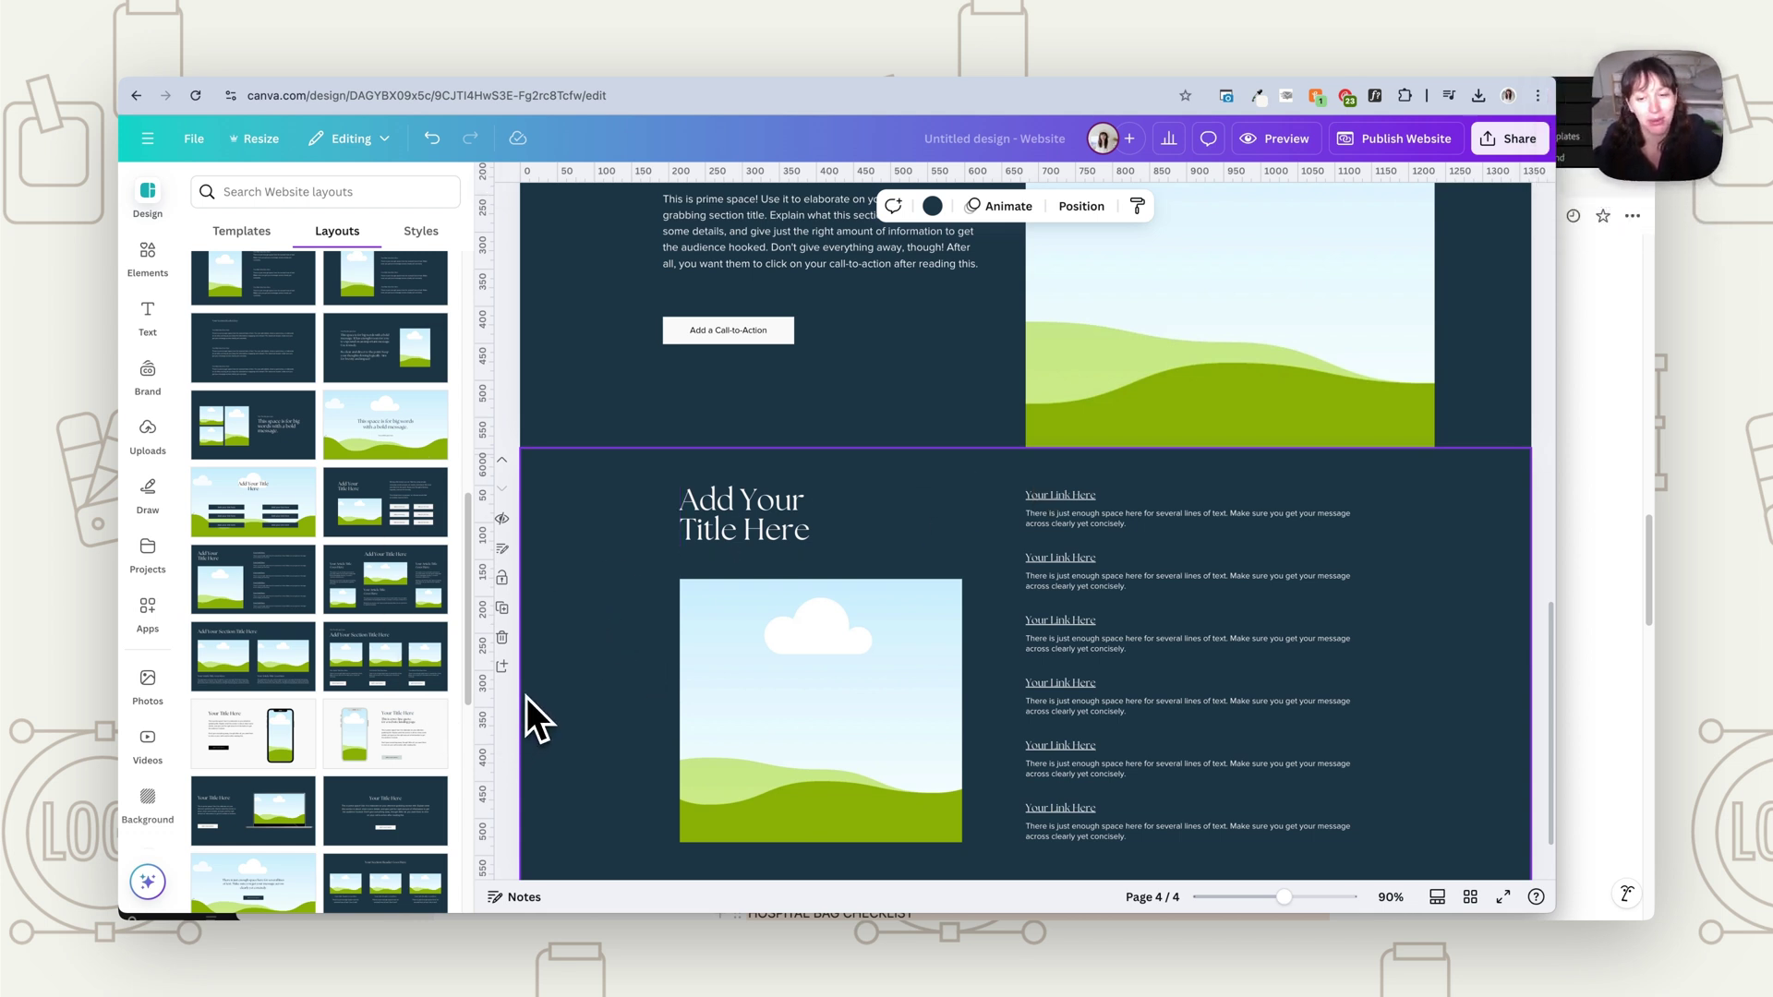
{"action": "left_click", "coordinate": [932, 205]}
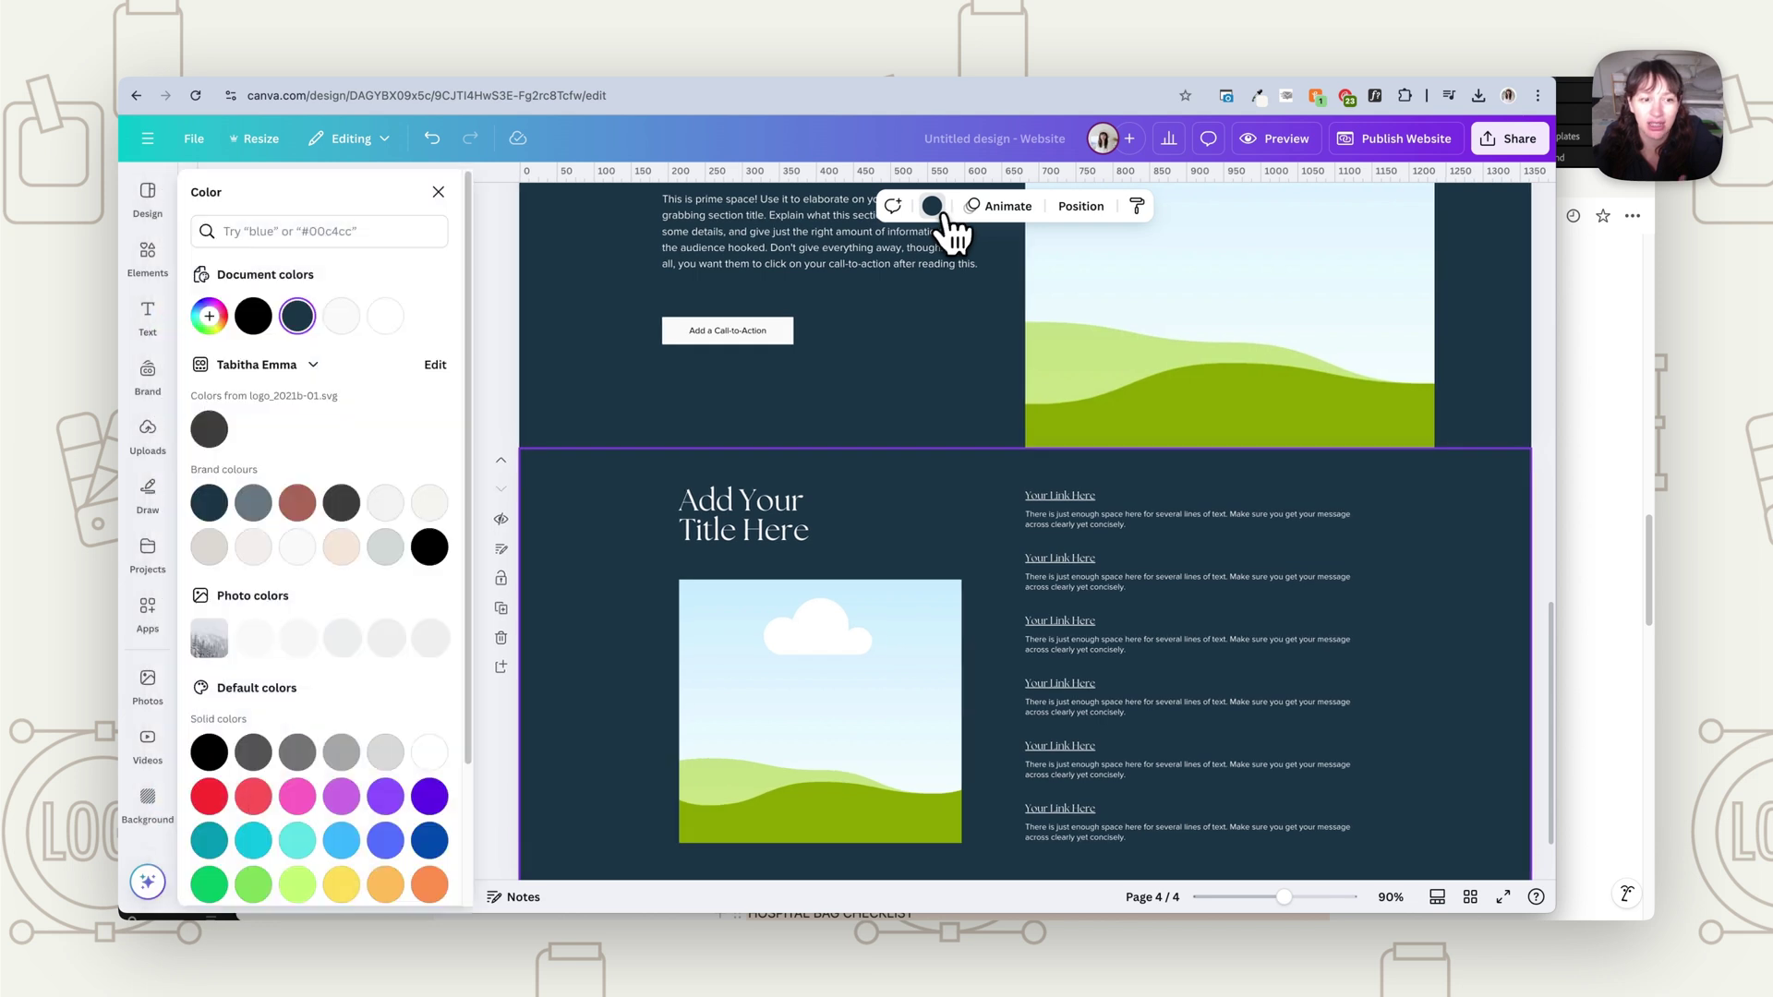
{"action": "left_click", "coordinate": [438, 505]}
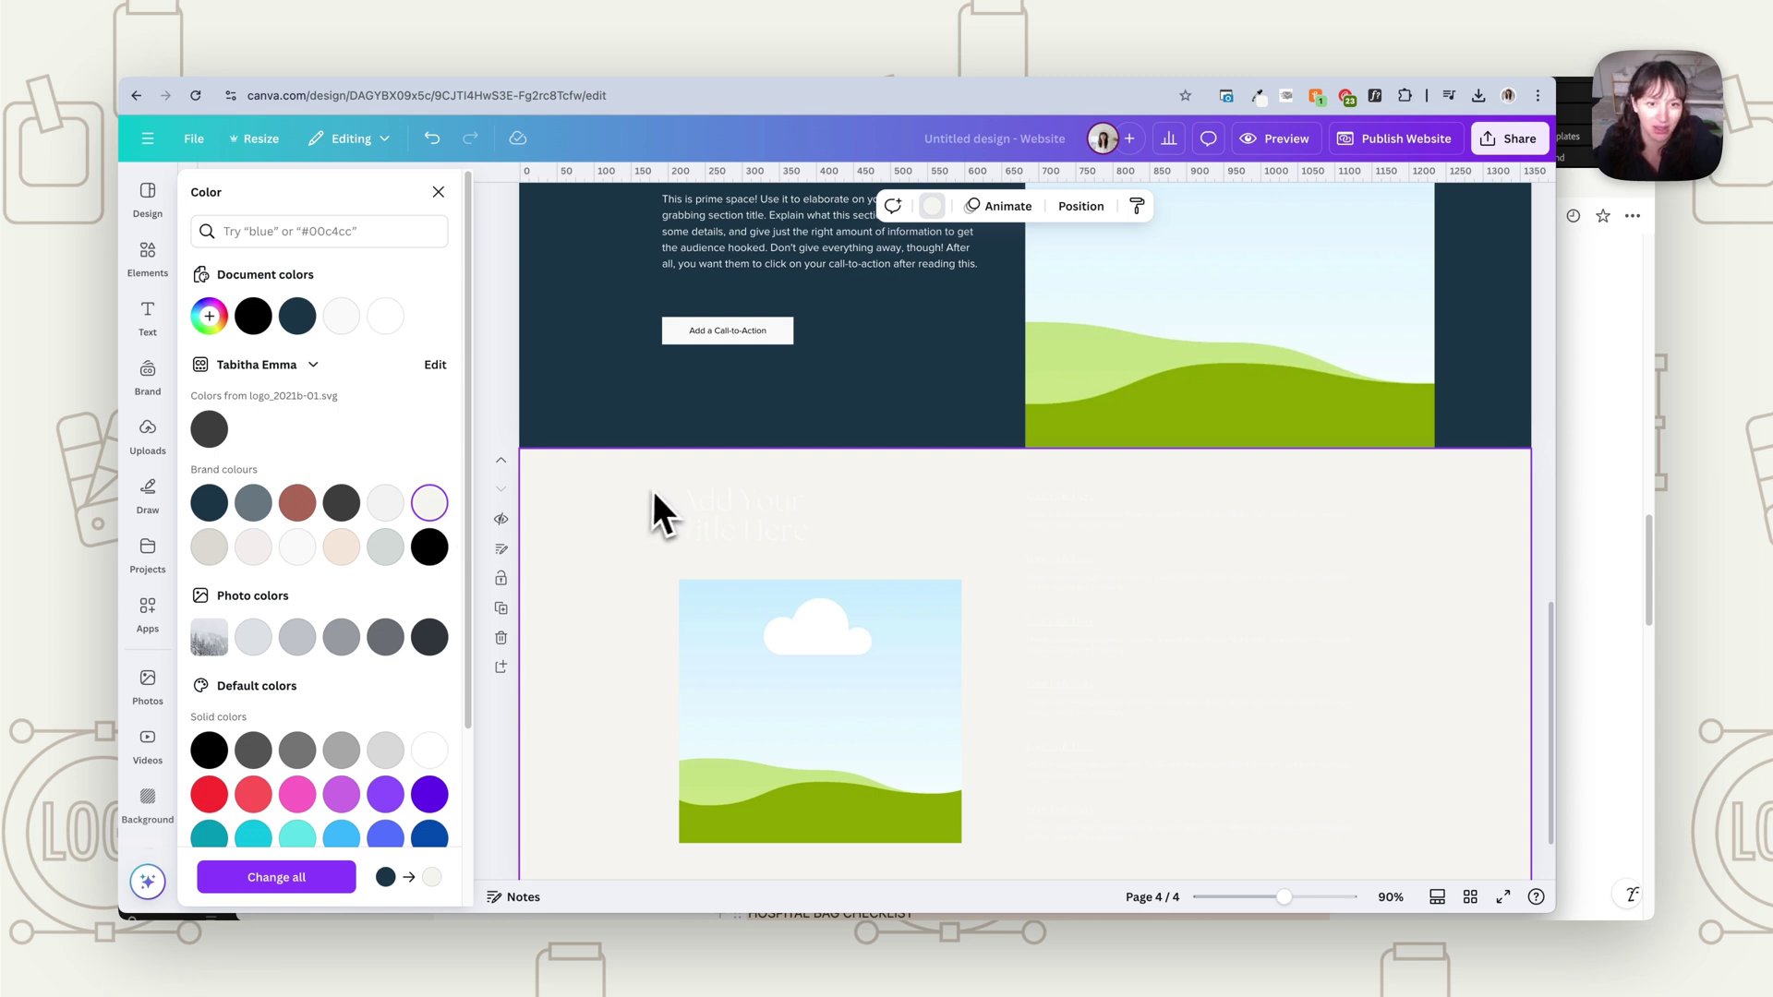
{"action": "left_click_drag", "start_coordinate": [659, 480], "coordinate": [914, 545]}
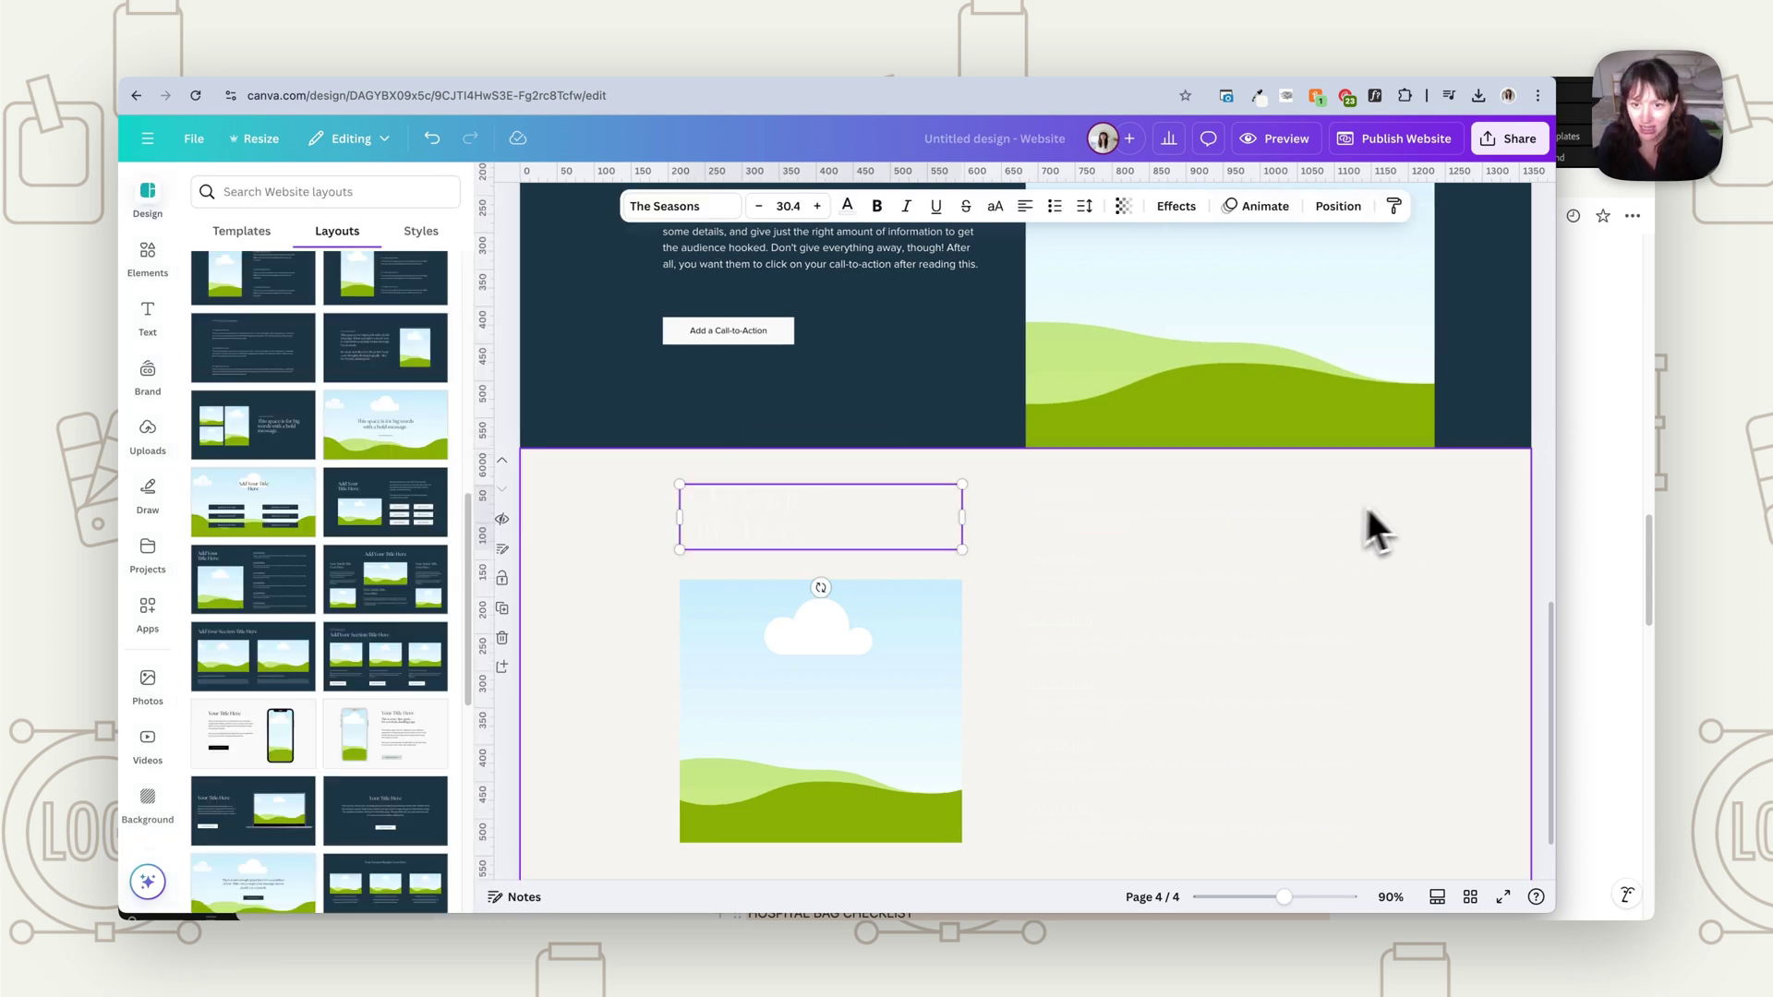
{"action": "left_click_drag", "start_coordinate": [1464, 477], "coordinate": [988, 844]}
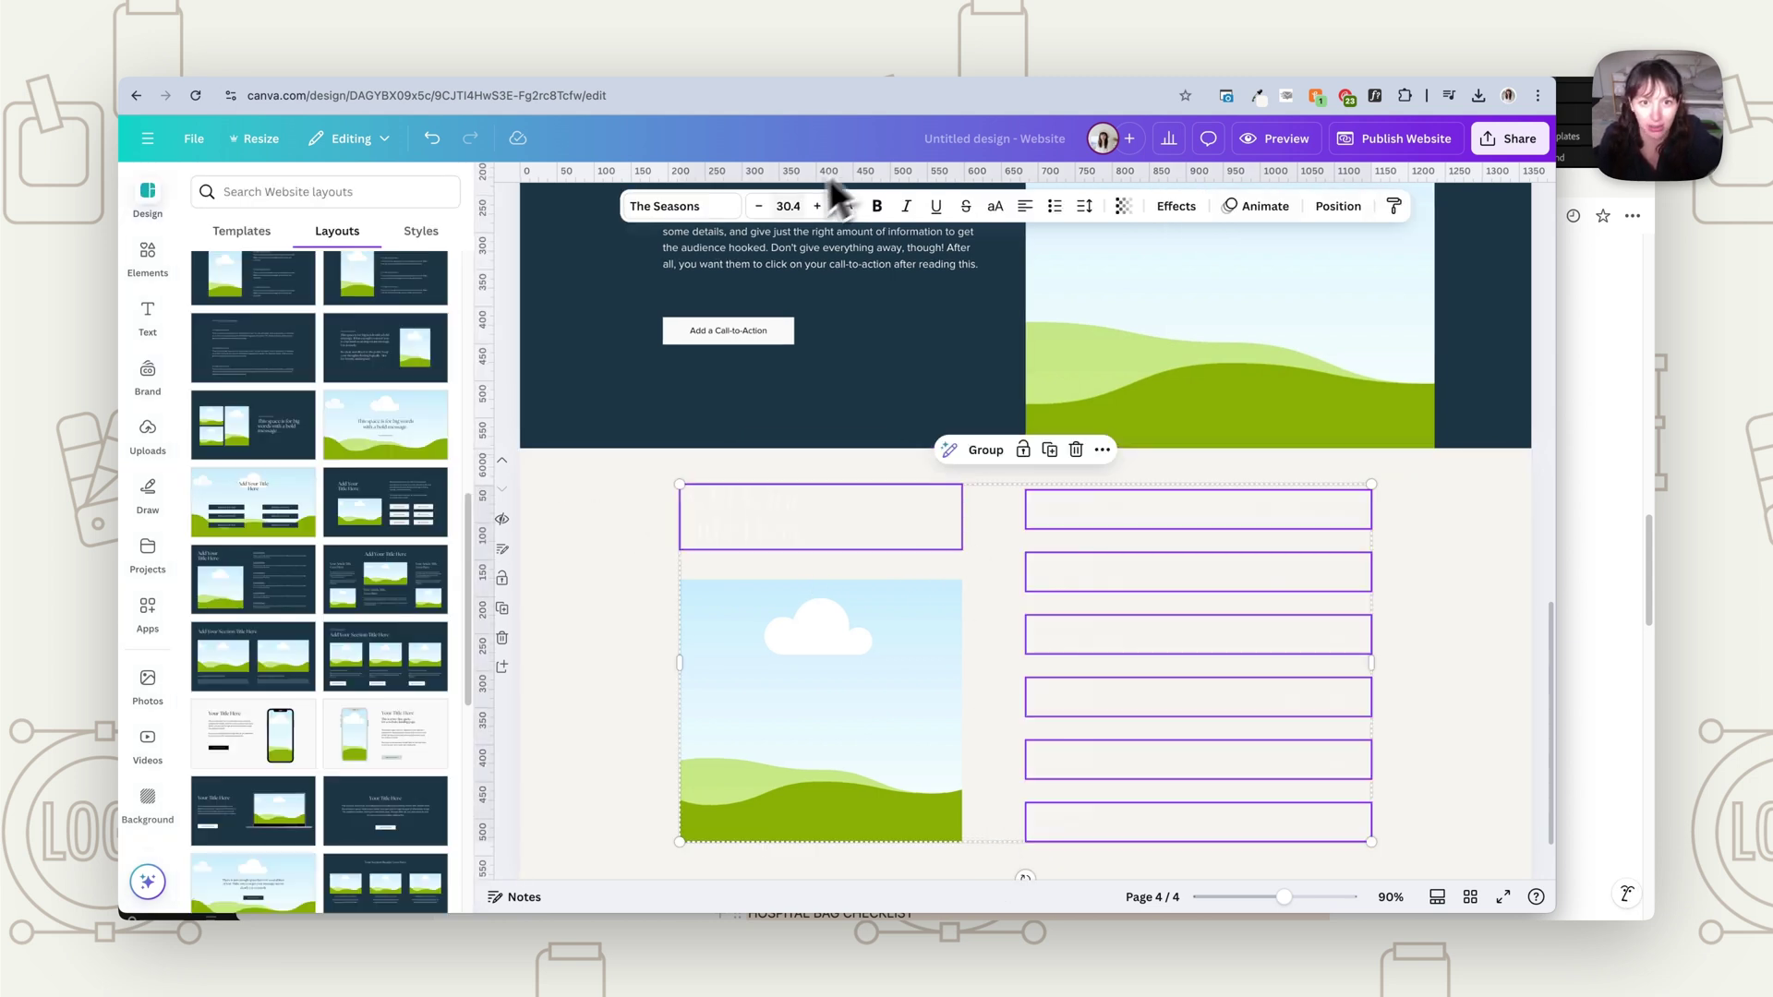
{"action": "left_click", "coordinate": [846, 206]}
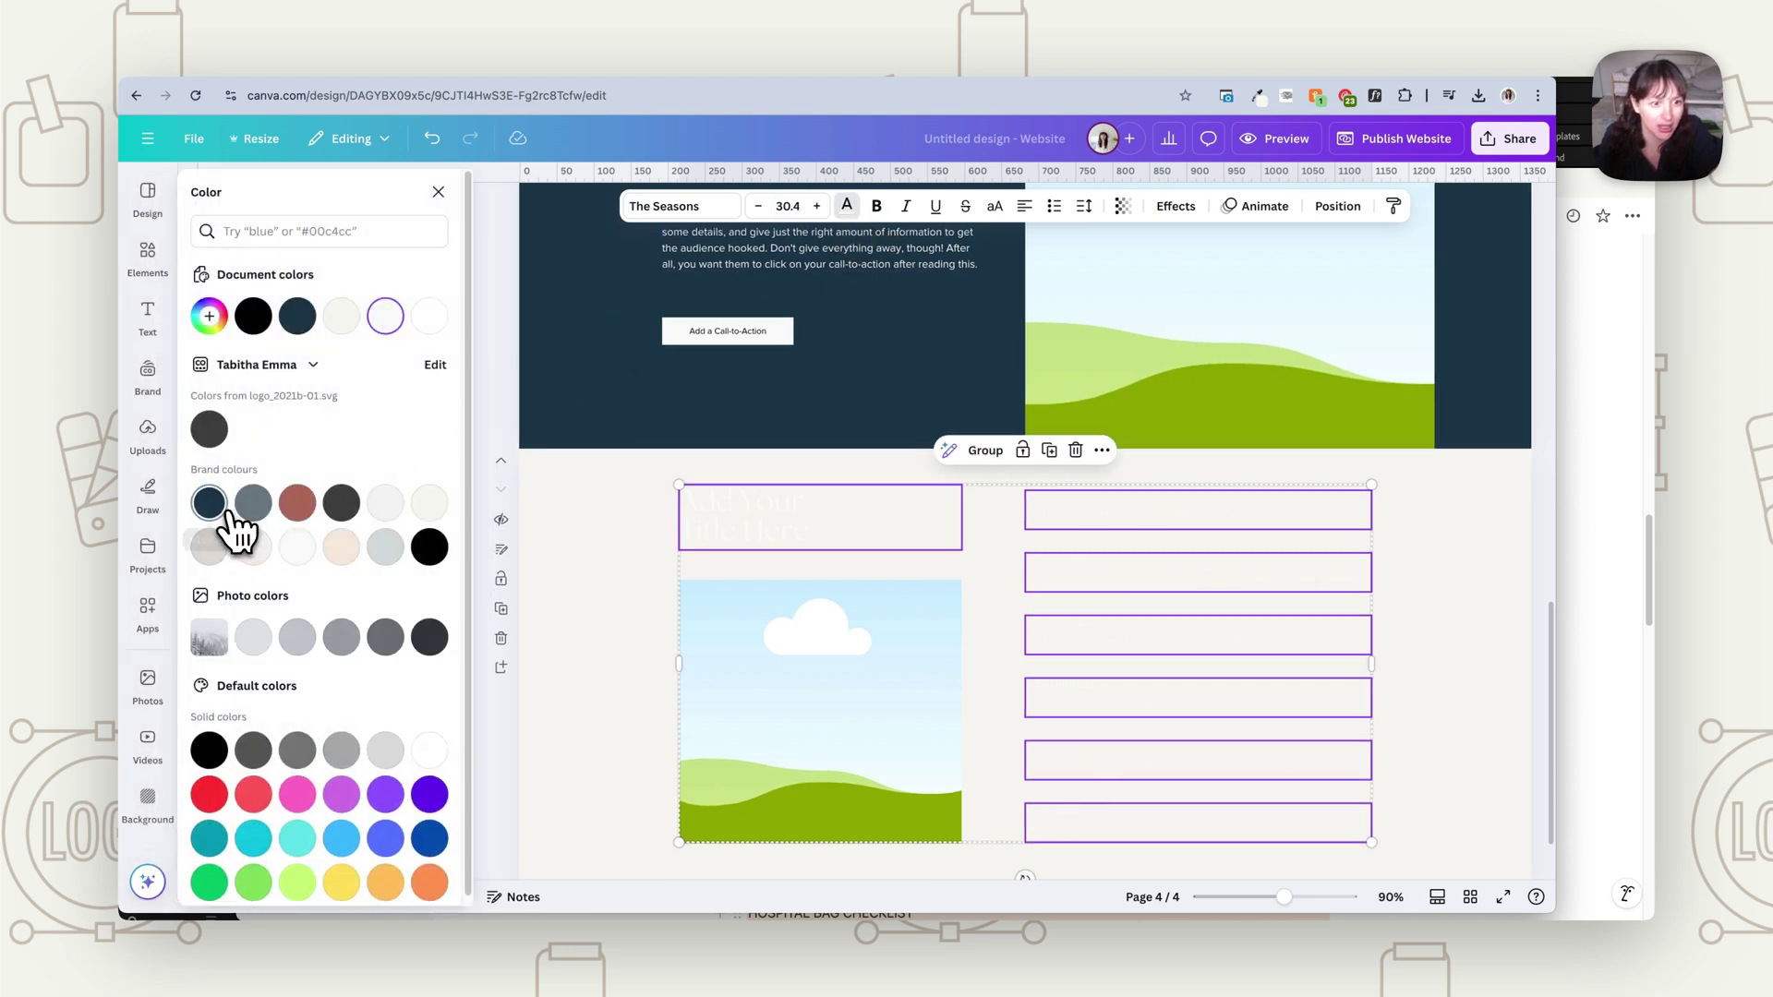
{"action": "left_click", "coordinate": [341, 503]}
{"action": "left_click", "coordinate": [578, 542]}
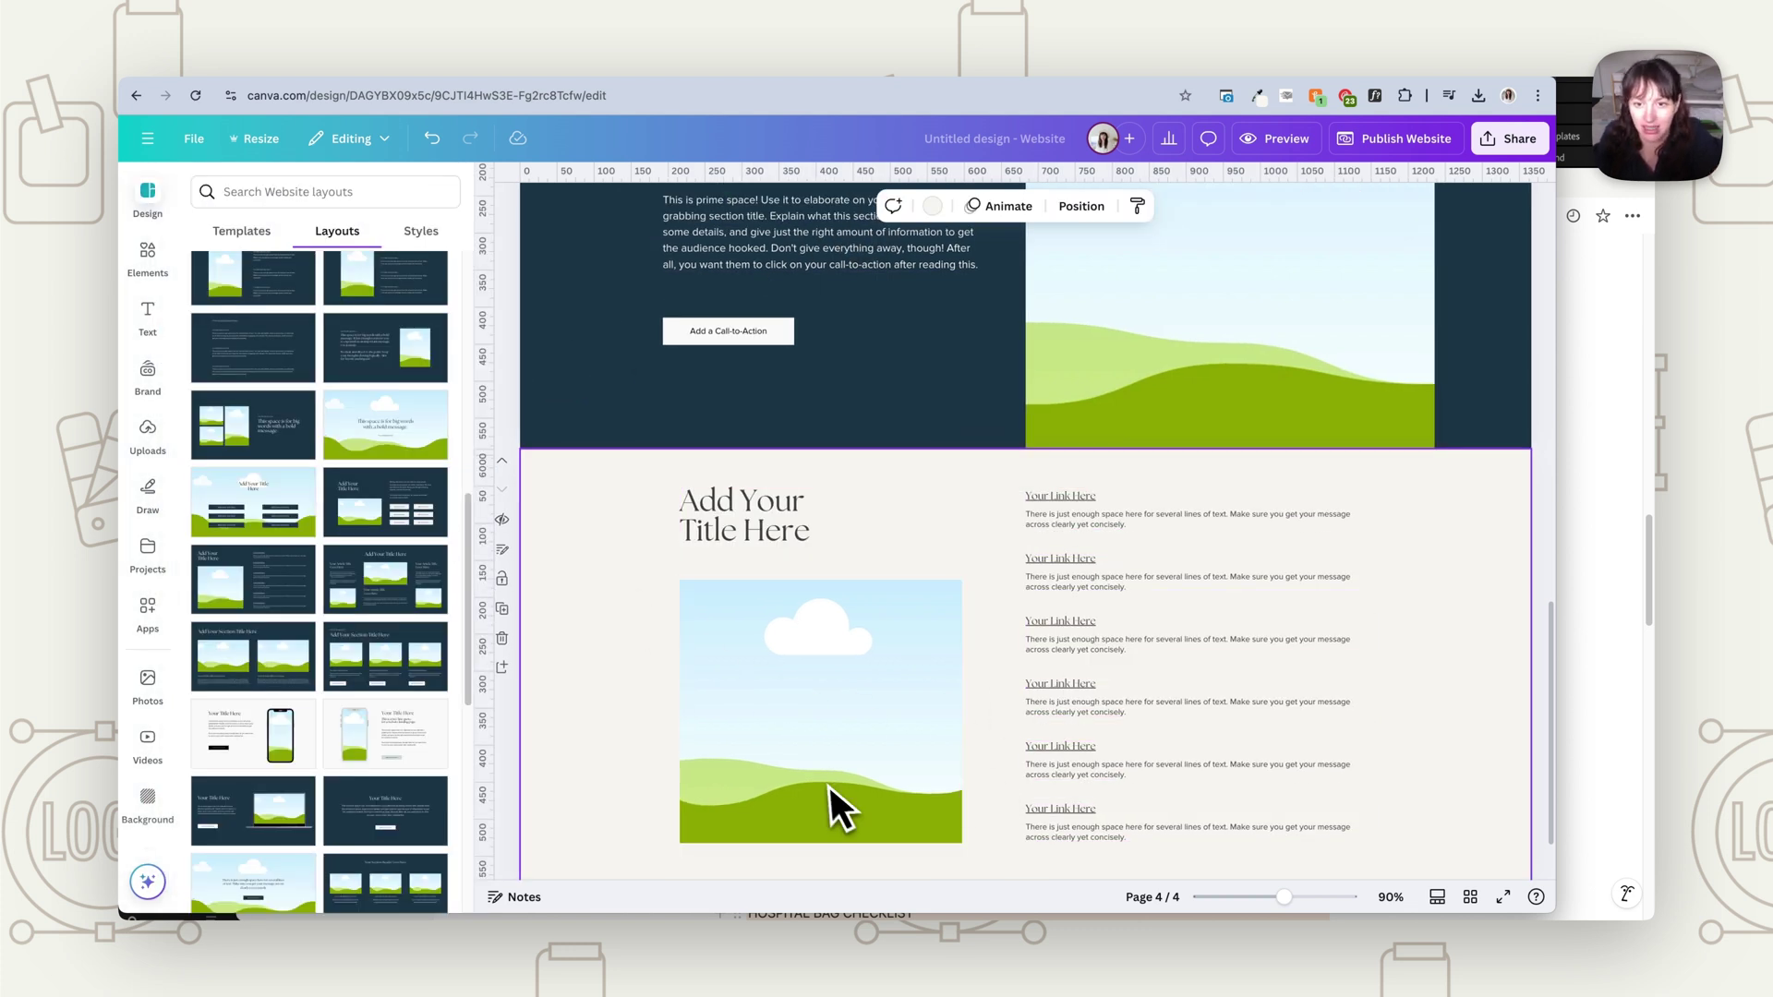
- Review the four stacked sections to see how they flow together as one page
{"action": "scroll", "coordinate": [1012, 545], "scroll_direction": "up", "scroll_amount": 5}
{"action": "scroll", "coordinate": [1017, 545], "scroll_direction": "down", "scroll_amount": 5}
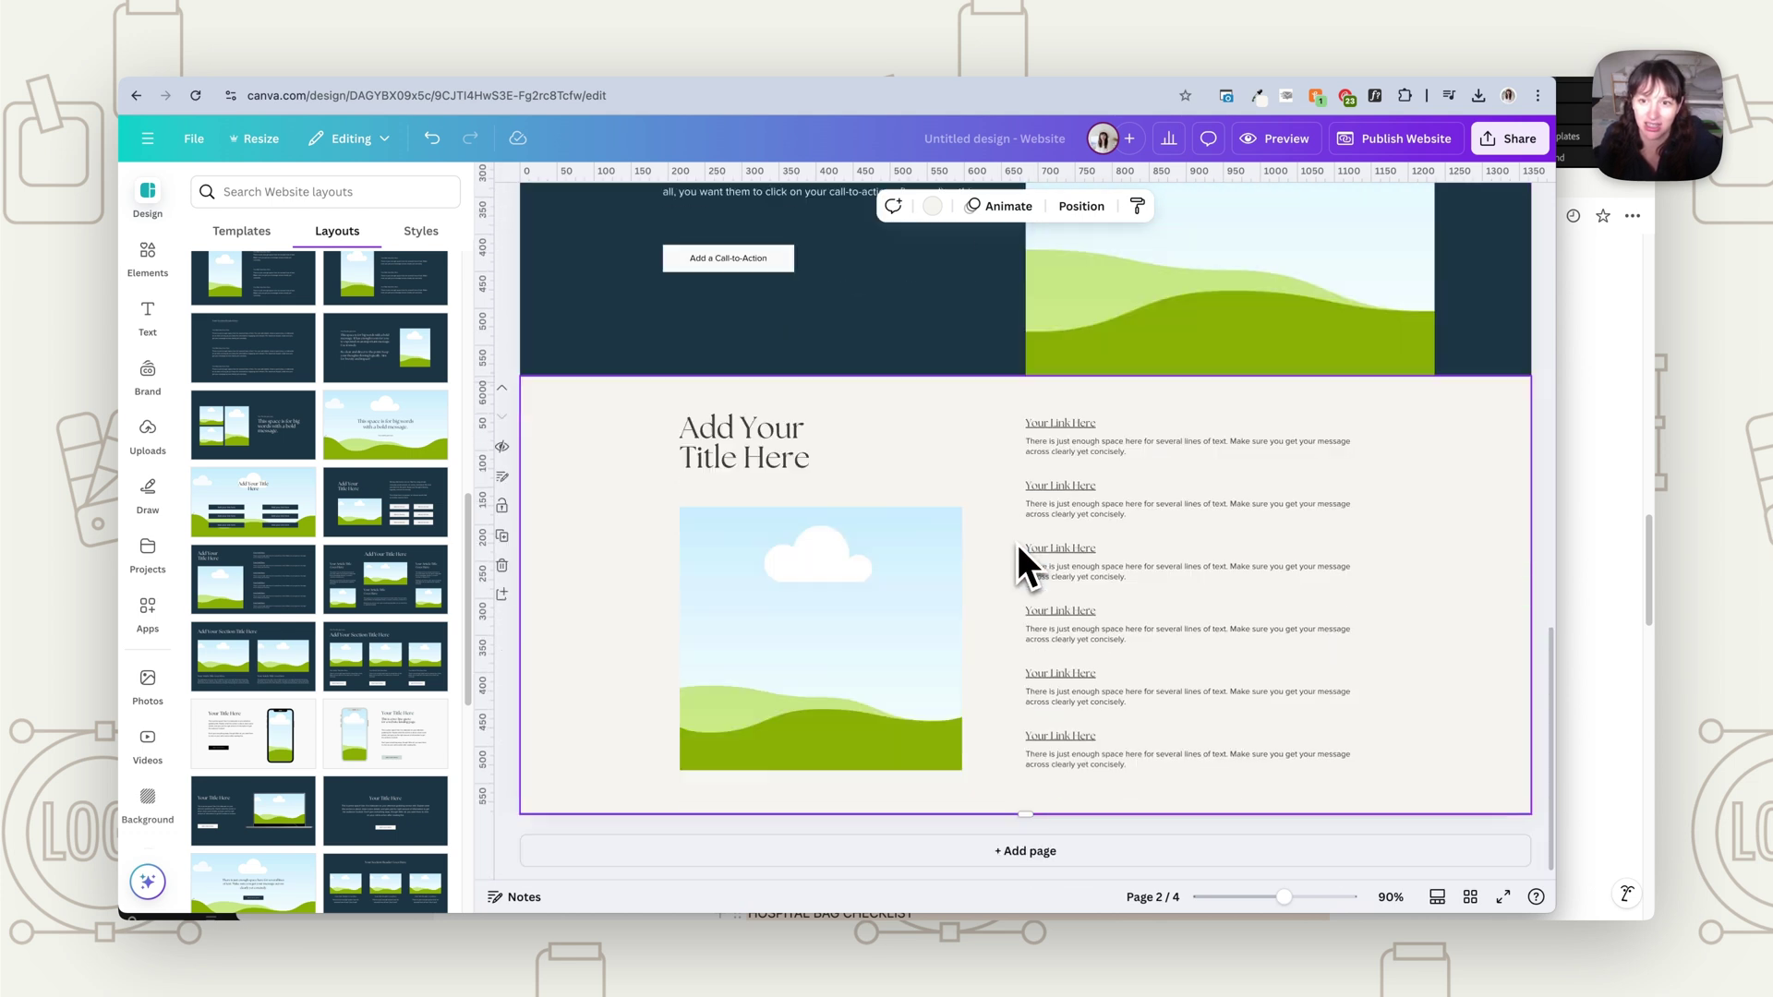
{"action": "scroll", "coordinate": [1017, 550], "scroll_direction": "up", "scroll_amount": 5}
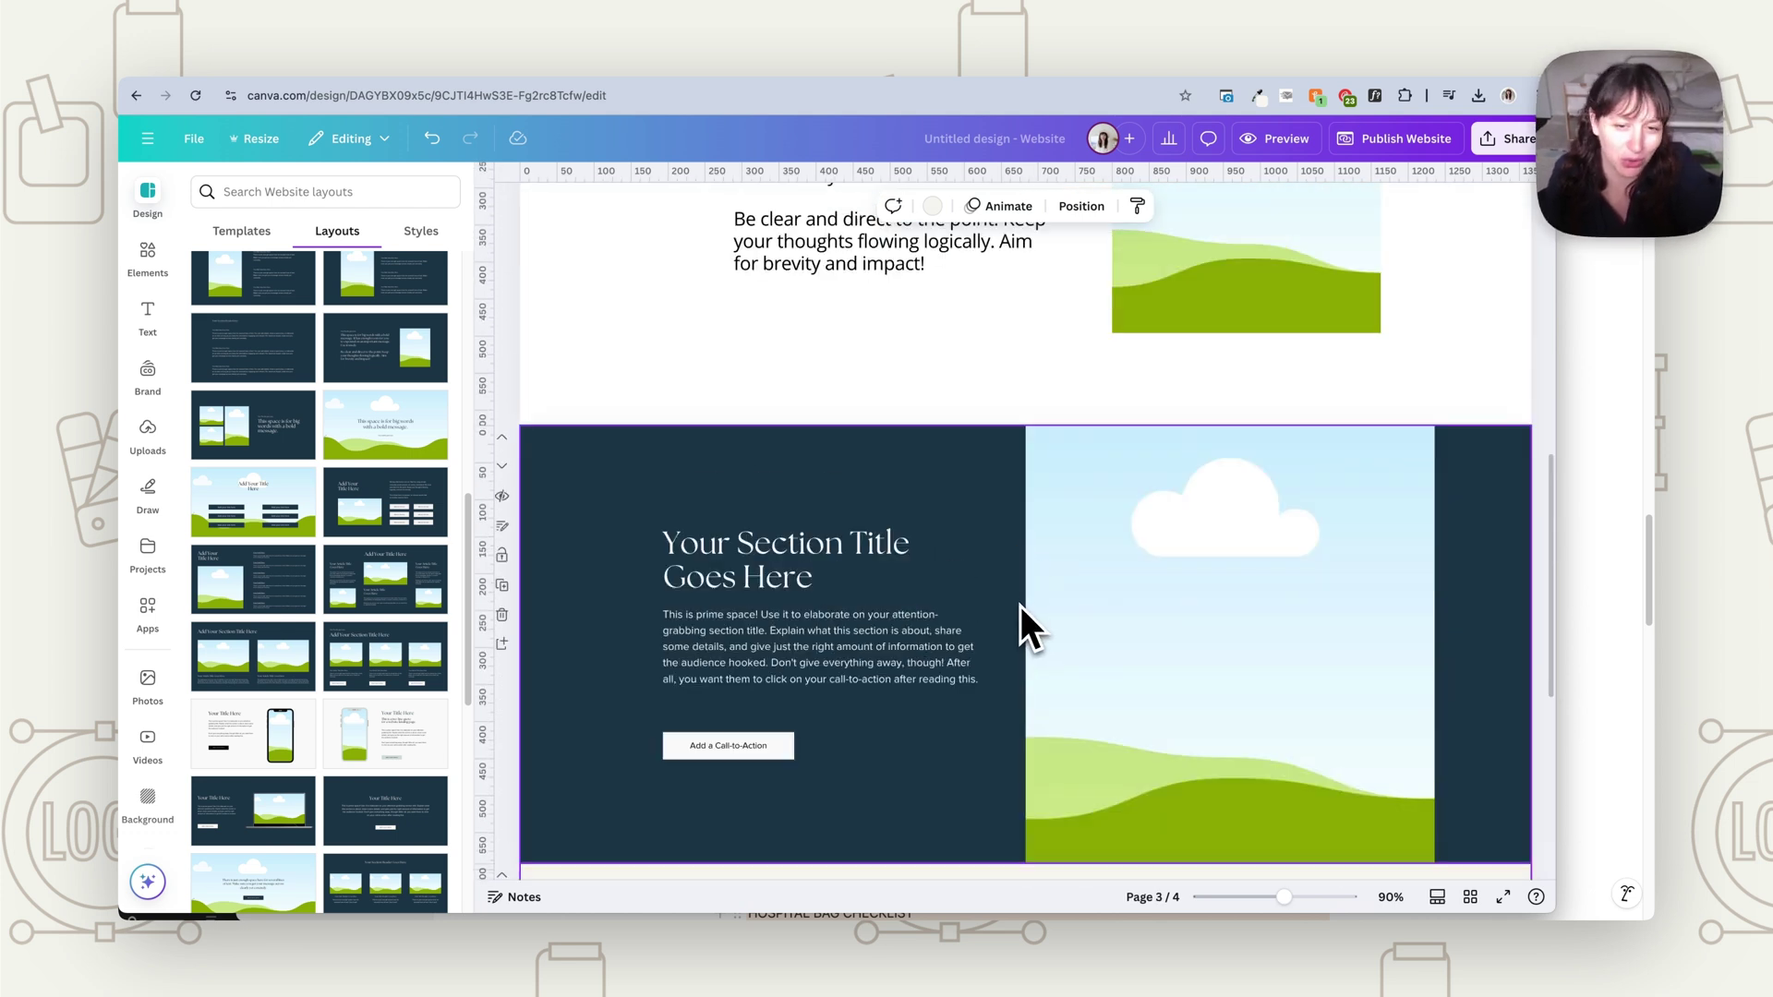
{"action": "scroll", "coordinate": [1018, 606], "scroll_direction": "down", "scroll_amount": 5}
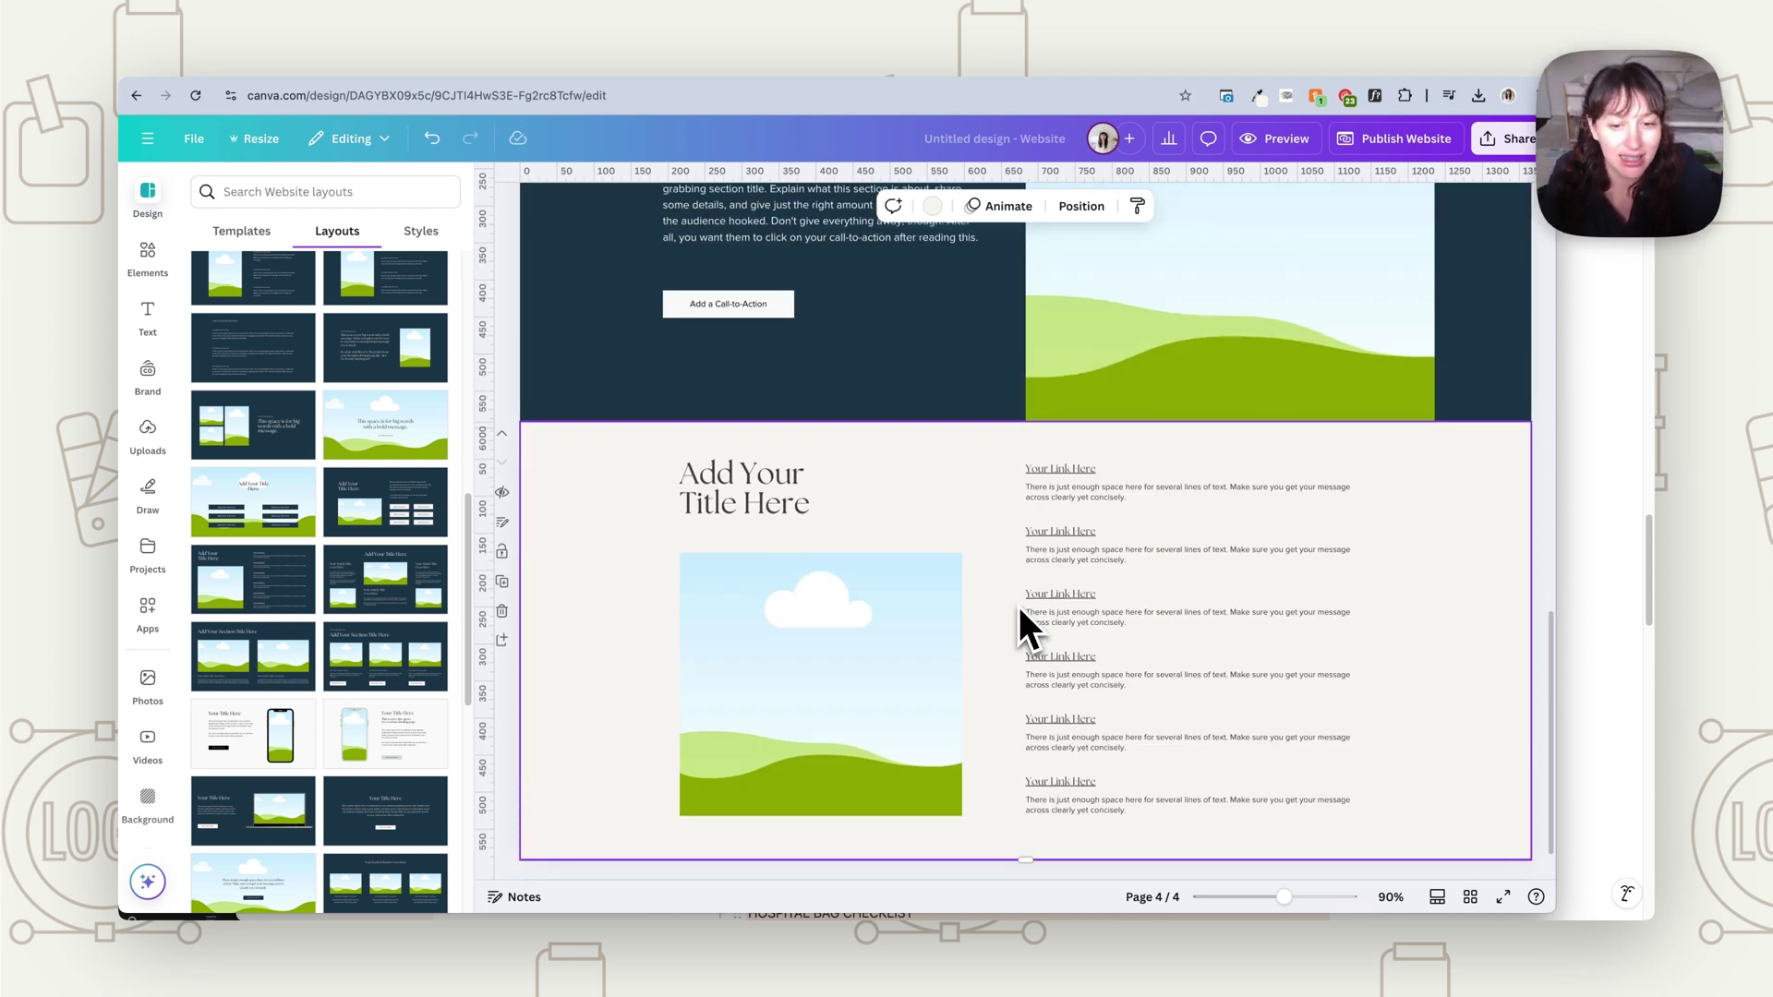
{"action": "scroll", "coordinate": [1017, 607], "scroll_direction": "up", "scroll_amount": 10}
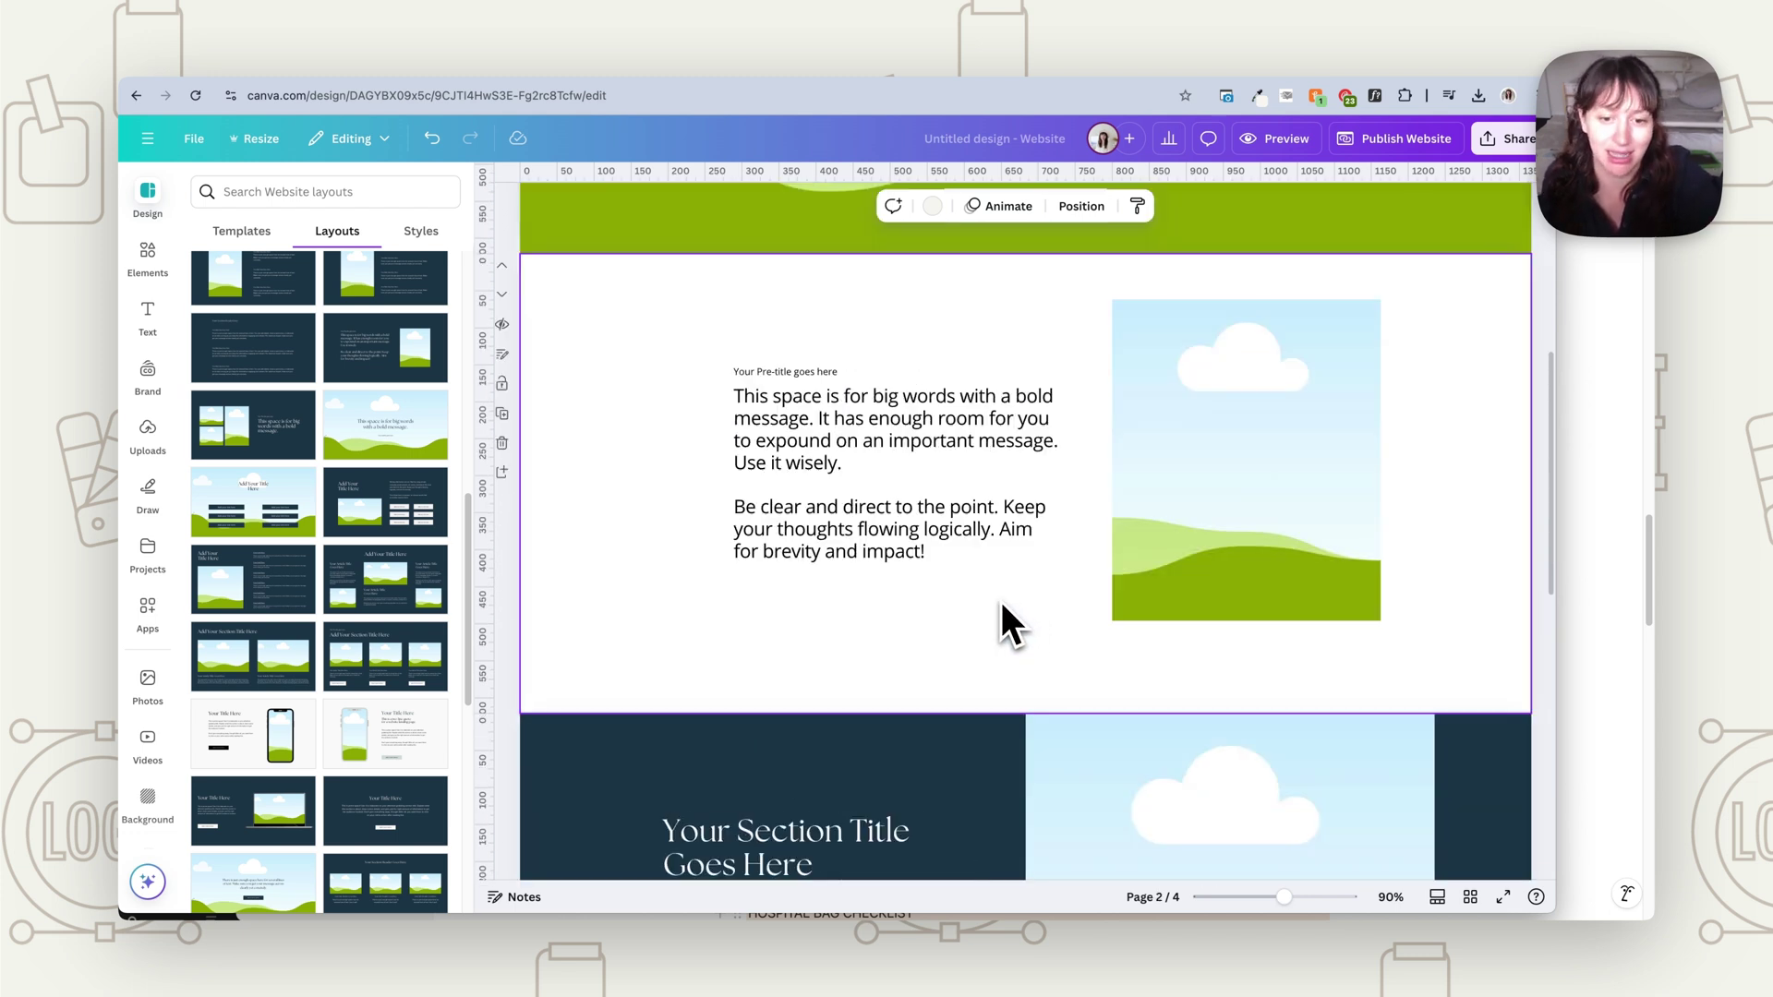
{"action": "scroll", "coordinate": [1125, 586], "scroll_direction": "down", "scroll_amount": 7}
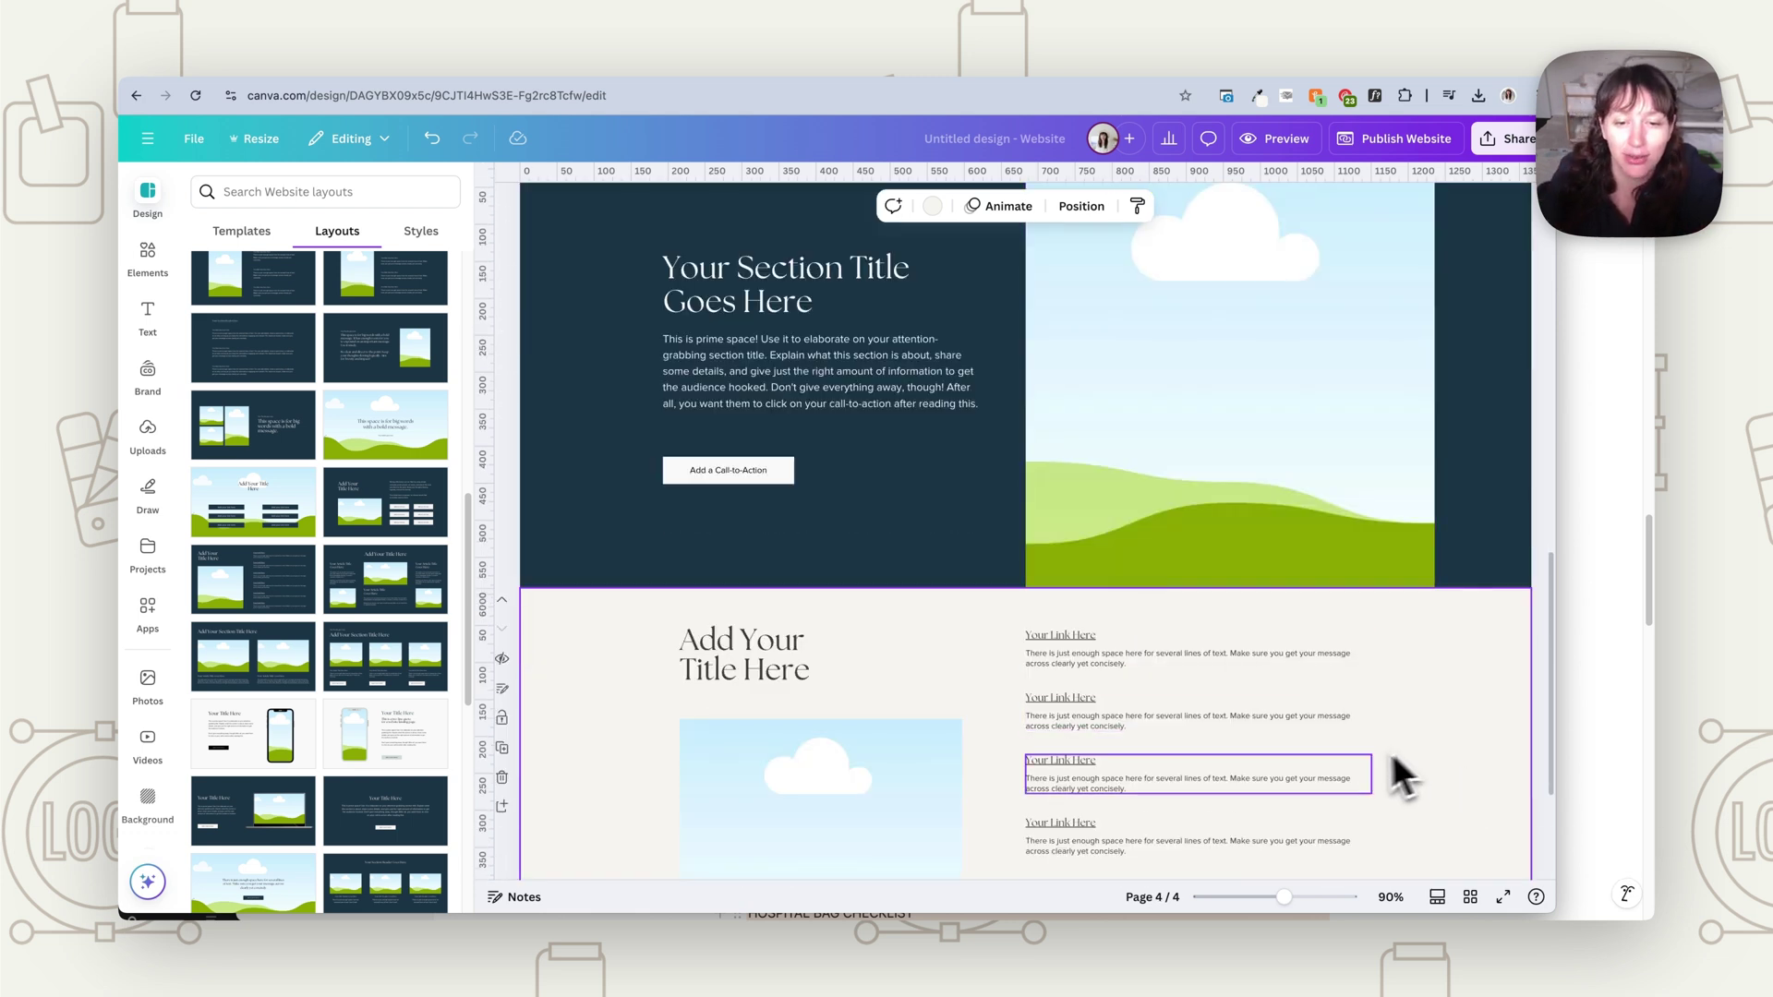
{"action": "scroll", "coordinate": [1357, 729], "scroll_direction": "down", "scroll_amount": 3}
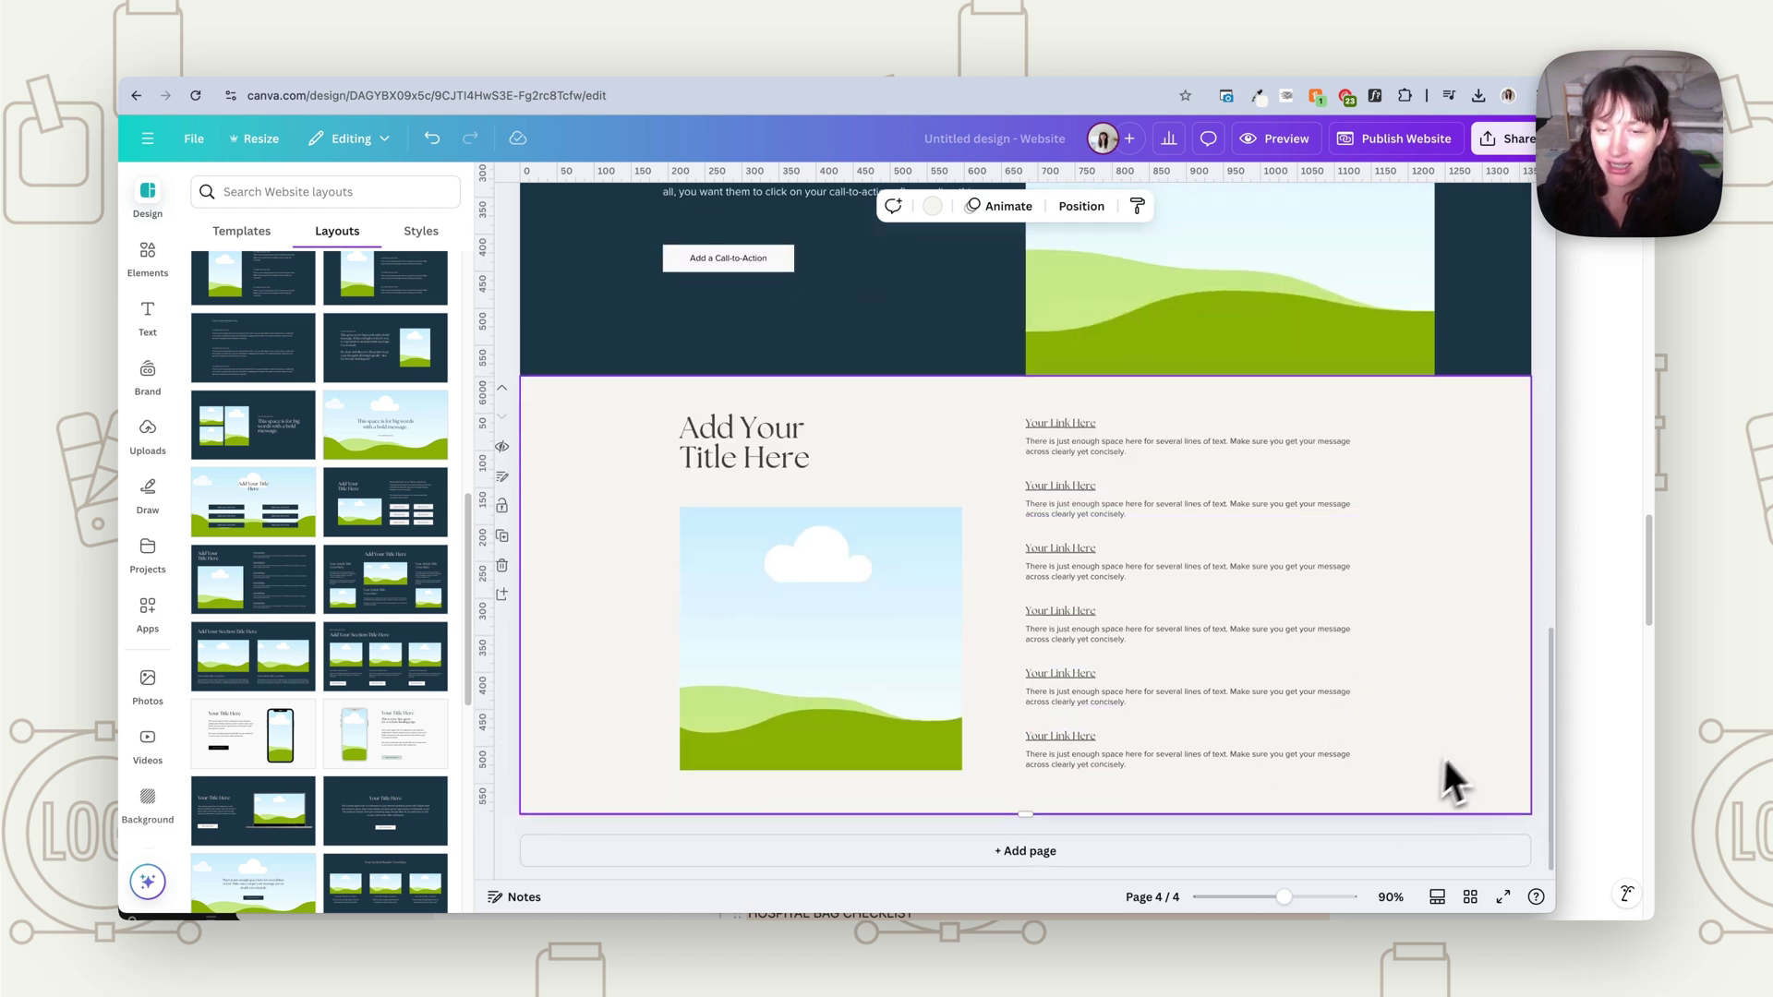
{"action": "scroll", "coordinate": [1472, 740], "scroll_direction": "up", "scroll_amount": 15}
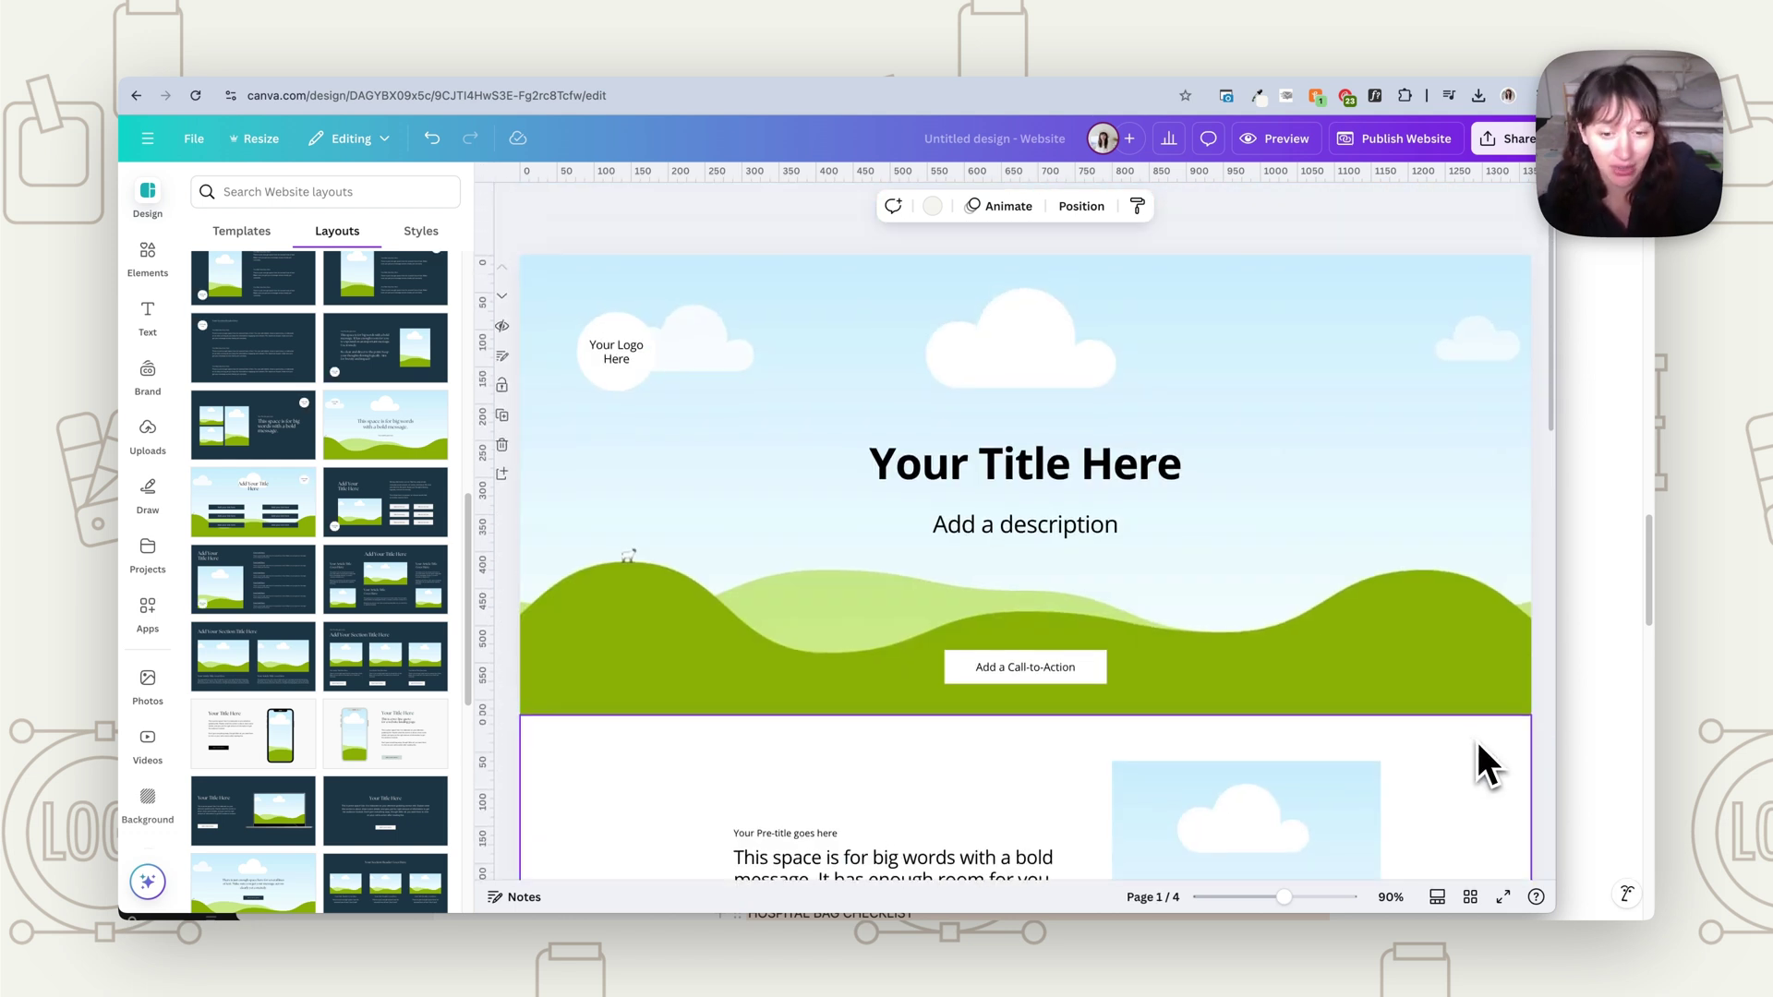
{"action": "scroll", "coordinate": [1477, 739], "scroll_direction": "down", "scroll_amount": 15}
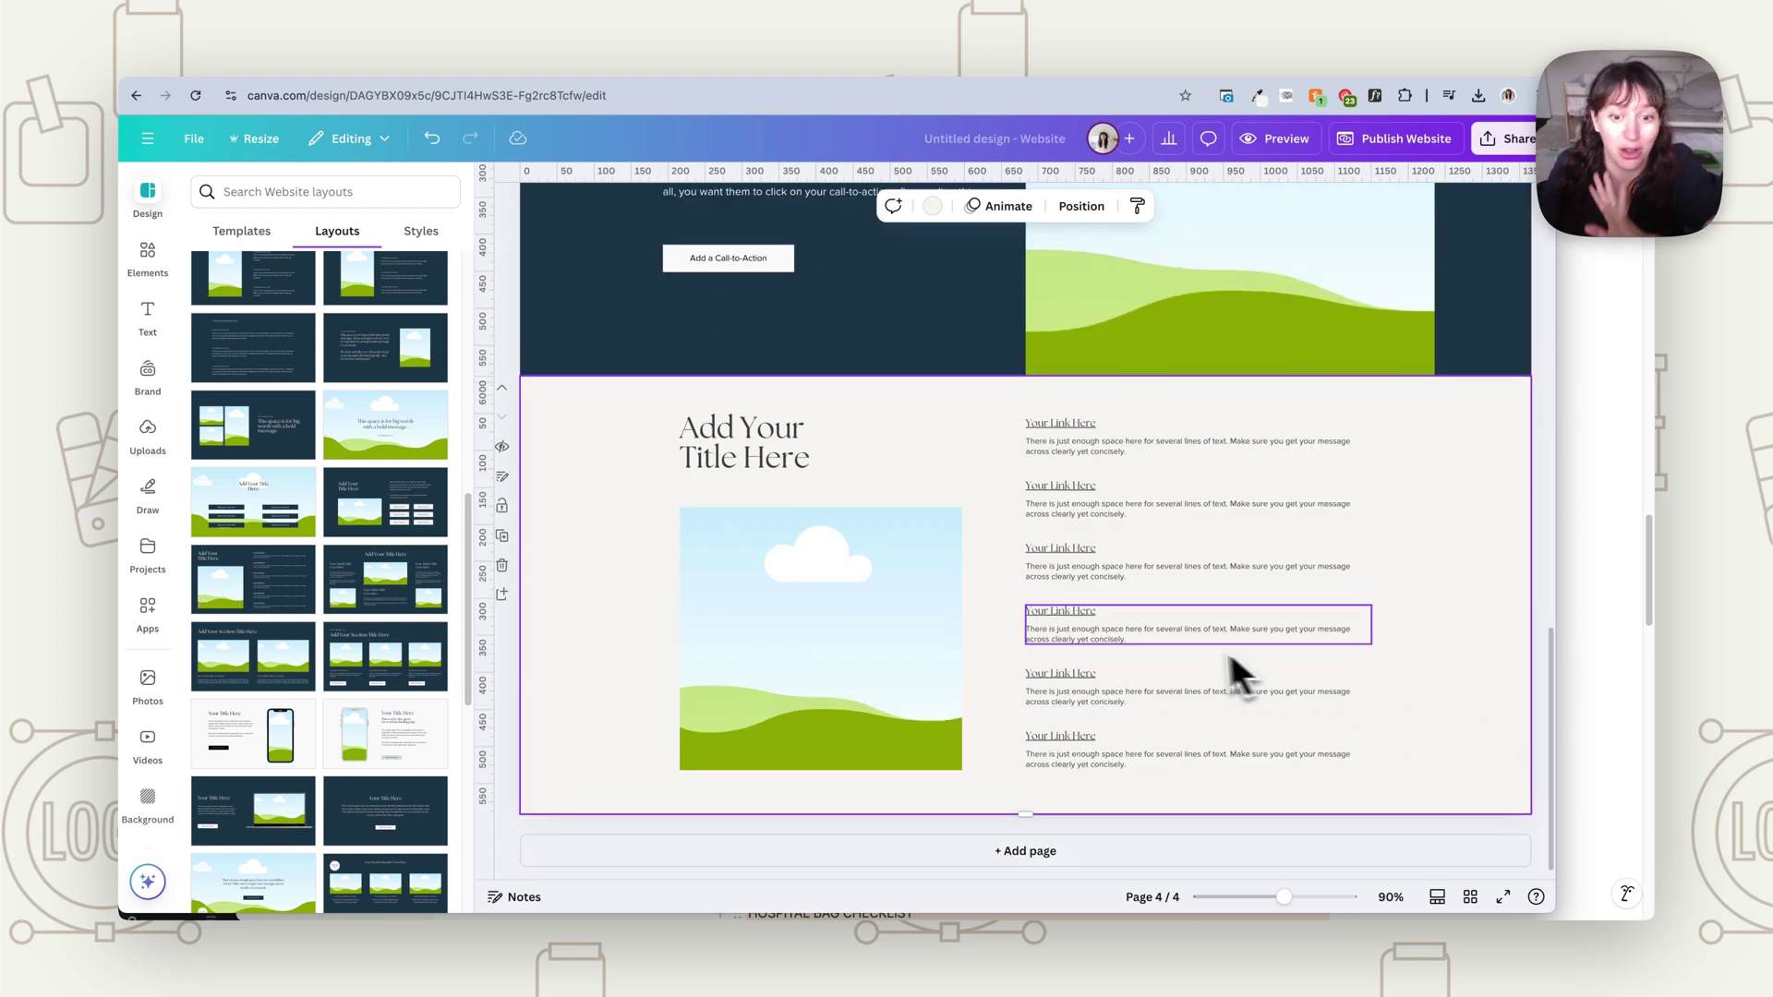
{"action": "scroll", "coordinate": [1191, 648], "scroll_direction": "up", "scroll_amount": 5}
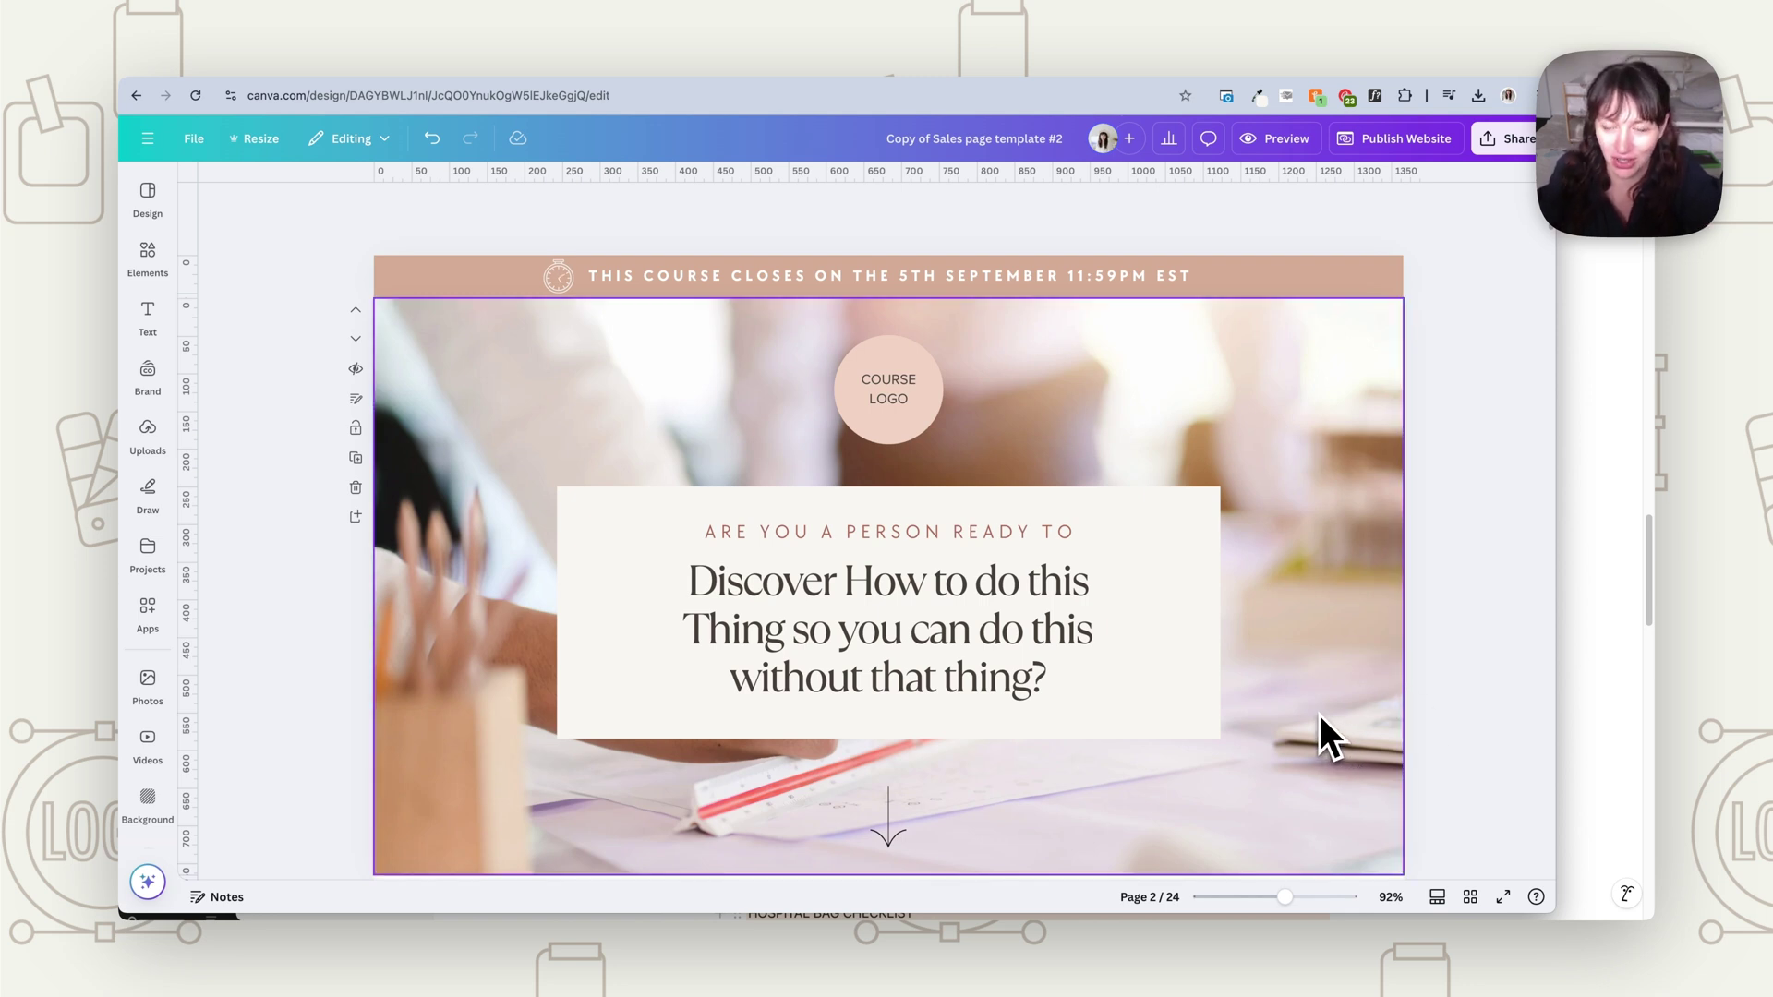
- Examine the sections of the "Copy of Sales page template #2" design from the hero through the pricing and FAQ sections
{"action": "left_click", "coordinate": [1191, 489]}
{"action": "scroll", "coordinate": [1218, 554], "scroll_direction": "down", "scroll_amount": 6}
{"action": "scroll", "coordinate": [1251, 630], "scroll_direction": "down", "scroll_amount": 20}
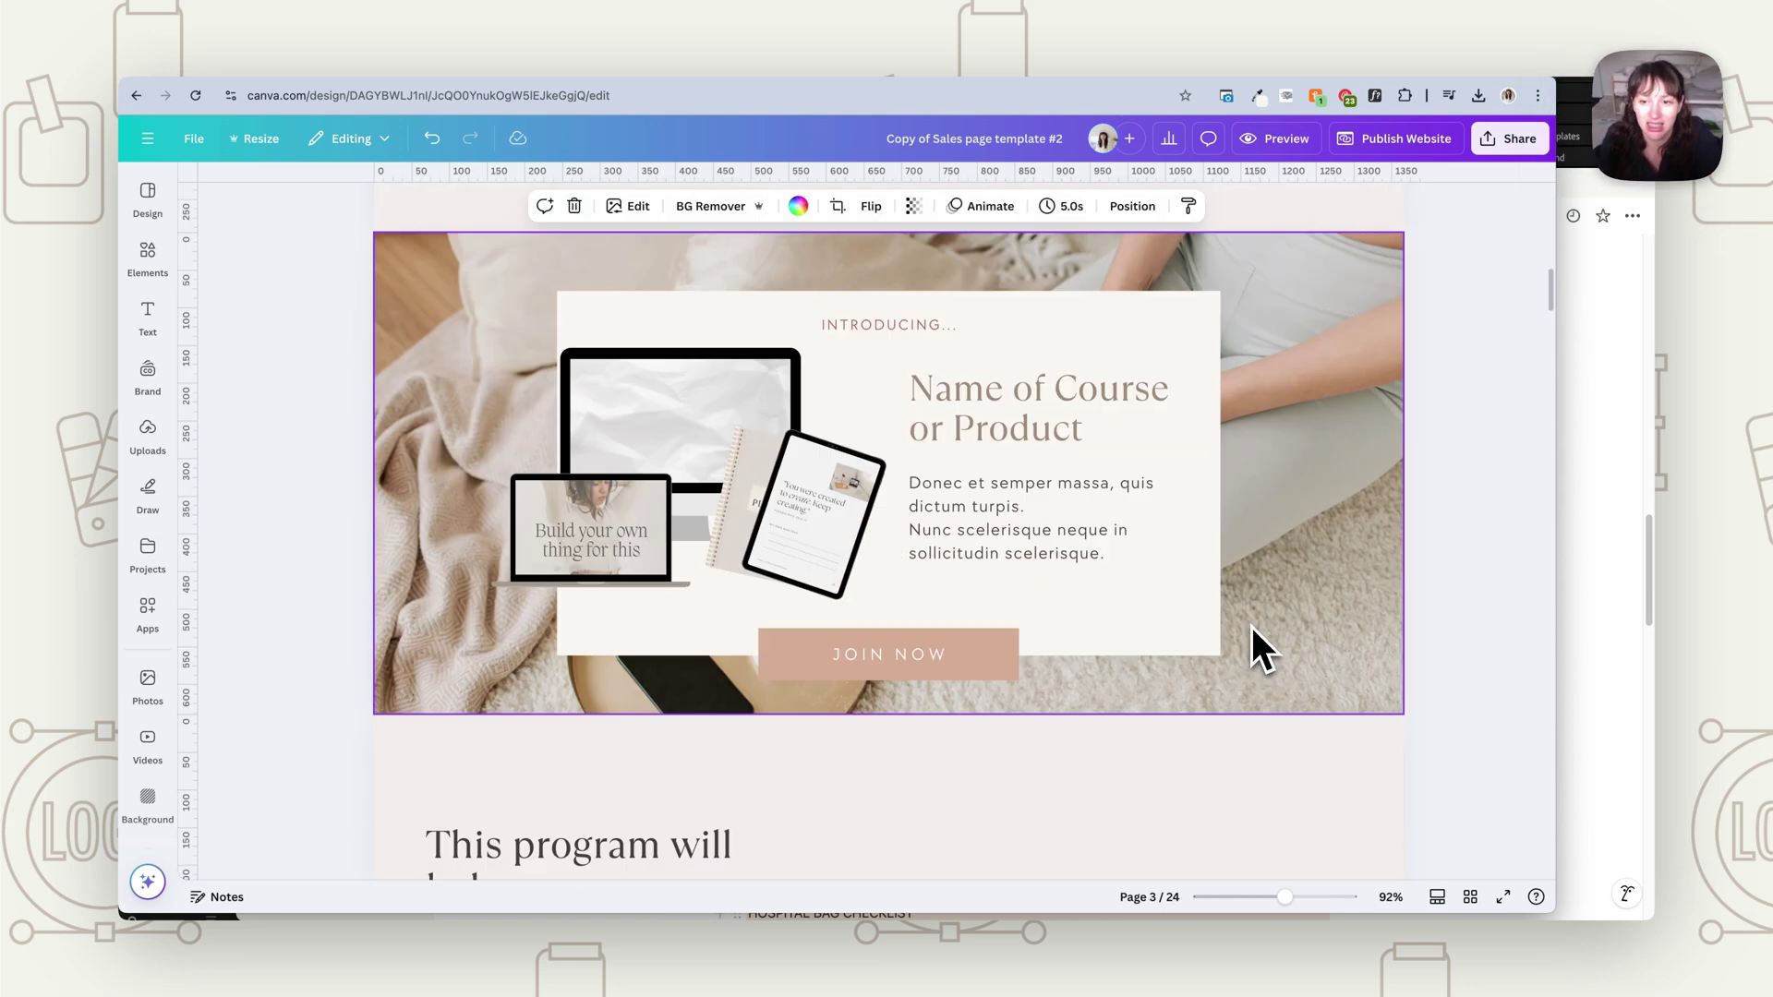
{"action": "scroll", "coordinate": [1252, 658], "scroll_direction": "down", "scroll_amount": 20}
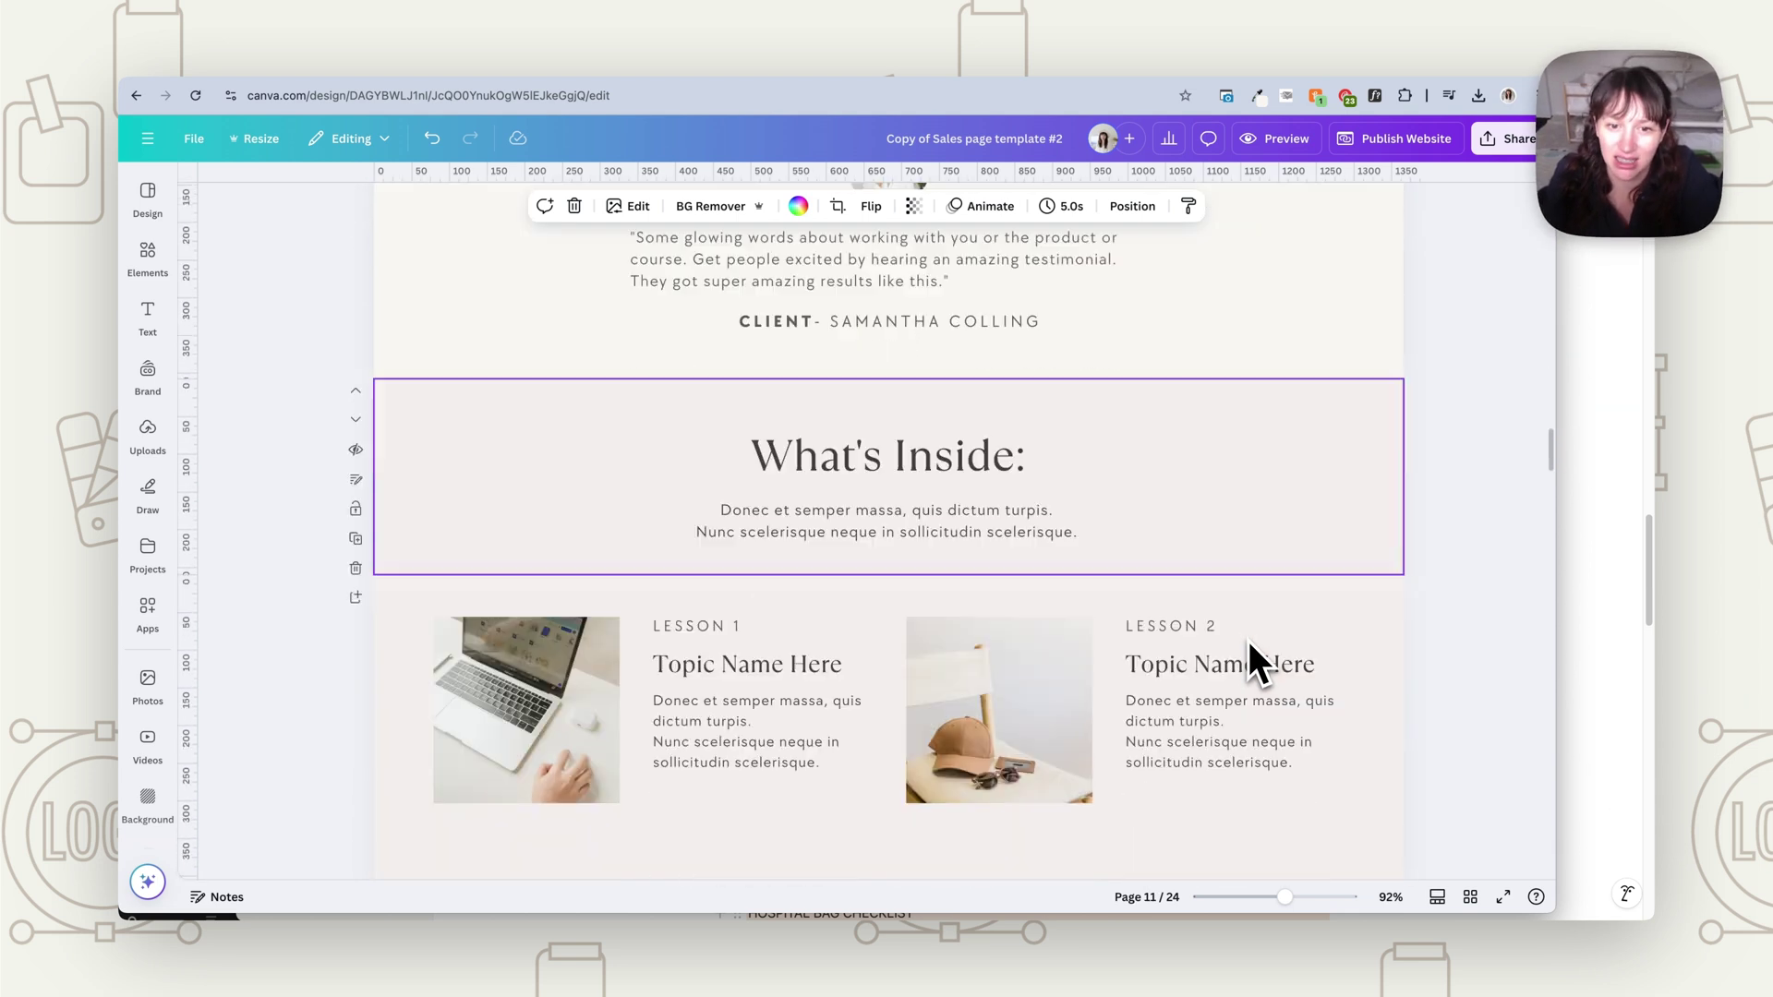
{"action": "scroll", "coordinate": [1258, 667], "scroll_direction": "down", "scroll_amount": 20}
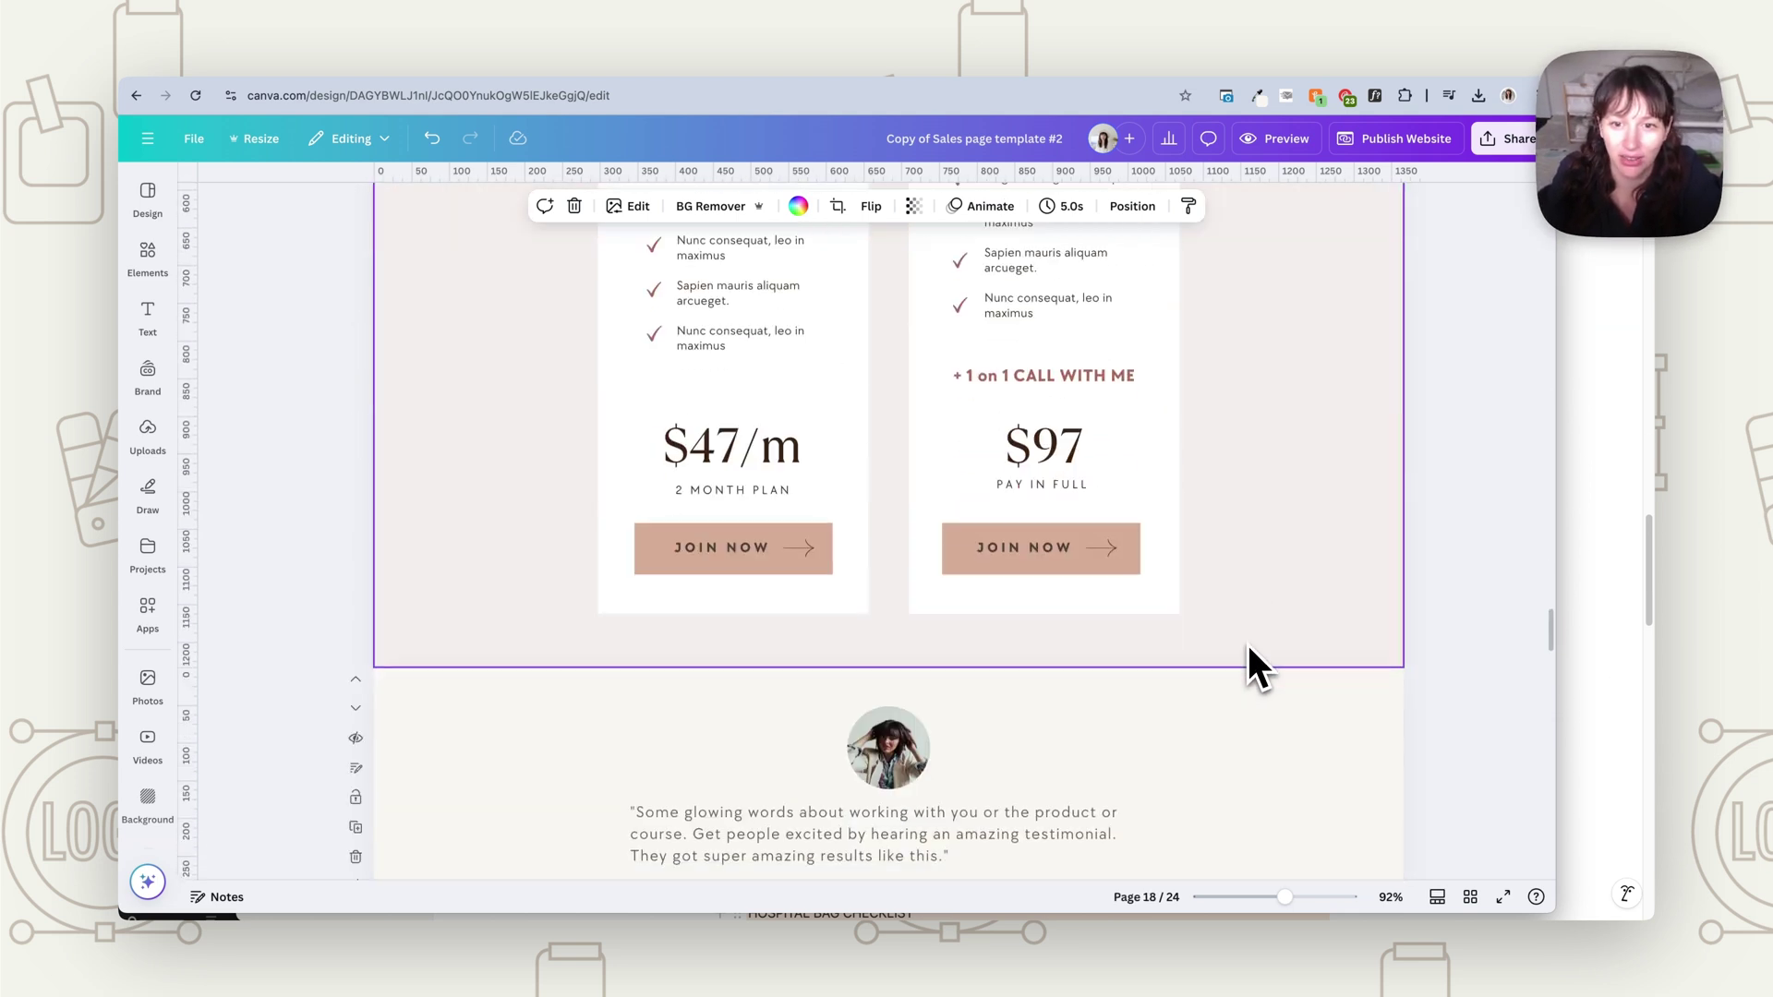
{"action": "scroll", "coordinate": [1247, 657], "scroll_direction": "up", "scroll_amount": 20}
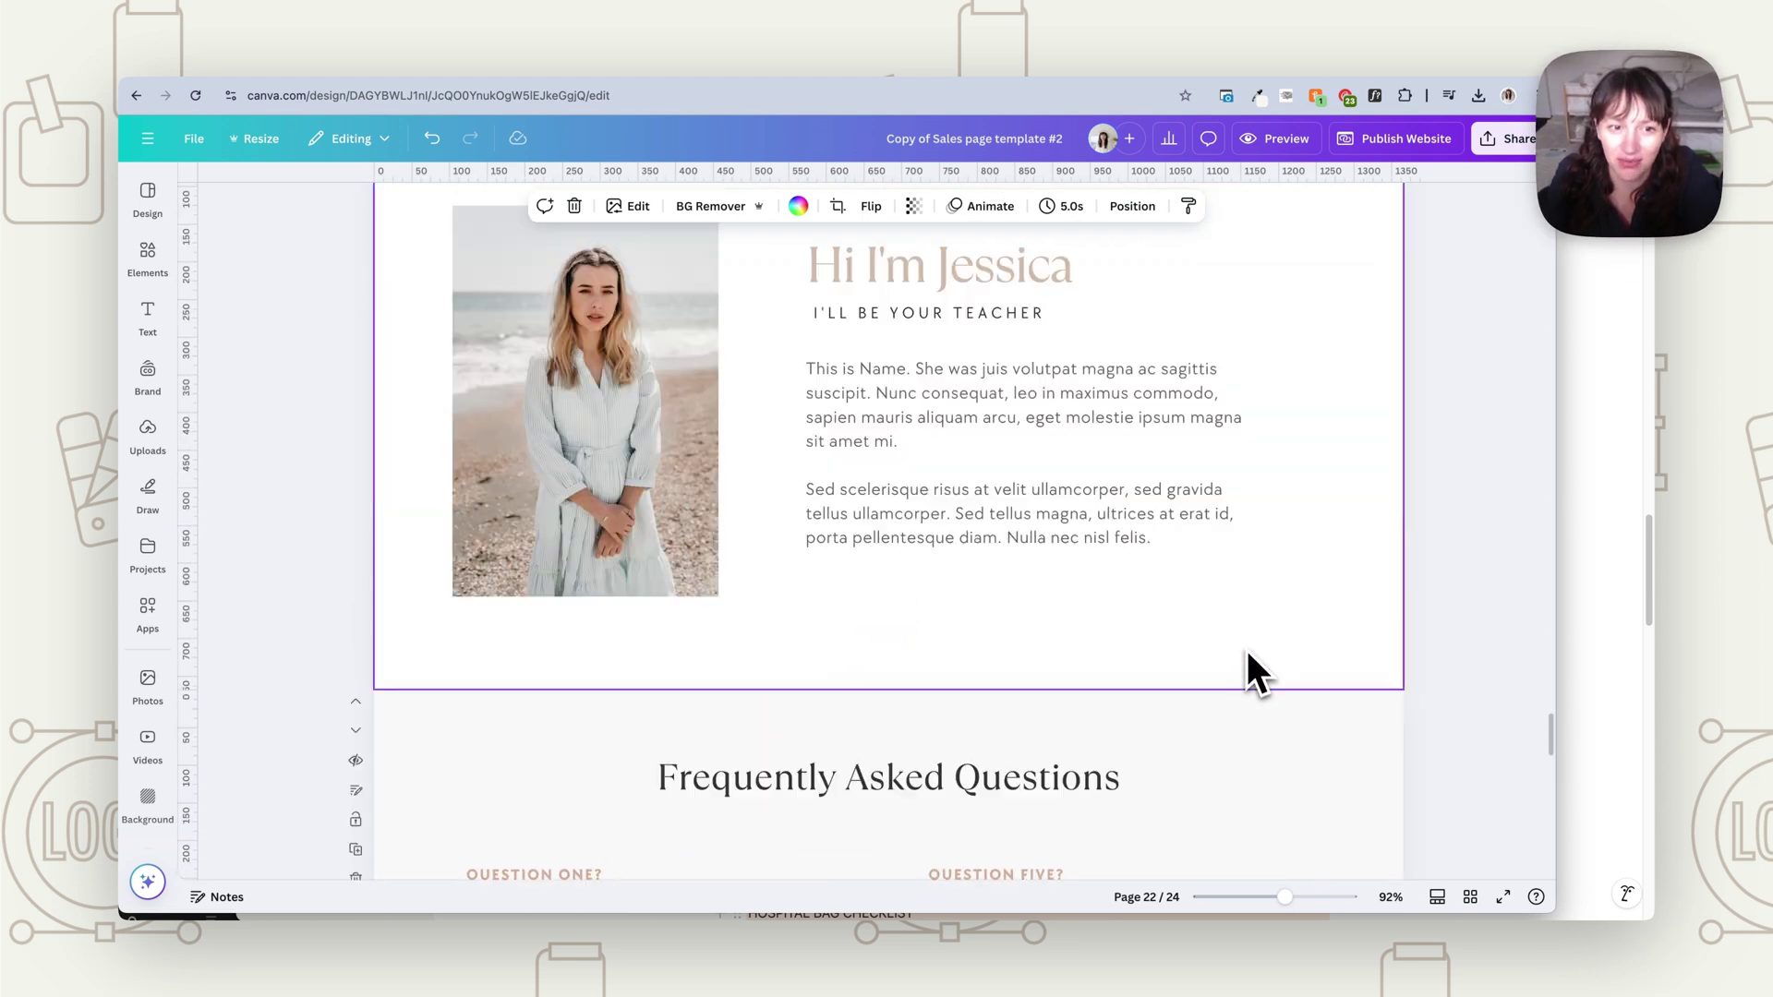
{"action": "scroll", "coordinate": [1246, 650], "scroll_direction": "up", "scroll_amount": 15}
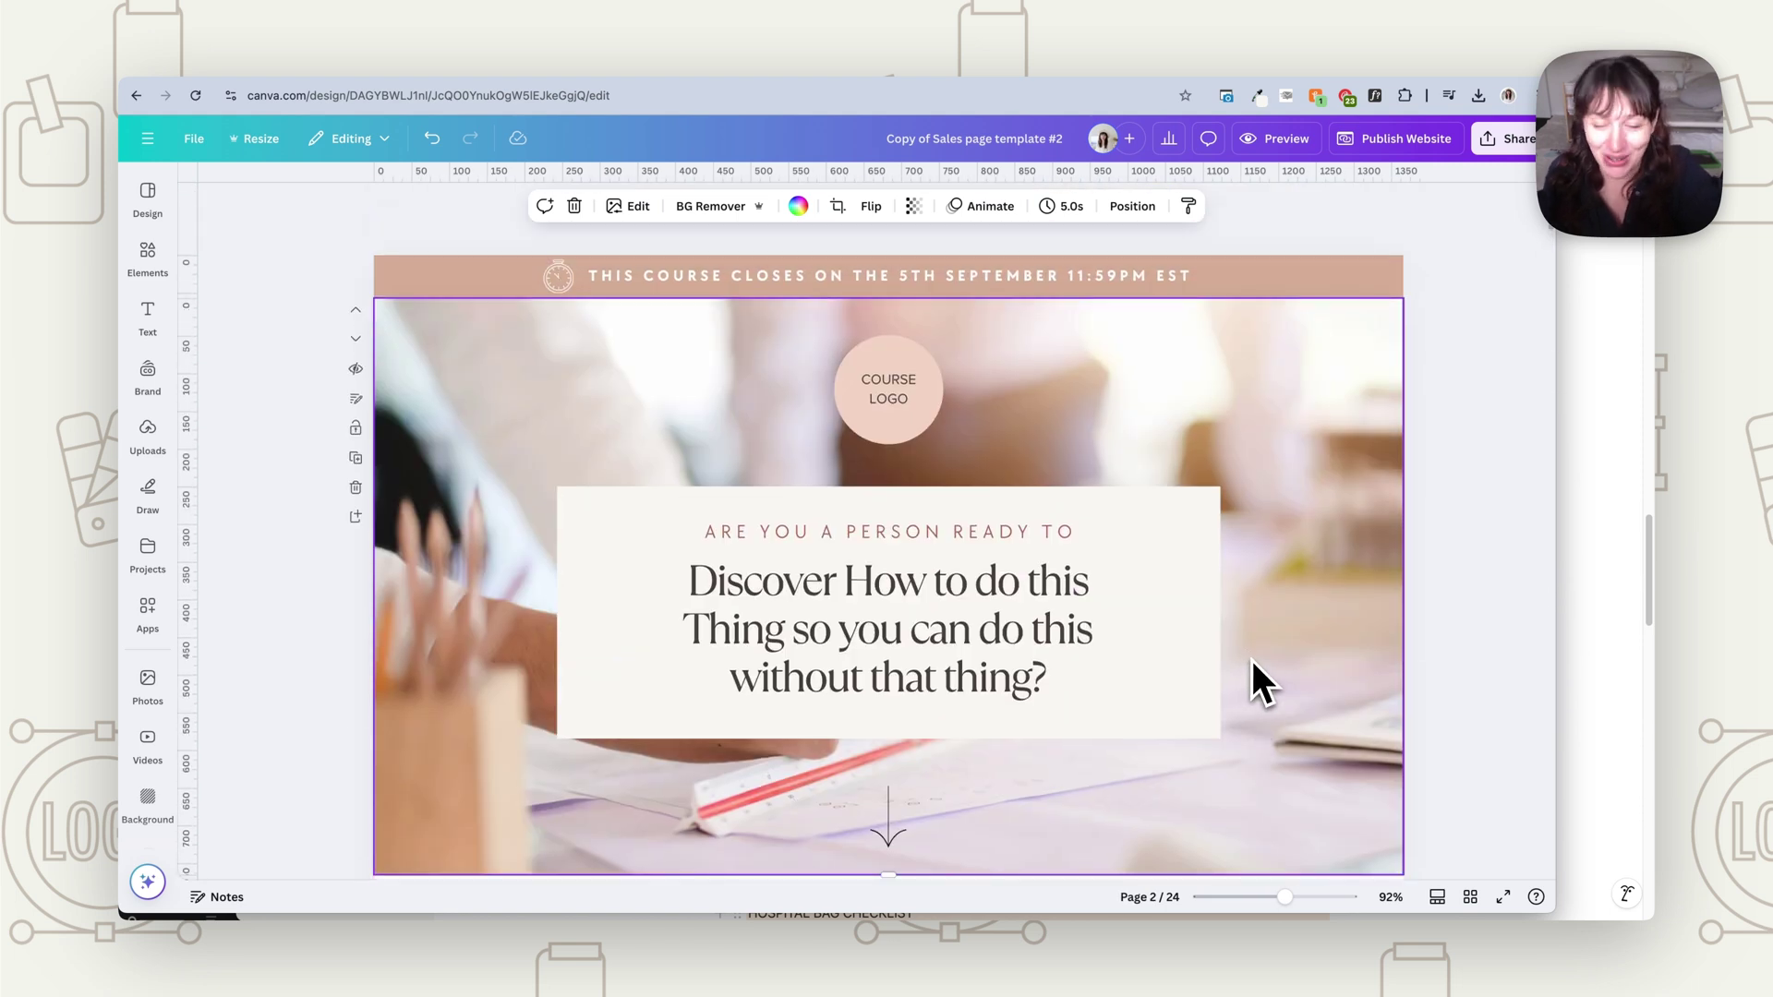
- Change the hero heading's font to The Seasons and apply the replacement to all matching text across the design
{"action": "left_click", "coordinate": [990, 613]}
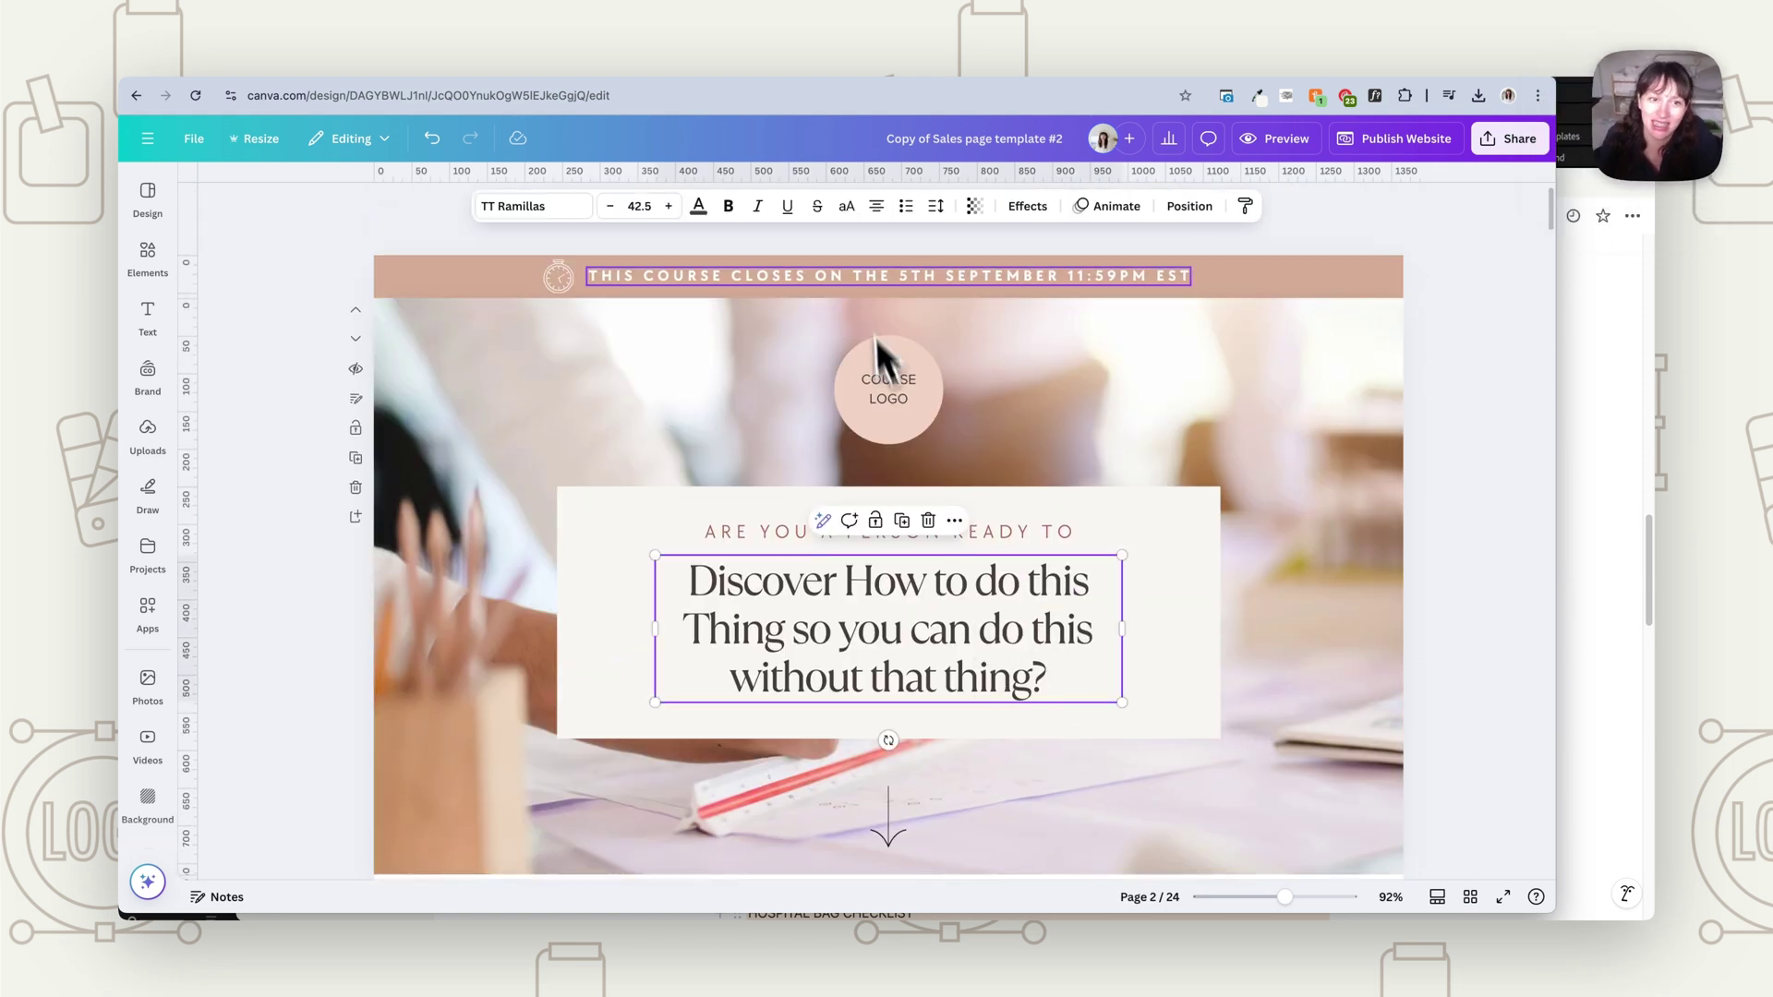
{"action": "left_click", "coordinate": [567, 212]}
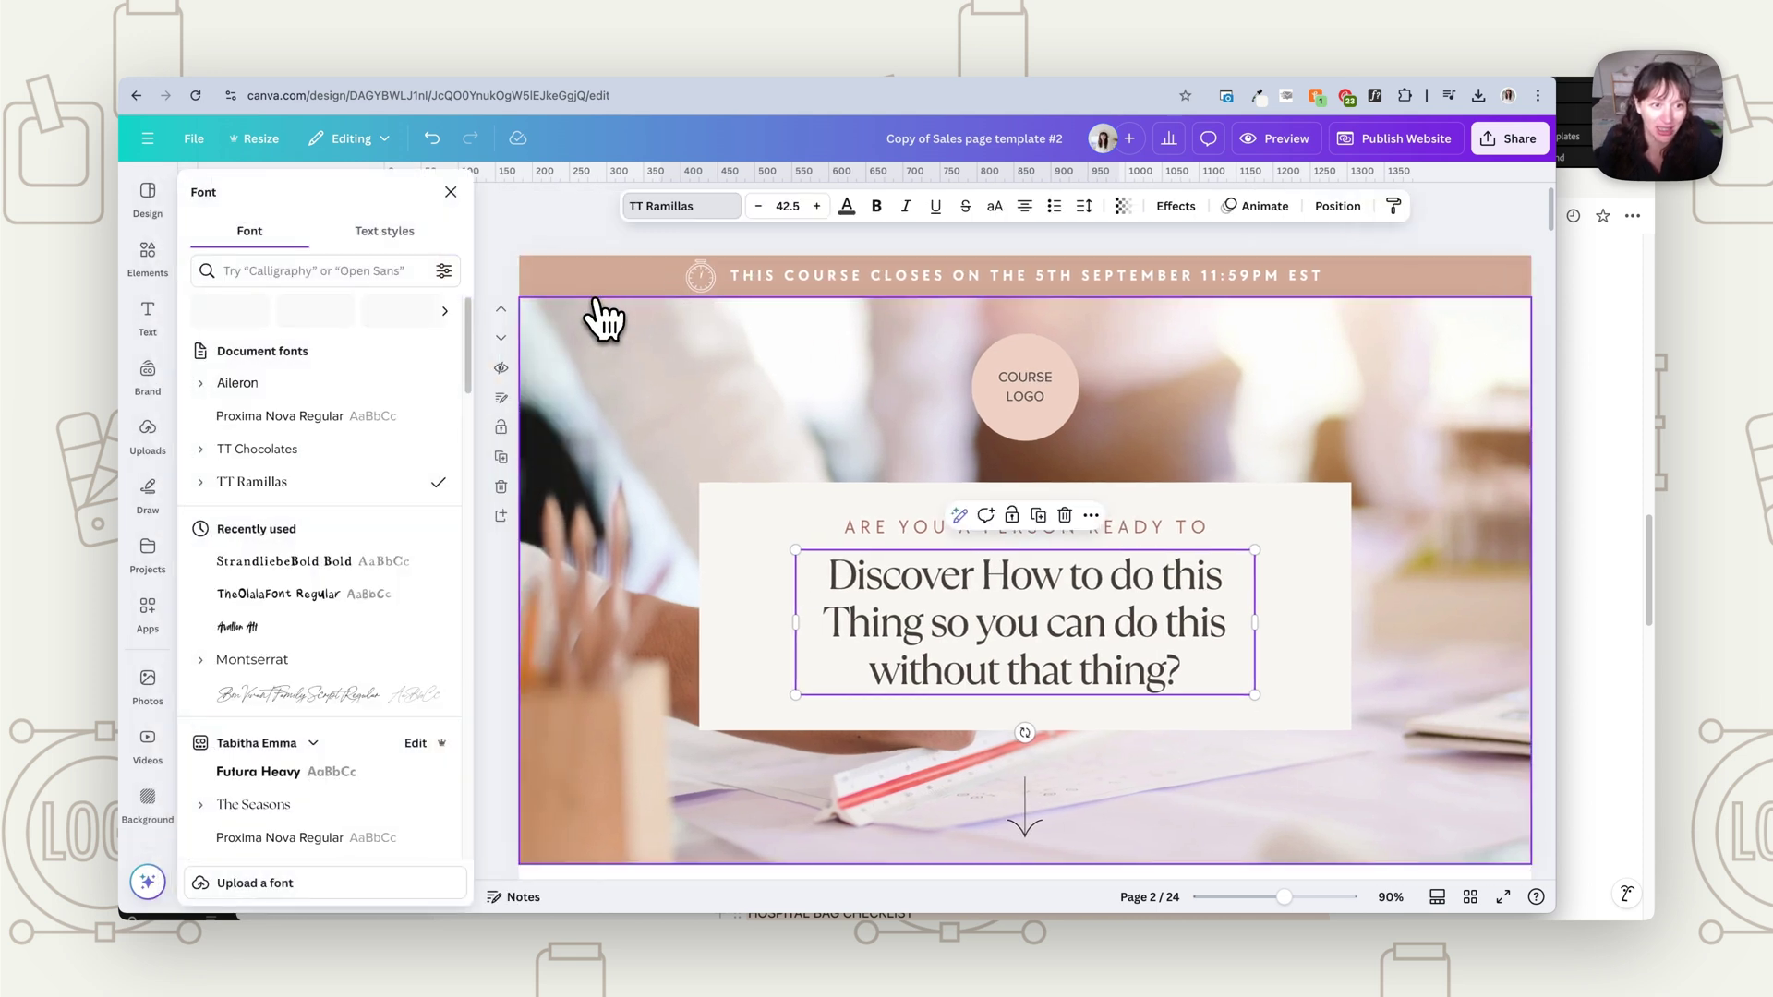
{"action": "left_click", "coordinate": [940, 581]}
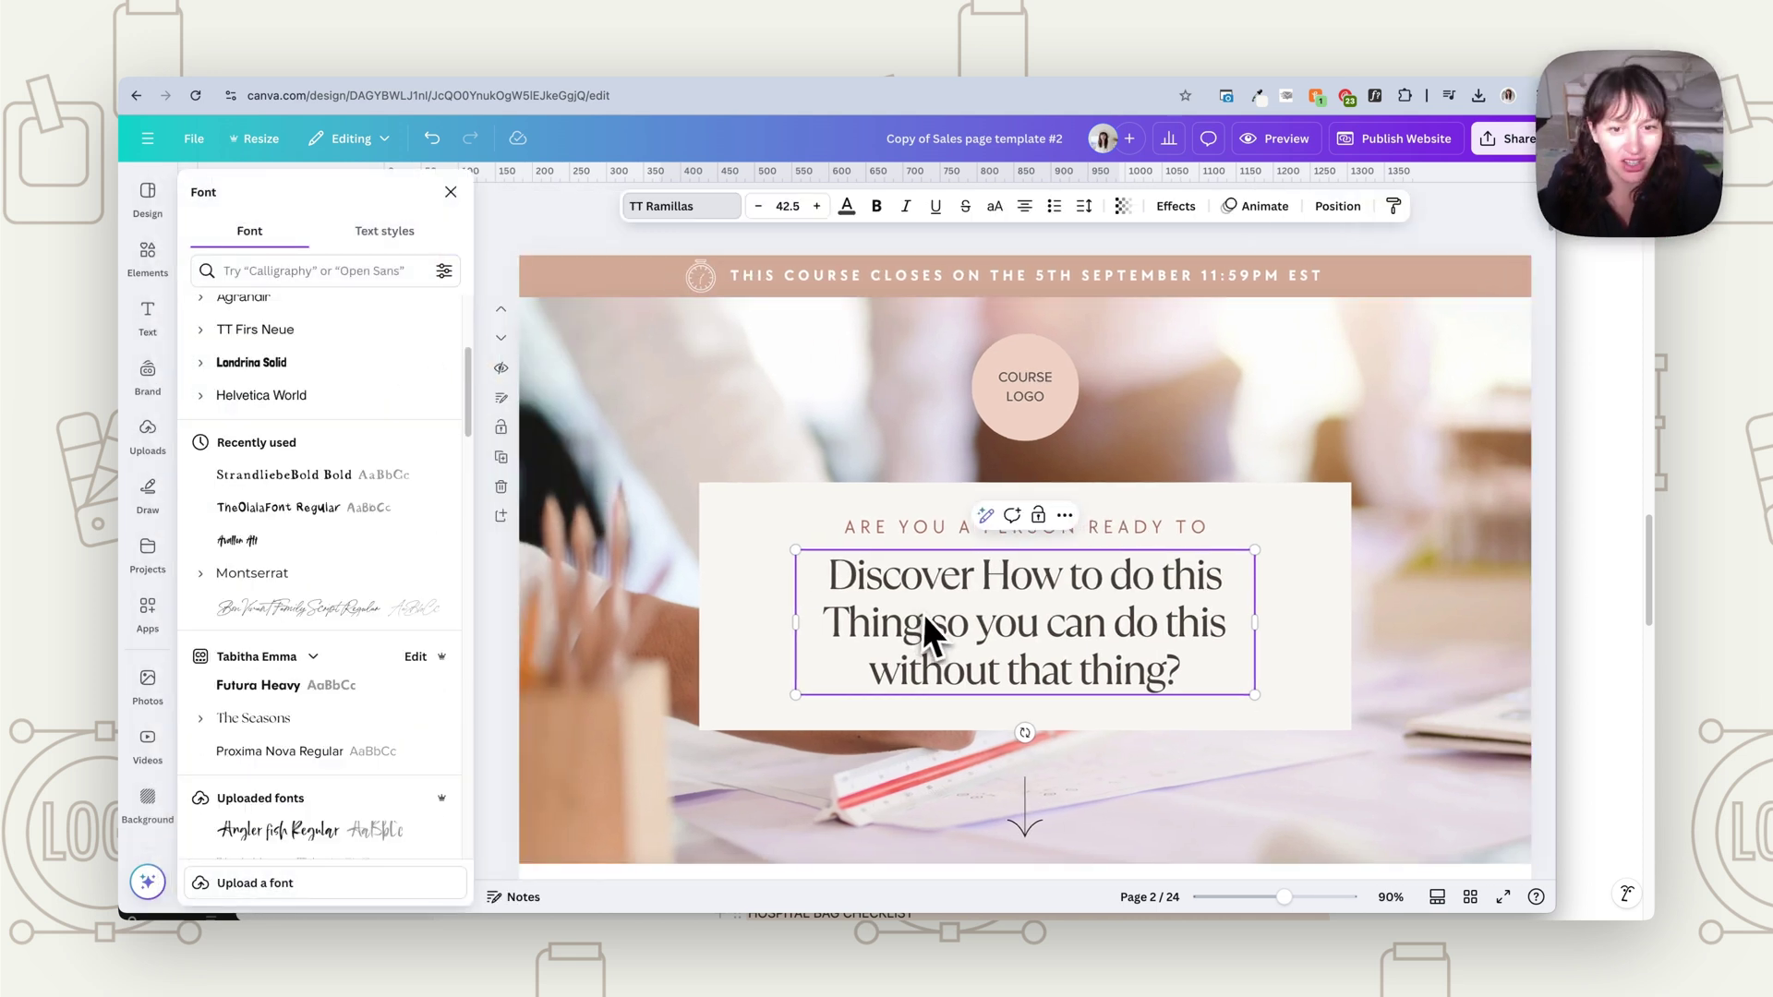
{"action": "left_click", "coordinate": [294, 701]}
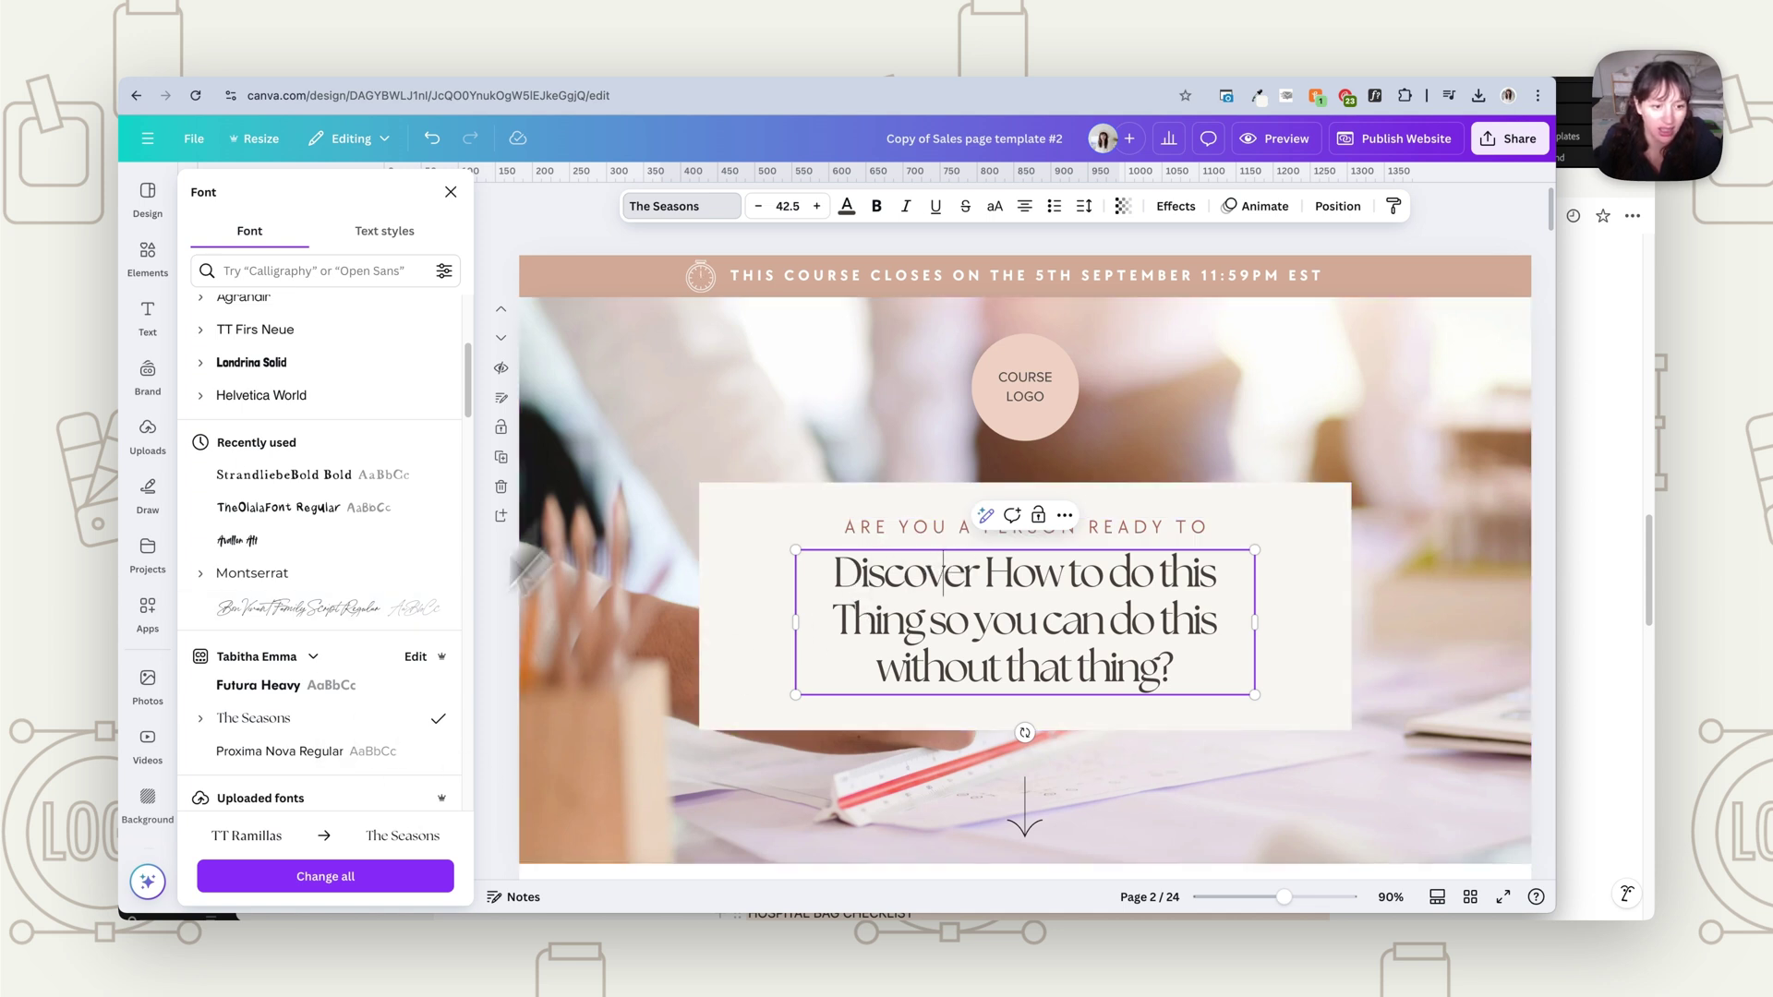
{"action": "left_click", "coordinate": [311, 890]}
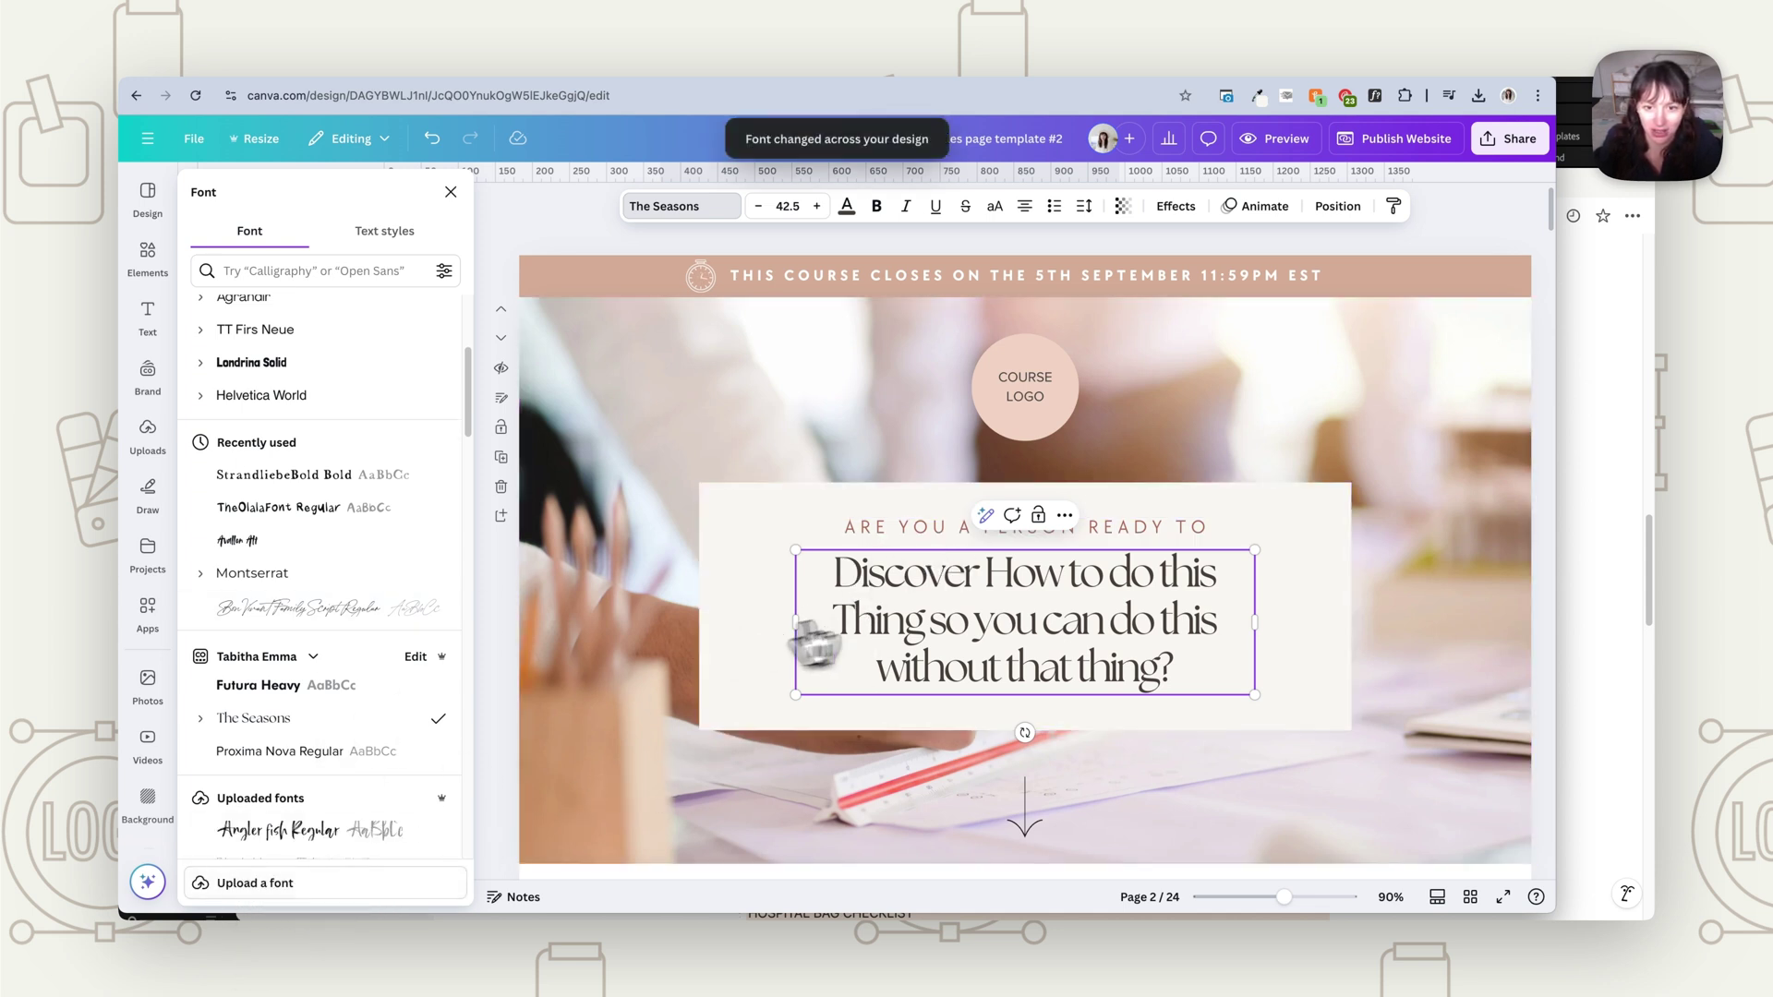
{"action": "scroll", "coordinate": [1021, 733], "scroll_direction": "down", "scroll_amount": 10}
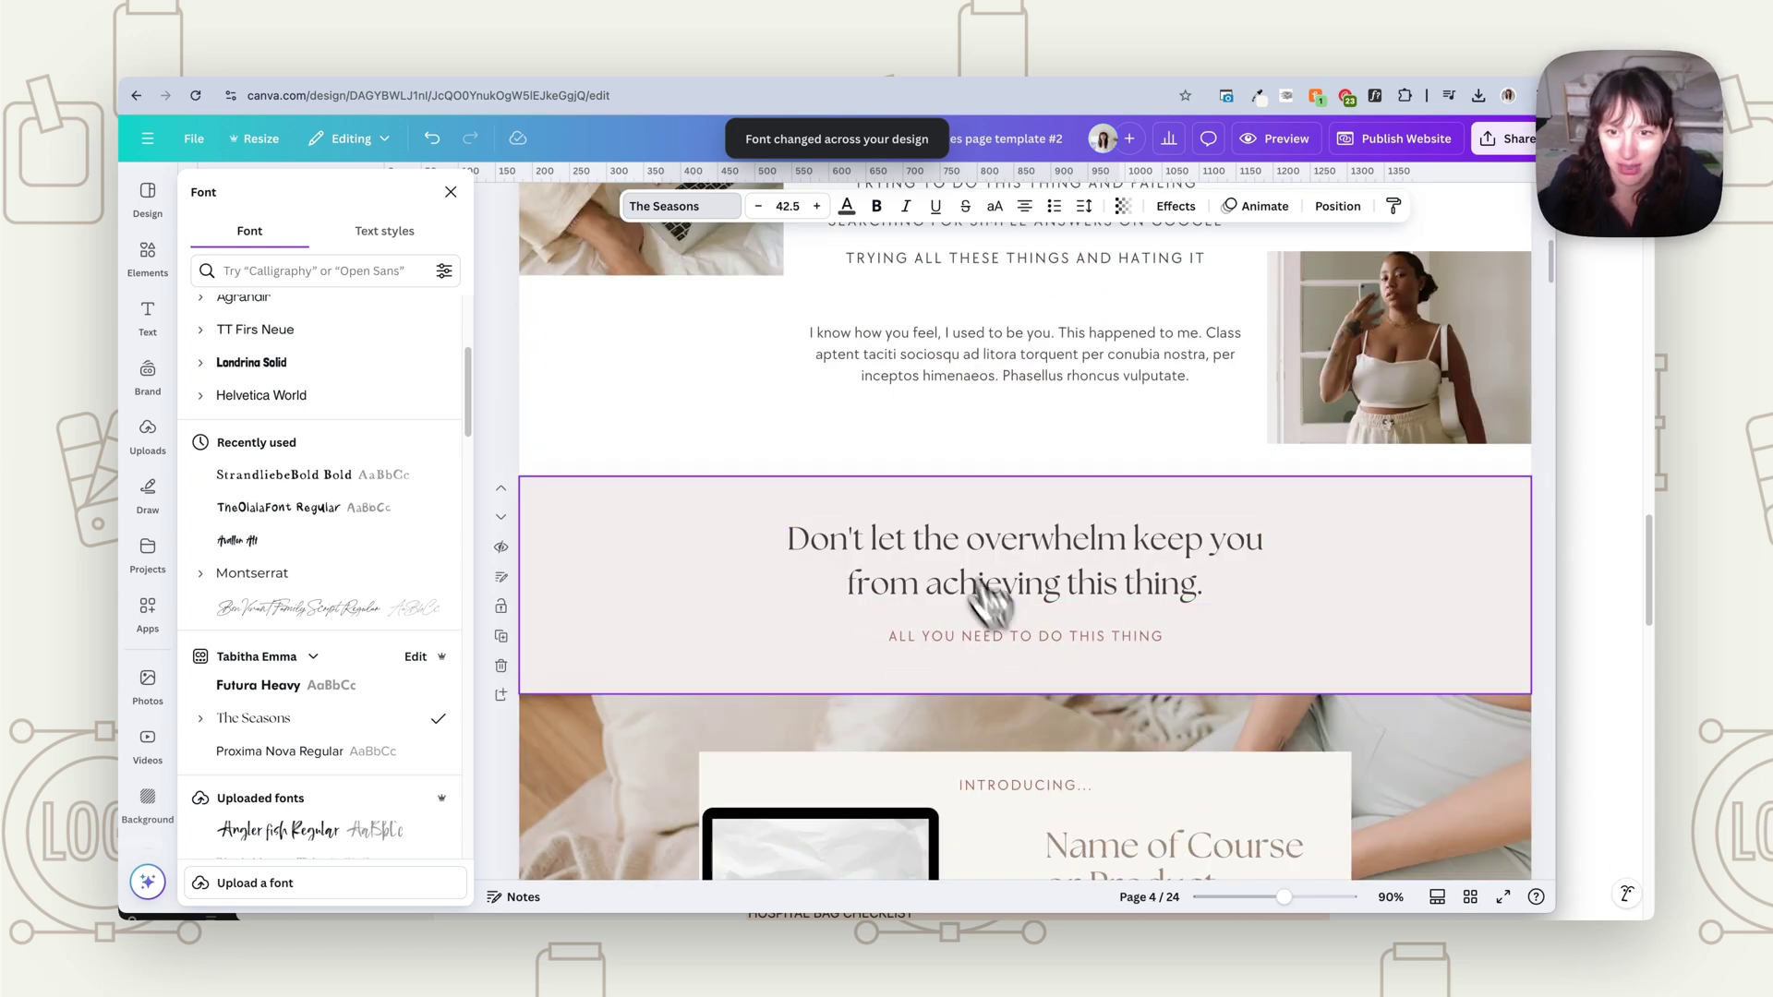
{"action": "scroll", "coordinate": [1009, 681], "scroll_direction": "down", "scroll_amount": 8}
{"action": "scroll", "coordinate": [1015, 706], "scroll_direction": "up", "scroll_amount": 15}
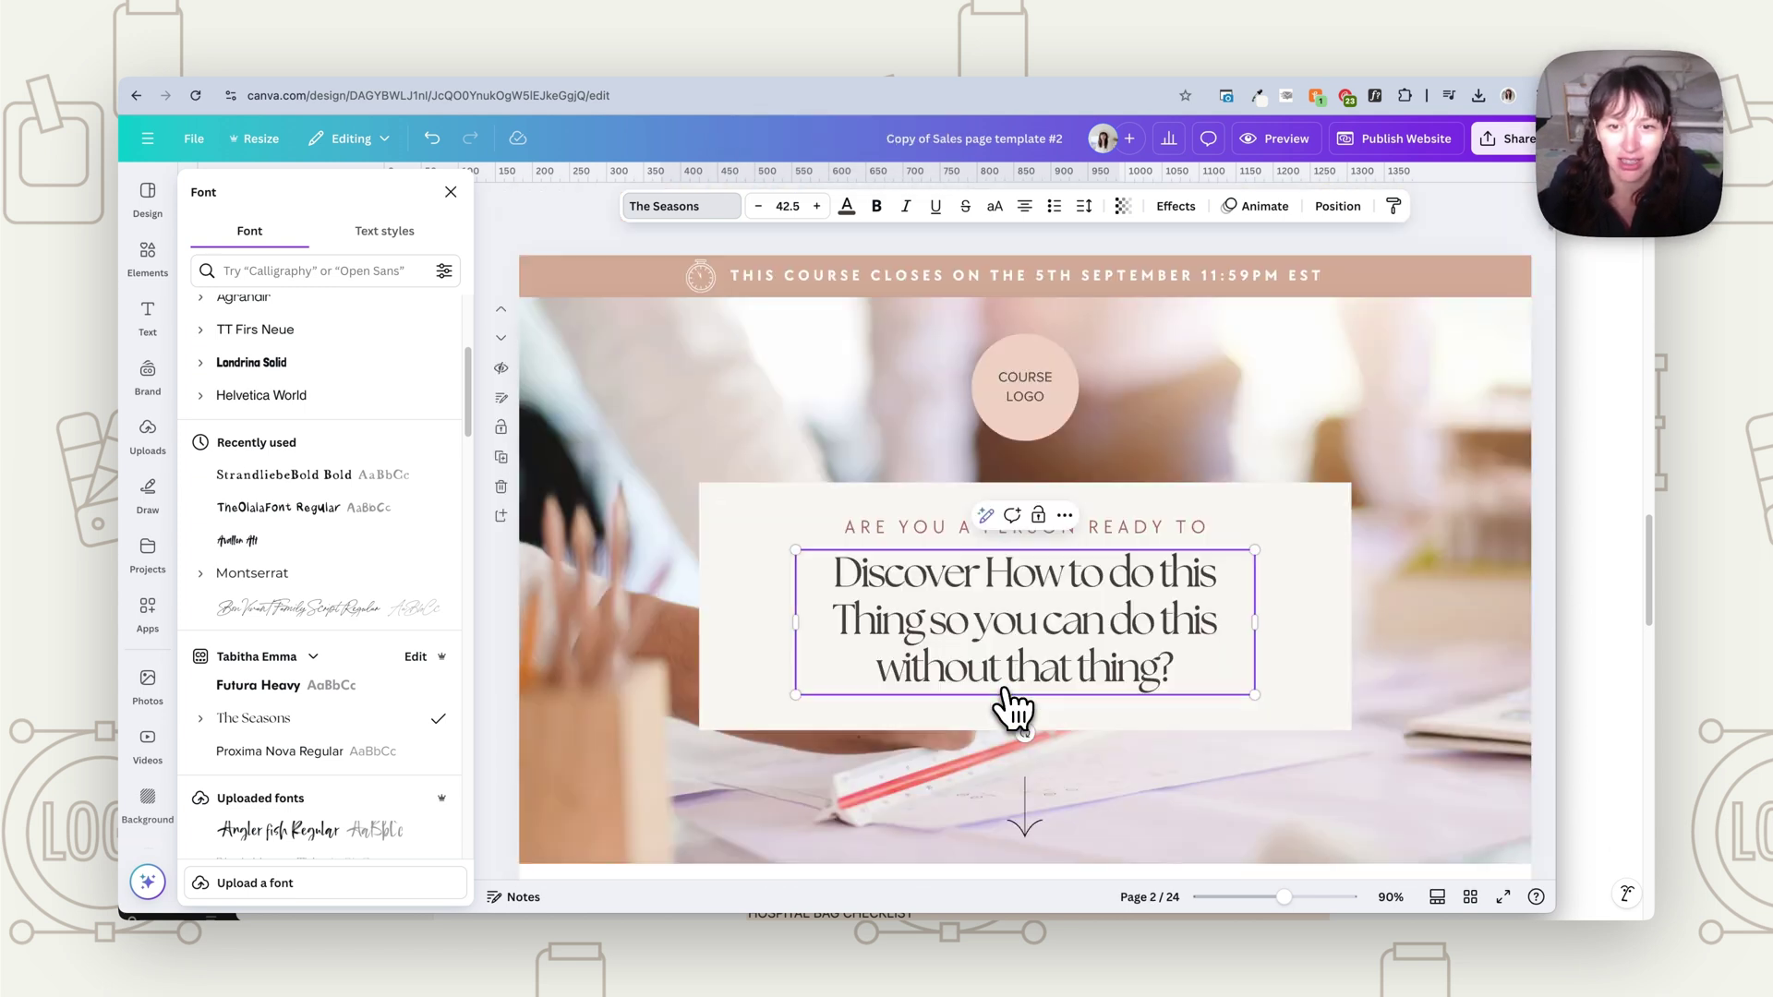
- Change the font of the "Are you a person ready to" line to Proxima Nova Regular throughout the design
{"action": "left_click", "coordinate": [923, 540]}
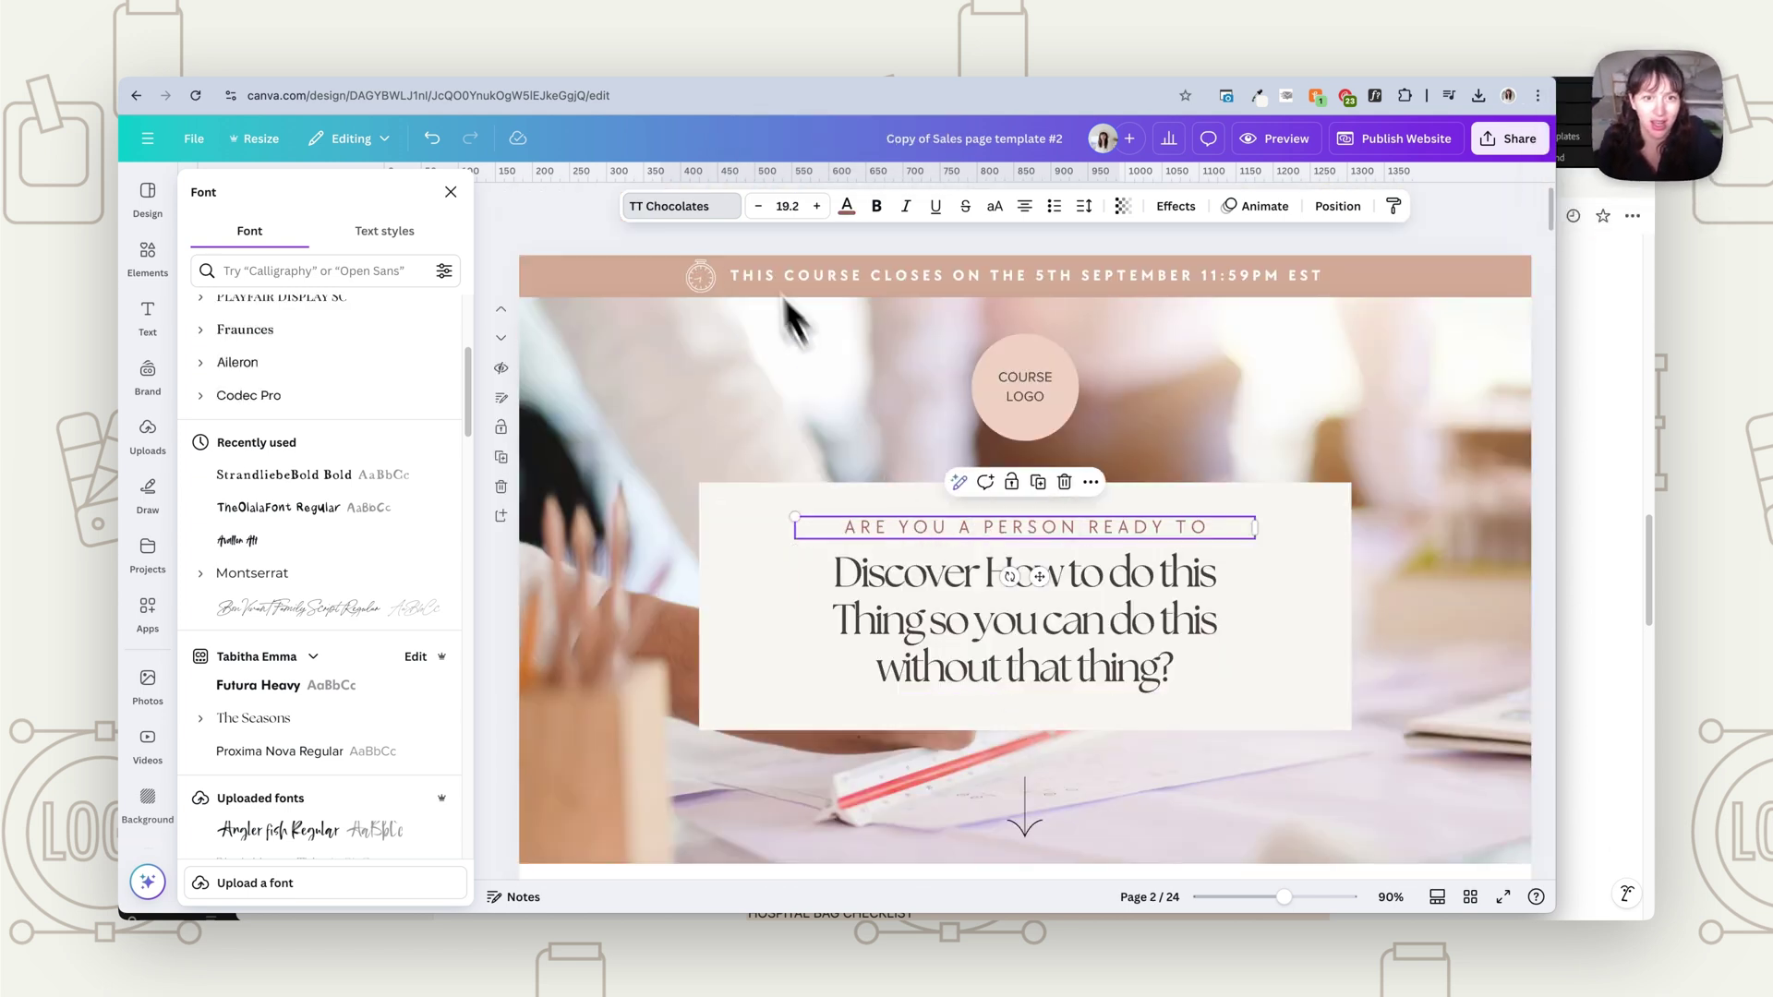
{"action": "left_click", "coordinate": [268, 753]}
{"action": "left_click", "coordinate": [331, 889]}
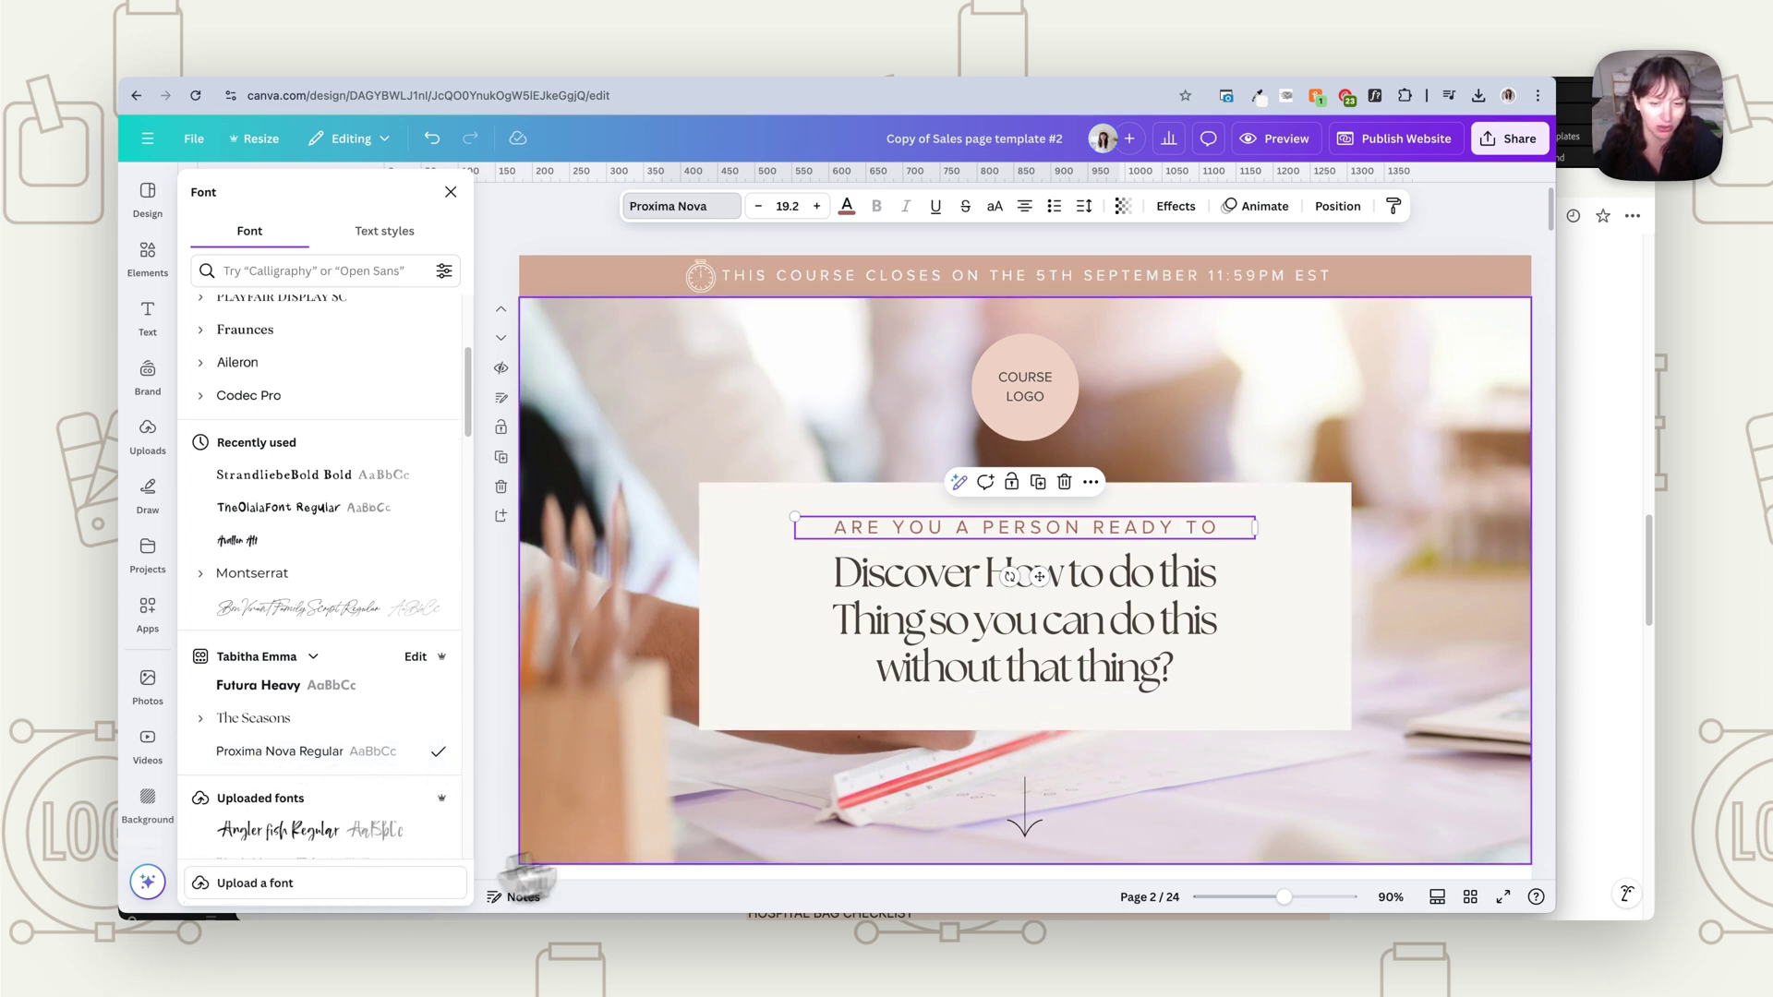
- Recolour the "Are you a person ready to" line with the slate grey brand colour and apply the swap to all pages
{"action": "left_click", "coordinate": [847, 207]}
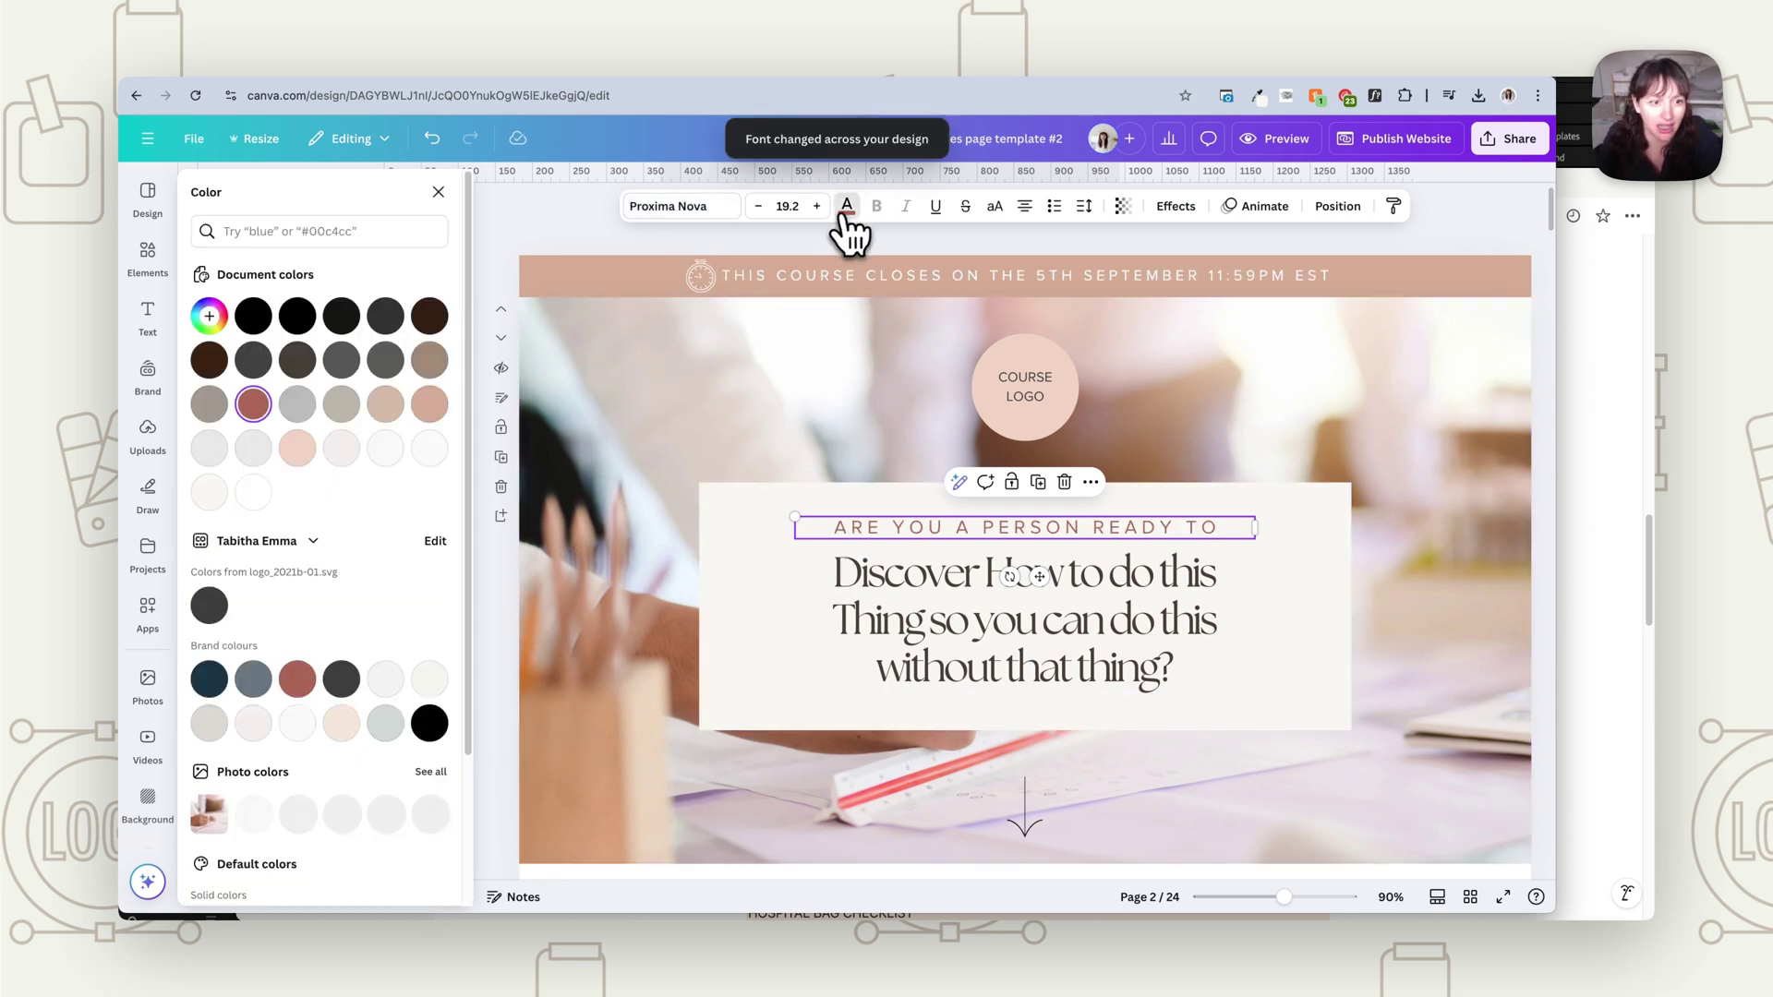
{"action": "left_click", "coordinate": [255, 690]}
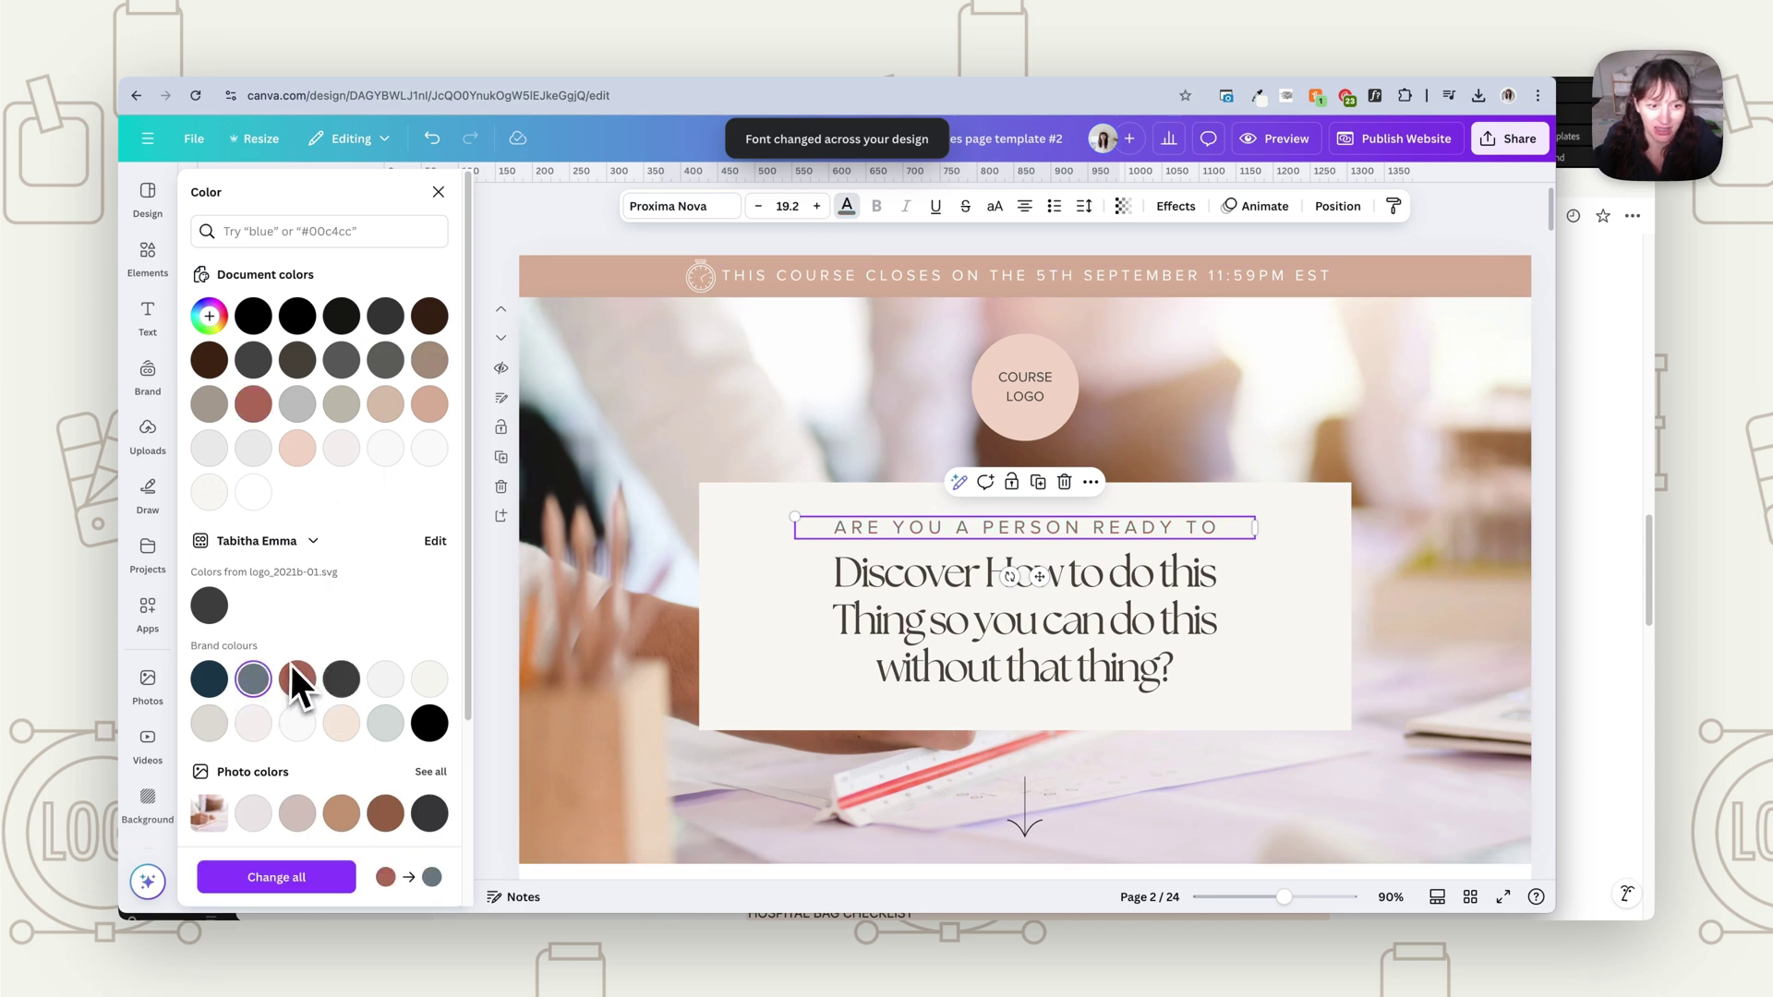
{"action": "left_click", "coordinate": [289, 890]}
{"action": "left_click", "coordinate": [580, 712]}
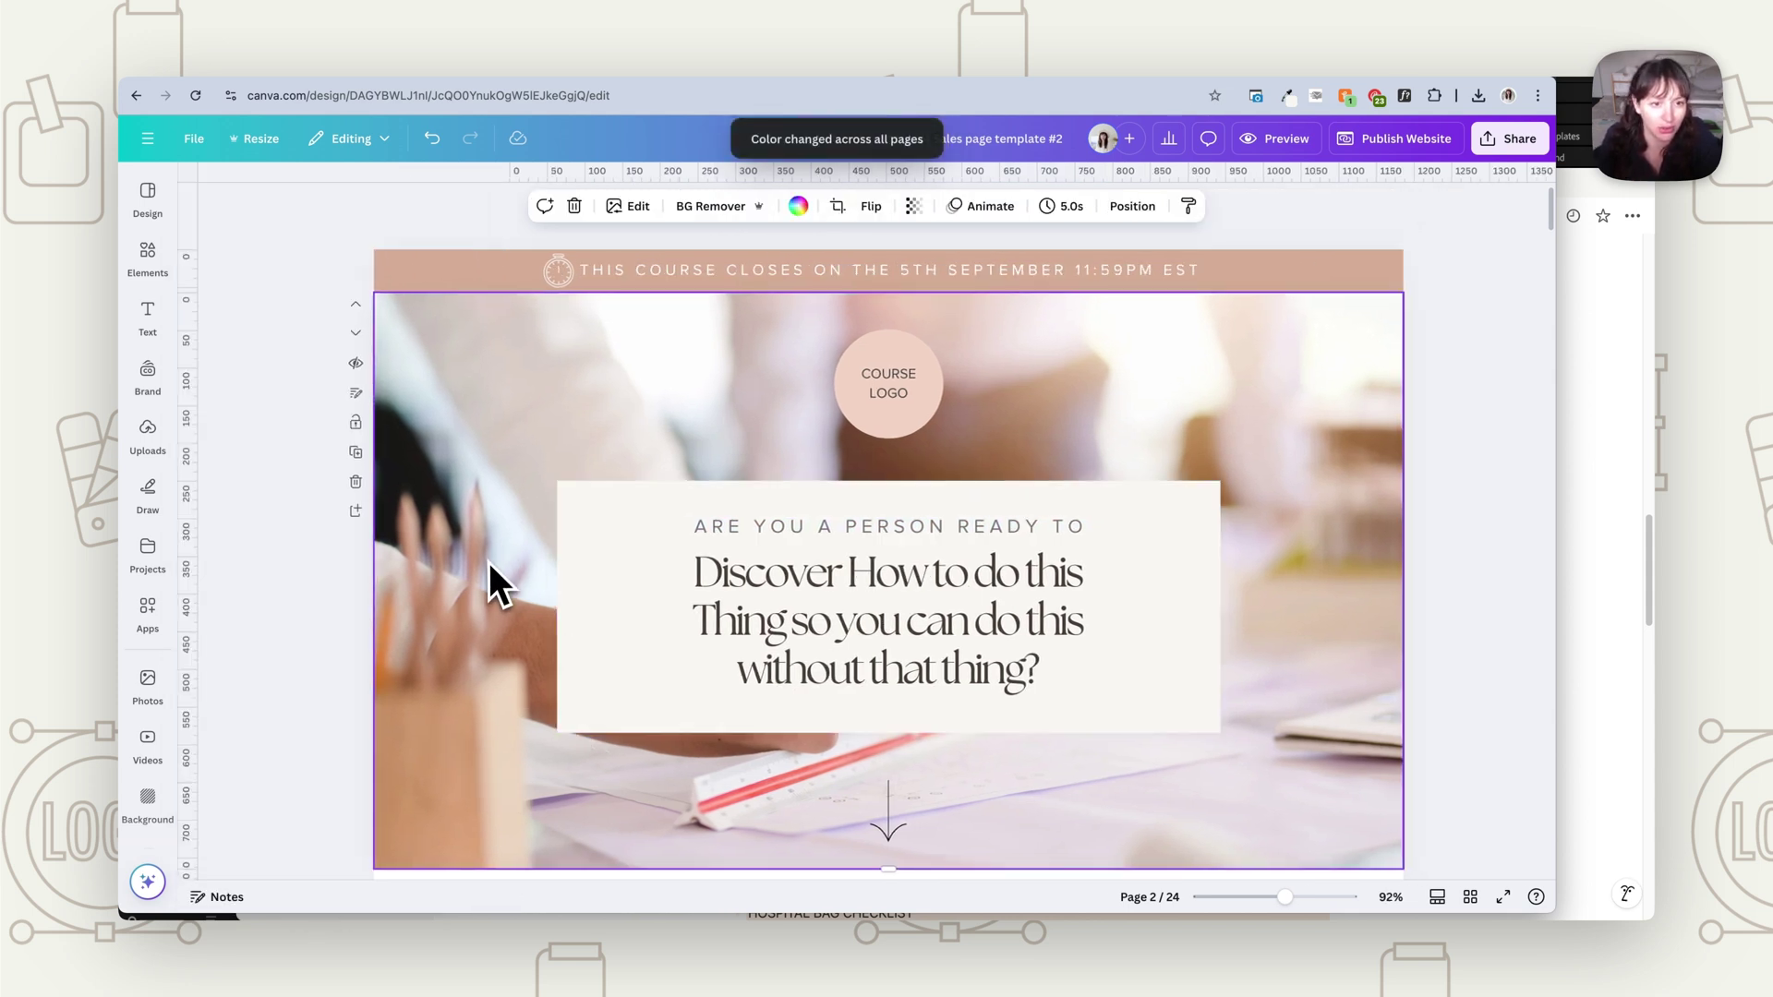
- Replace the hero section's background photo with IMG_2585.jpg from the brand photos
{"action": "left_click", "coordinate": [148, 255]}
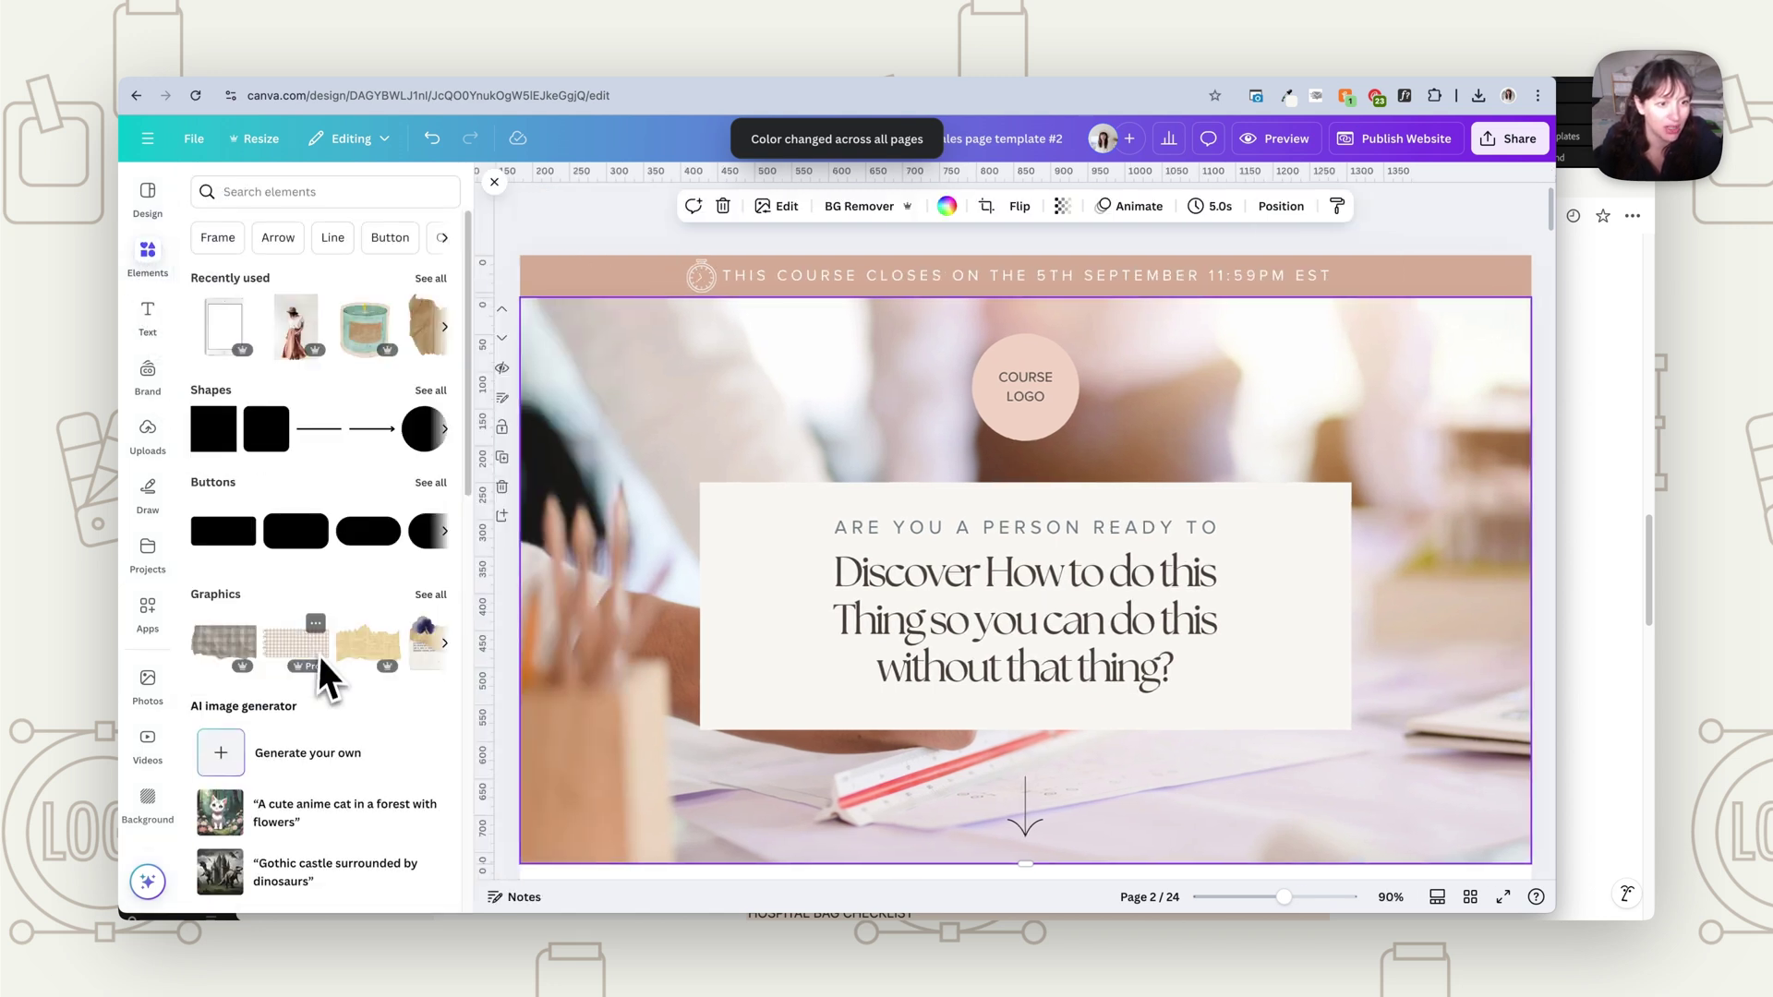
{"action": "scroll", "coordinate": [166, 659], "scroll_direction": "down", "scroll_amount": 10}
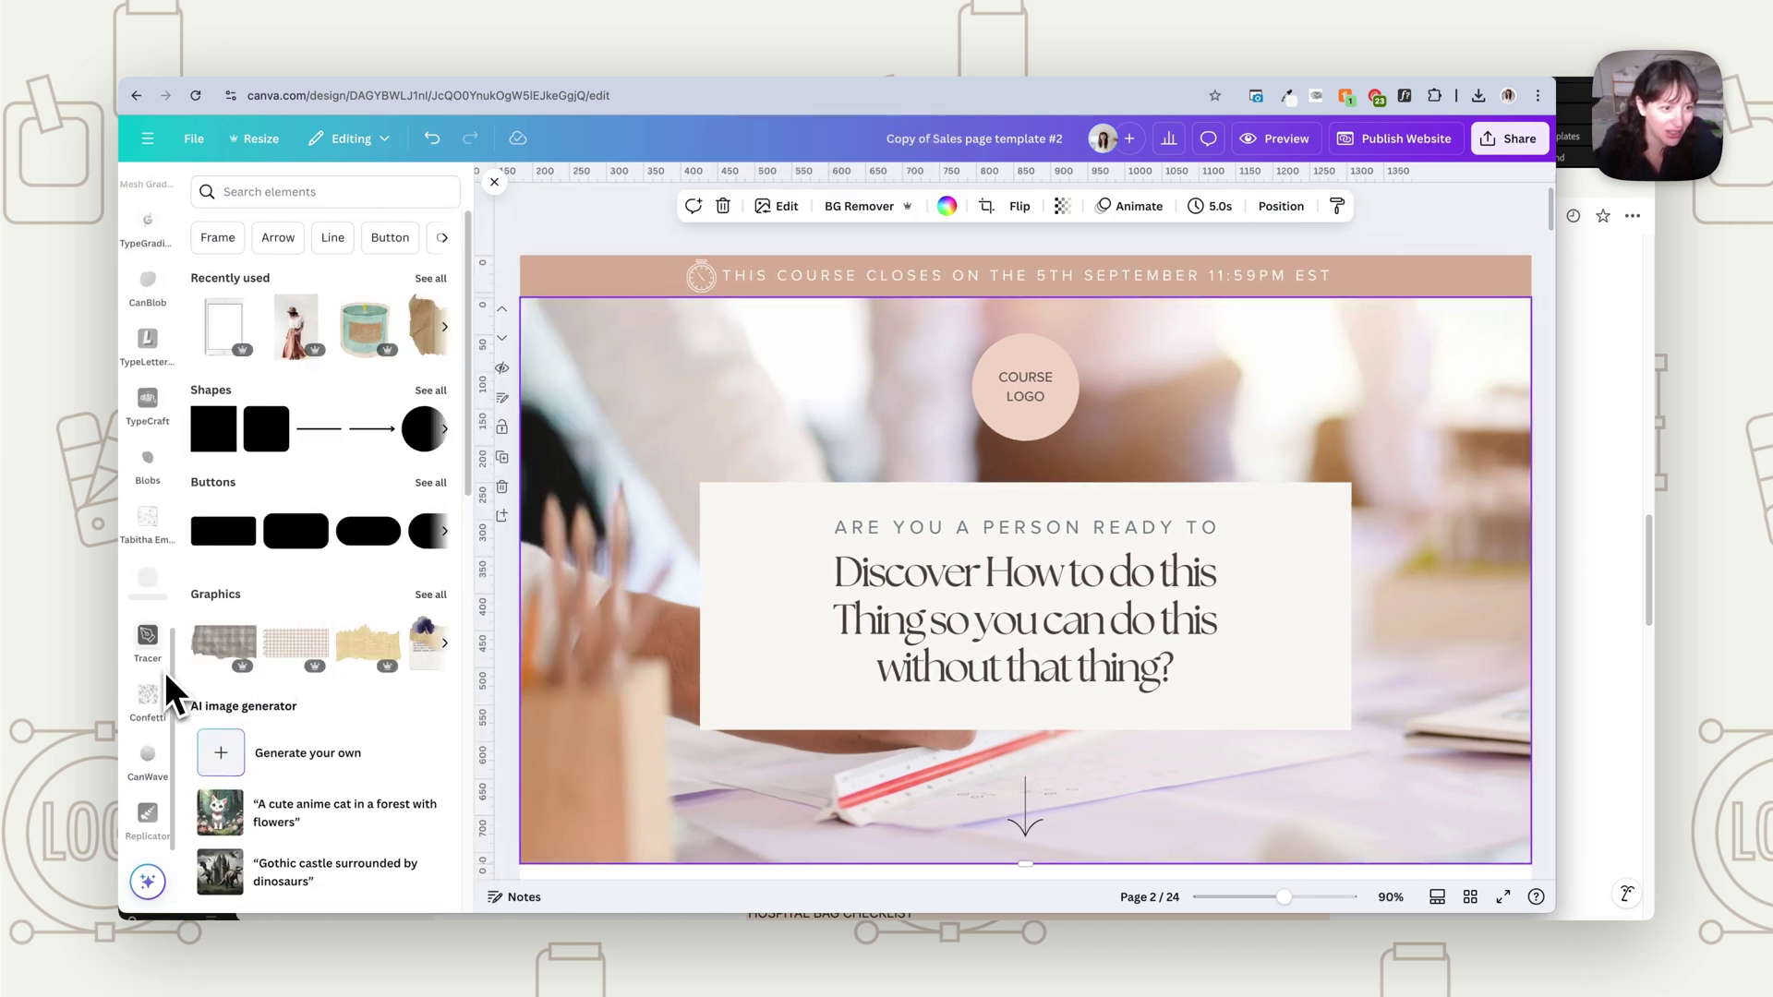
{"action": "scroll", "coordinate": [165, 672], "scroll_direction": "up", "scroll_amount": 10}
{"action": "left_click", "coordinate": [153, 383]}
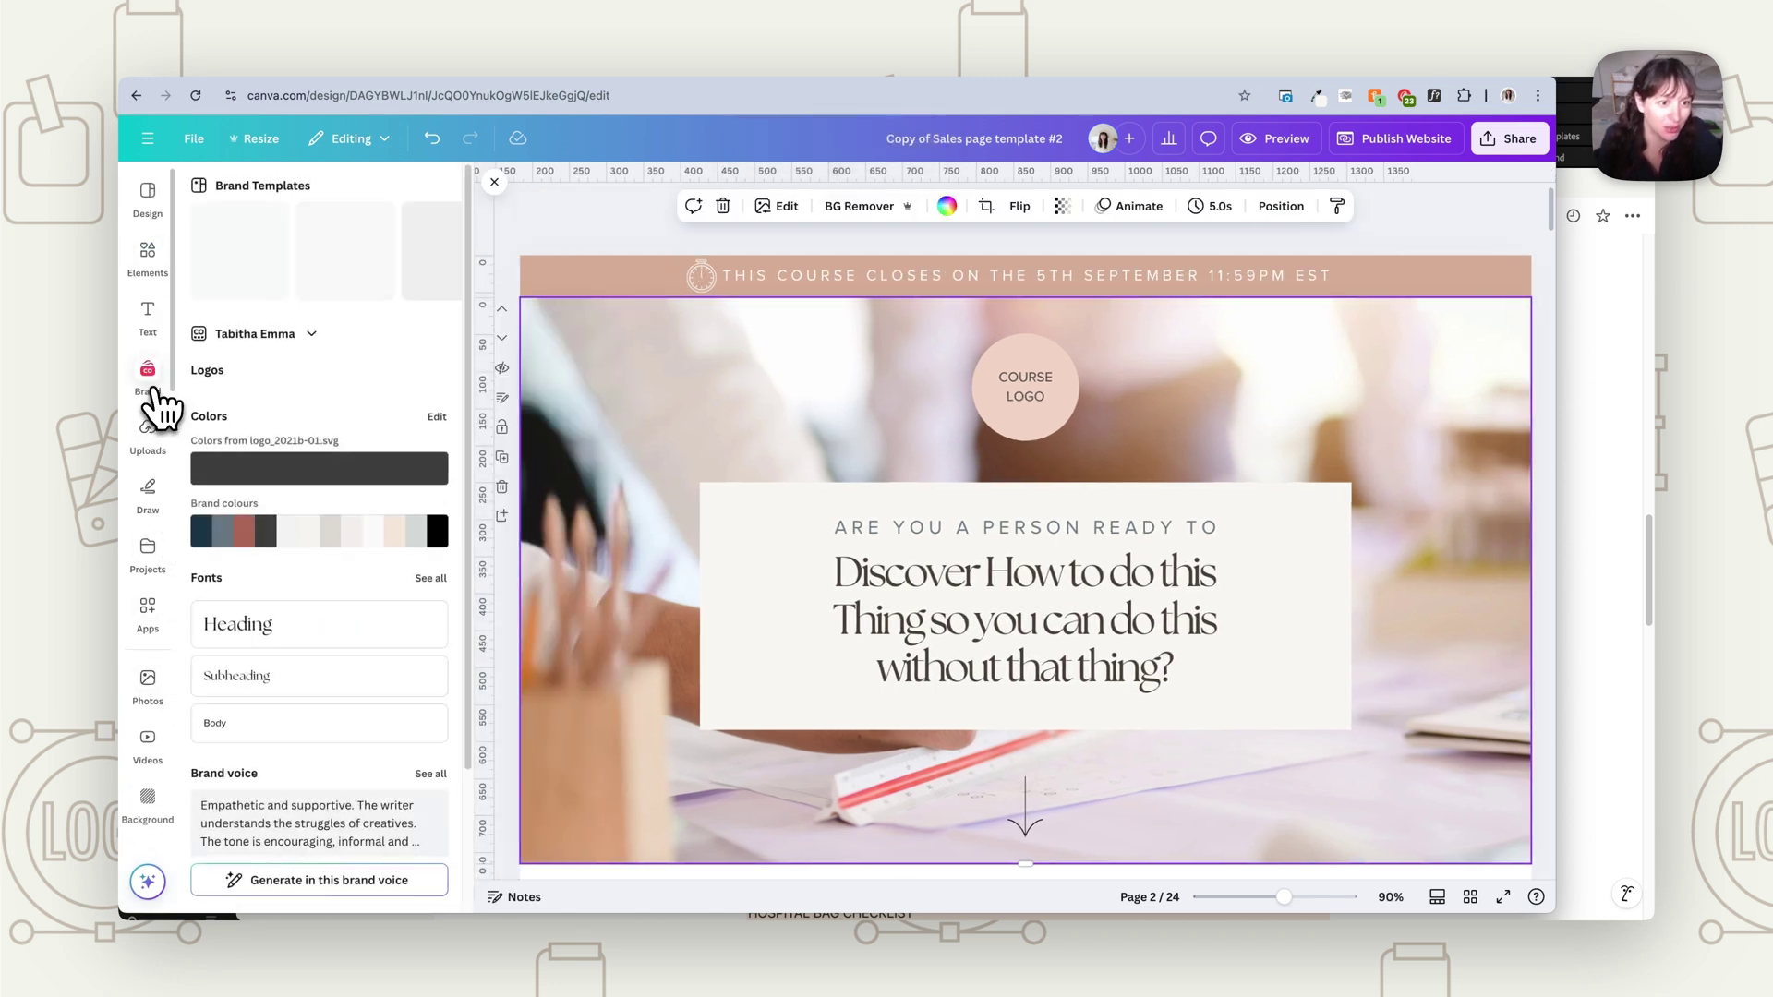
{"action": "scroll", "coordinate": [316, 692], "scroll_direction": "down", "scroll_amount": 5}
{"action": "left_click", "coordinate": [443, 580]}
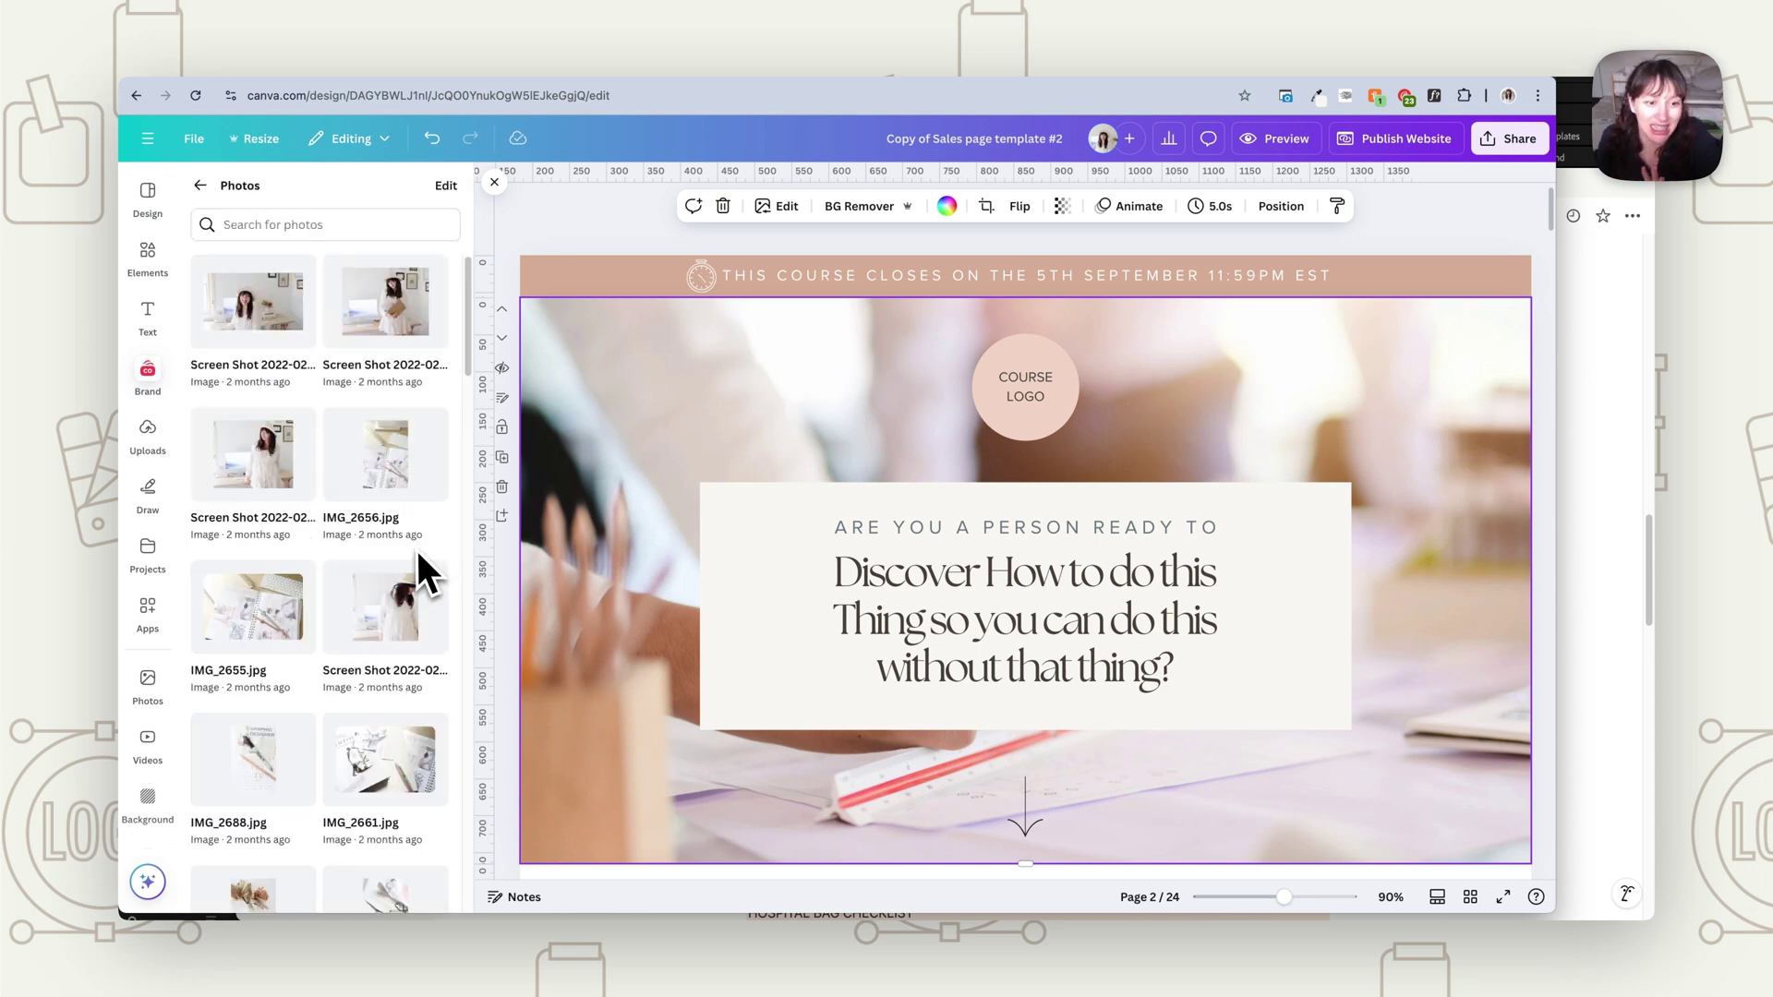
{"action": "scroll", "coordinate": [414, 548], "scroll_direction": "down", "scroll_amount": 10}
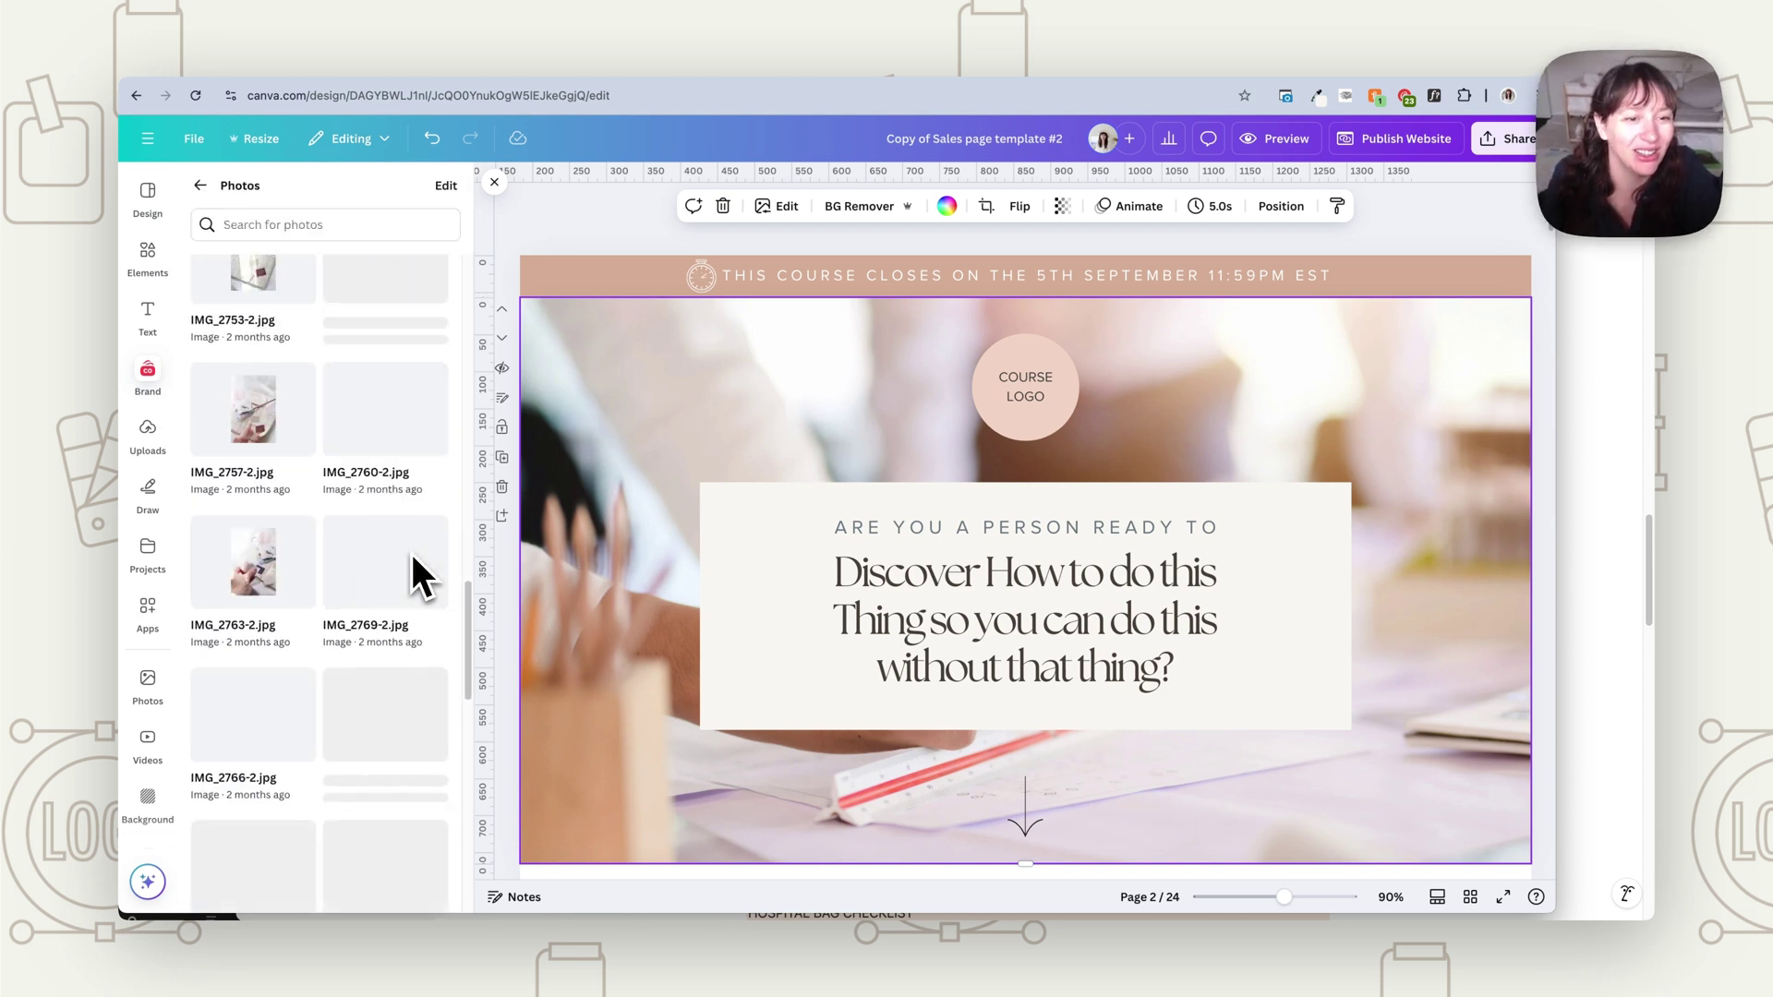
{"action": "scroll", "coordinate": [409, 558], "scroll_direction": "down", "scroll_amount": 8}
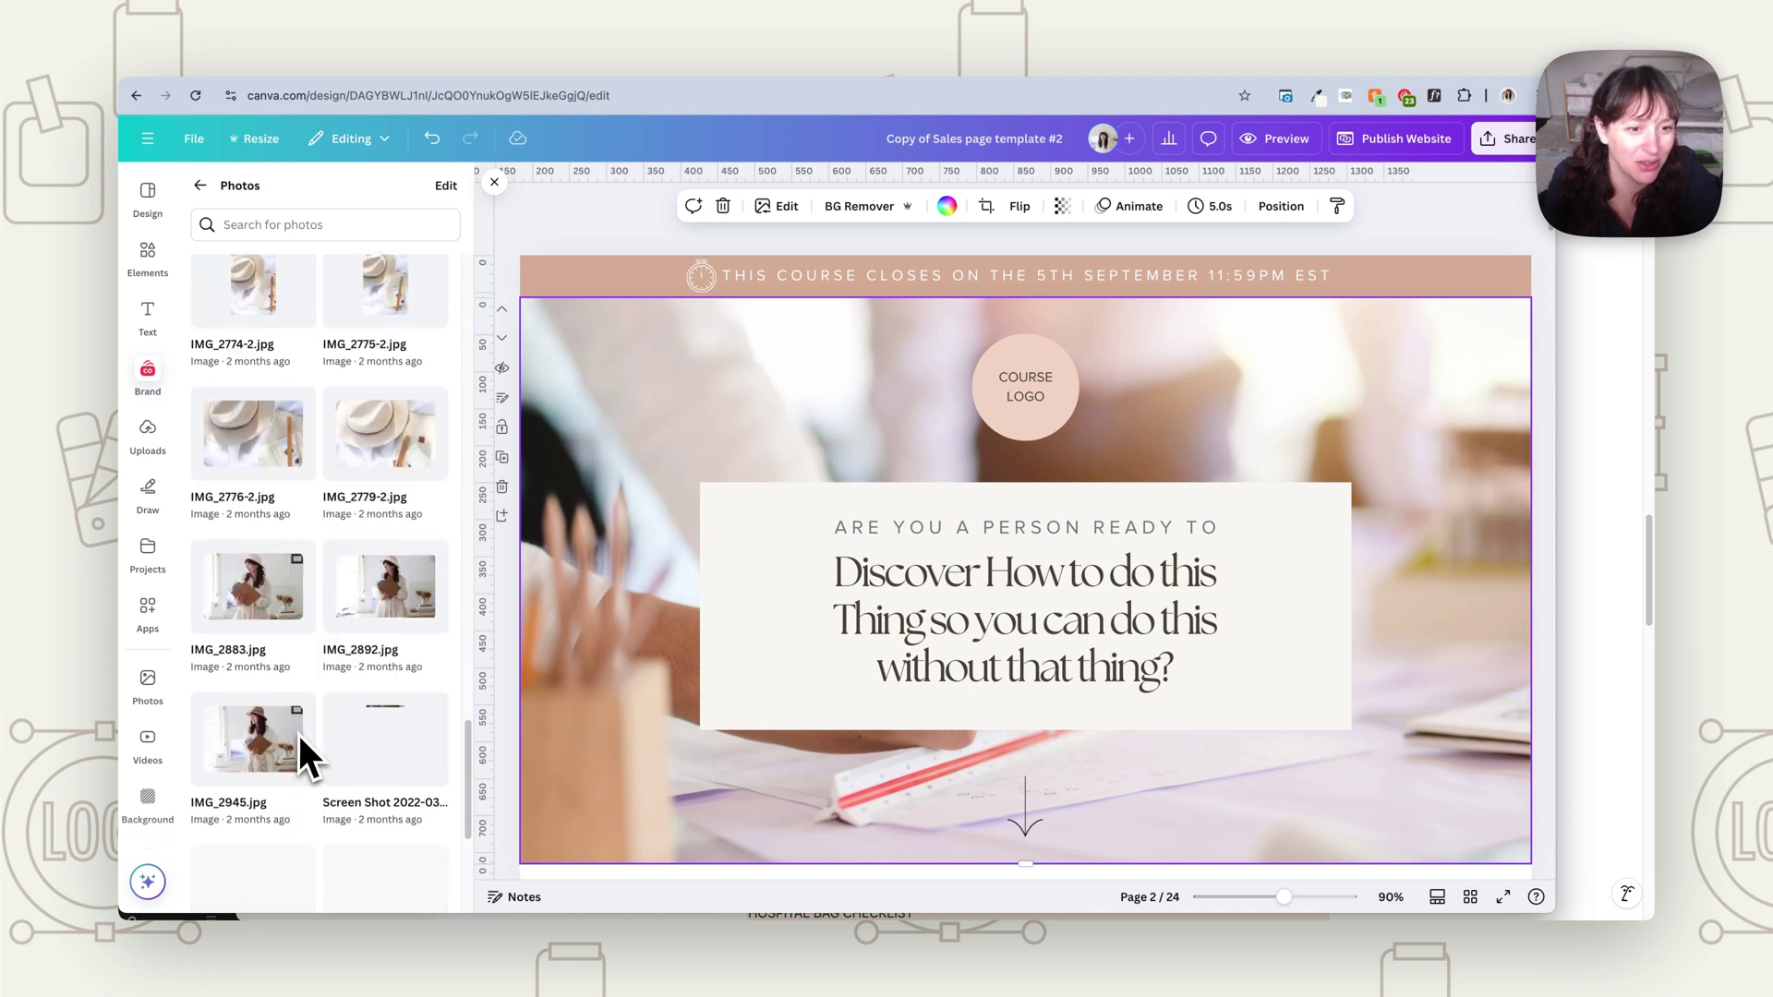
{"action": "scroll", "coordinate": [299, 734], "scroll_direction": "down", "scroll_amount": 5}
{"action": "scroll", "coordinate": [301, 730], "scroll_direction": "down", "scroll_amount": 4}
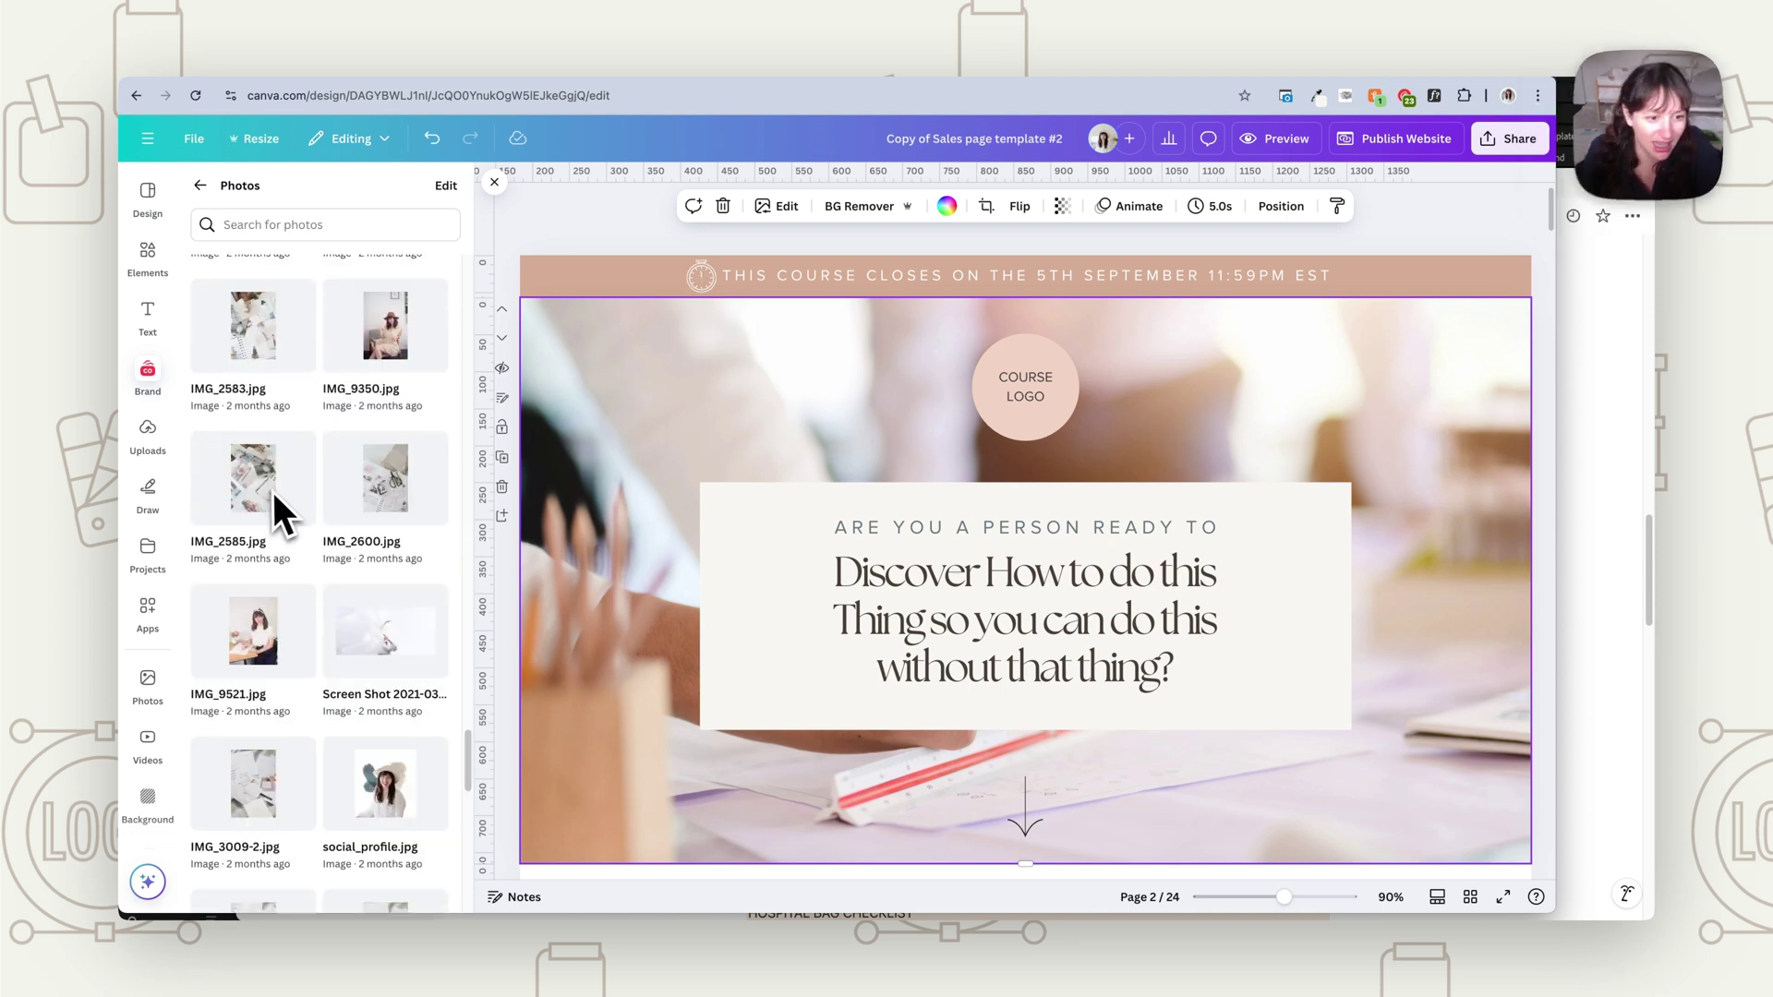
{"action": "left_click_drag", "start_coordinate": [272, 489], "coordinate": [554, 624]}
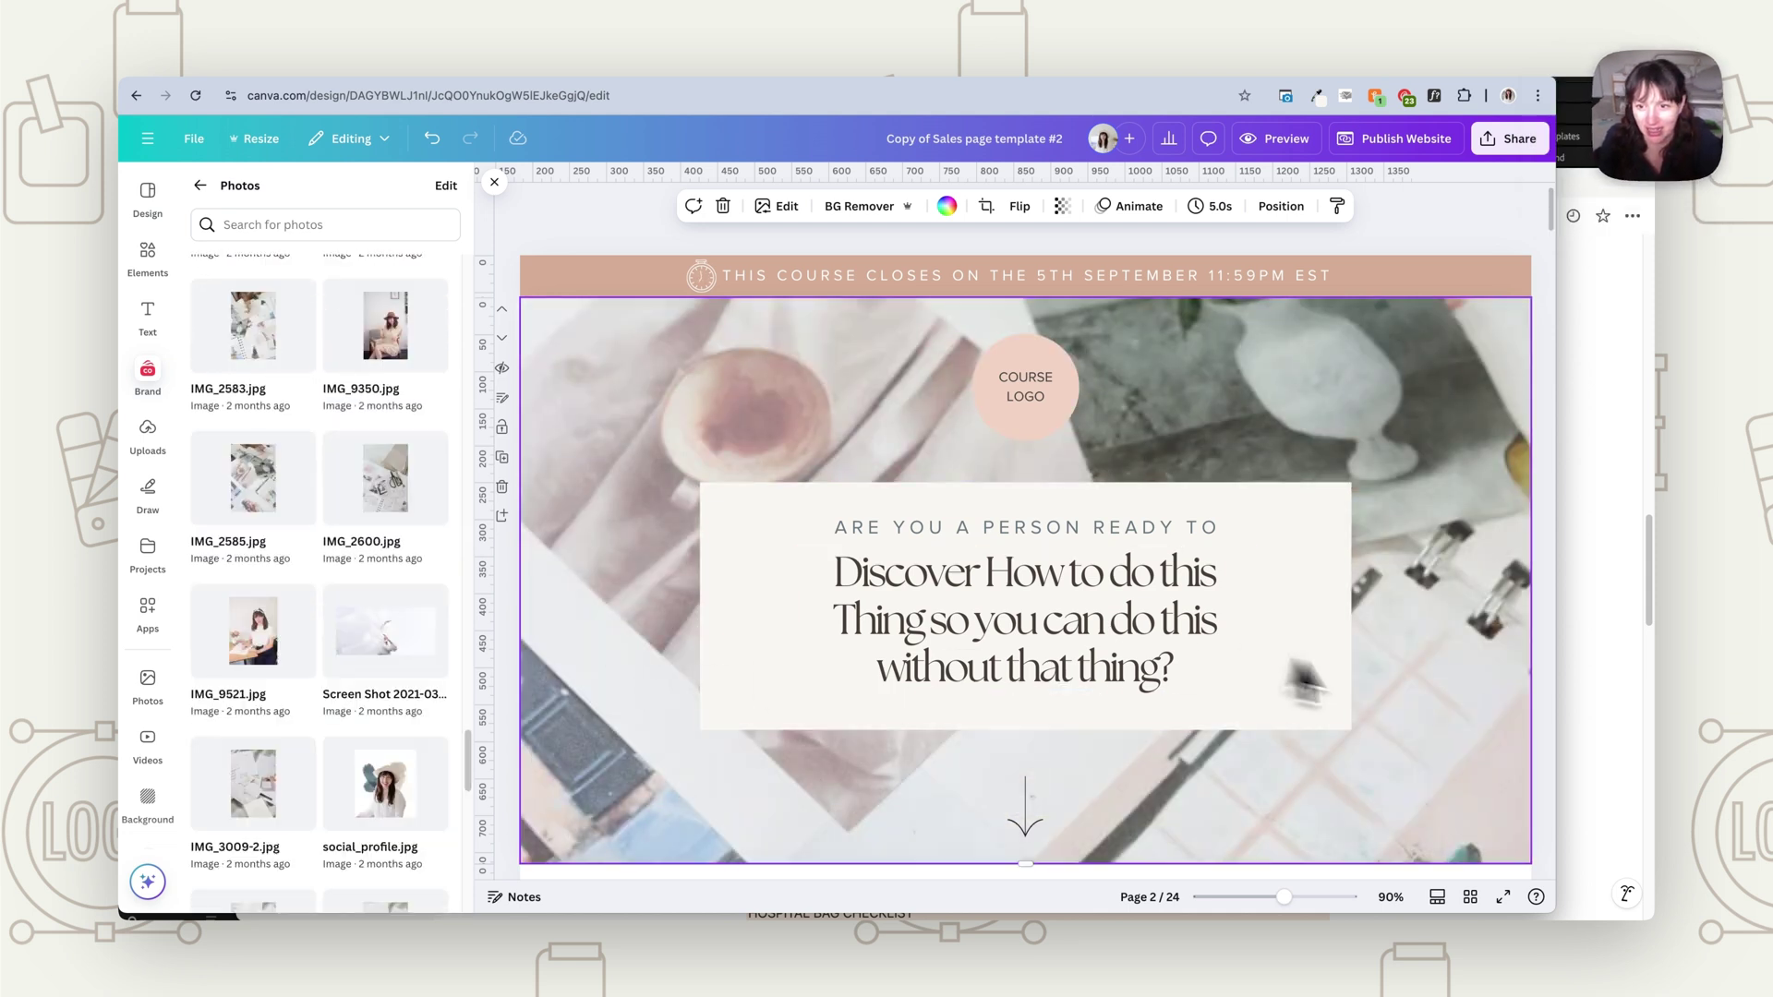
- Examine how the new fonts and colour look in the sections from the hero down to the course introduction
{"action": "scroll", "coordinate": [1375, 785], "scroll_direction": "down", "scroll_amount": 1}
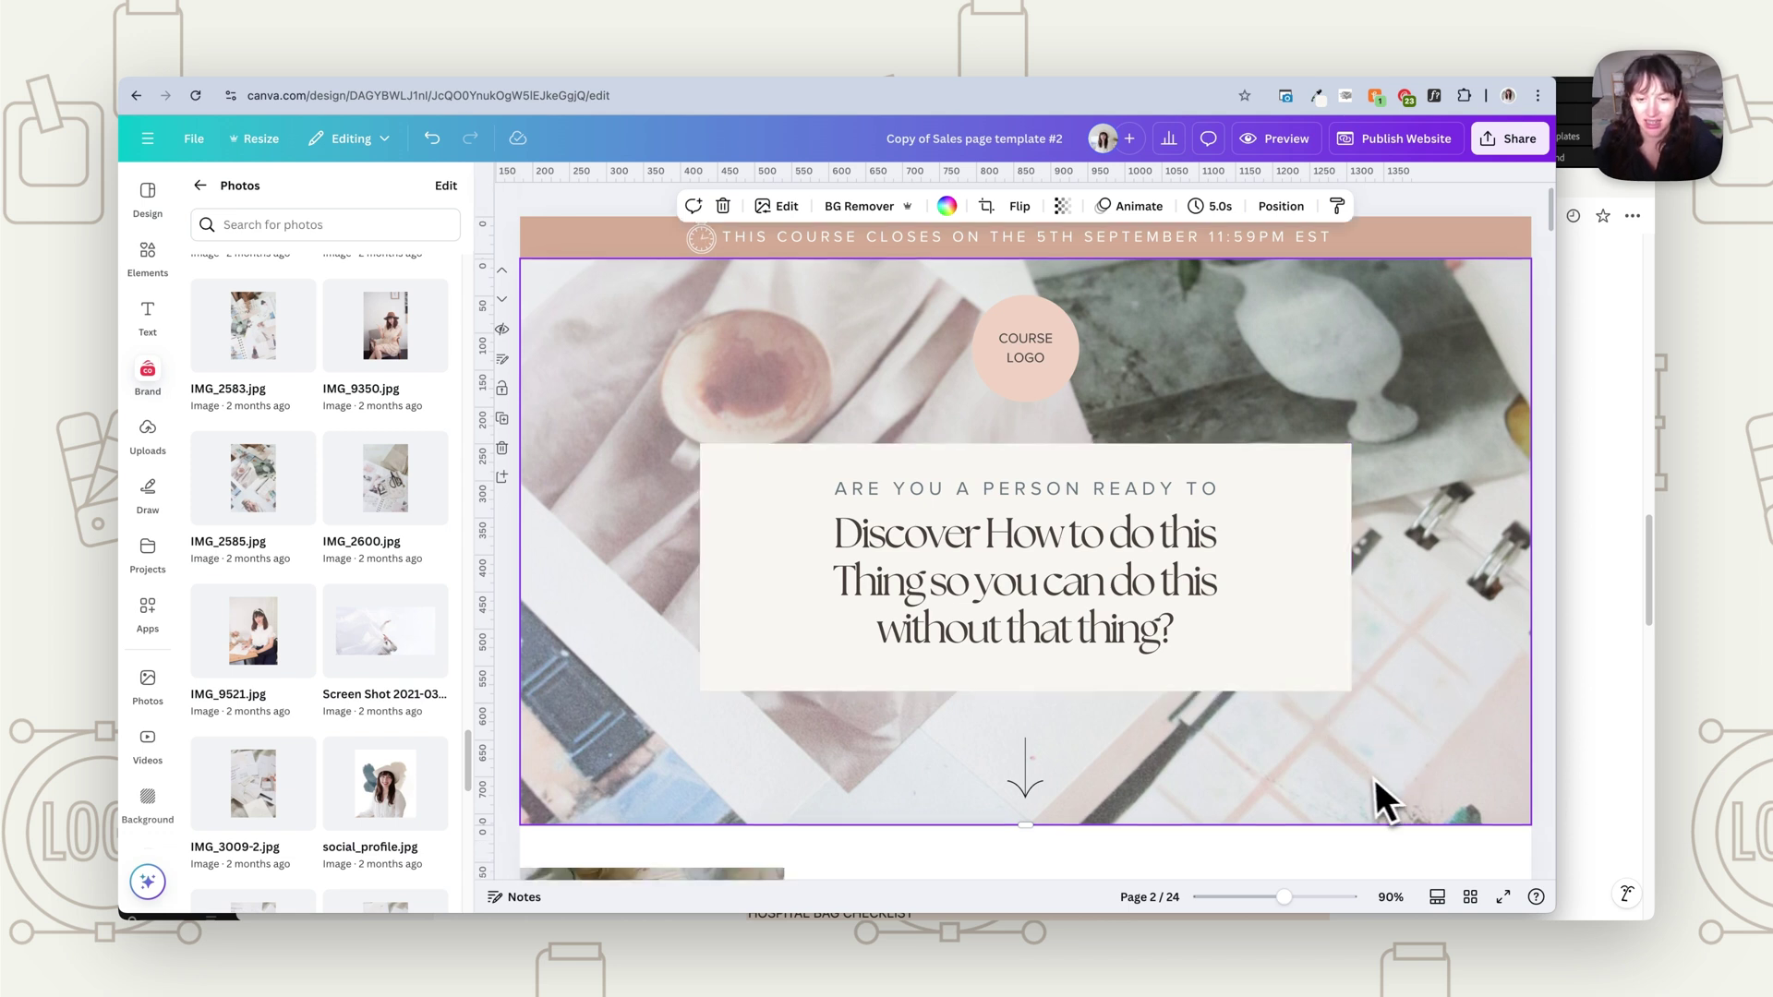
{"action": "scroll", "coordinate": [1376, 778], "scroll_direction": "down", "scroll_amount": 3}
{"action": "scroll", "coordinate": [1365, 777], "scroll_direction": "down", "scroll_amount": 5}
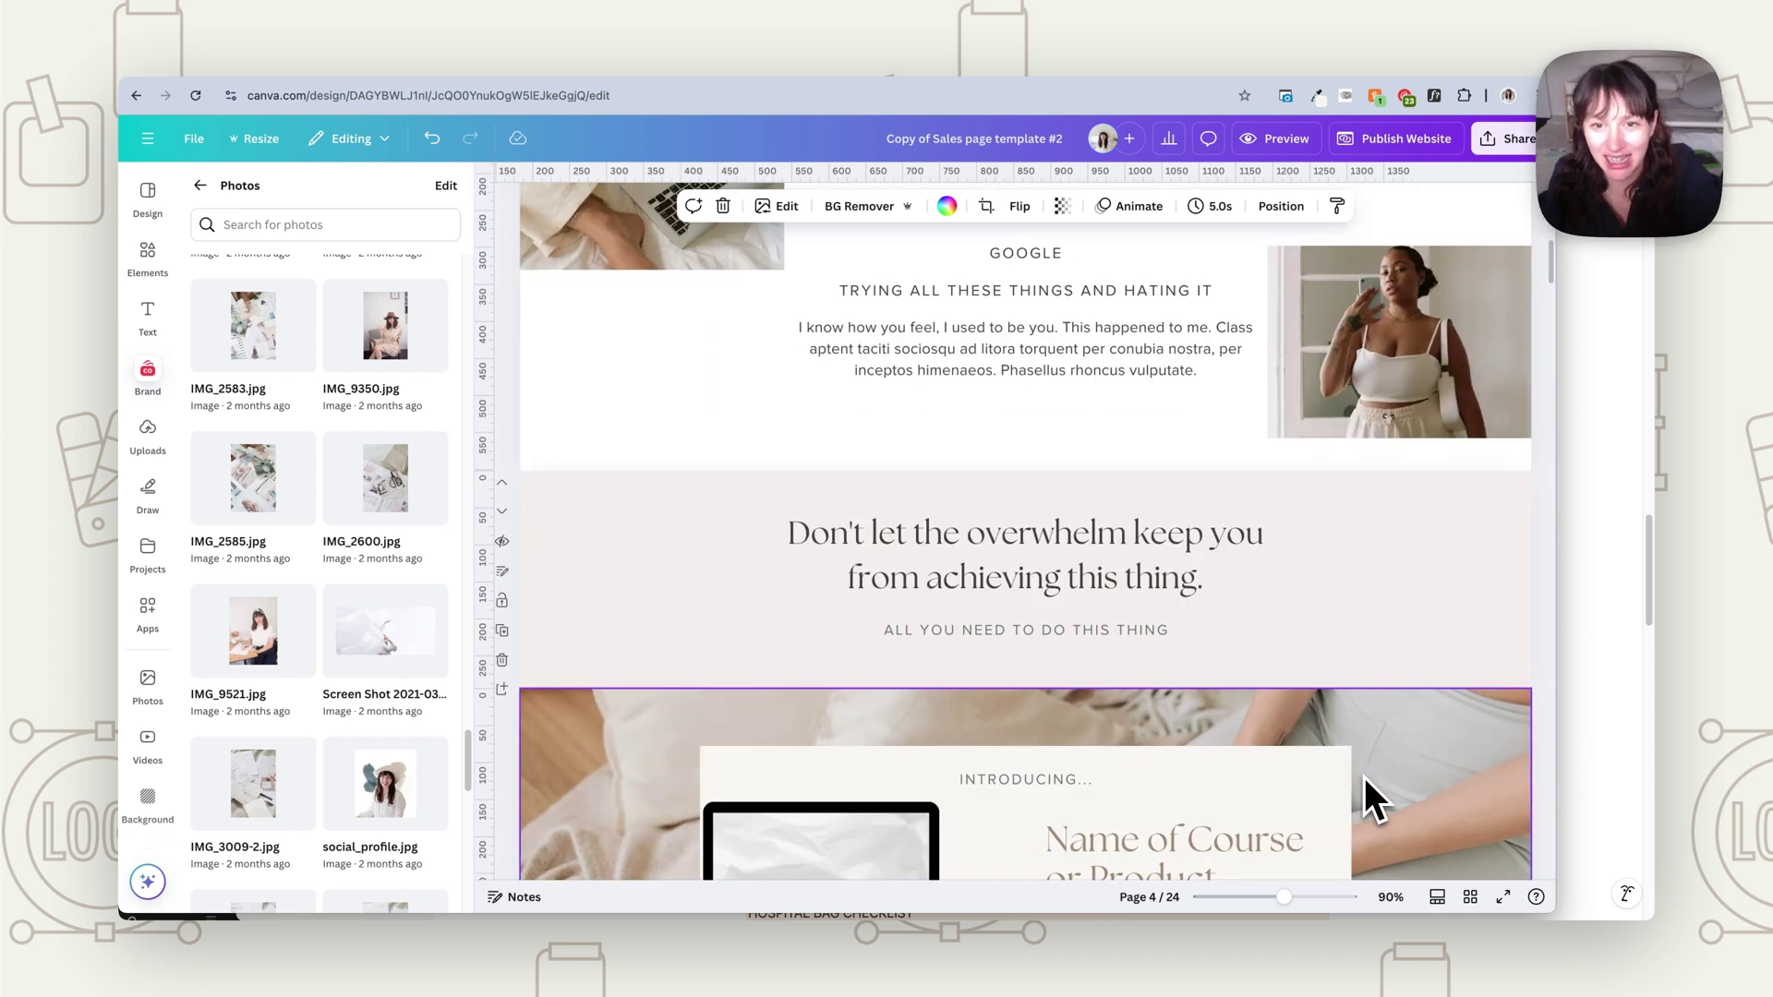
{"action": "scroll", "coordinate": [1364, 778], "scroll_direction": "down", "scroll_amount": 1}
{"action": "scroll", "coordinate": [1365, 777], "scroll_direction": "up", "scroll_amount": 3}
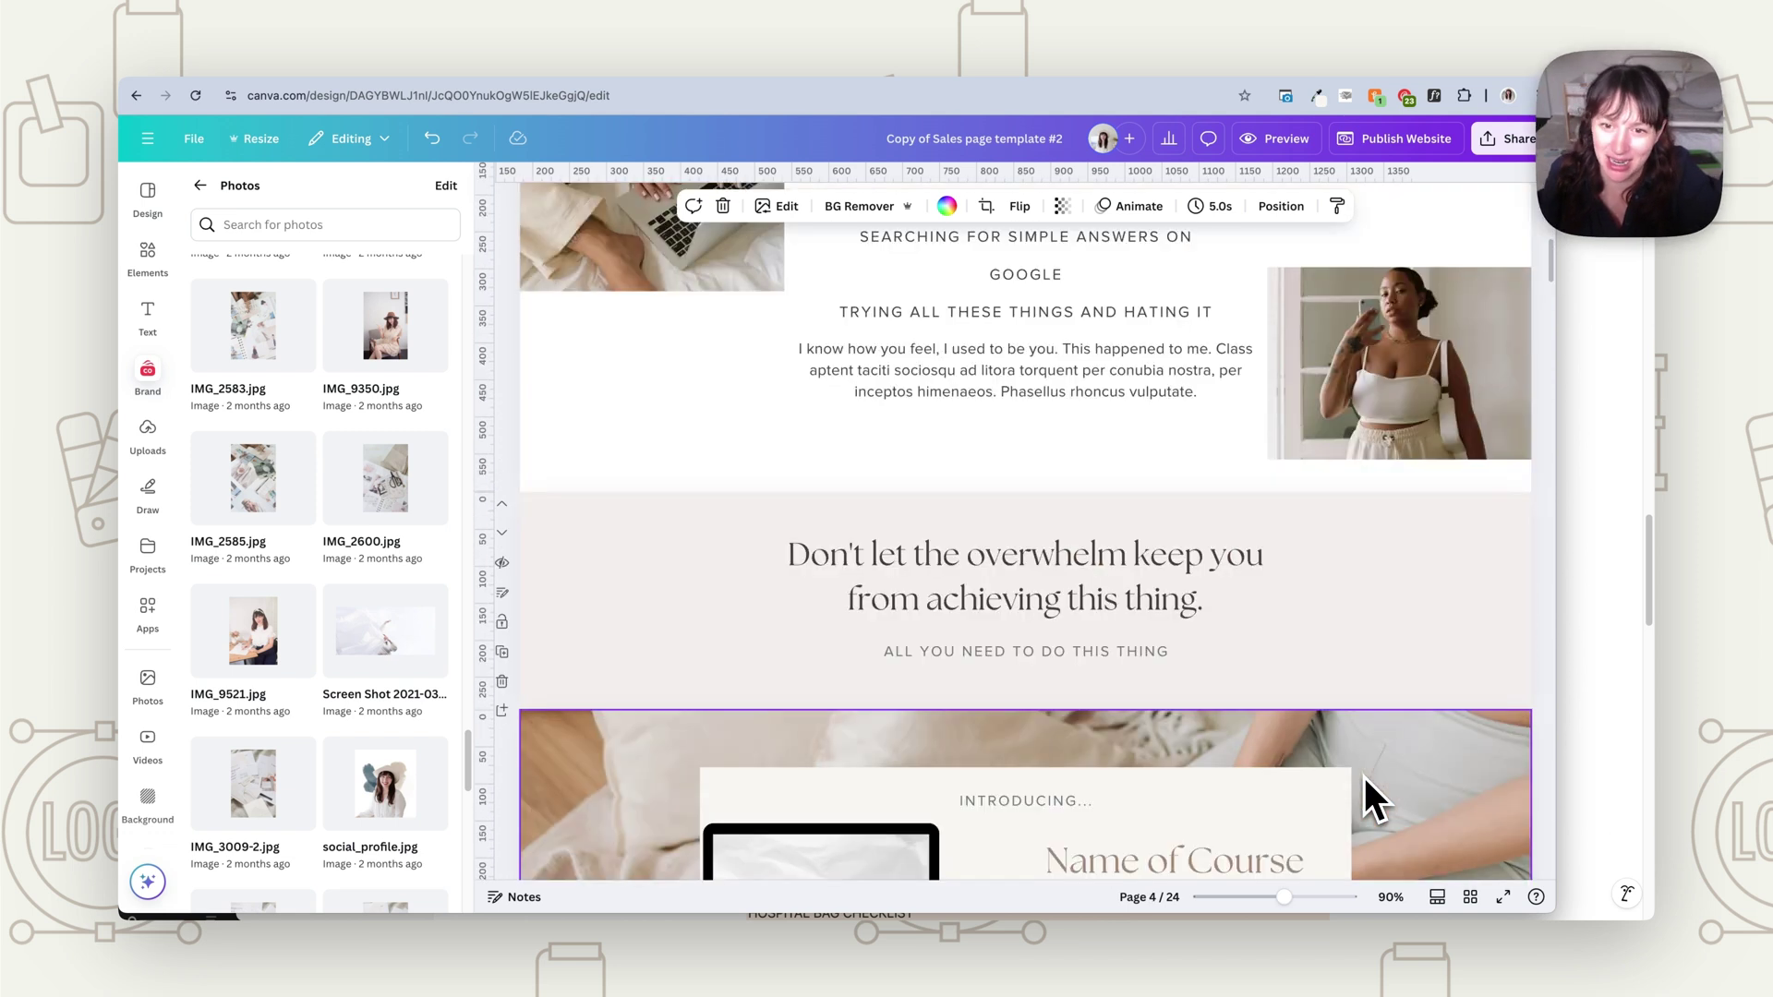
{"action": "left_click", "coordinate": [1311, 593]}
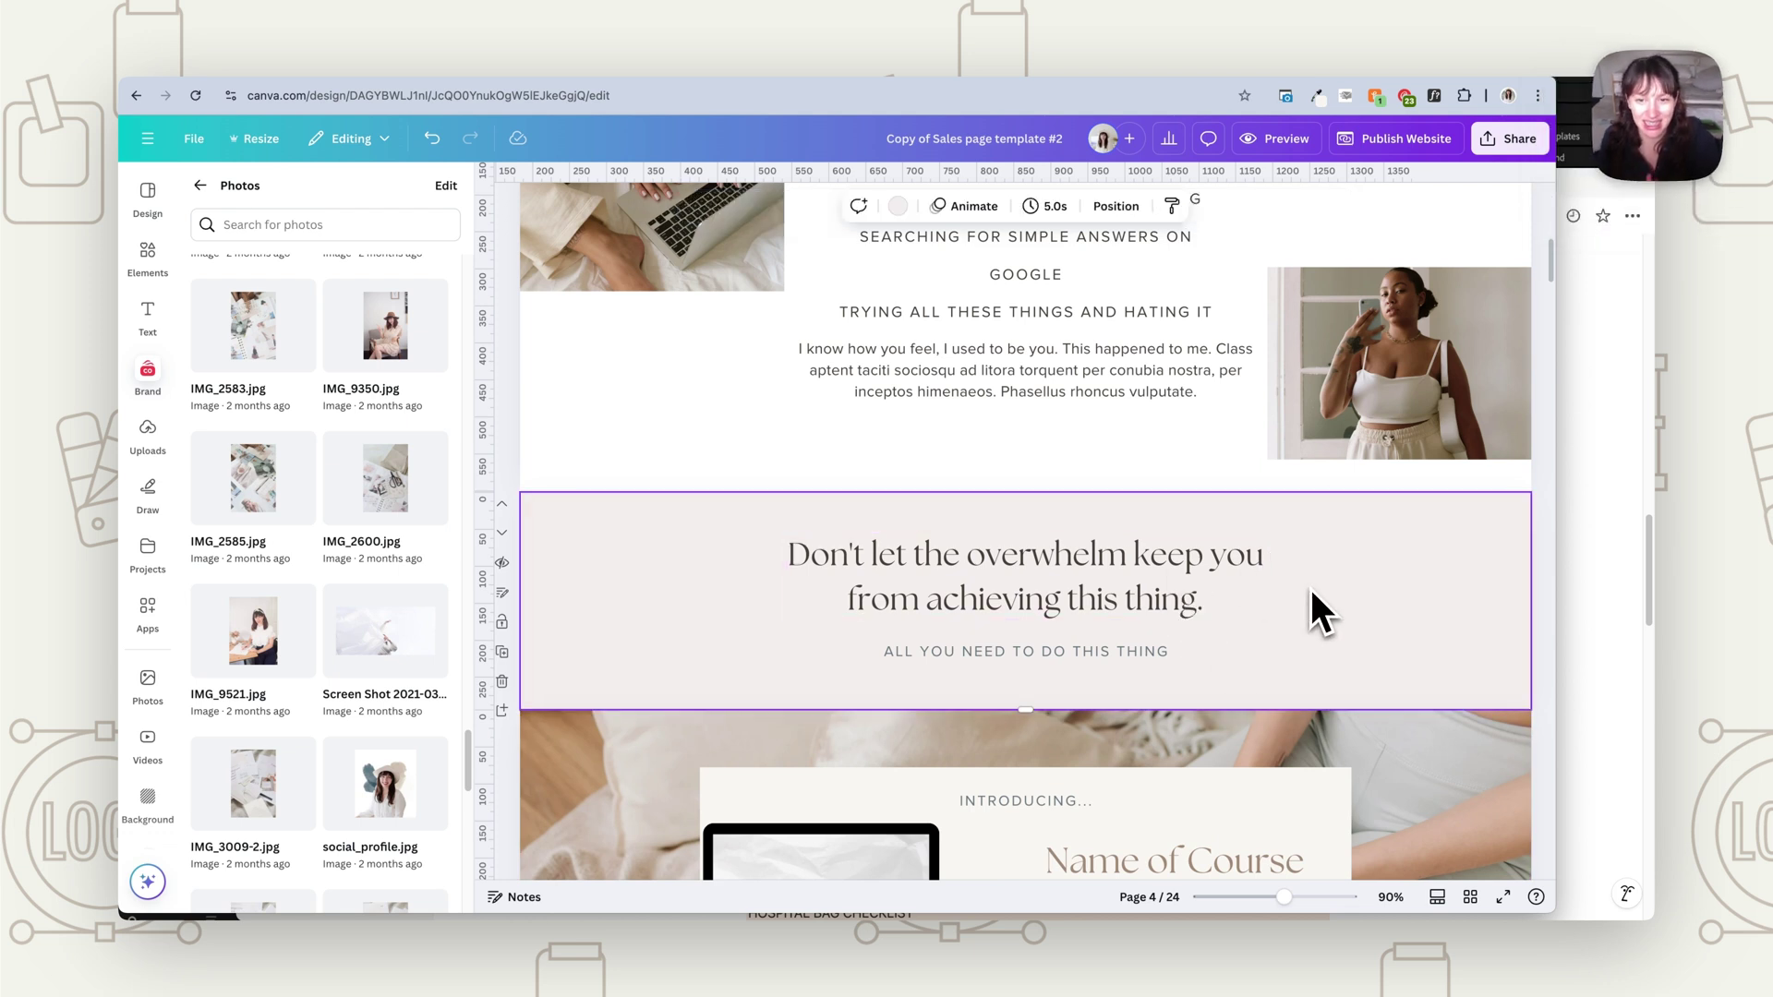
{"action": "scroll", "coordinate": [1309, 586], "scroll_direction": "up", "scroll_amount": 2}
{"action": "scroll", "coordinate": [1233, 536], "scroll_direction": "down", "scroll_amount": 2}
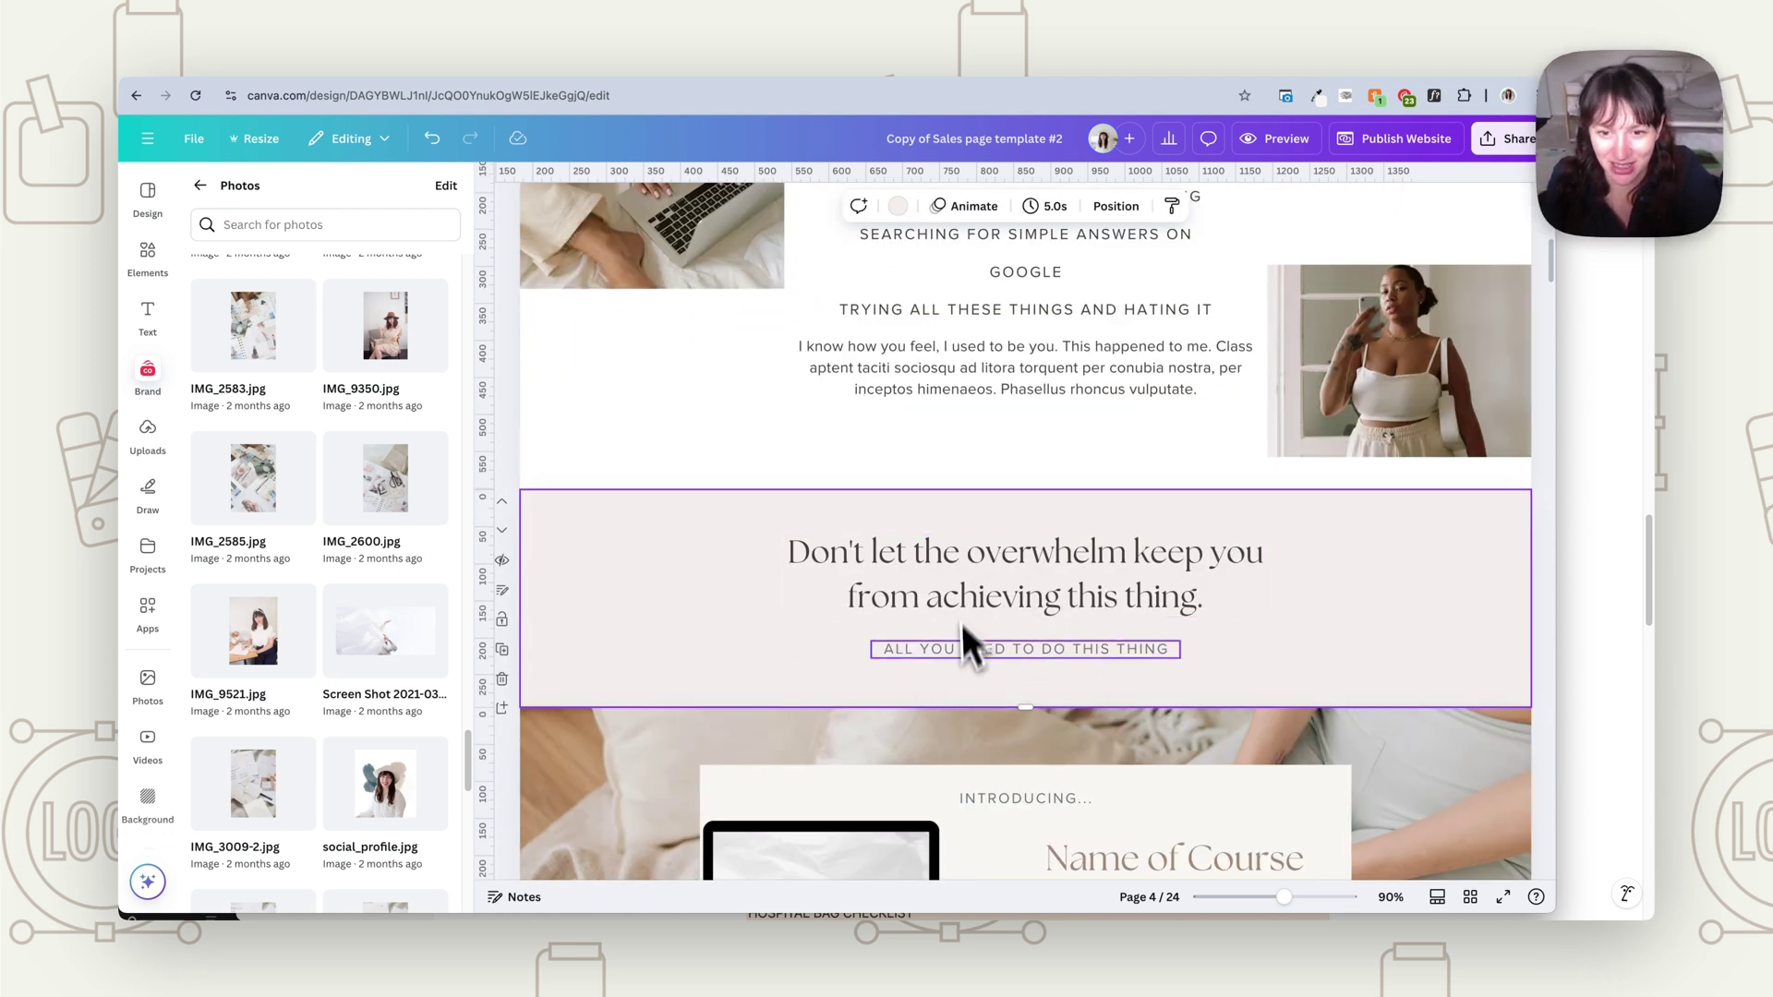
{"action": "scroll", "coordinate": [1277, 684], "scroll_direction": "down", "scroll_amount": 4}
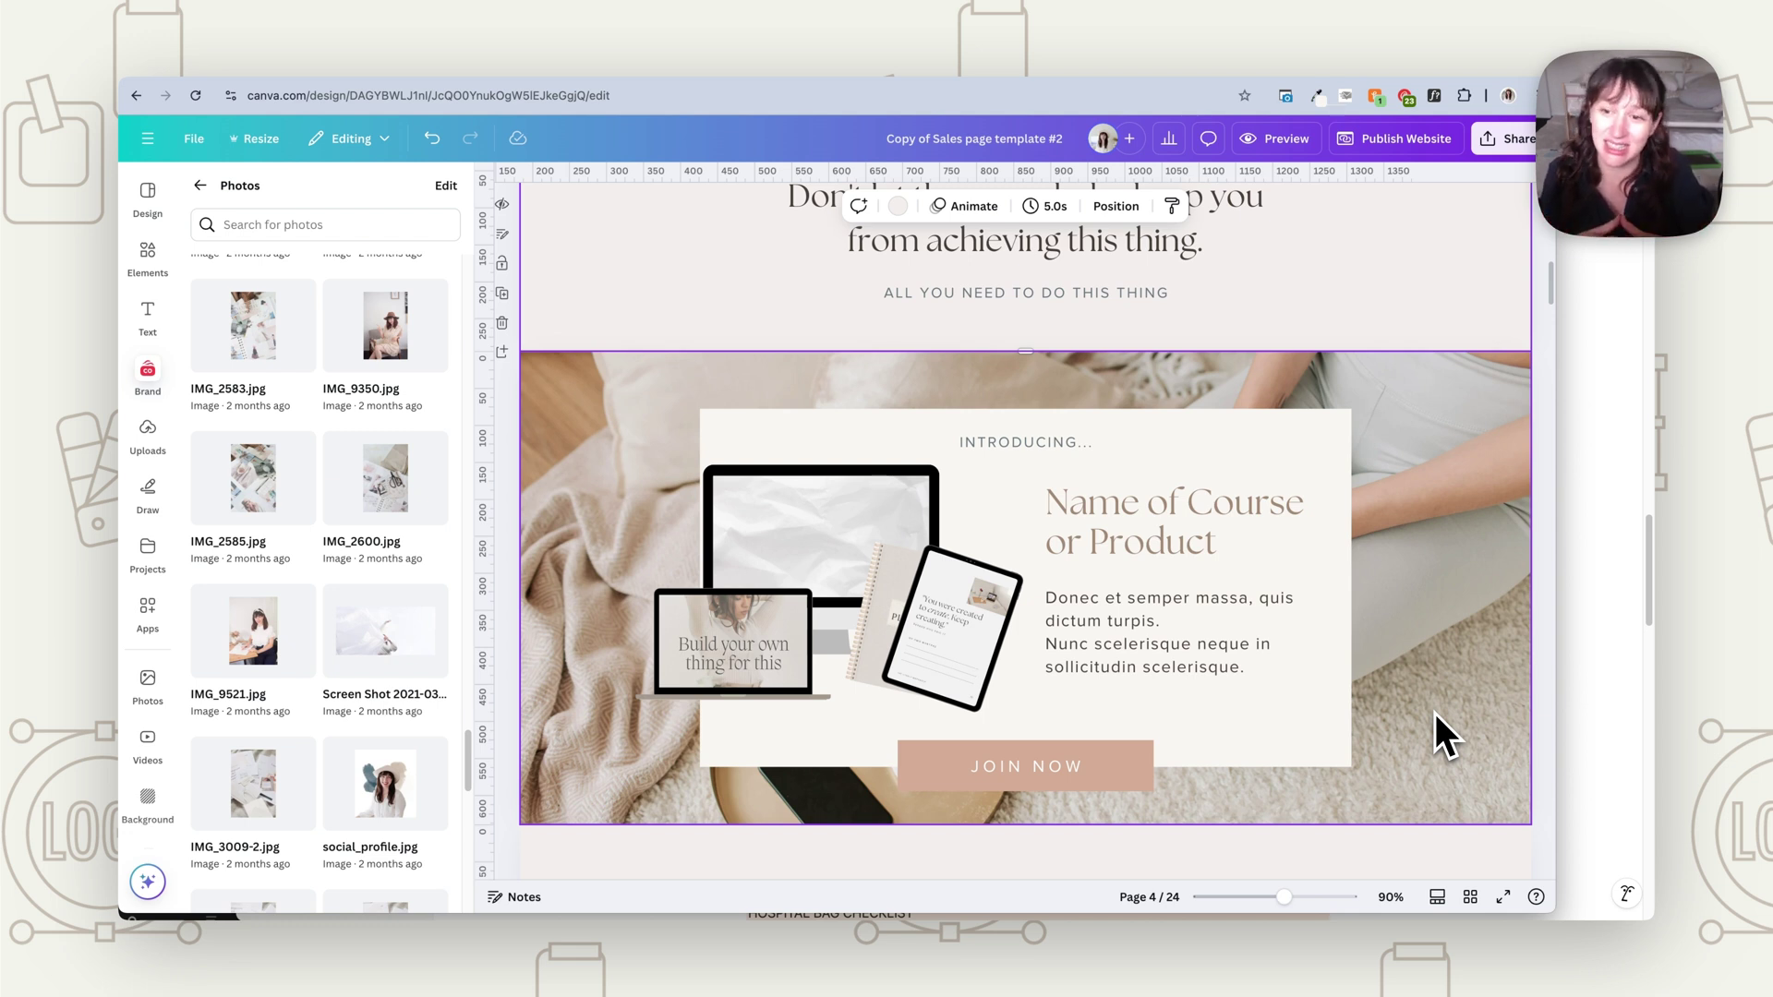
- Inspect the separate tablet, laptop and desktop monitor mockups in the course introduction section
{"action": "left_click", "coordinate": [884, 568]}
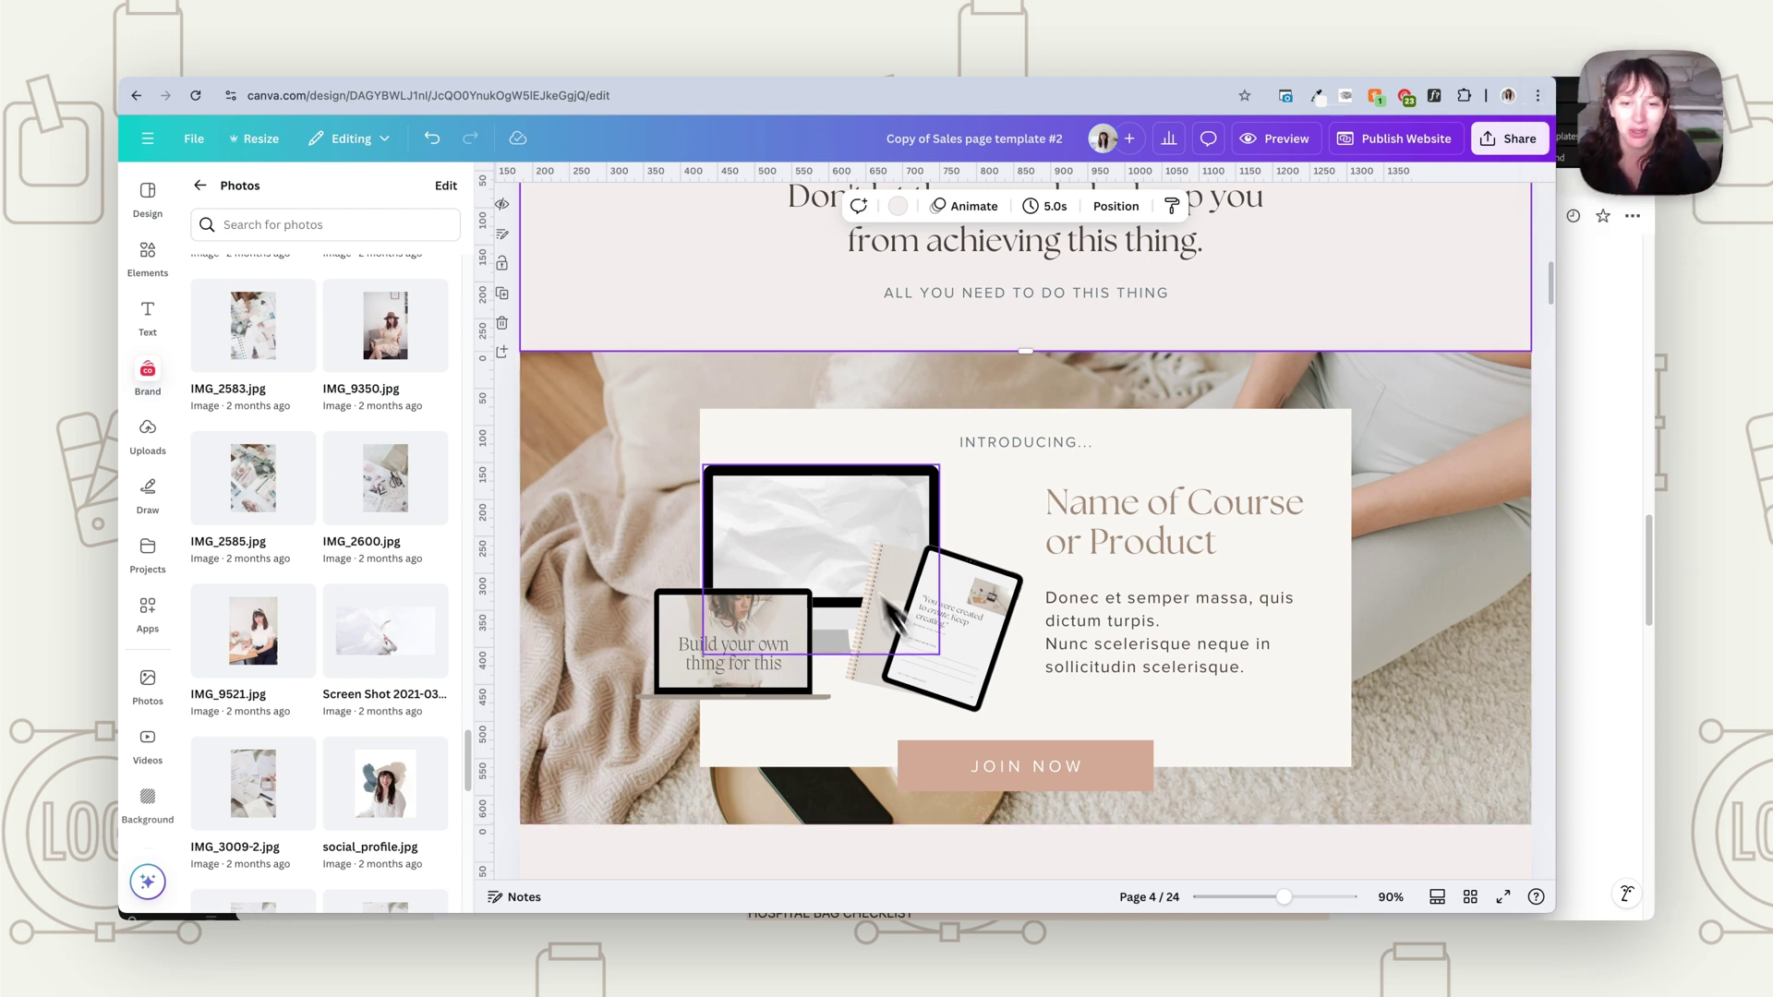
{"action": "left_click", "coordinate": [983, 652]}
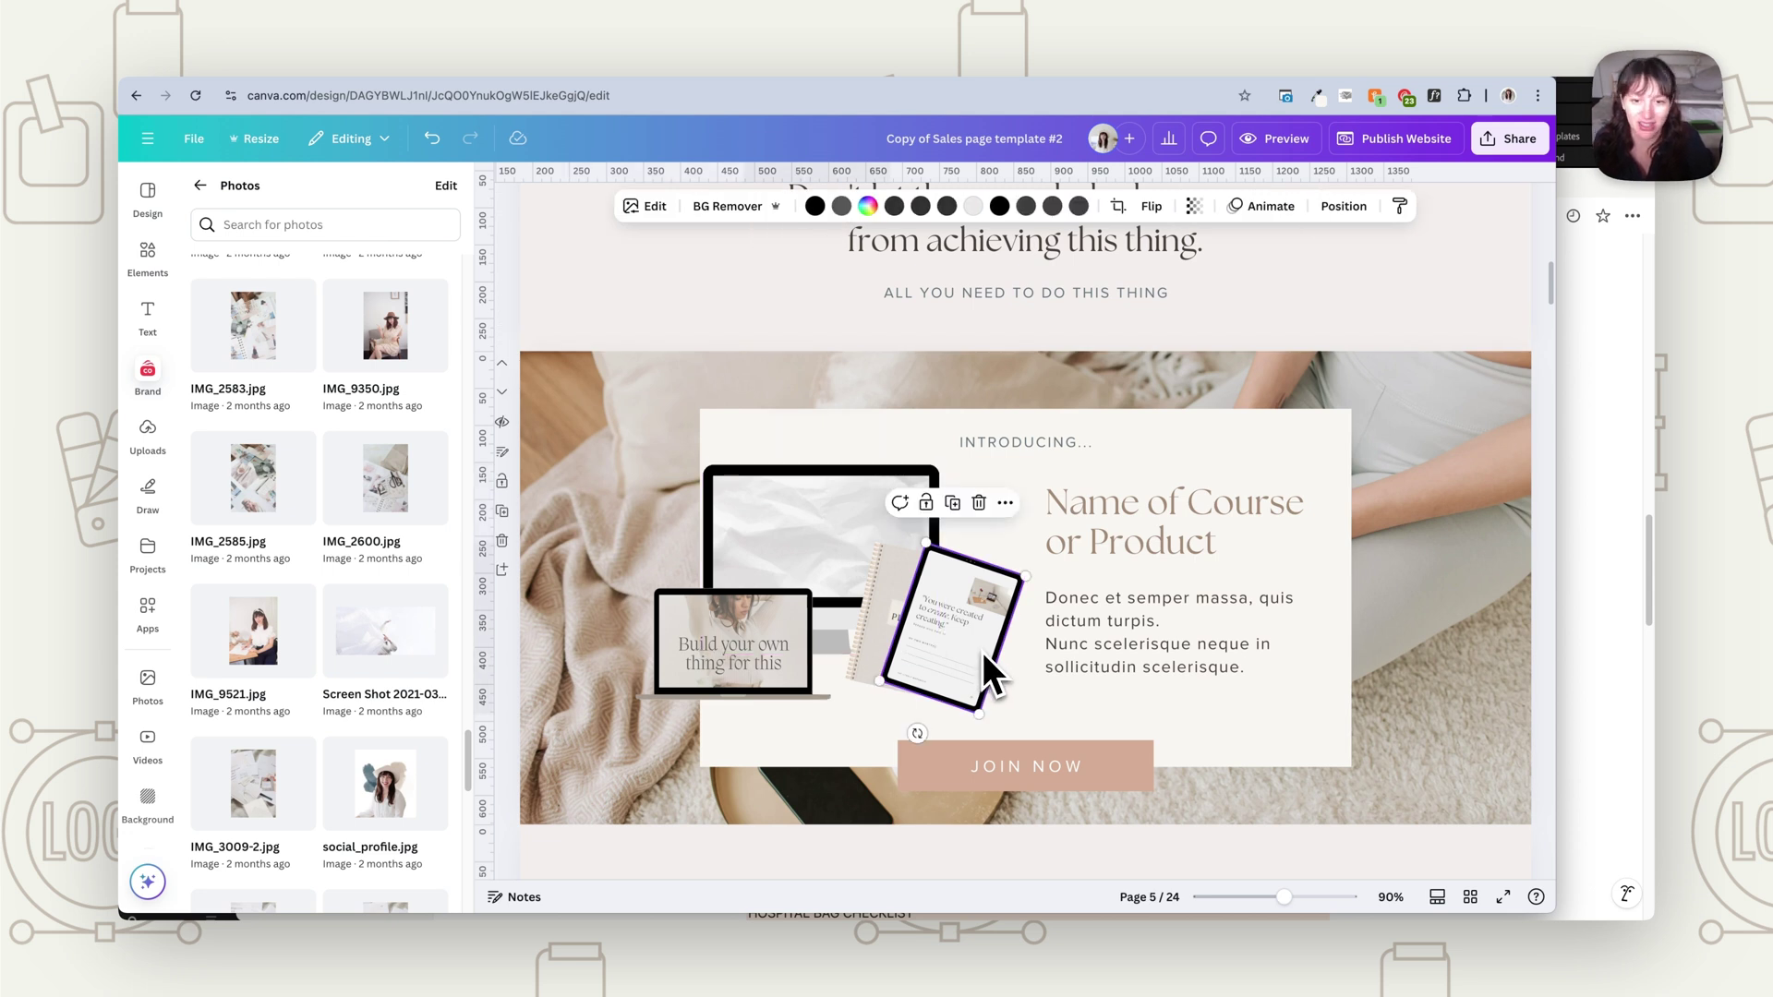
{"action": "left_click", "coordinate": [839, 613]}
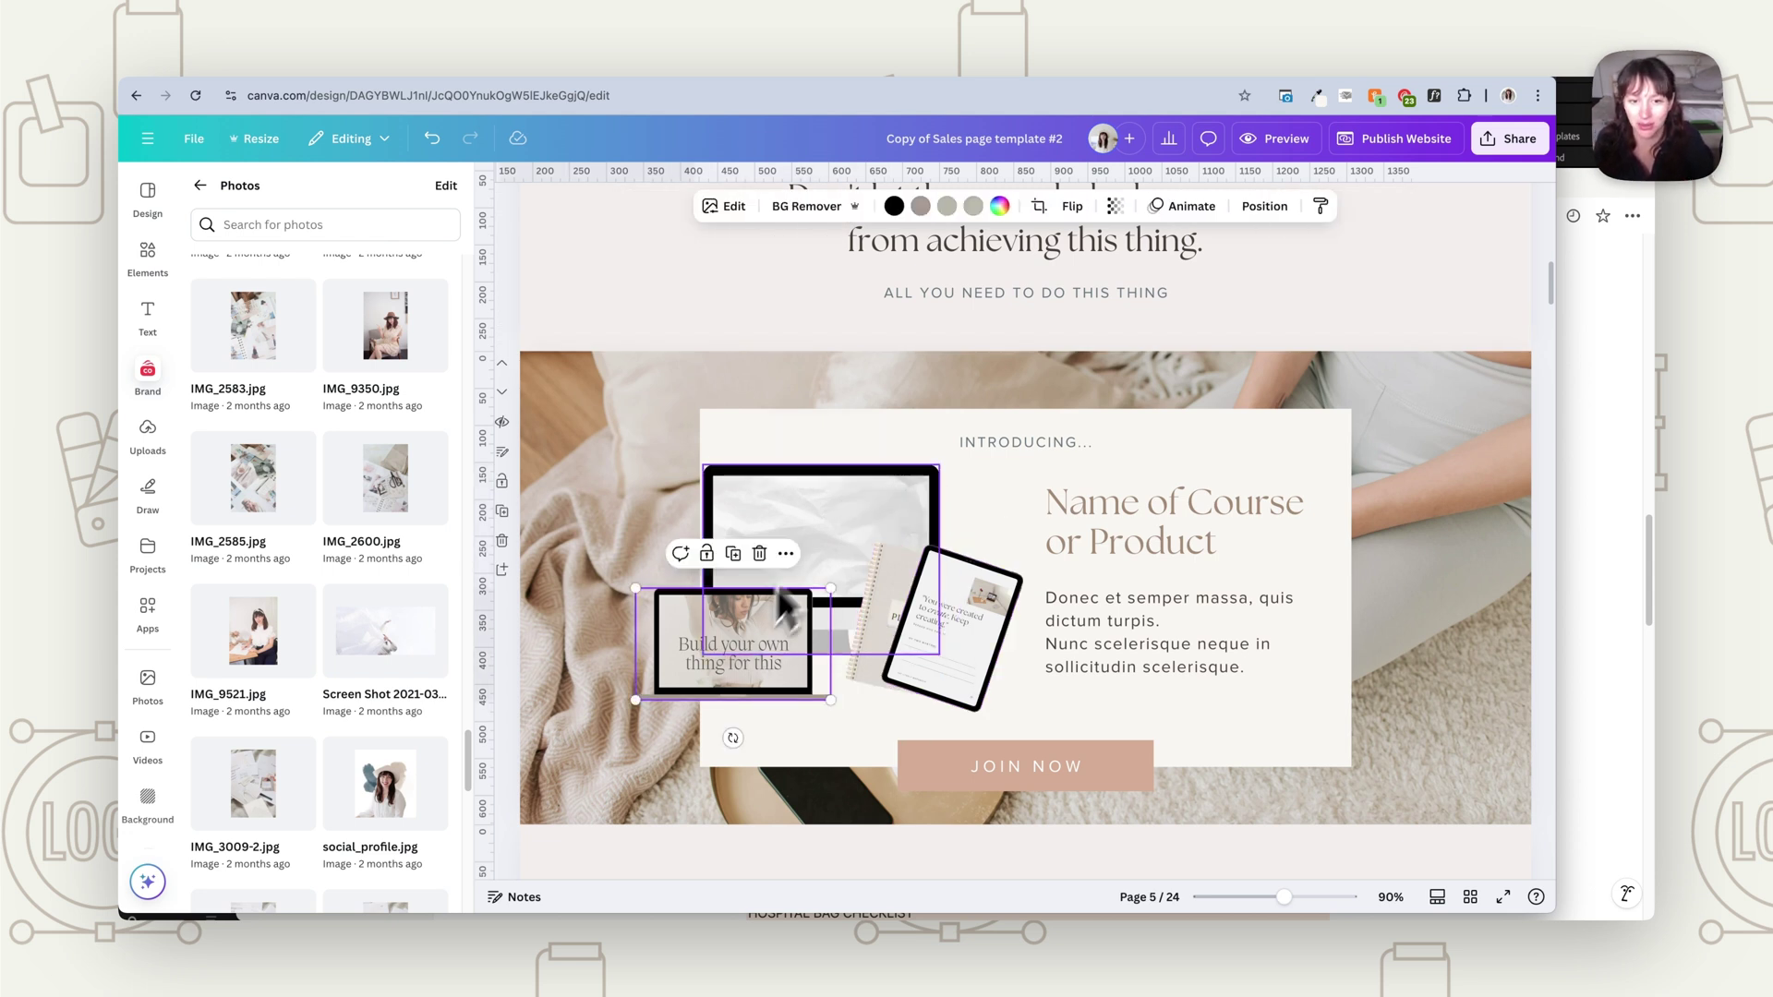
{"action": "left_click", "coordinate": [818, 523]}
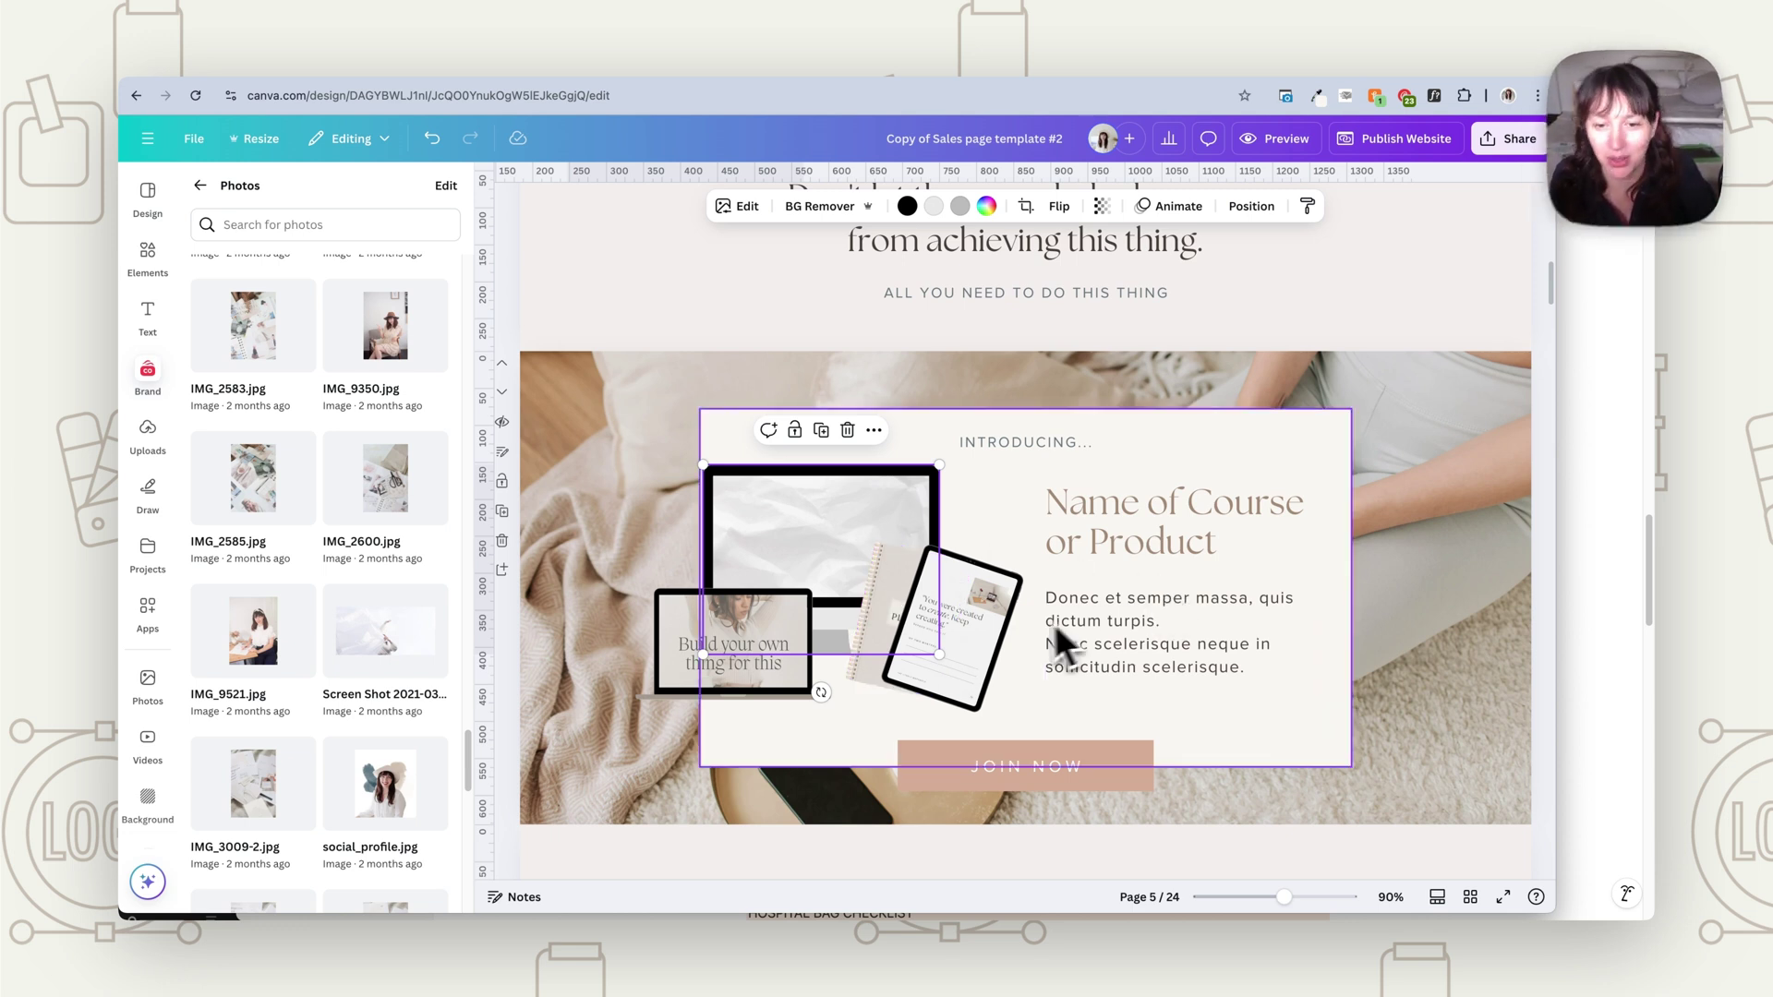
{"action": "left_click", "coordinate": [994, 633]}
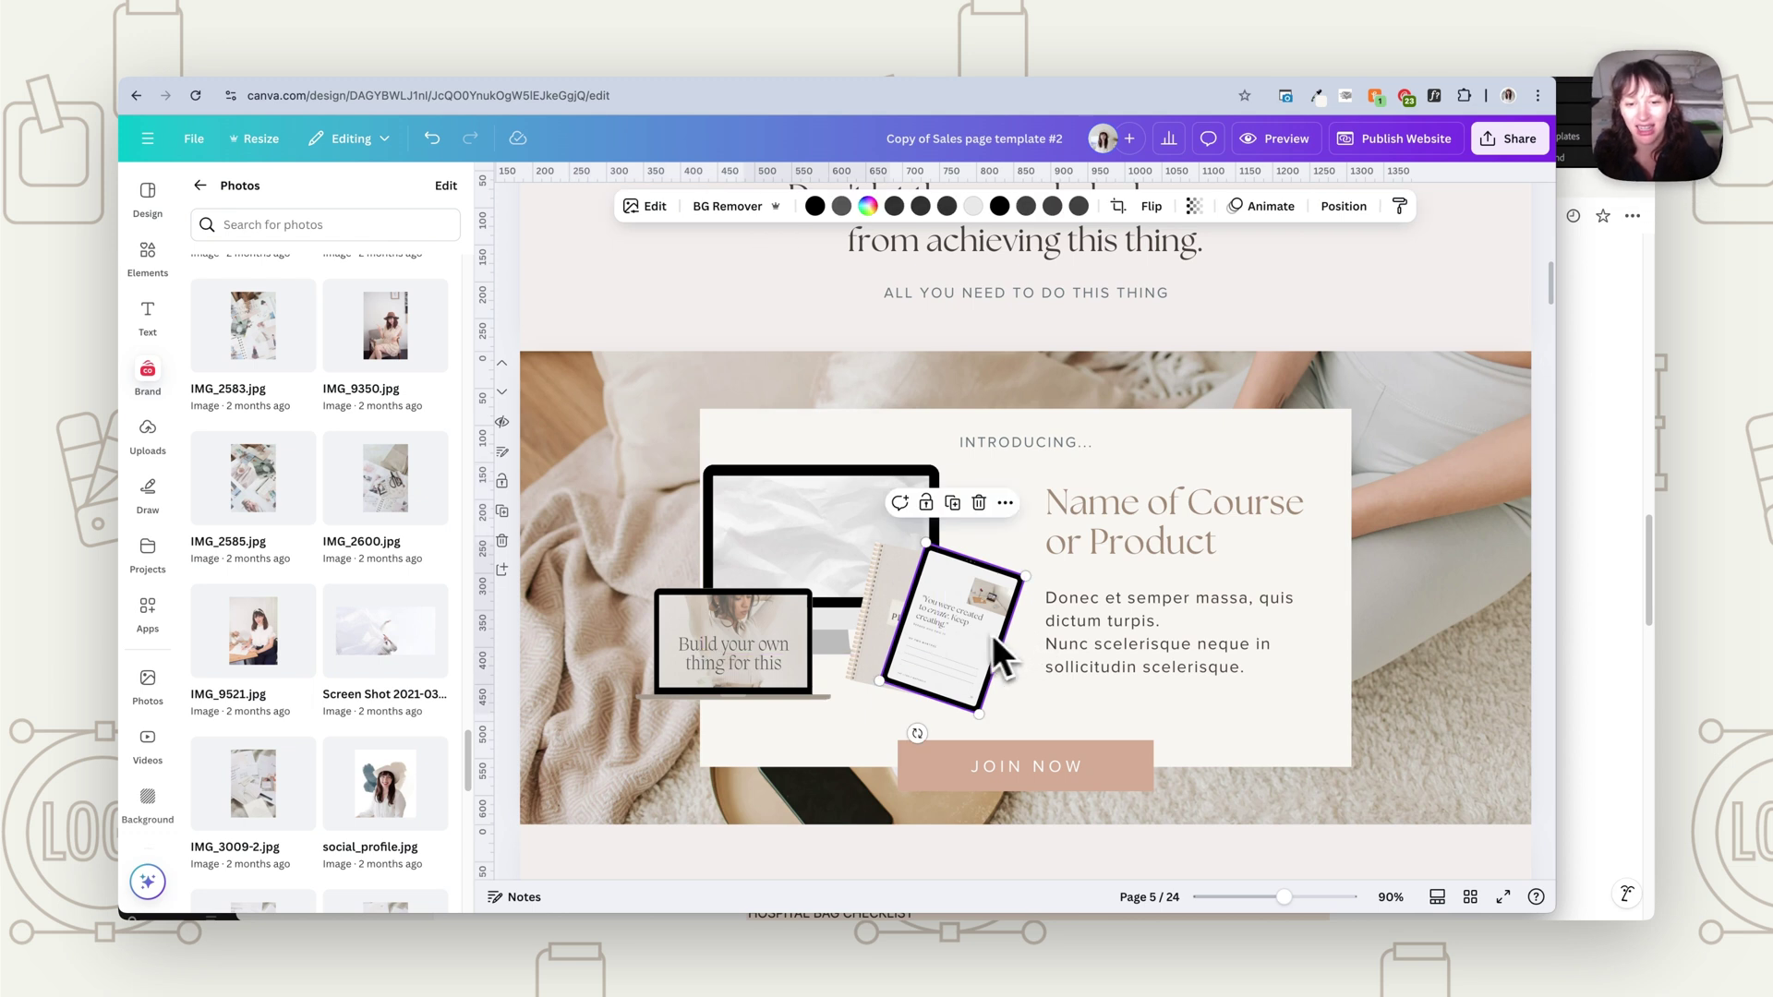
{"action": "left_click", "coordinate": [823, 545]}
- Fill the tablet mockup in the course introduction section with the uploaded "Your Brand Audit Checklist" image
{"action": "left_click", "coordinate": [147, 254]}
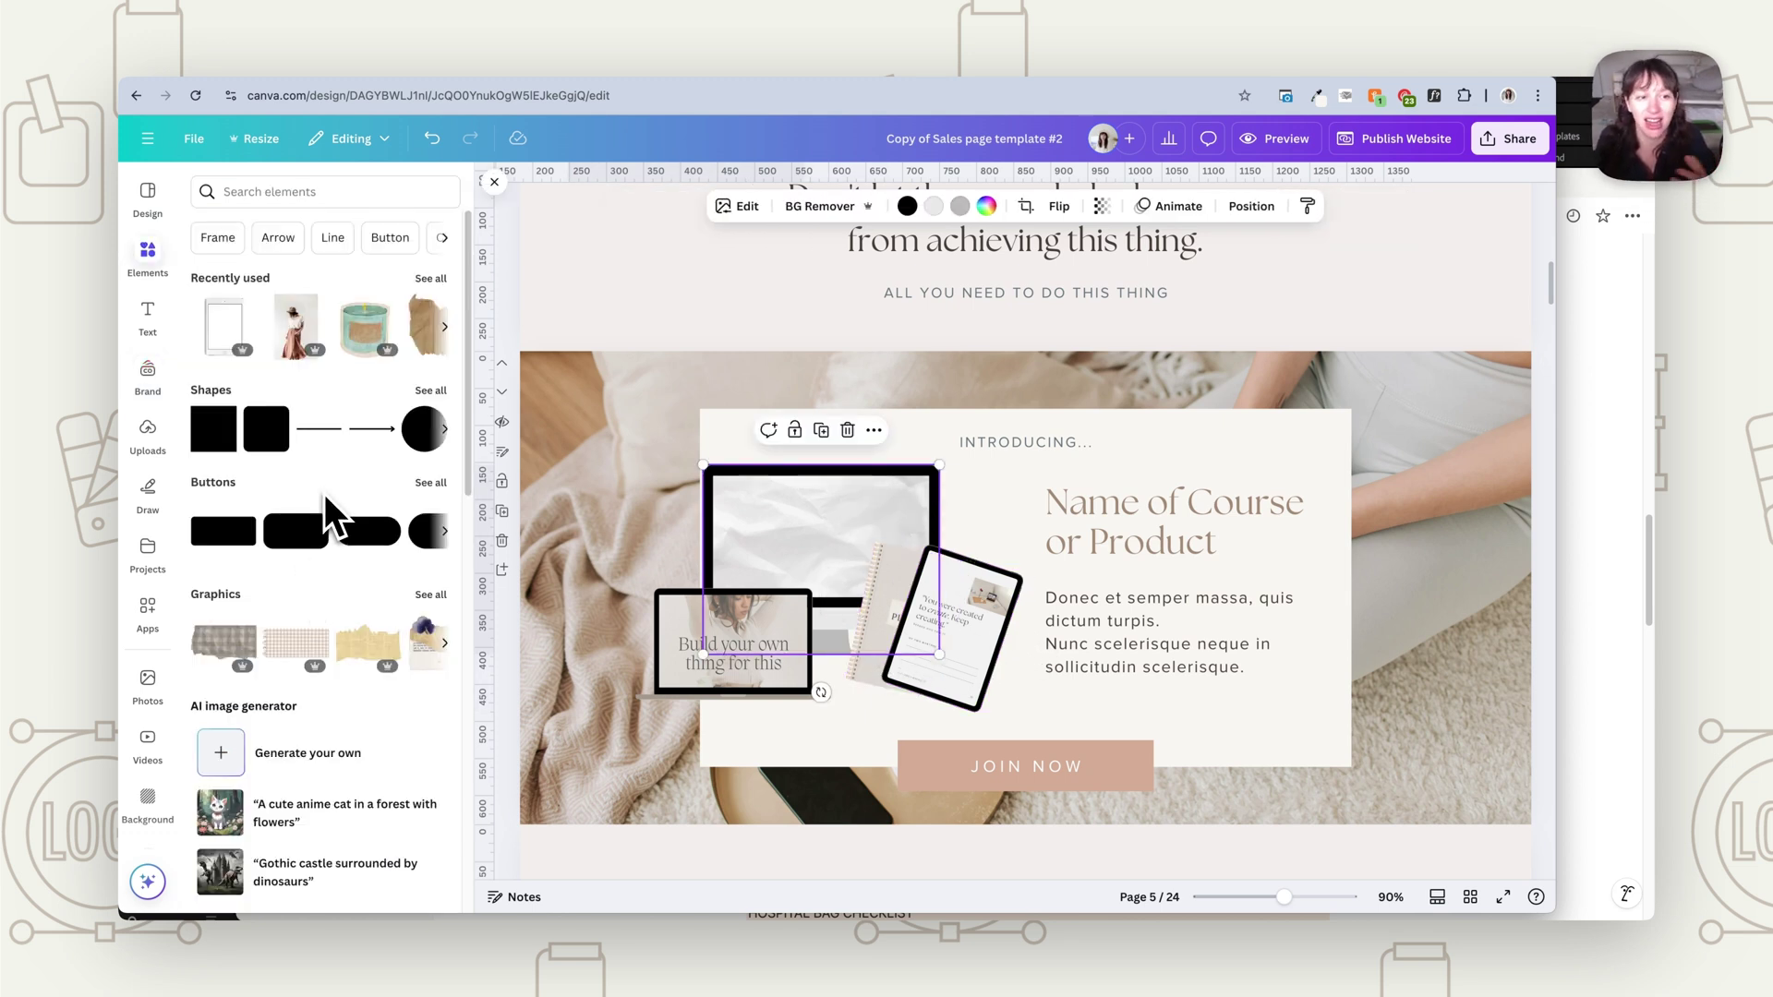
{"action": "left_click", "coordinate": [441, 281]}
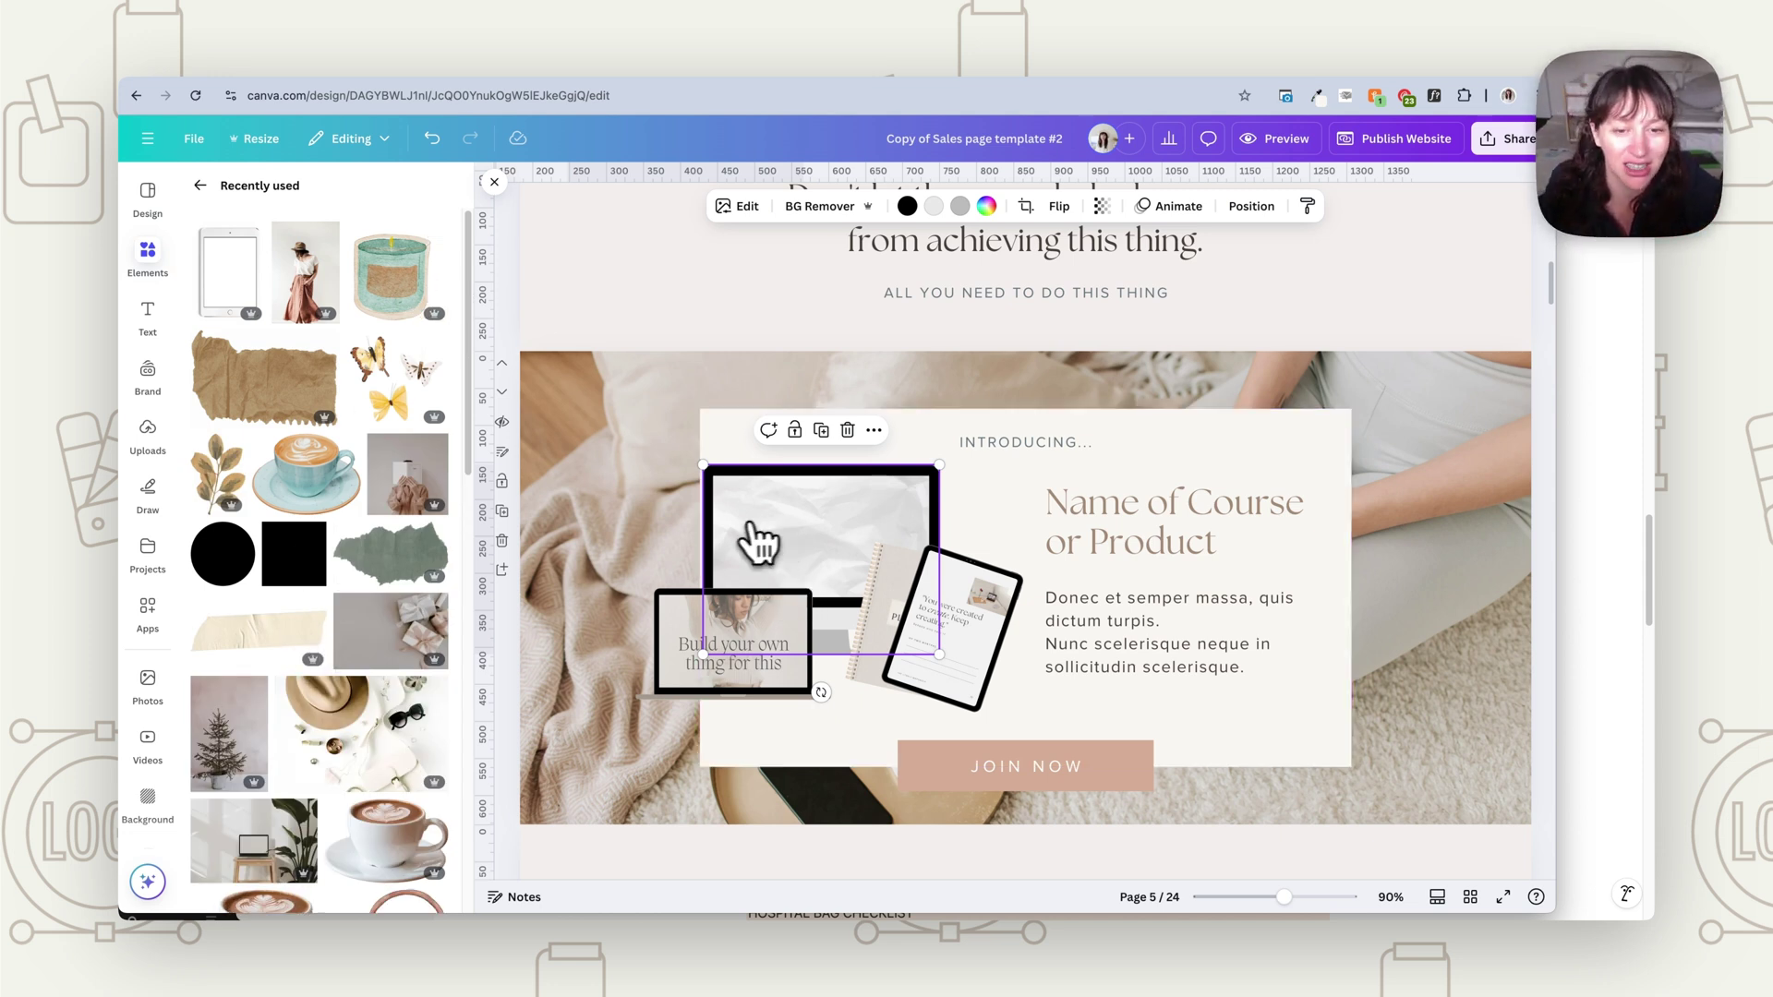
{"action": "left_click", "coordinate": [148, 434]}
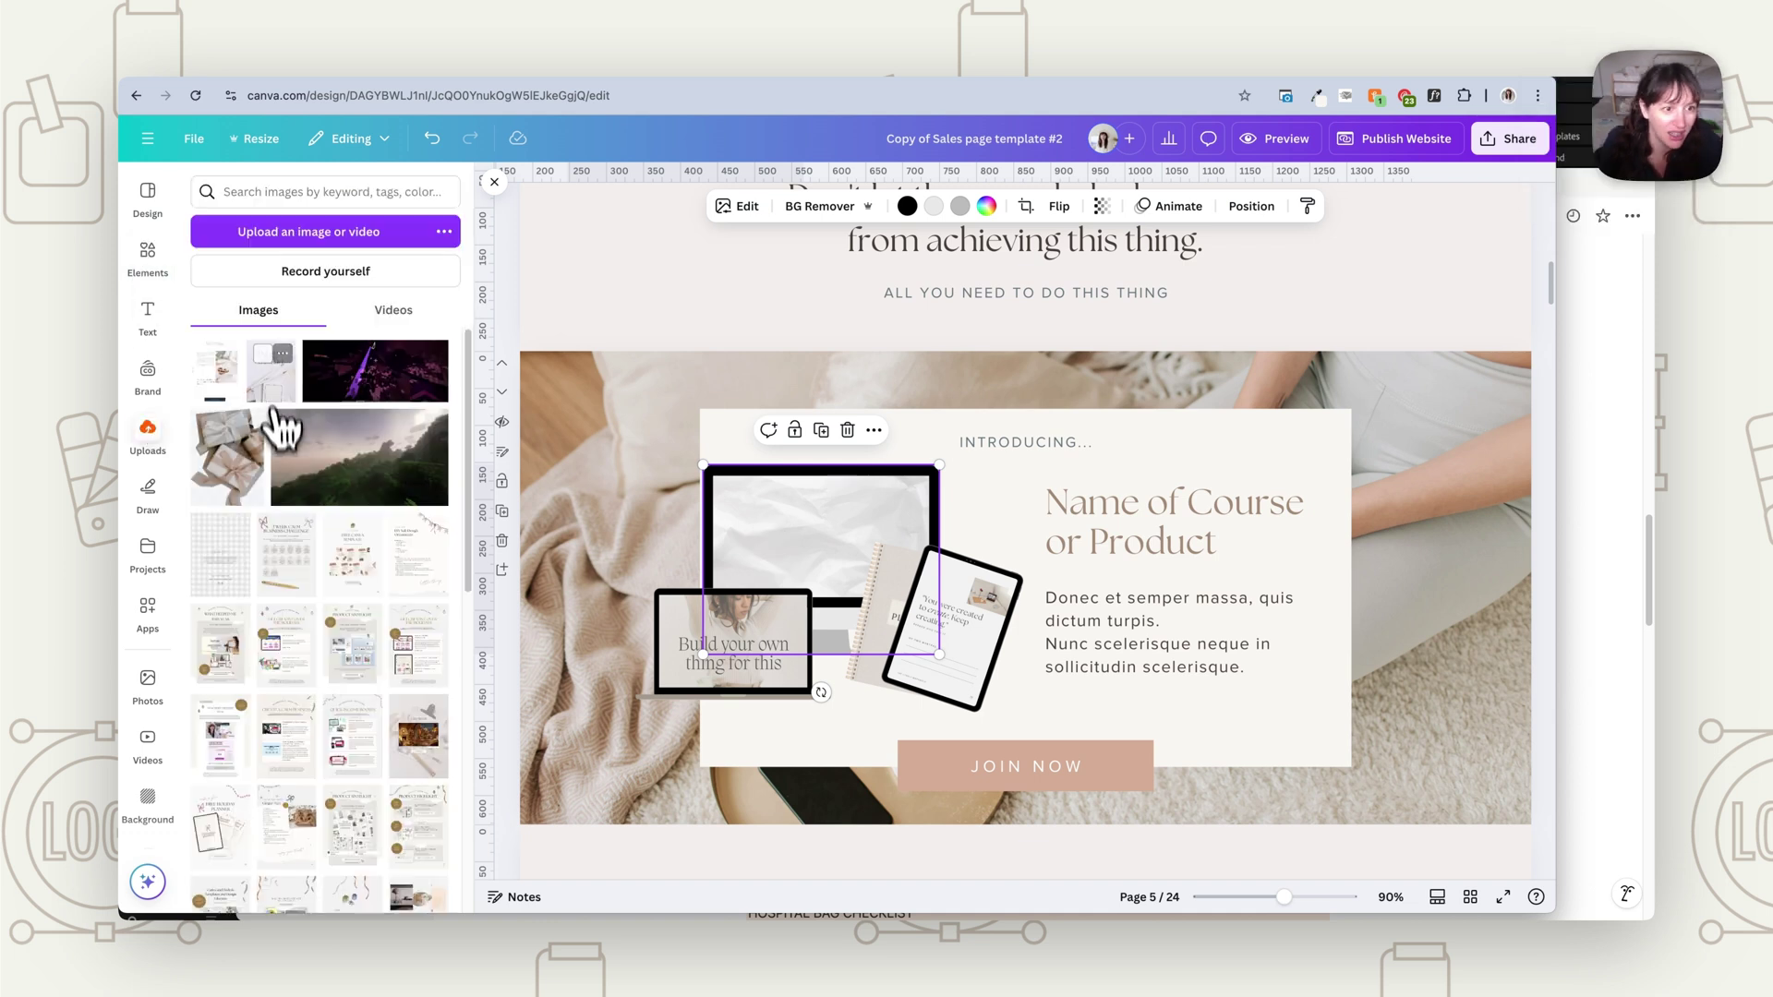
{"action": "left_click_drag", "start_coordinate": [352, 826], "coordinate": [951, 646]}
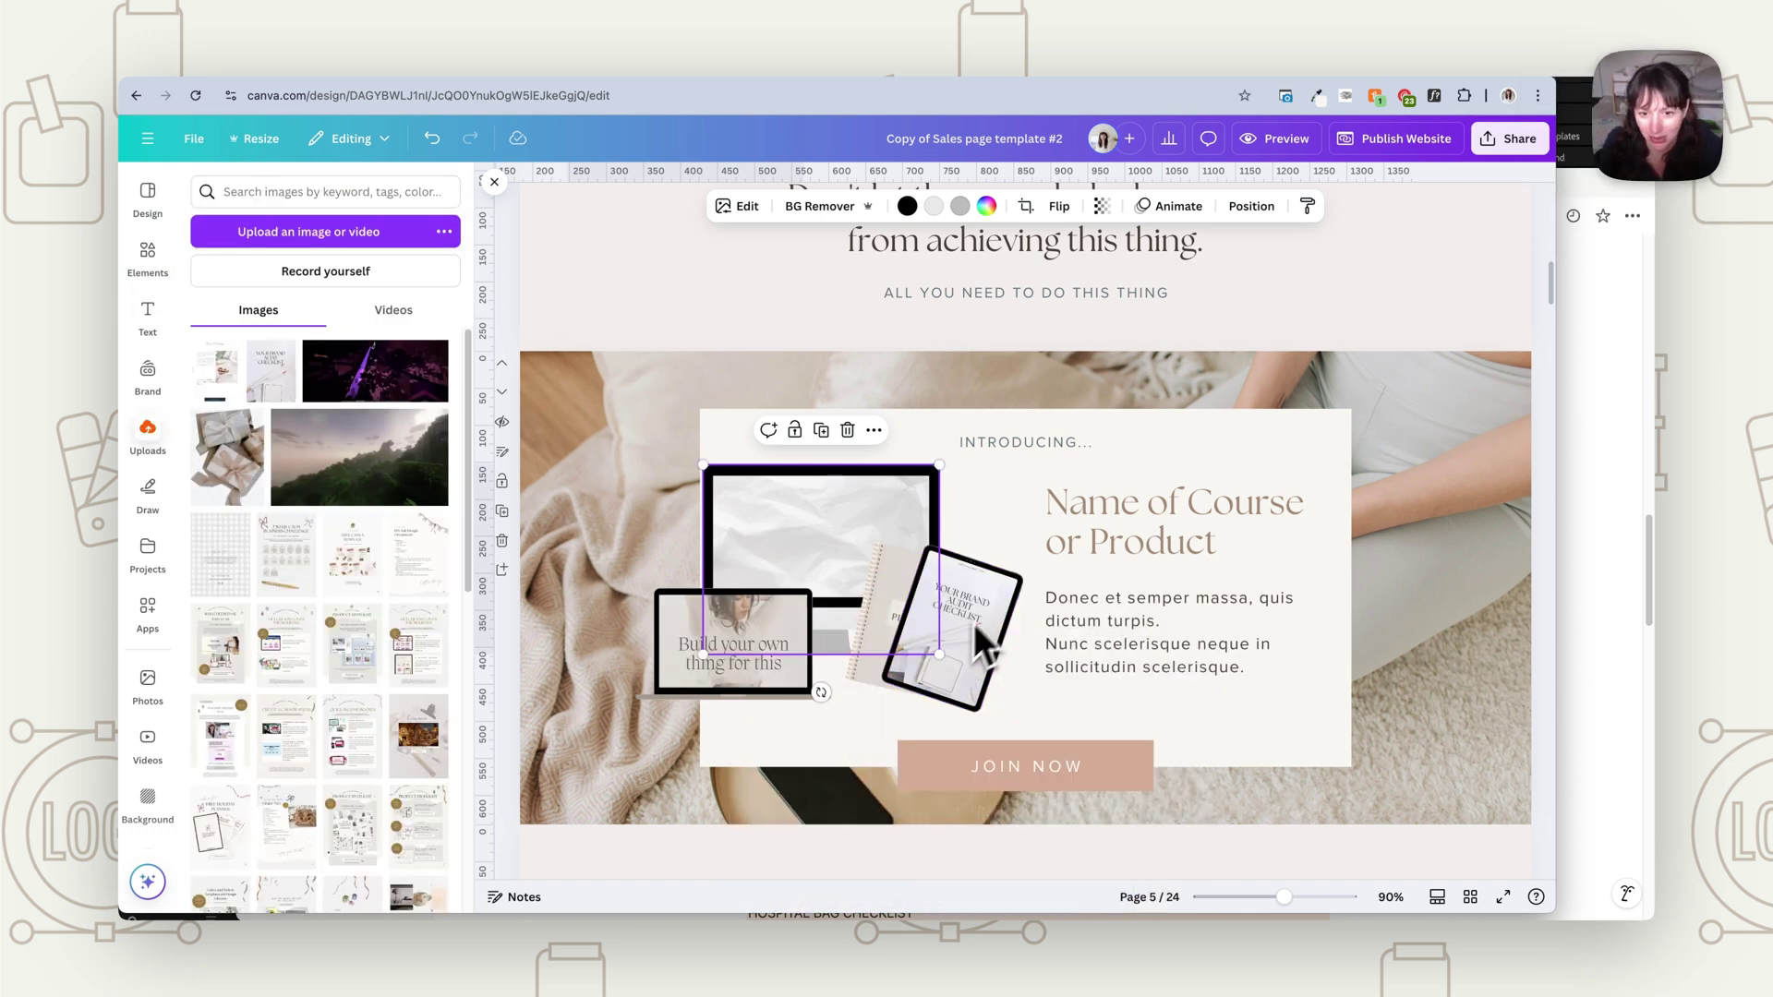
- Fill the desktop monitor mockup in the course introduction section with the uploaded 12.2-second website scrolling video
{"action": "left_click", "coordinate": [394, 310]}
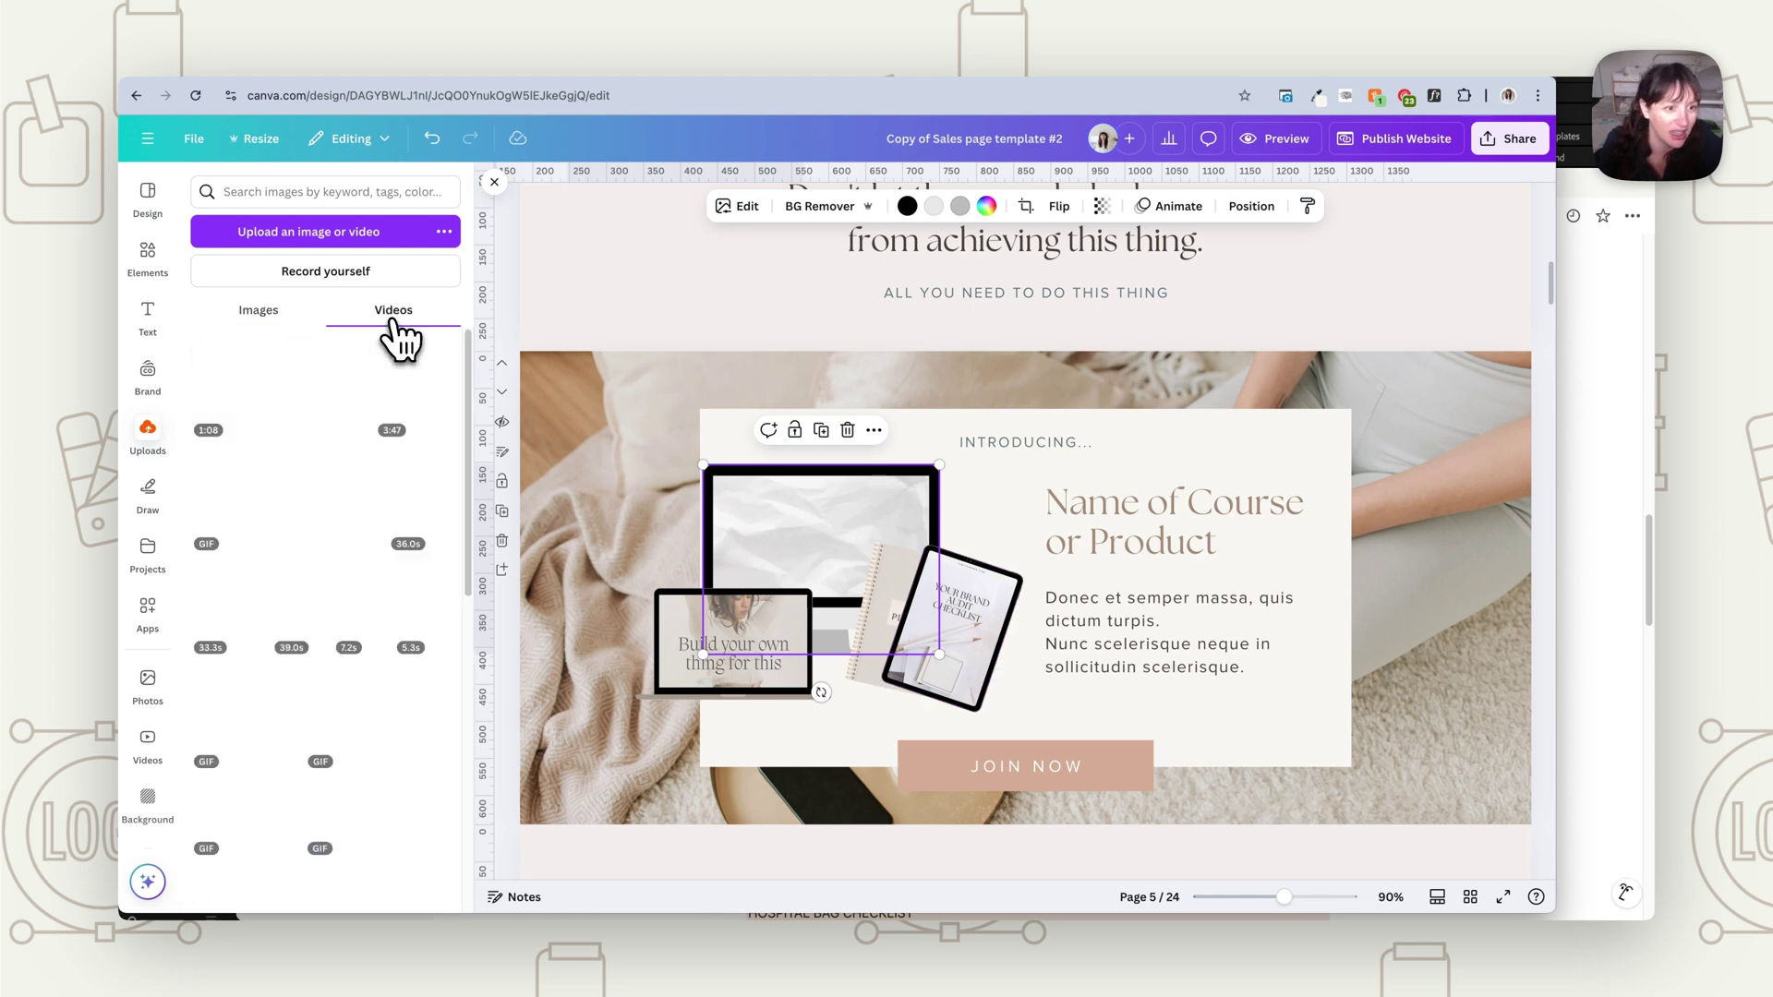
{"action": "scroll", "coordinate": [369, 554], "scroll_direction": "down", "scroll_amount": 10}
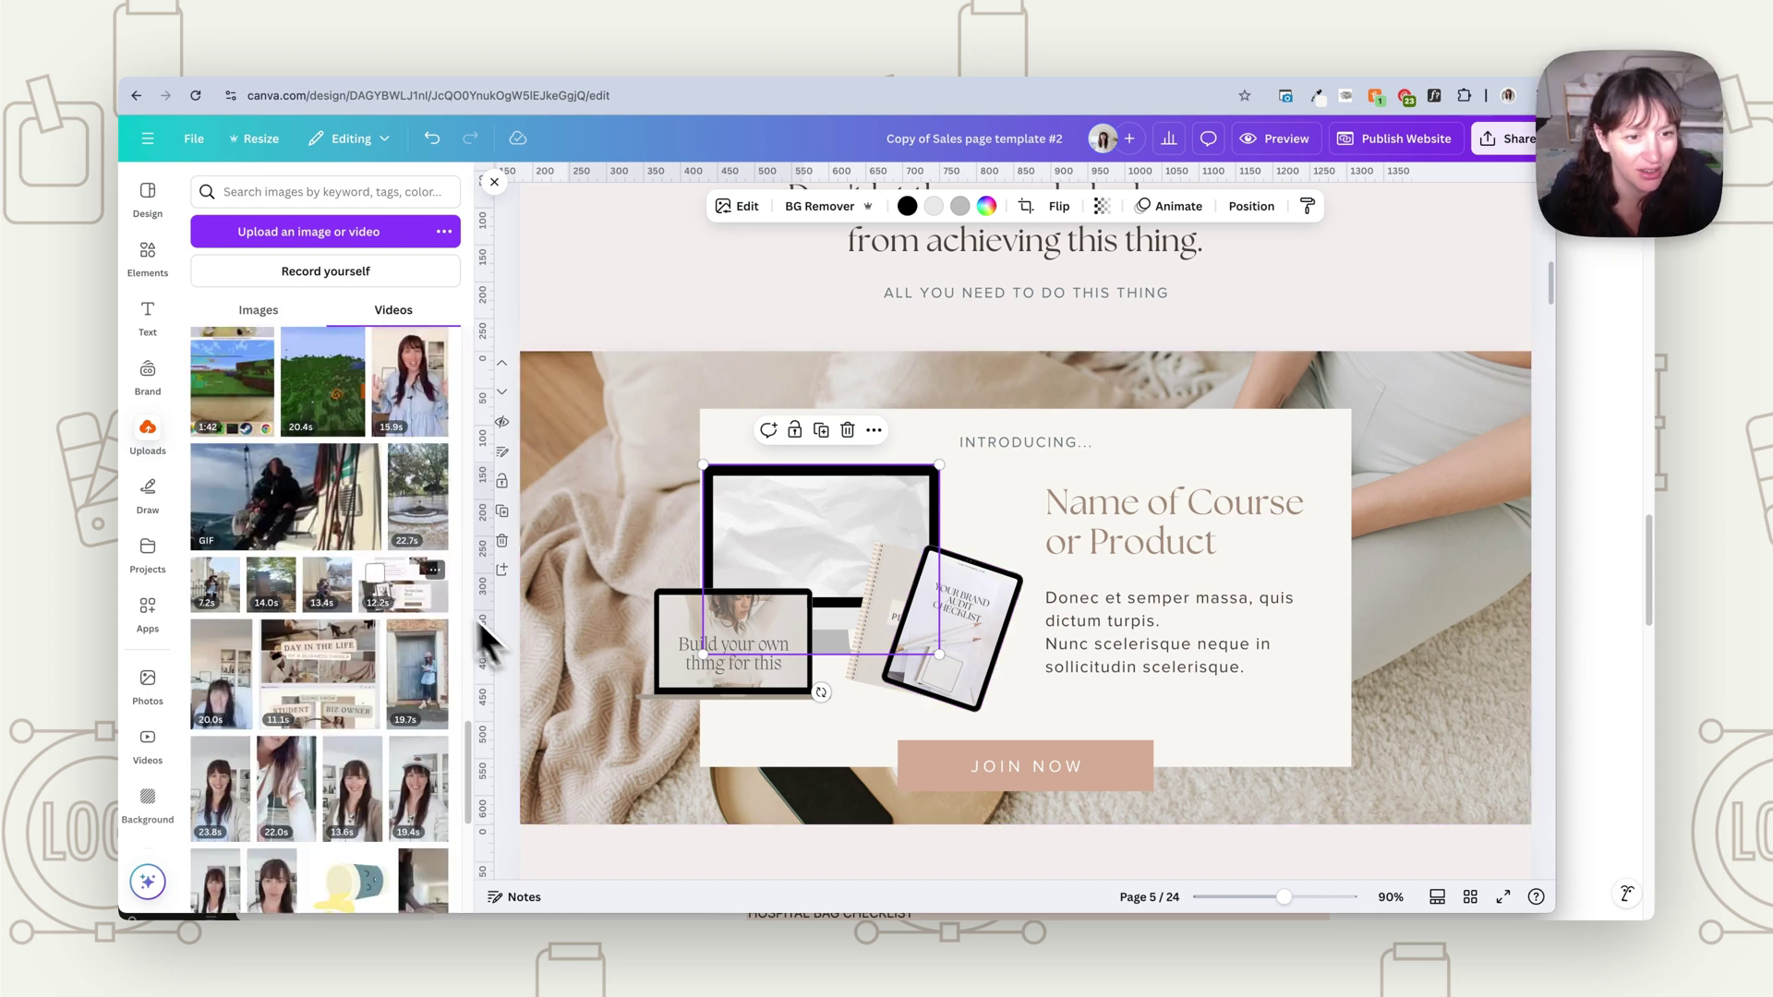
{"action": "left_click_drag", "start_coordinate": [415, 637], "coordinate": [754, 559]}
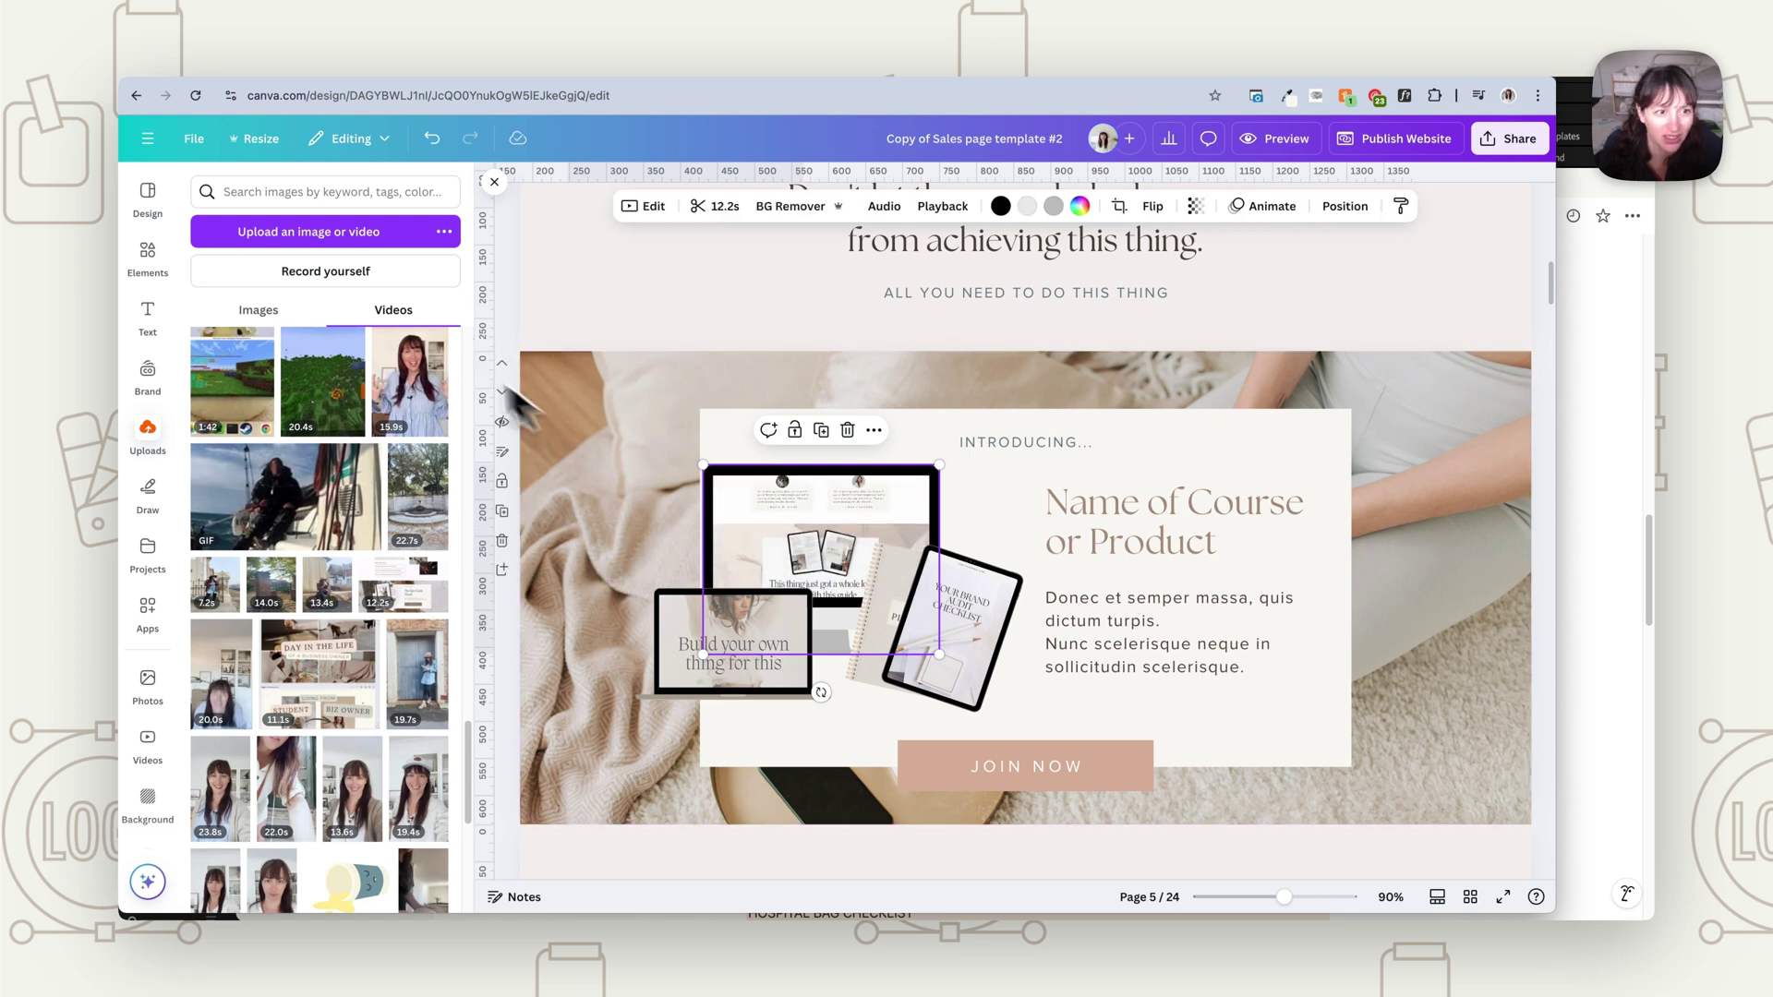
{"action": "left_click", "coordinate": [261, 311]}
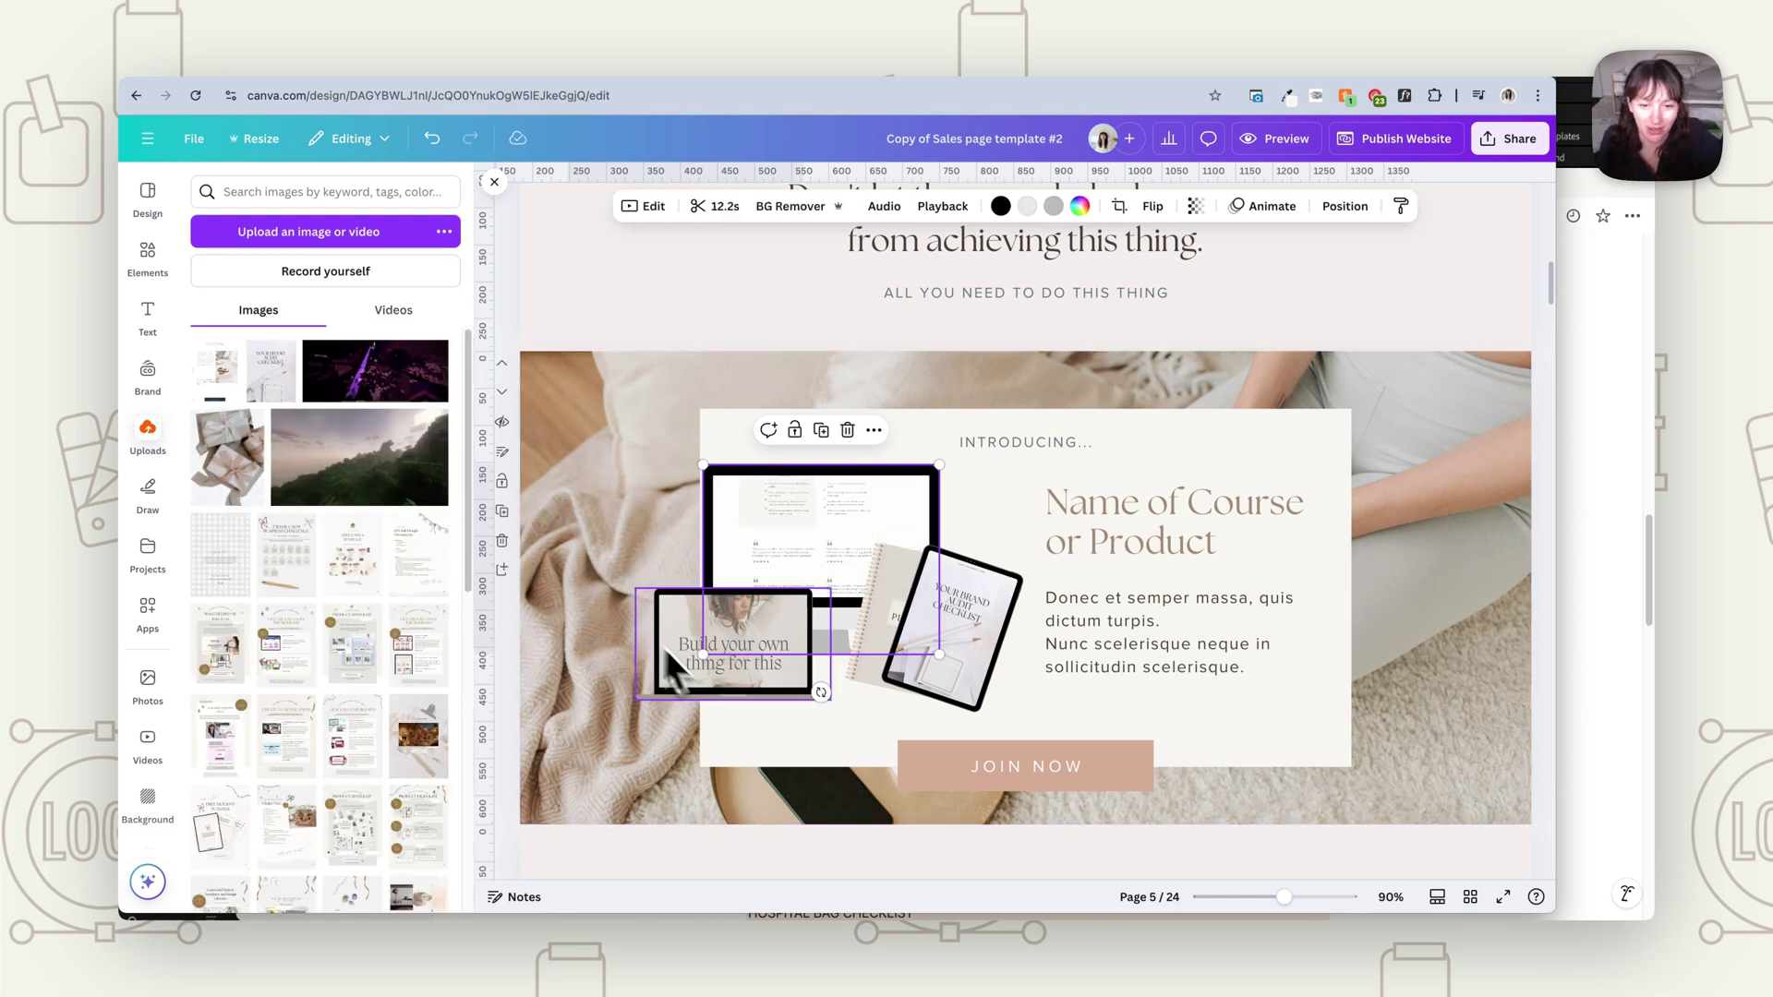
{"action": "left_click", "coordinate": [1445, 769]}
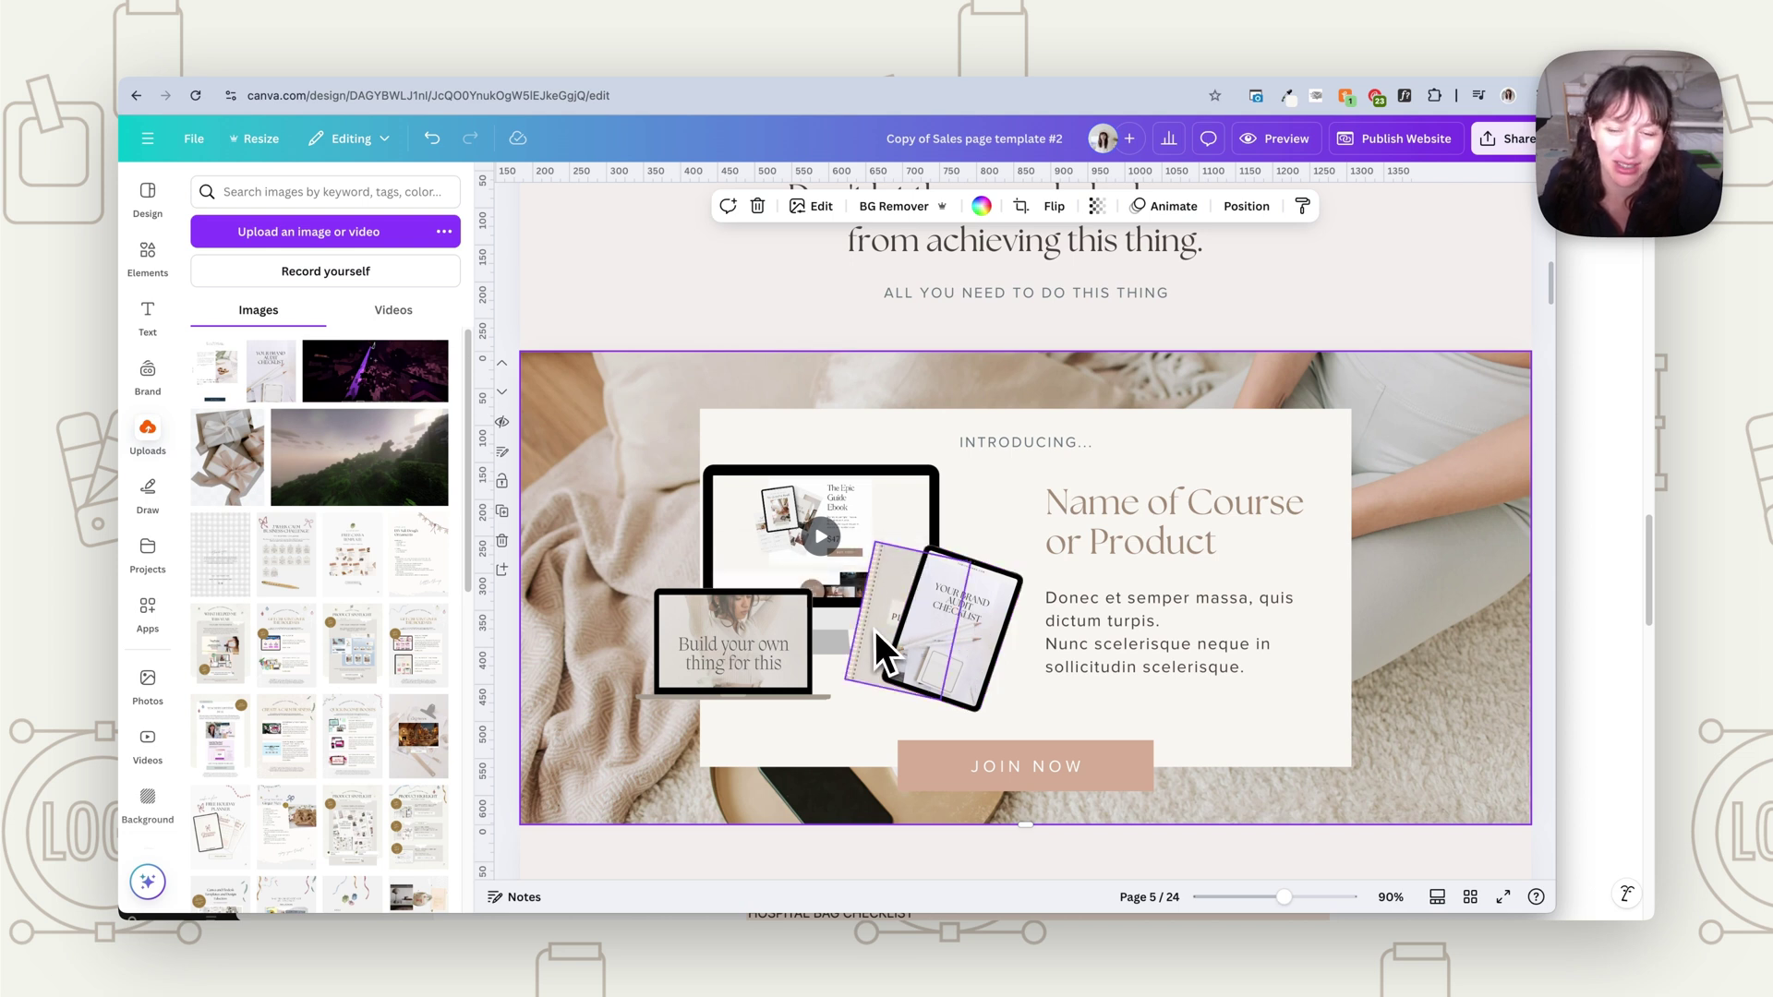
- Preview the course introduction section in mobile and desktop views to check the video playing in the monitor mockup
{"action": "left_click", "coordinate": [1277, 138]}
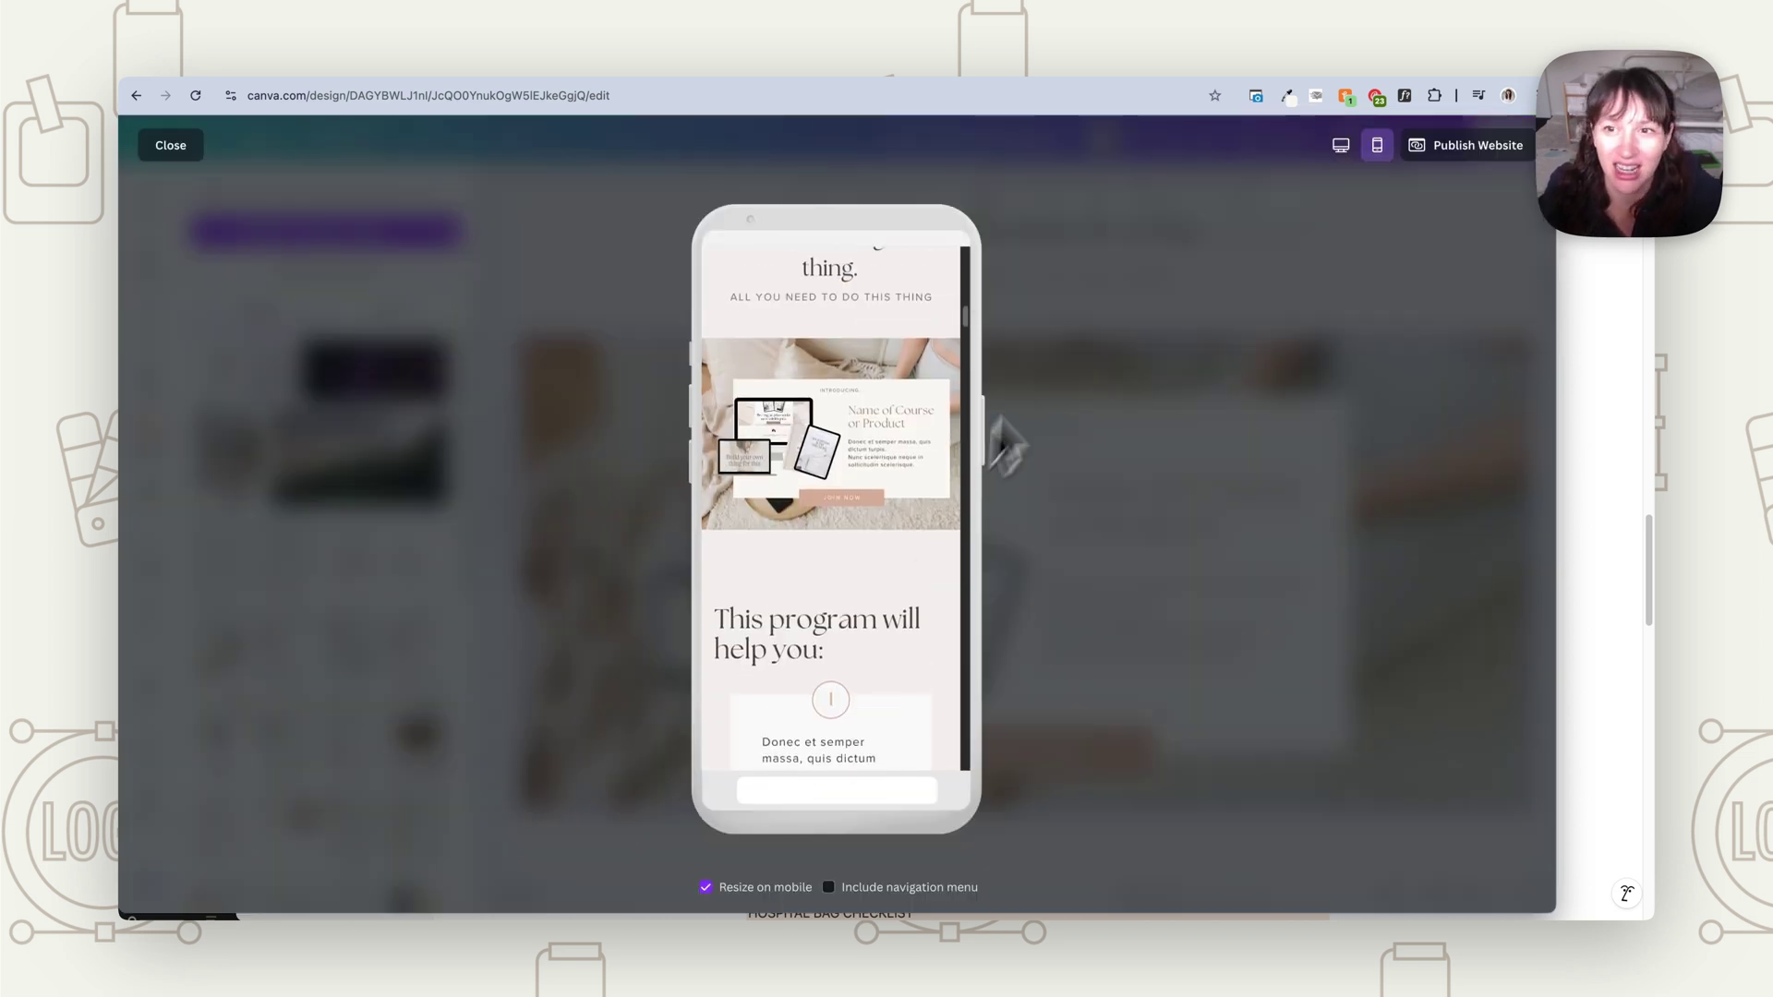
{"action": "left_click", "coordinate": [1341, 148]}
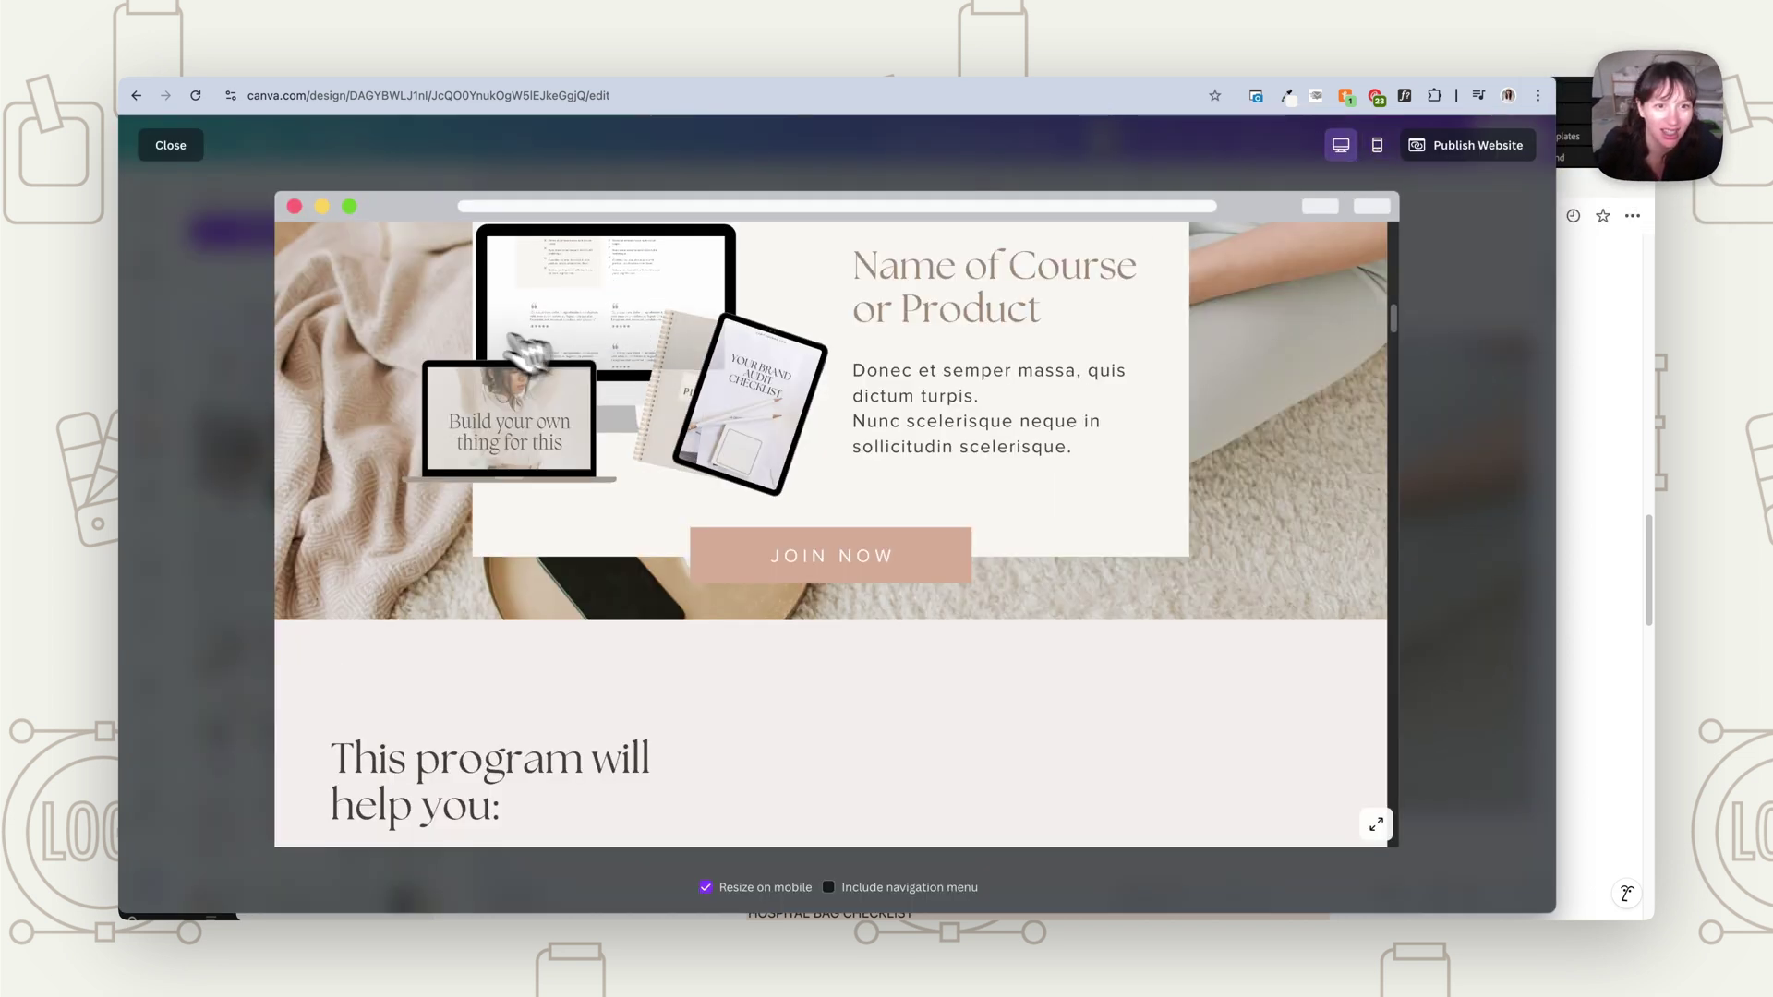
{"action": "scroll", "coordinate": [602, 333], "scroll_direction": "up", "scroll_amount": 2}
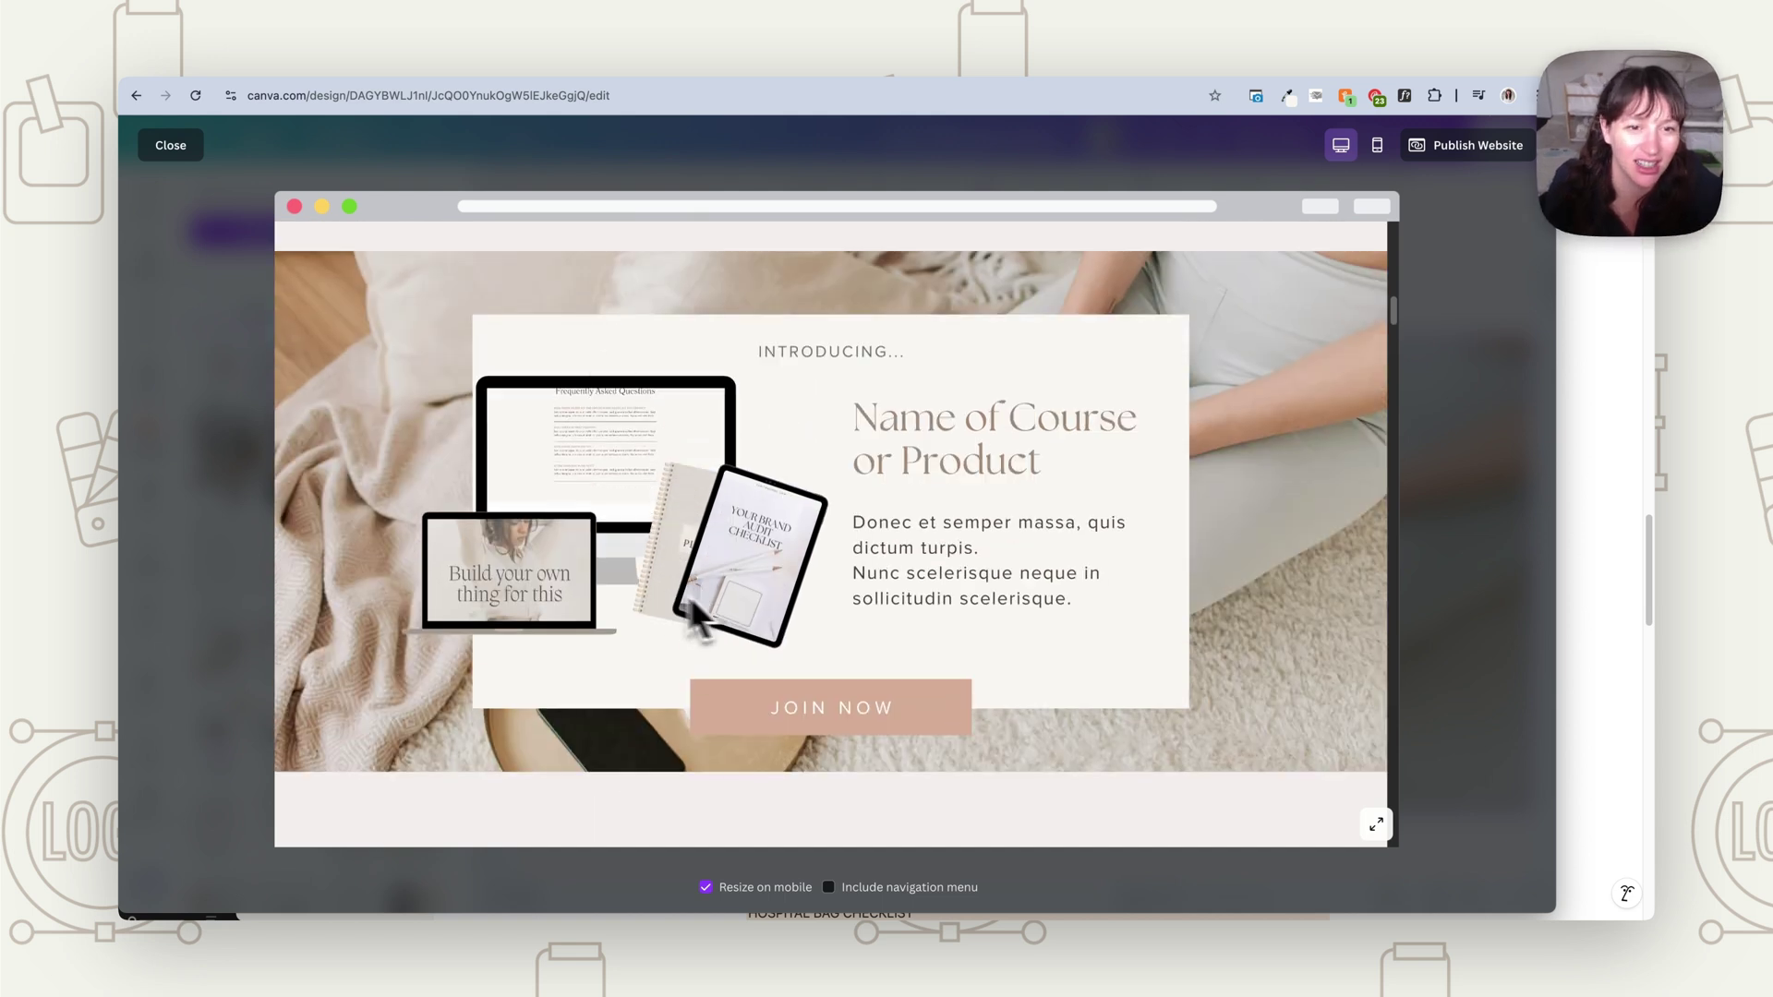
{"action": "left_click", "coordinate": [177, 557]}
- Select the clock icon in the course closing banner and bring up the main elements library
{"action": "scroll", "coordinate": [1116, 689], "scroll_direction": "down", "scroll_amount": 5}
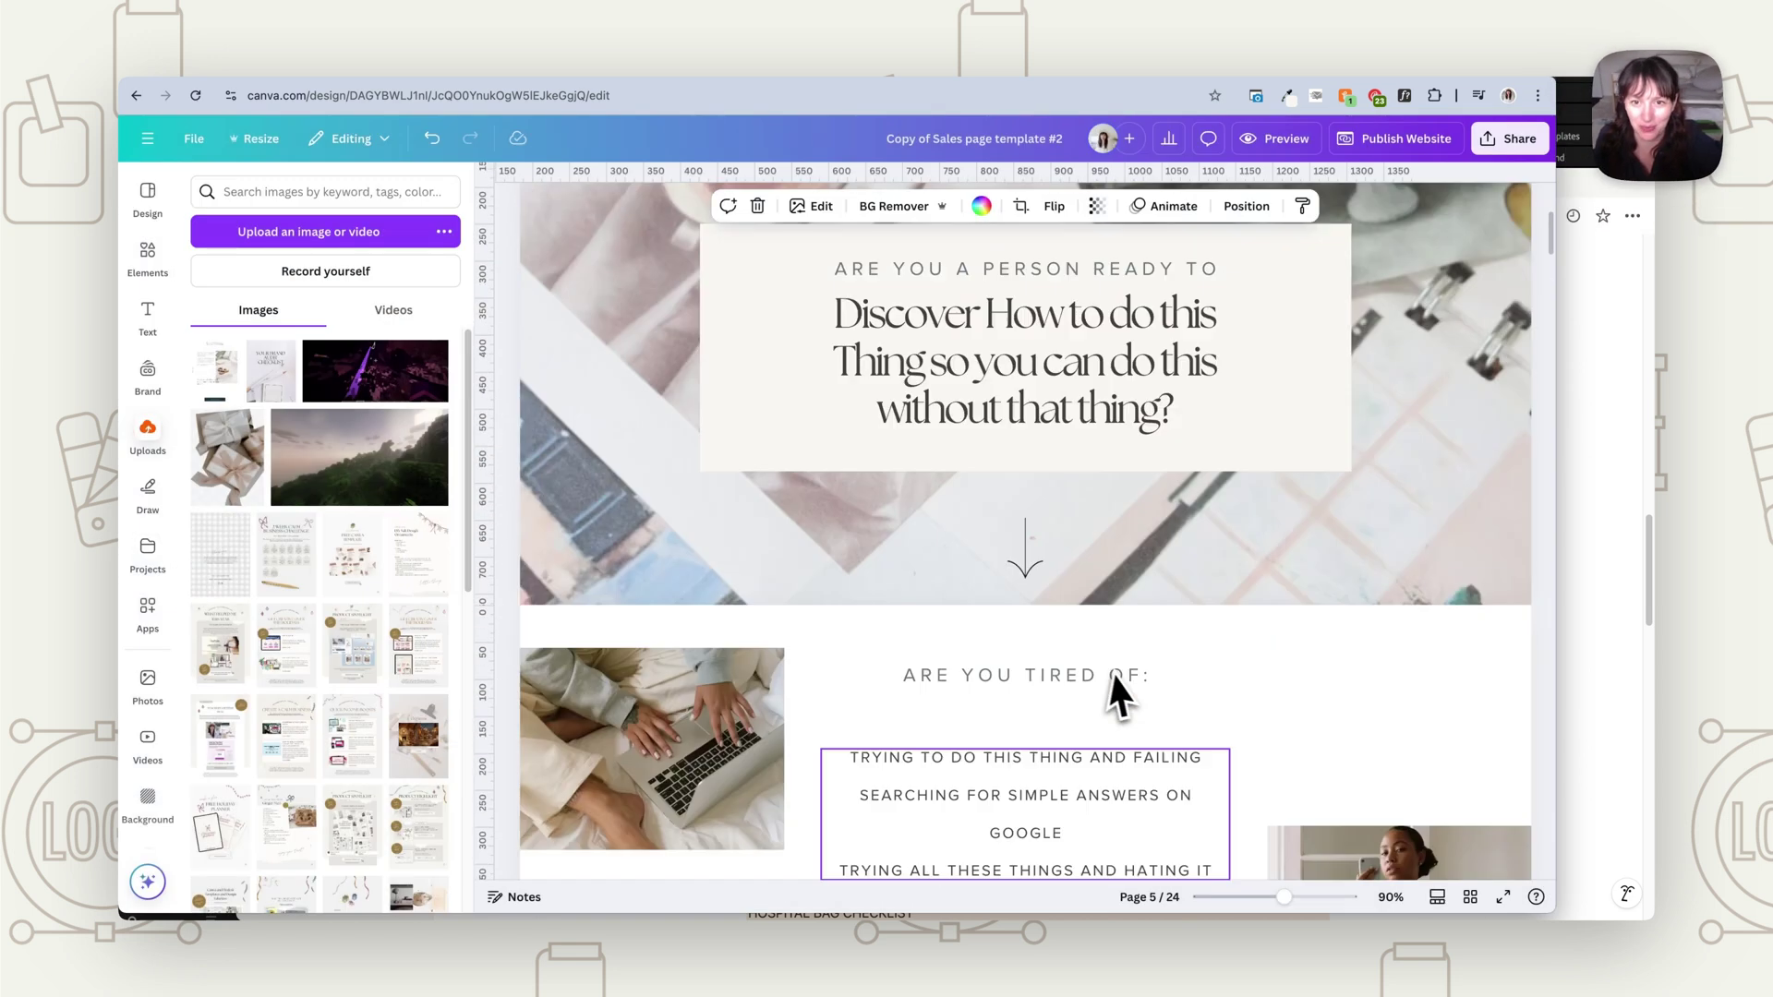
{"action": "scroll", "coordinate": [923, 462], "scroll_direction": "up", "scroll_amount": 3}
{"action": "left_click", "coordinate": [702, 275]}
{"action": "left_click", "coordinate": [701, 278]}
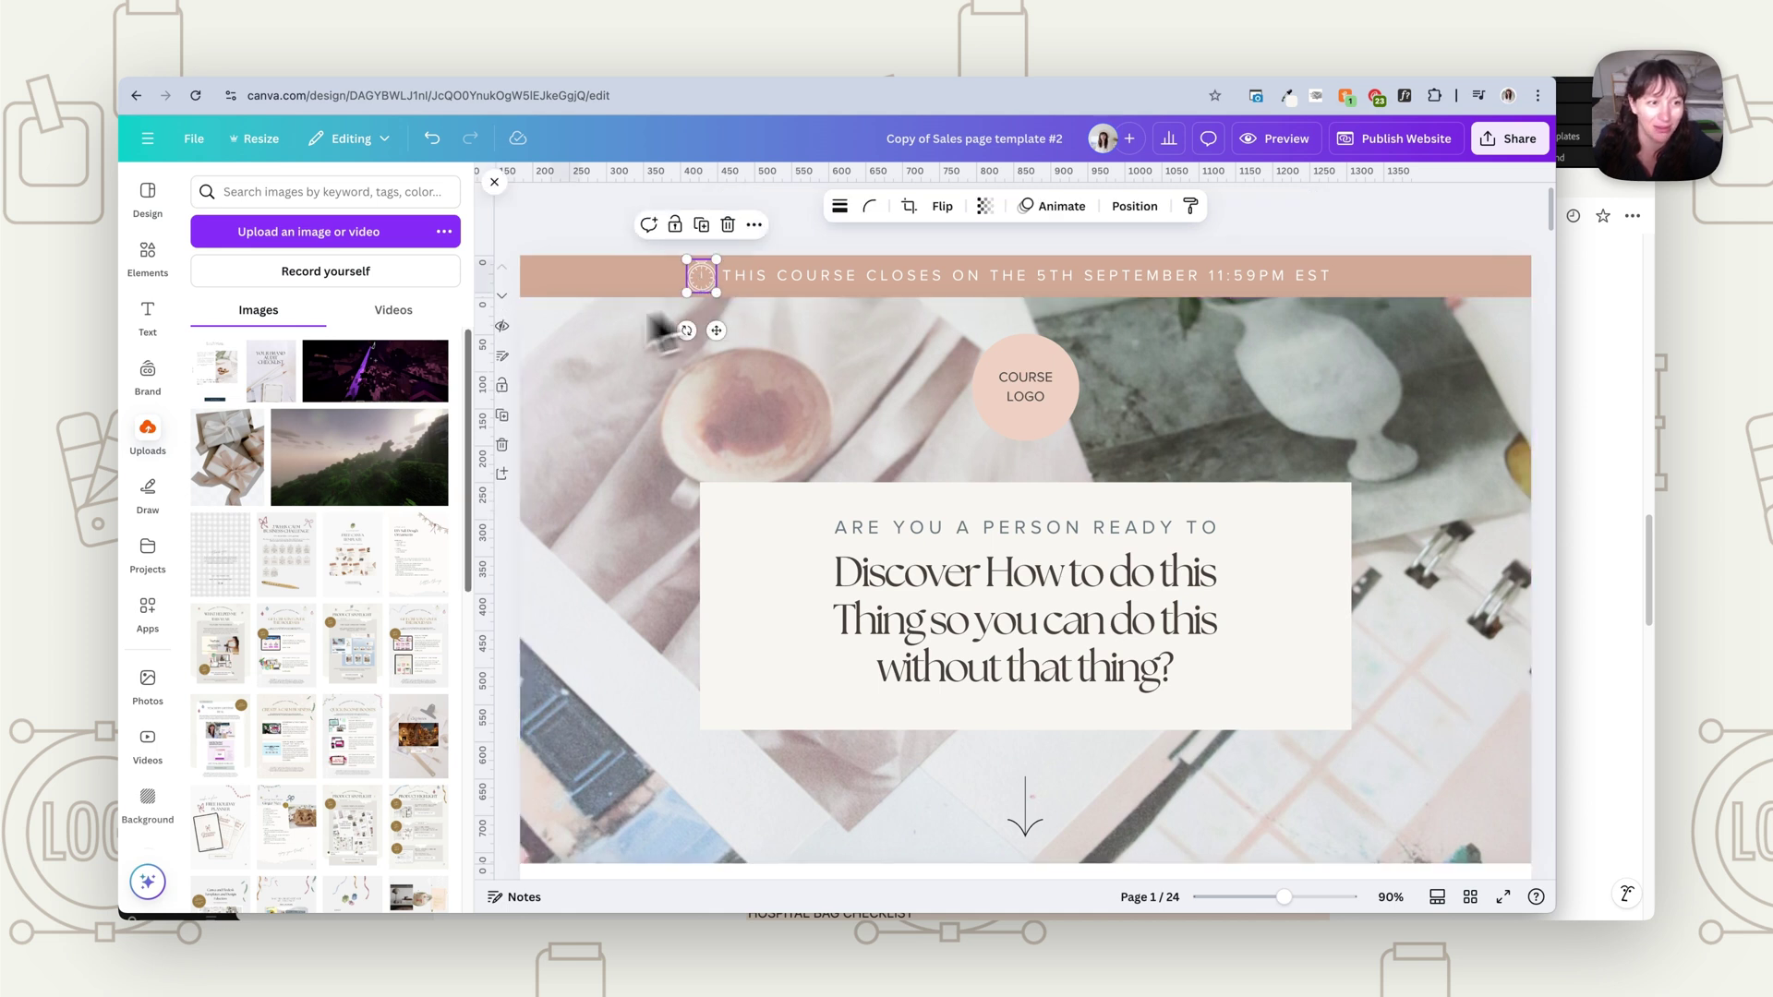
{"action": "left_click", "coordinate": [144, 277]}
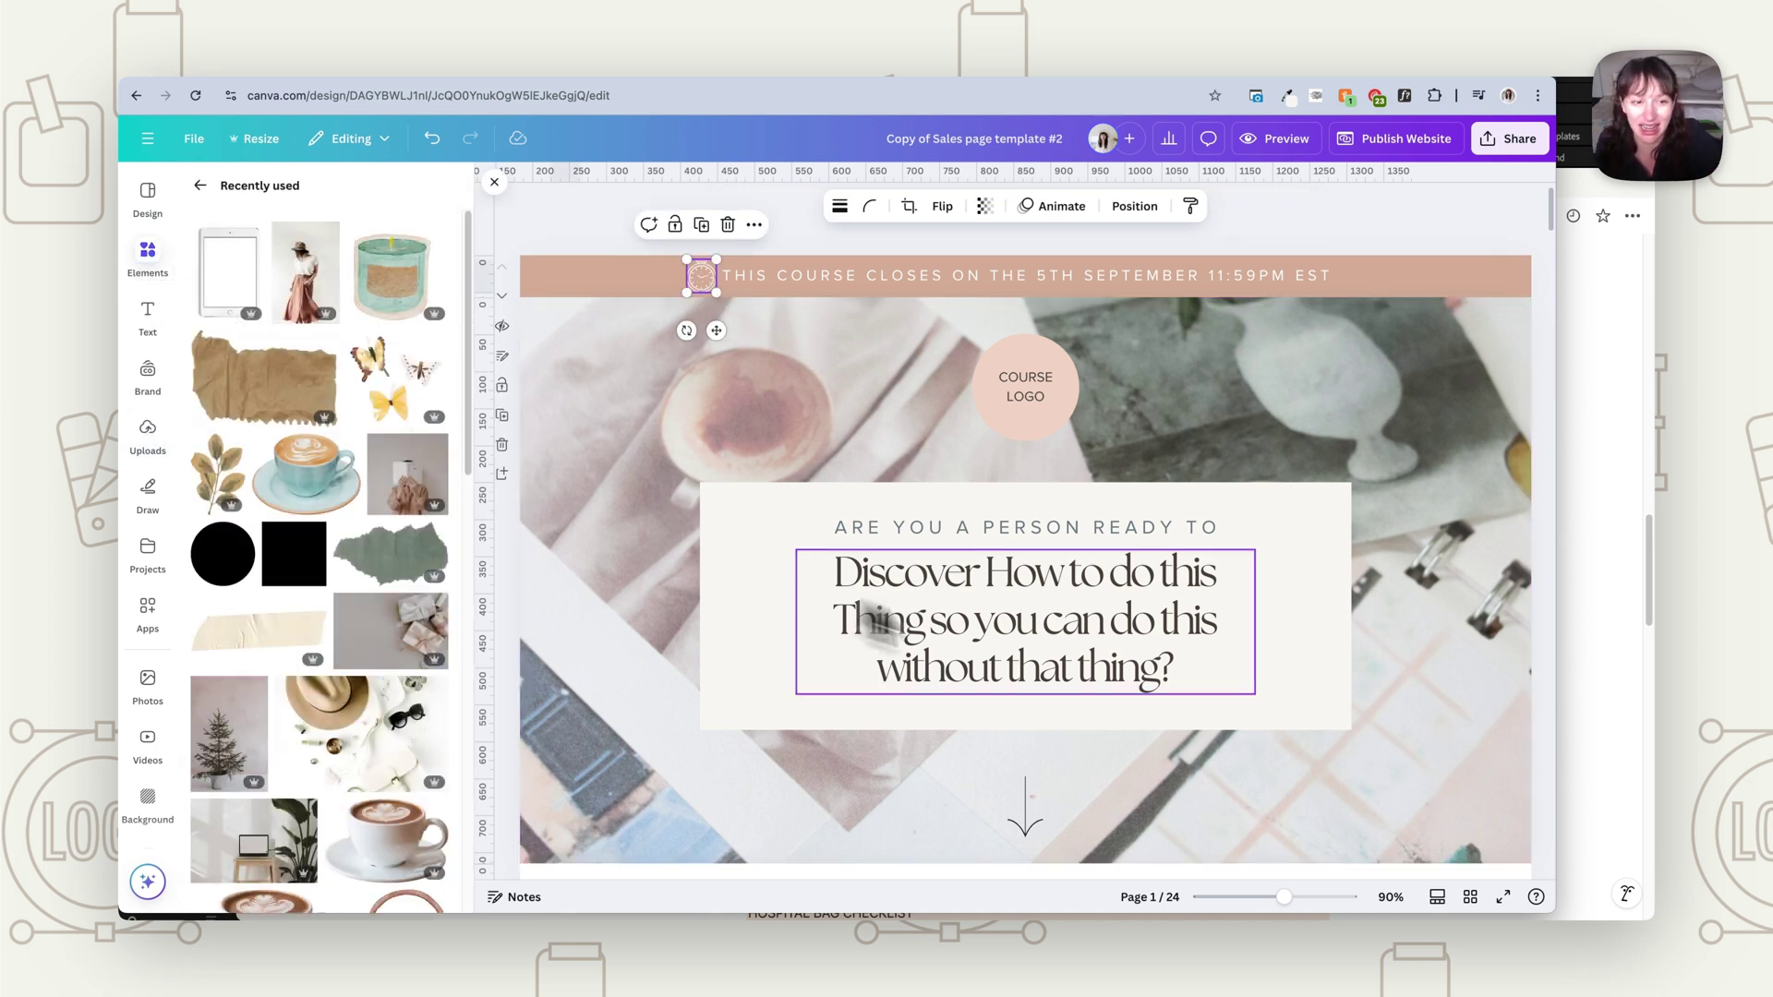
{"action": "left_click", "coordinate": [199, 186]}
- Review the sections down to the lessons in the editor and in the desktop website preview
{"action": "scroll", "coordinate": [1382, 757], "scroll_direction": "down", "scroll_amount": 10}
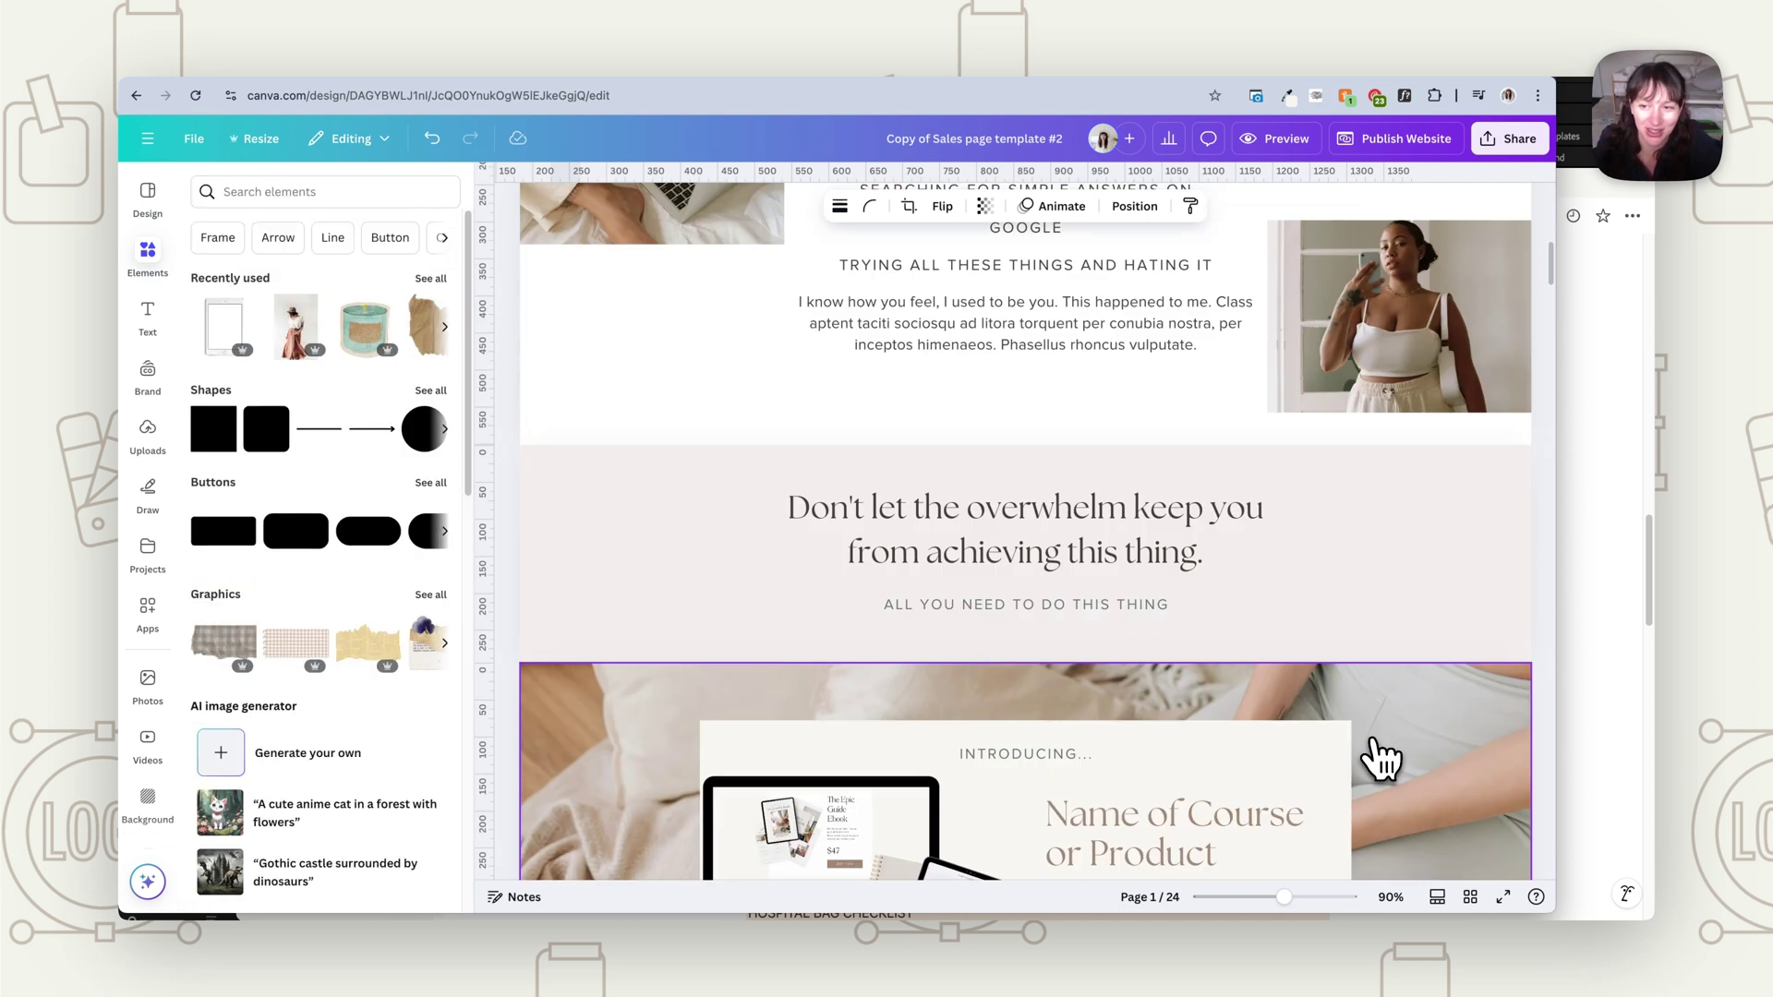
{"action": "scroll", "coordinate": [1383, 757], "scroll_direction": "down", "scroll_amount": 15}
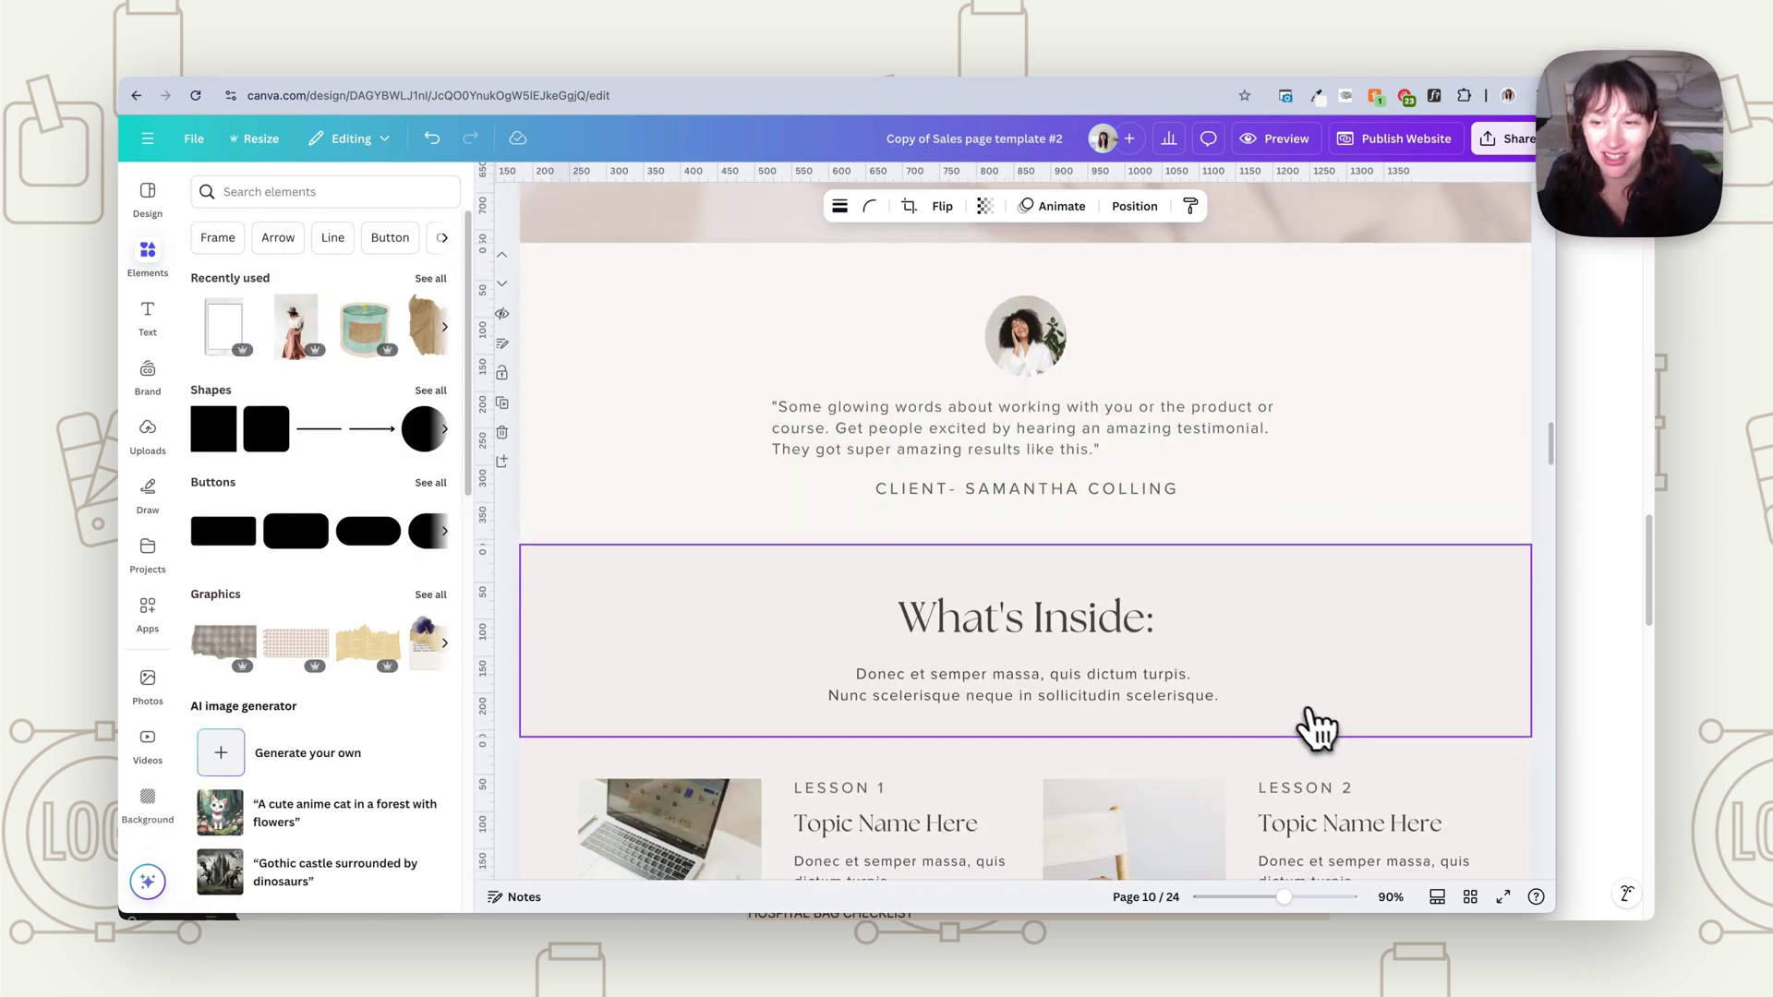
{"action": "scroll", "coordinate": [1301, 711], "scroll_direction": "down", "scroll_amount": 2}
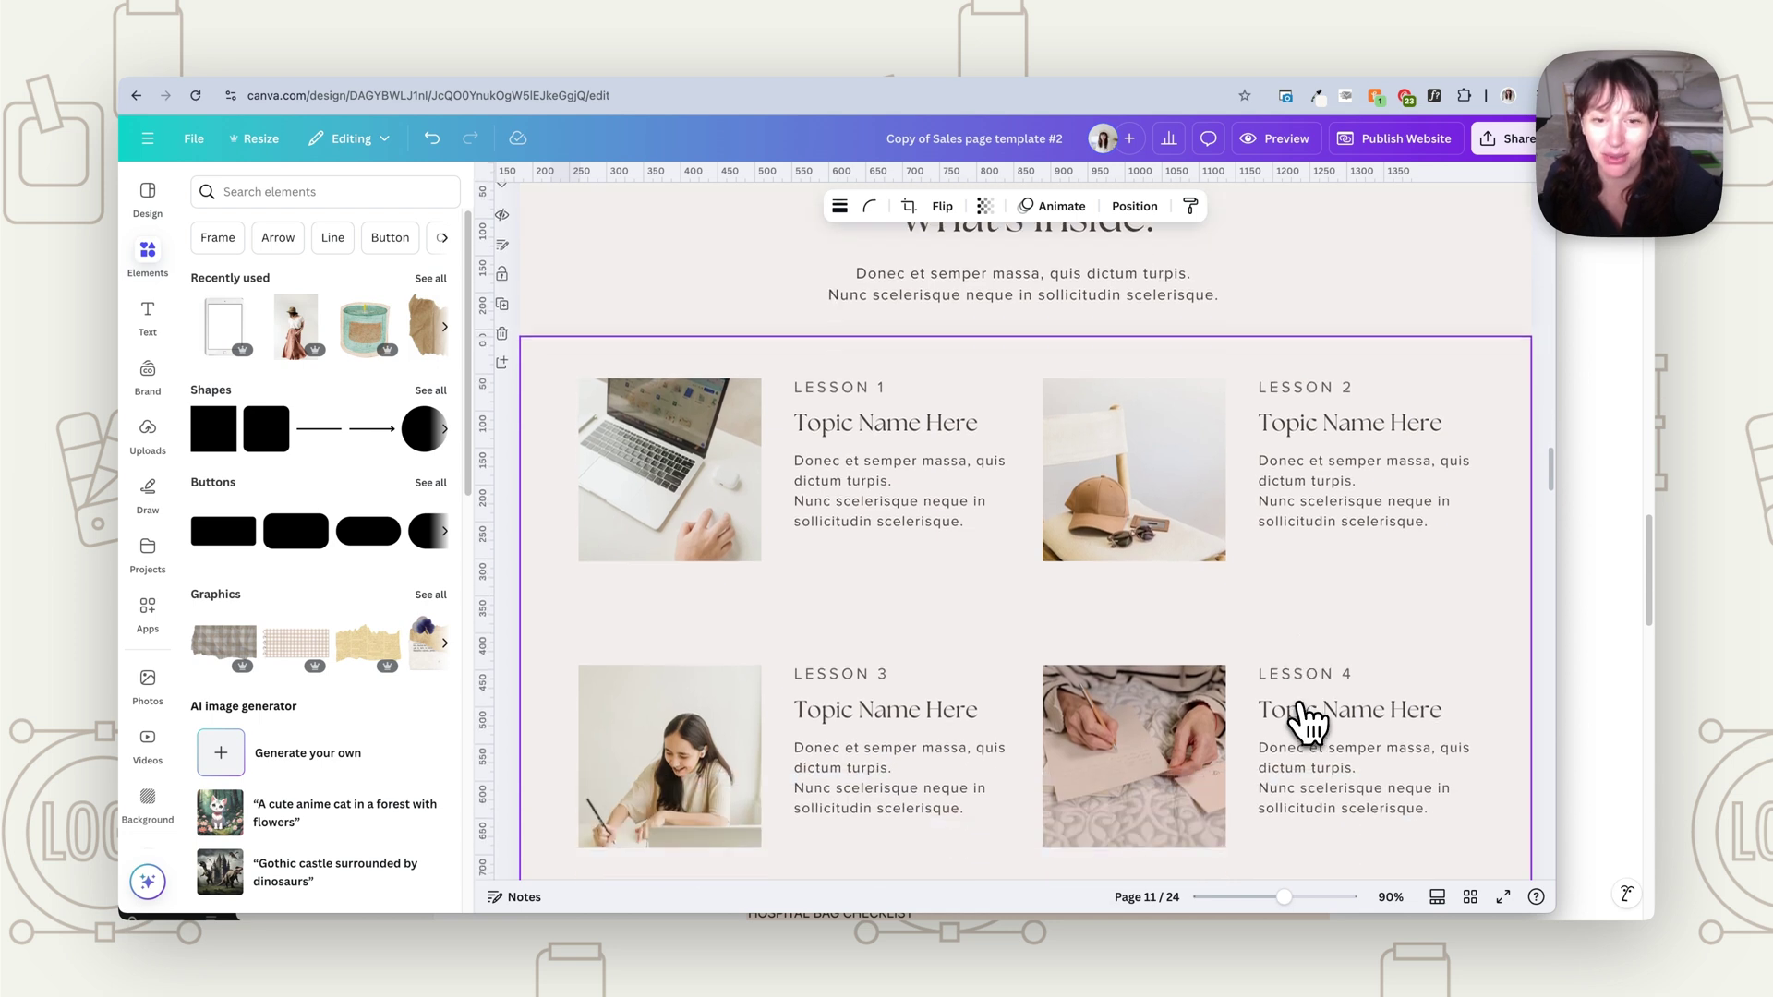
{"action": "left_click", "coordinate": [1252, 141]}
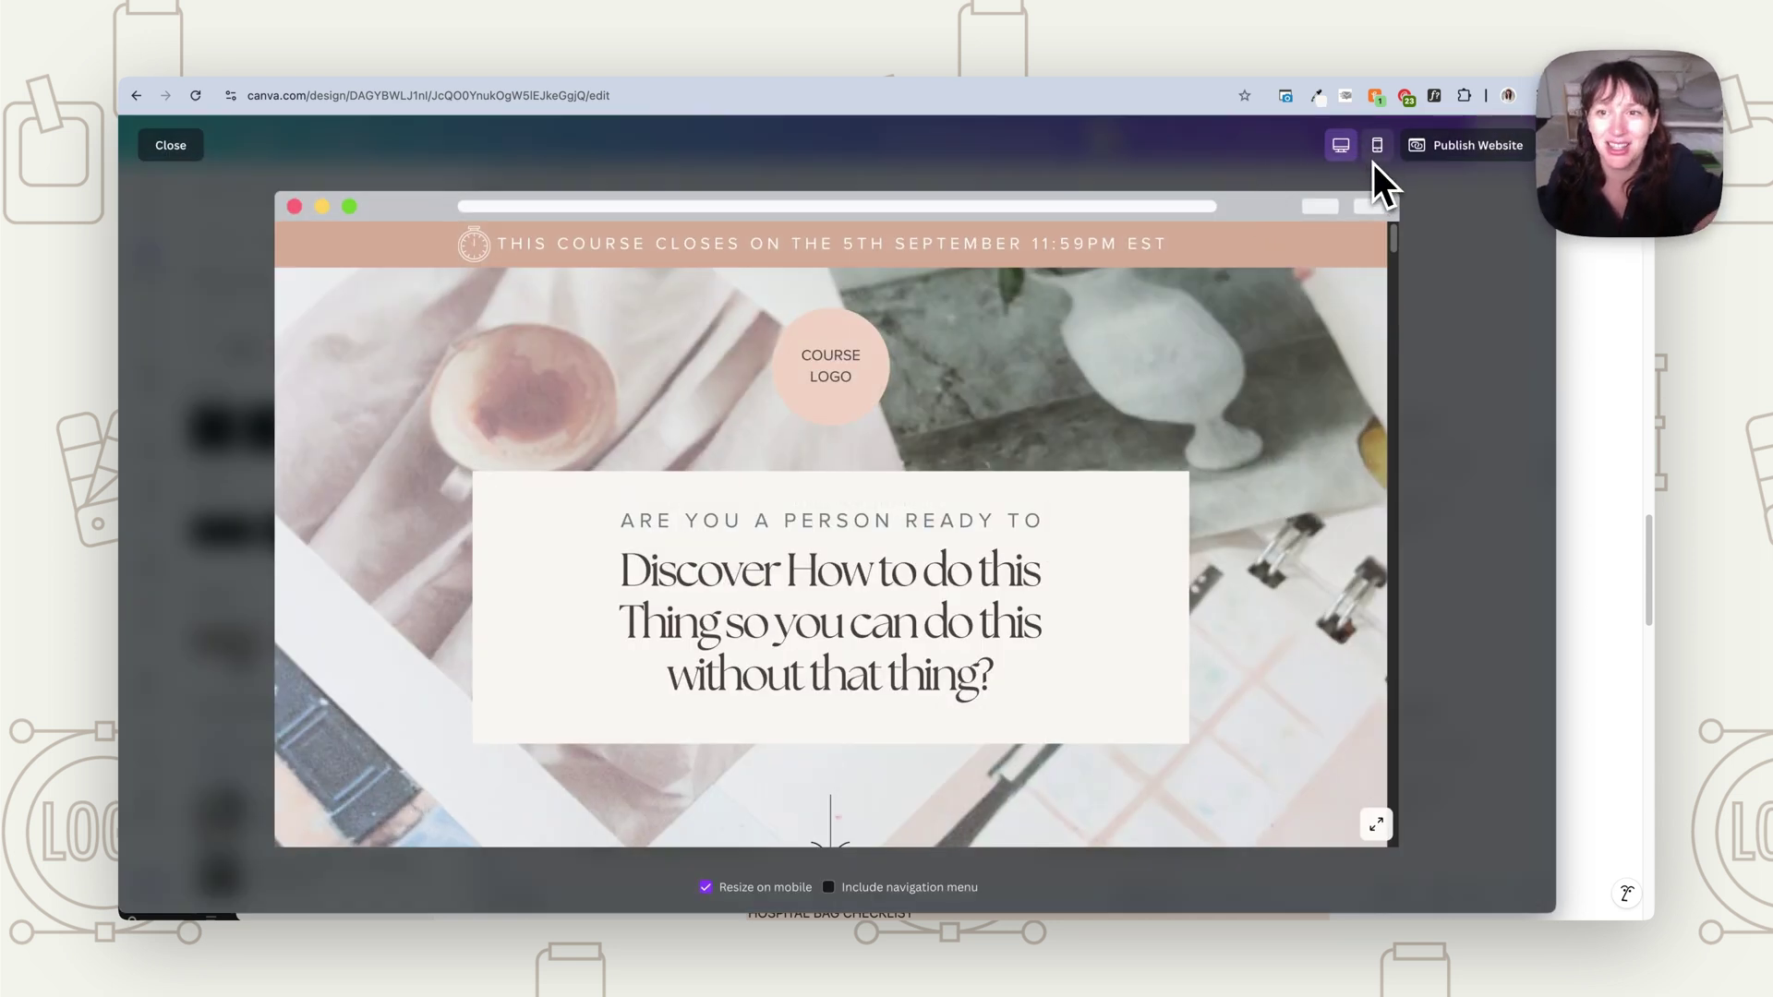
{"action": "scroll", "coordinate": [1040, 551], "scroll_direction": "down", "scroll_amount": 20}
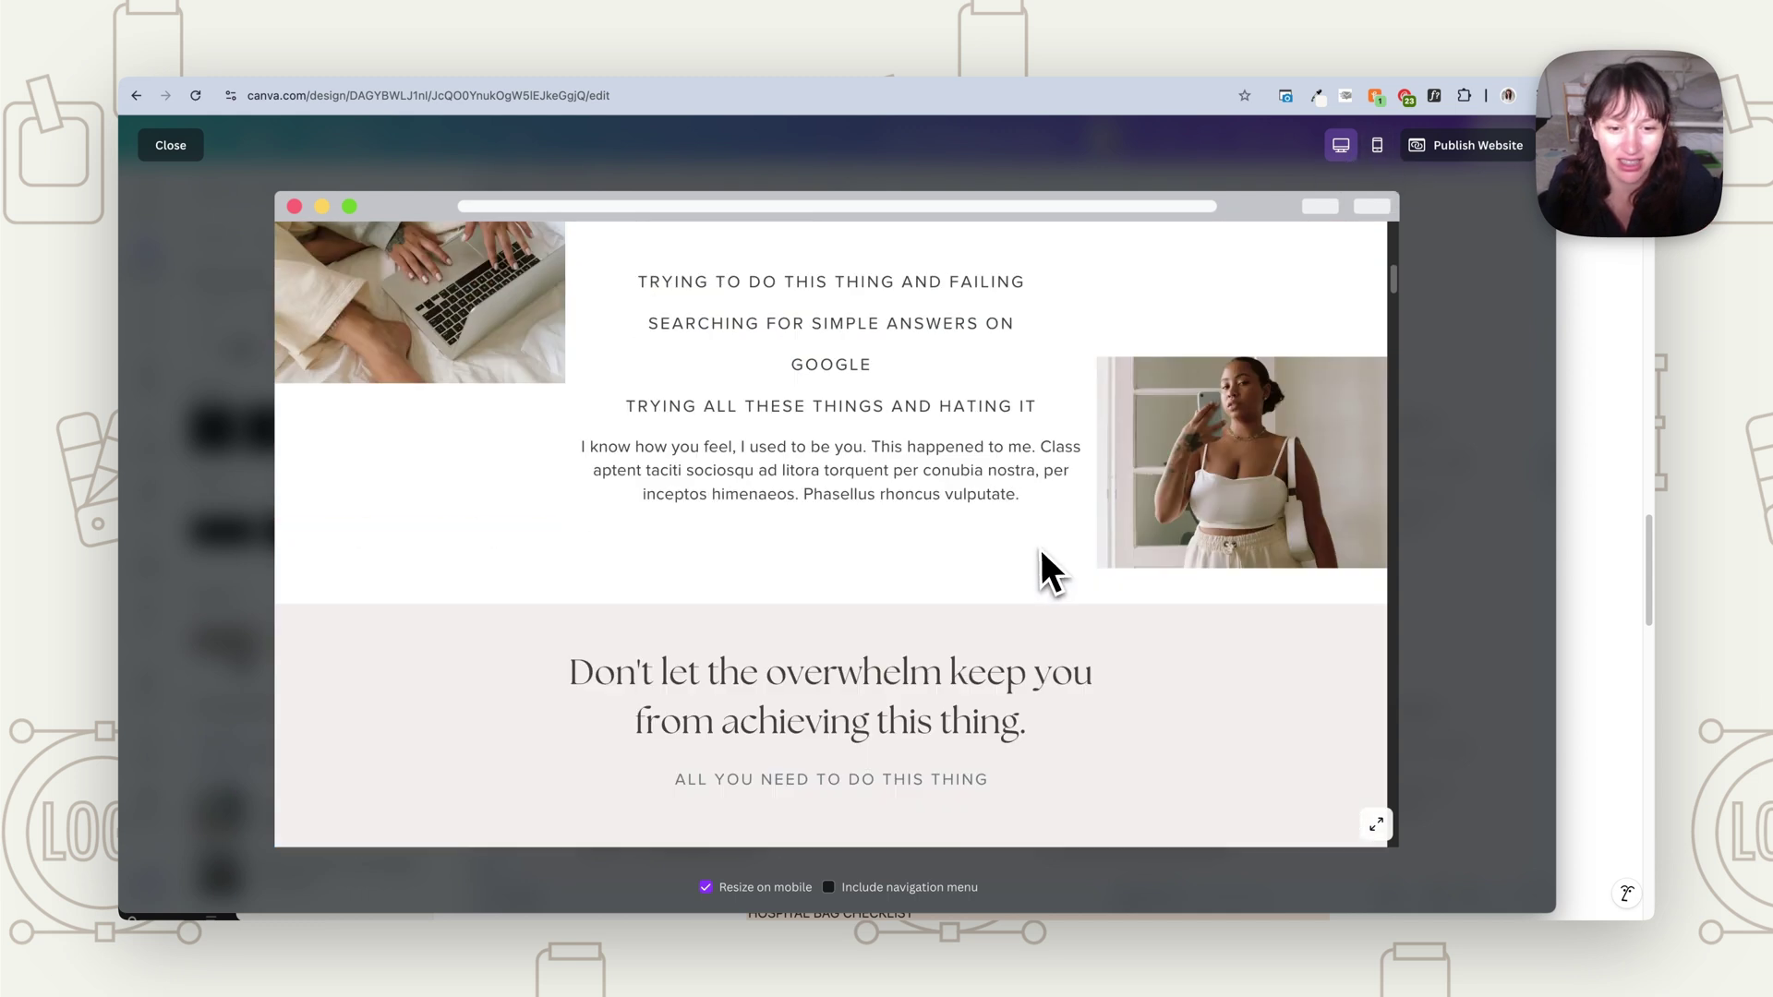
{"action": "scroll", "coordinate": [1041, 552], "scroll_direction": "down", "scroll_amount": 10}
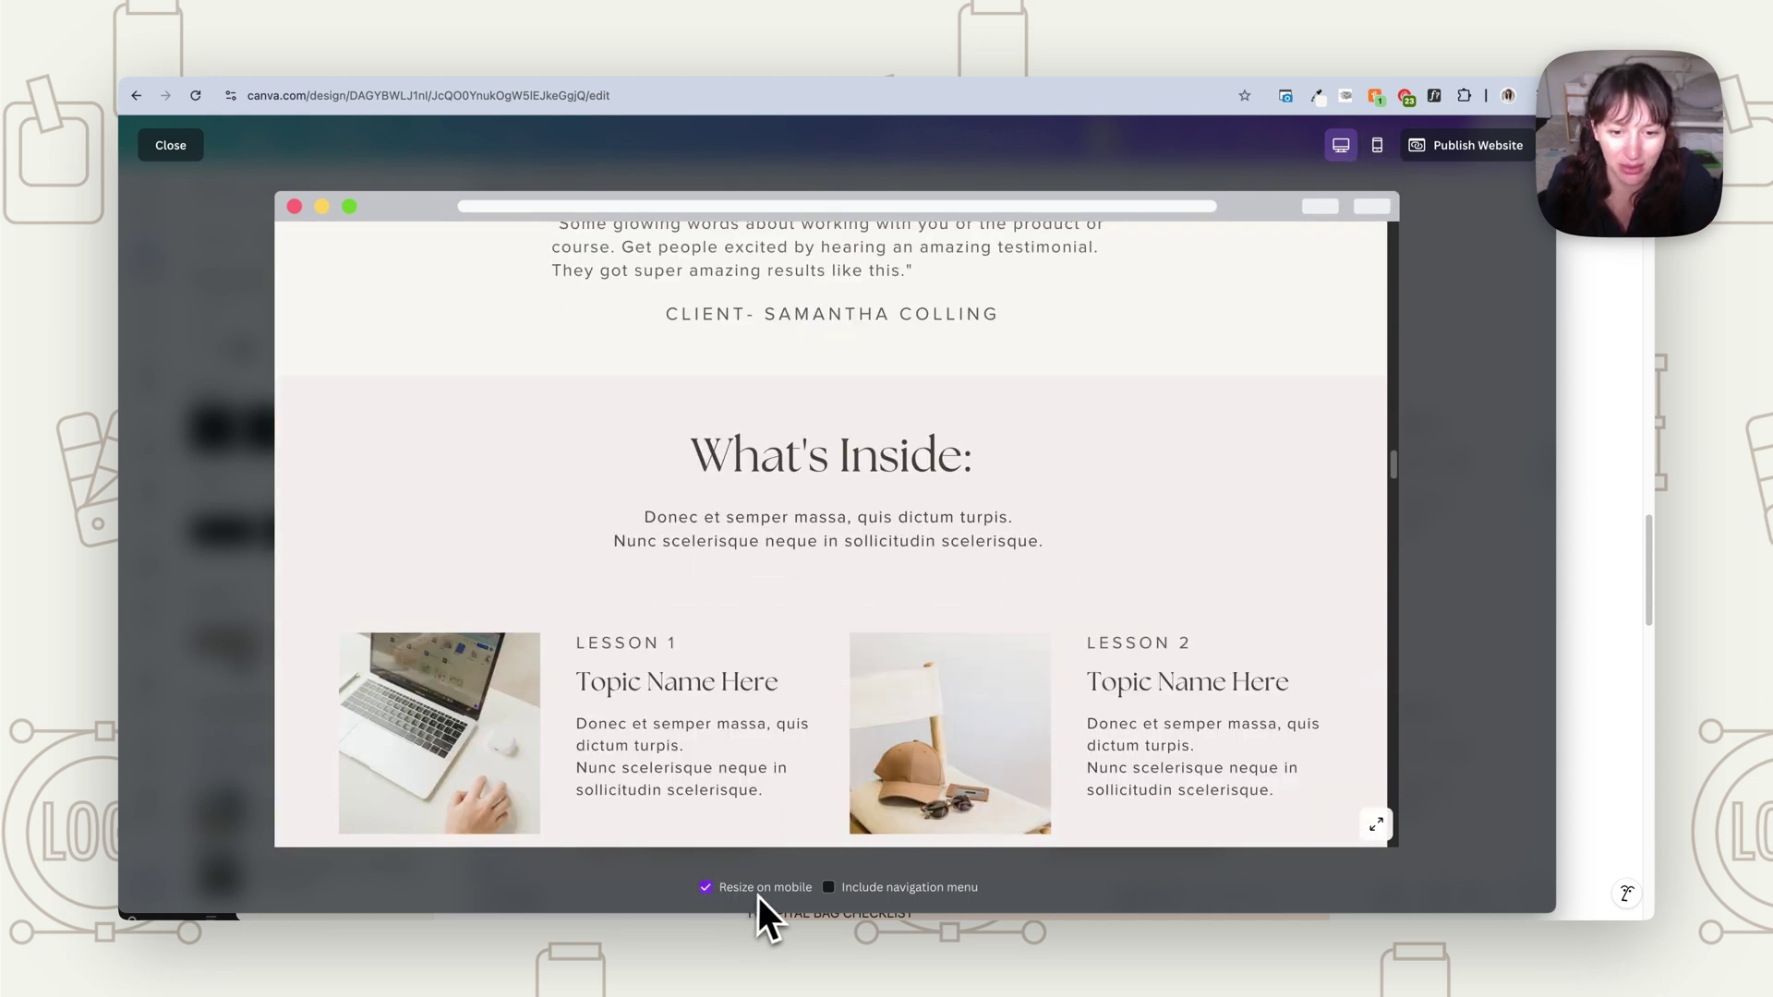
- Switch the website preview to mobile and check how the lesson, transformation and testimonial sections stack
{"action": "left_click", "coordinate": [1377, 145]}
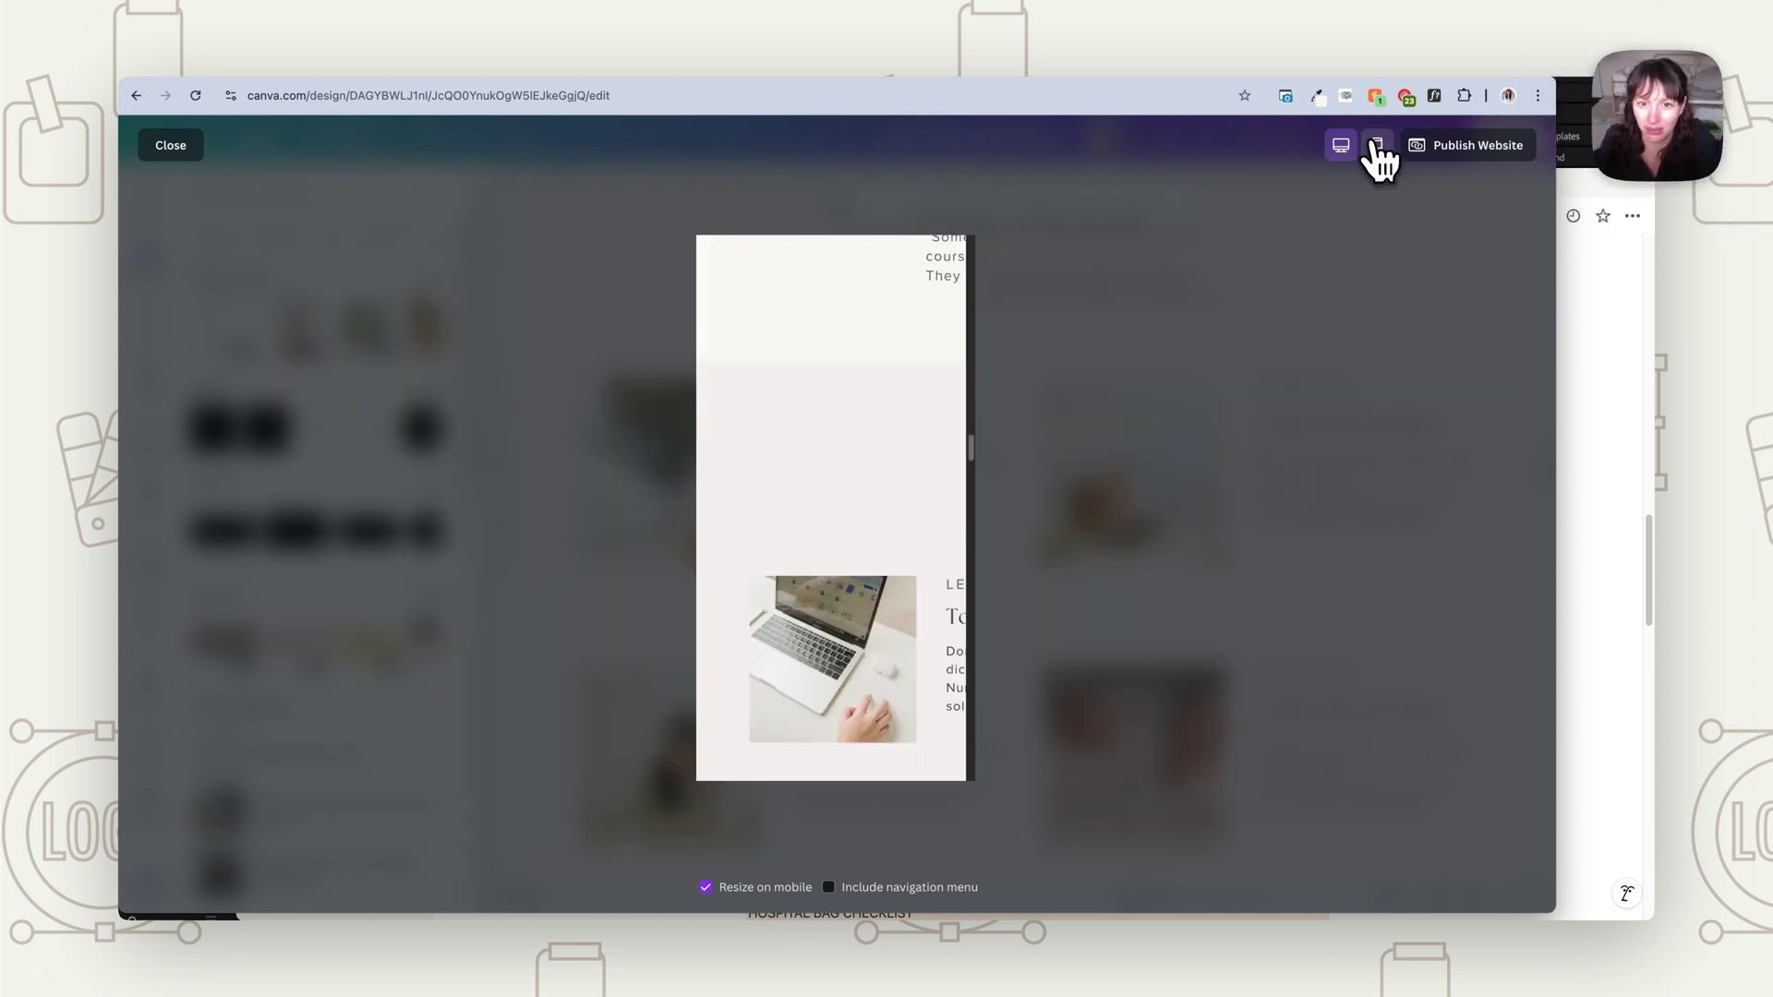
{"action": "scroll", "coordinate": [844, 581], "scroll_direction": "down", "scroll_amount": 10}
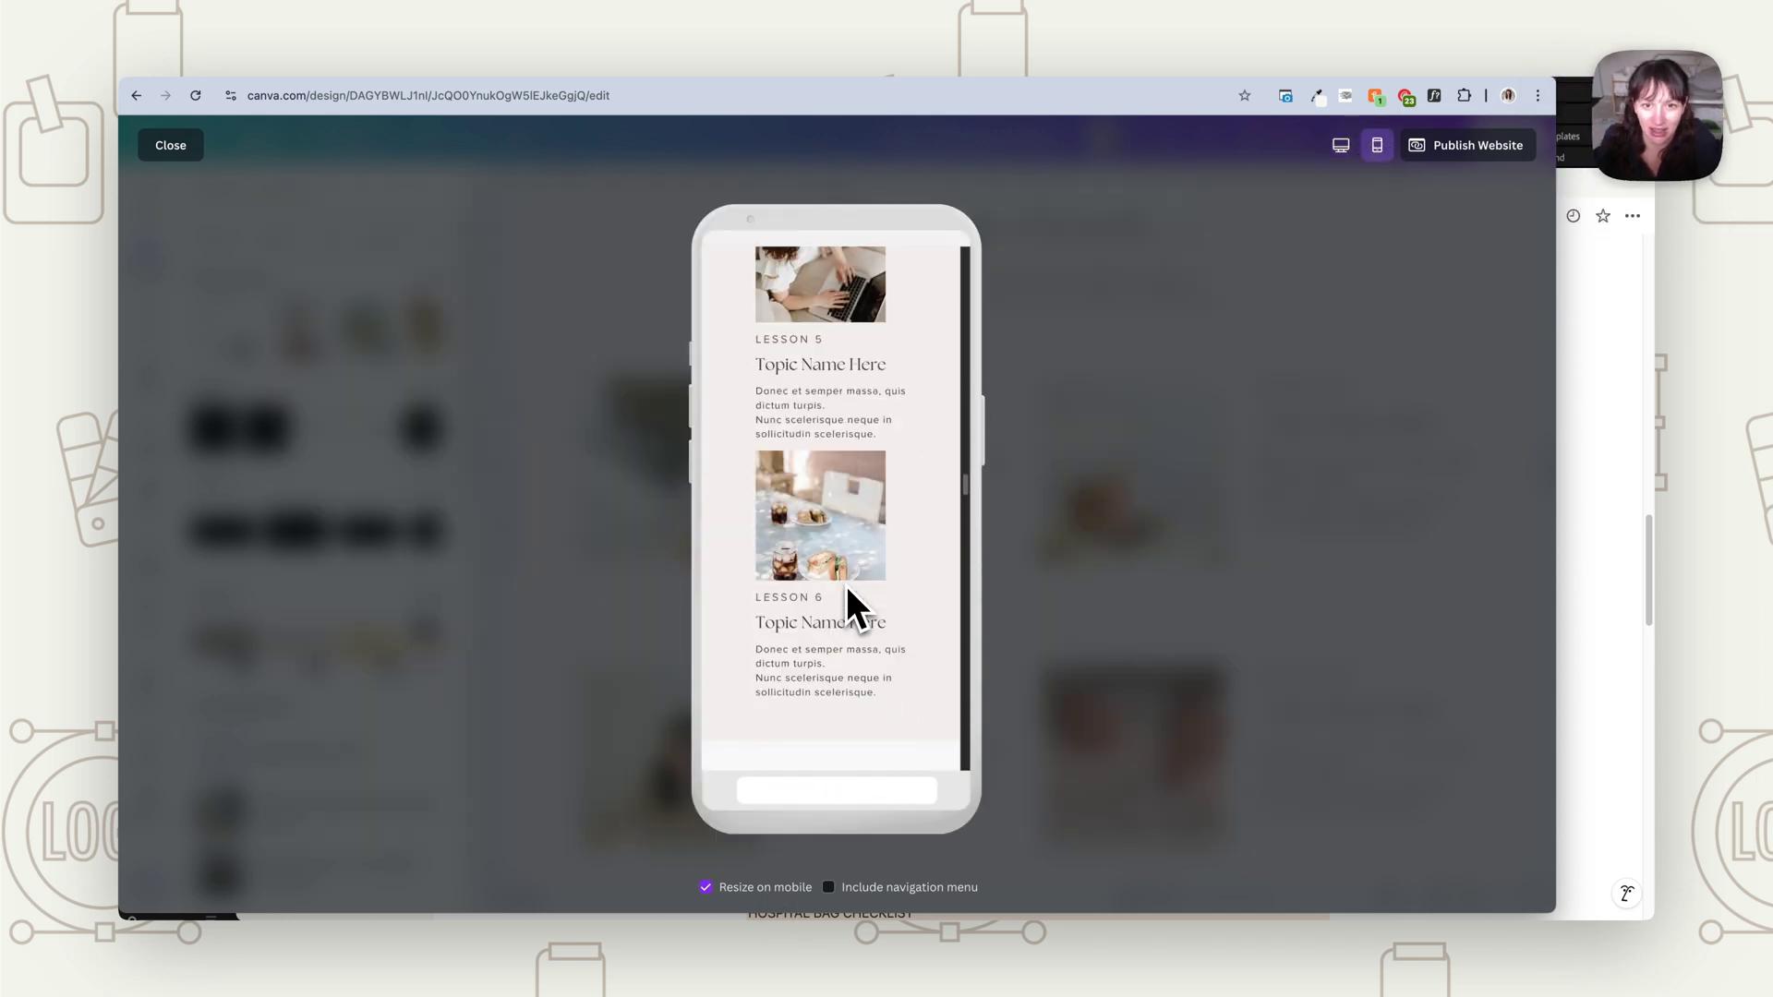
{"action": "scroll", "coordinate": [846, 586], "scroll_direction": "down", "scroll_amount": 5}
{"action": "scroll", "coordinate": [846, 585], "scroll_direction": "up", "scroll_amount": 10}
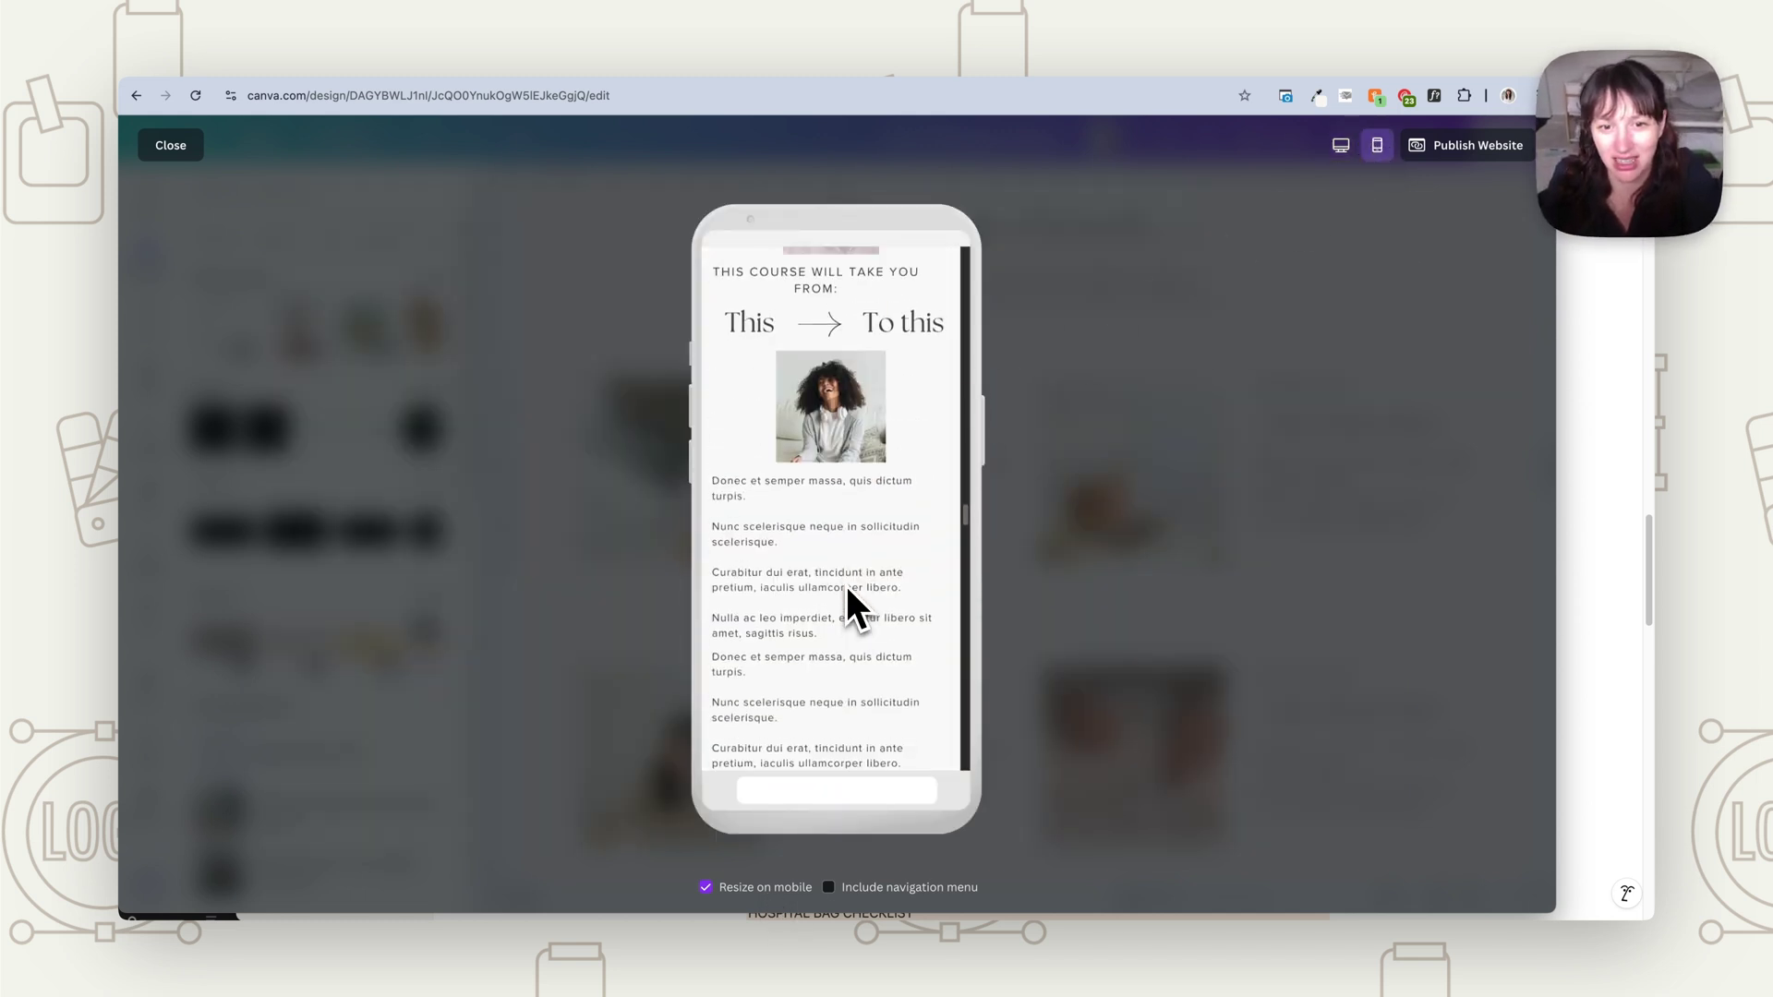
{"action": "scroll", "coordinate": [846, 585], "scroll_direction": "up", "scroll_amount": 5}
{"action": "scroll", "coordinate": [850, 589], "scroll_direction": "down", "scroll_amount": 10}
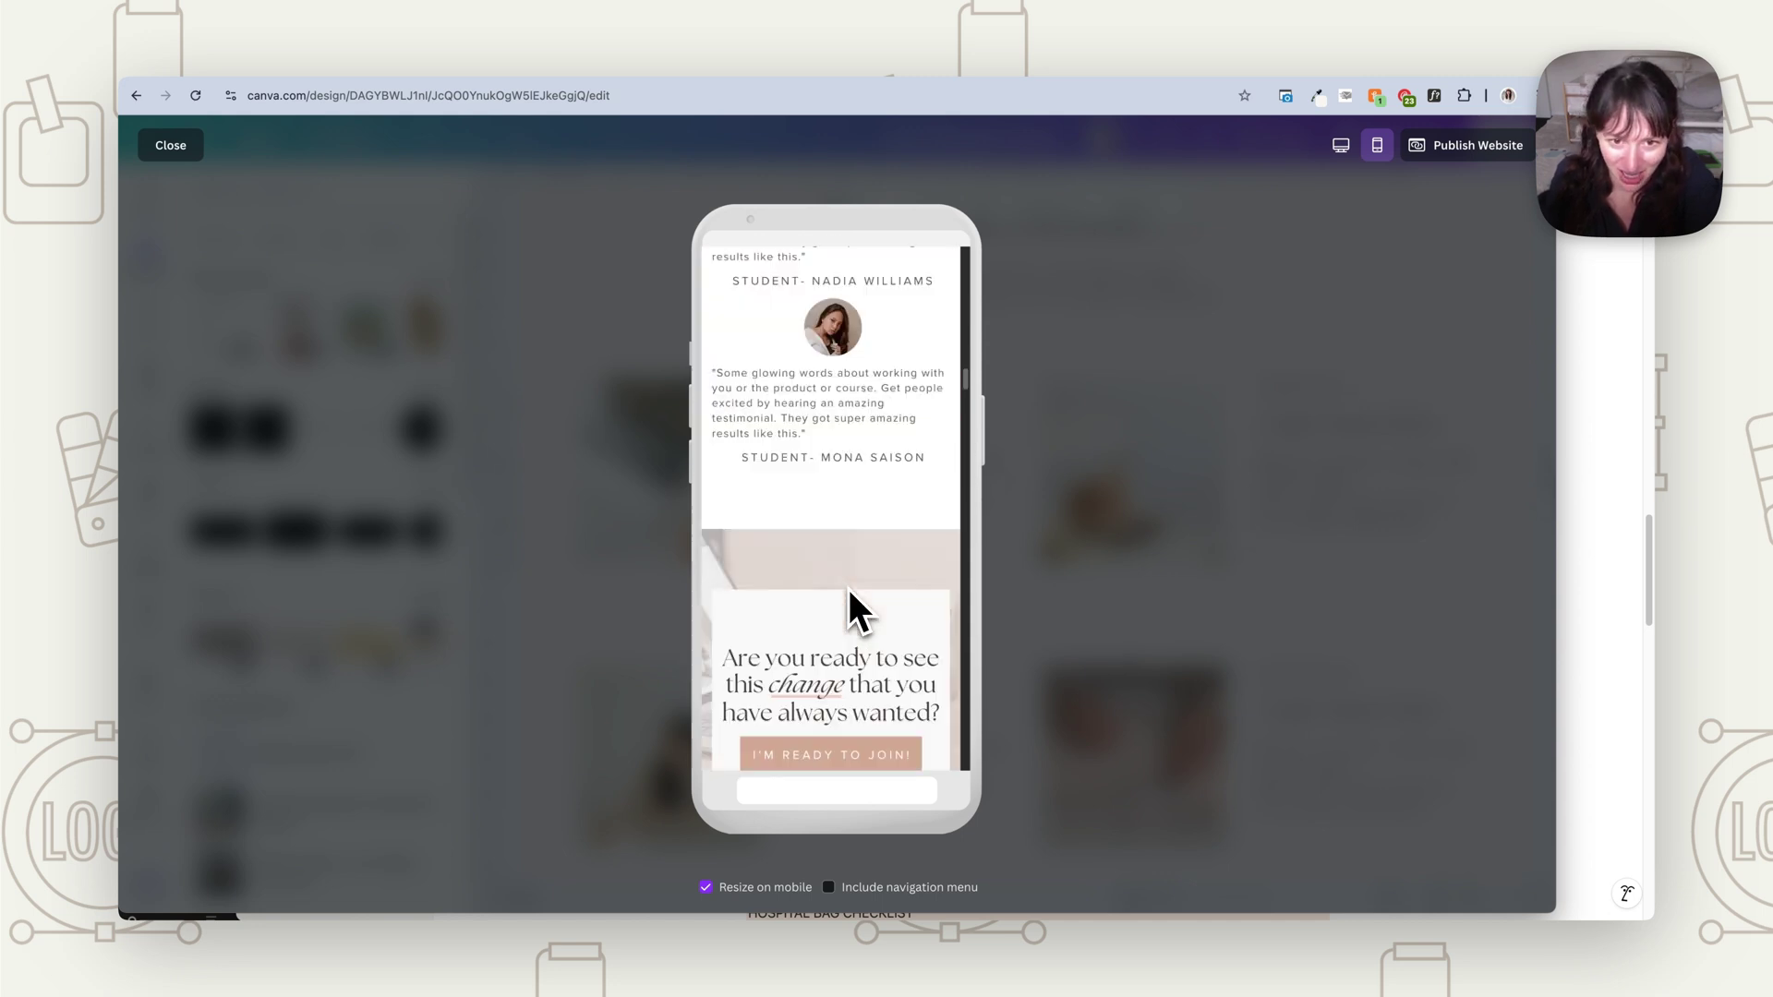
{"action": "scroll", "coordinate": [850, 590], "scroll_direction": "up", "scroll_amount": 2}
{"action": "scroll", "coordinate": [850, 589], "scroll_direction": "up", "scroll_amount": 15}
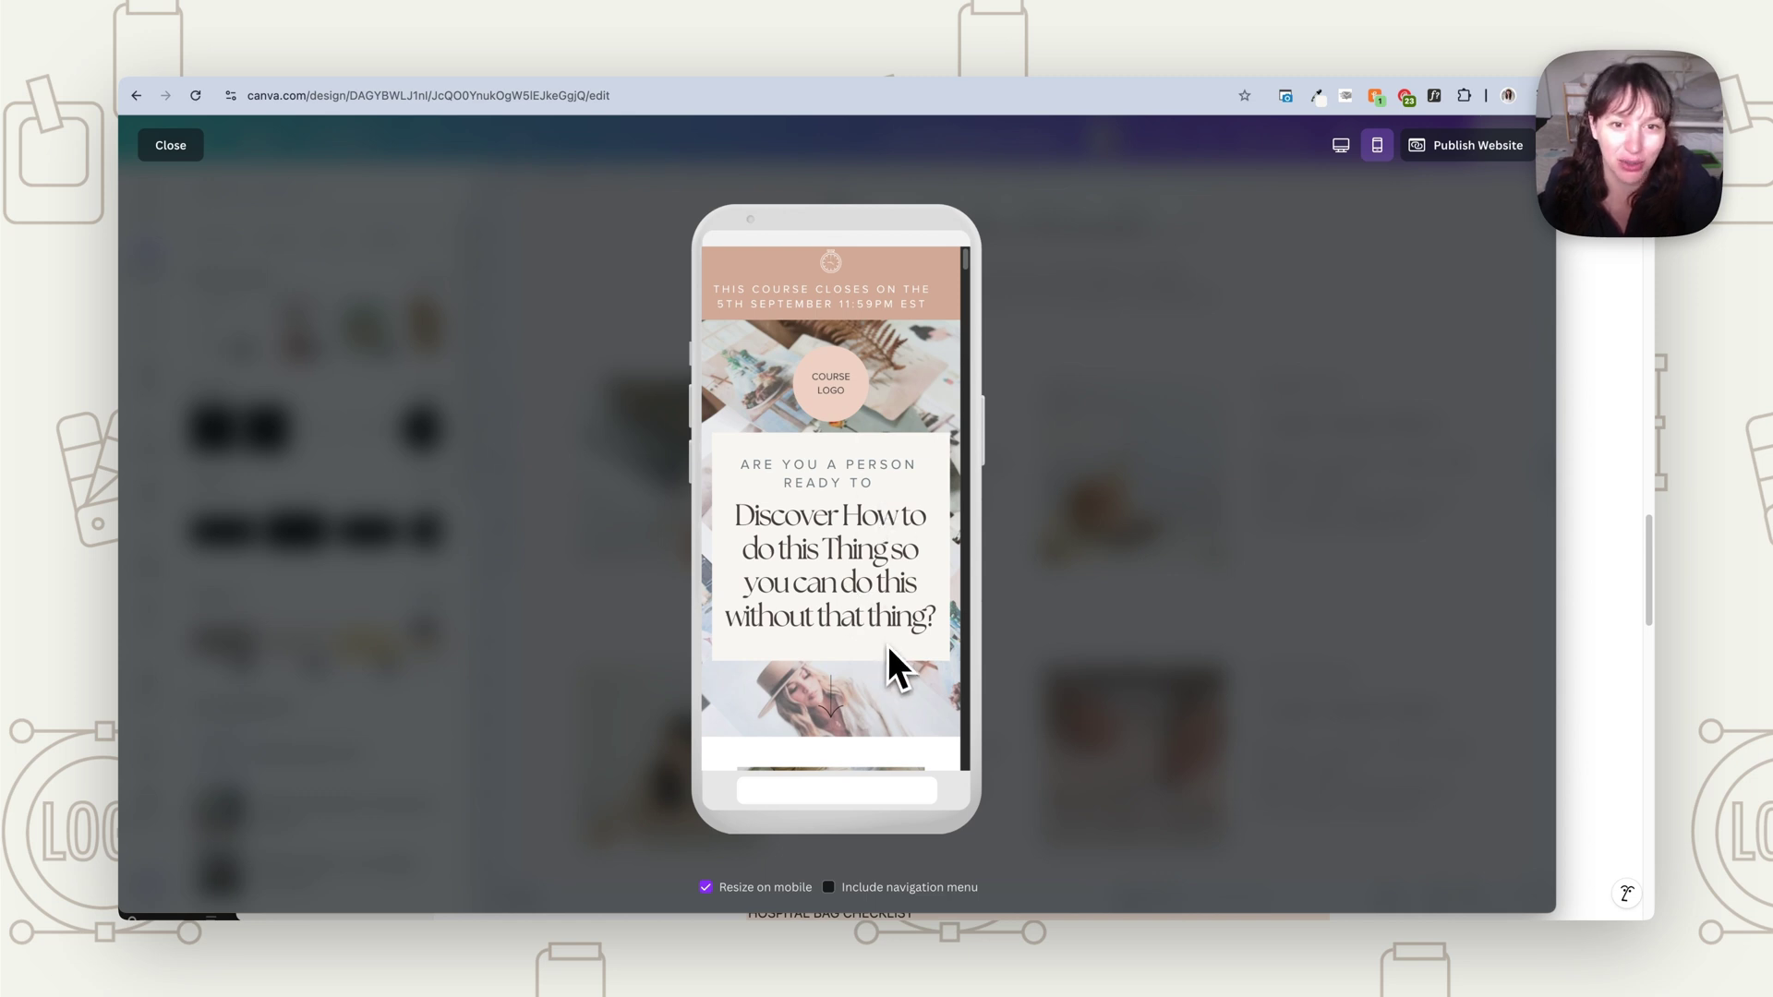
- Examine the mobile layout from the hero through the lessons, pricing and teacher introduction to the Frequently Asked Questions
{"action": "scroll", "coordinate": [890, 646], "scroll_direction": "down", "scroll_amount": 8}
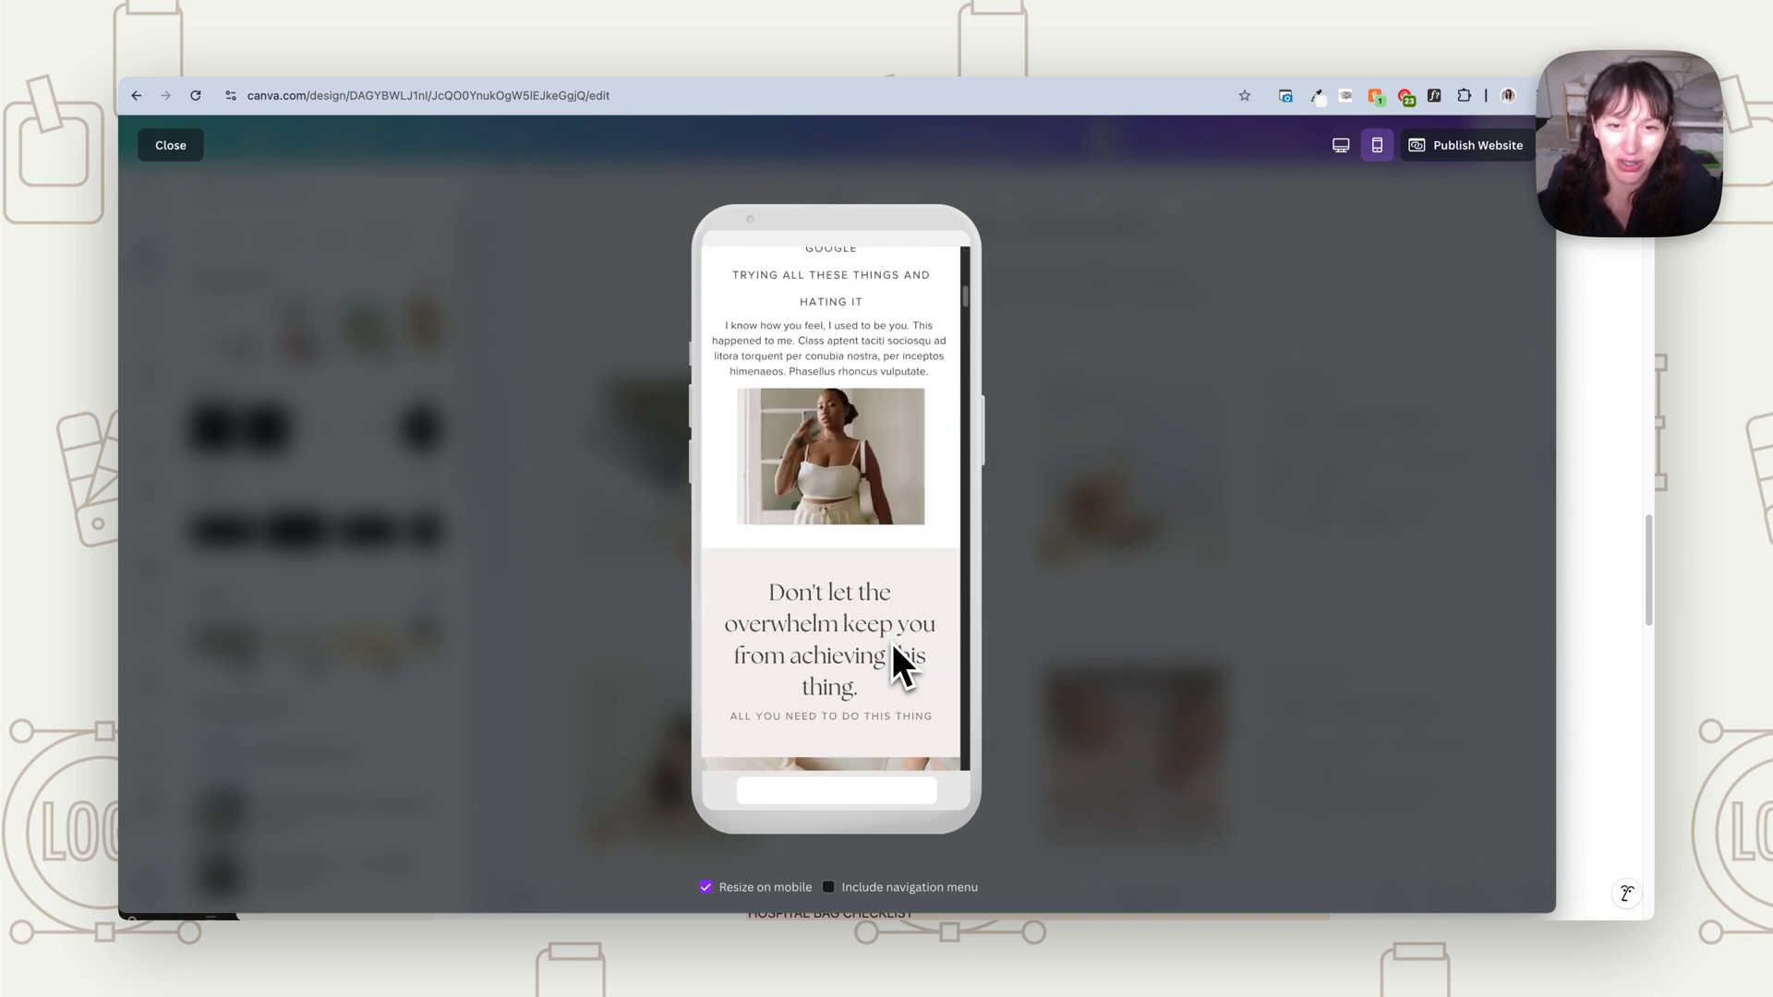
{"action": "scroll", "coordinate": [892, 644], "scroll_direction": "down", "scroll_amount": 6}
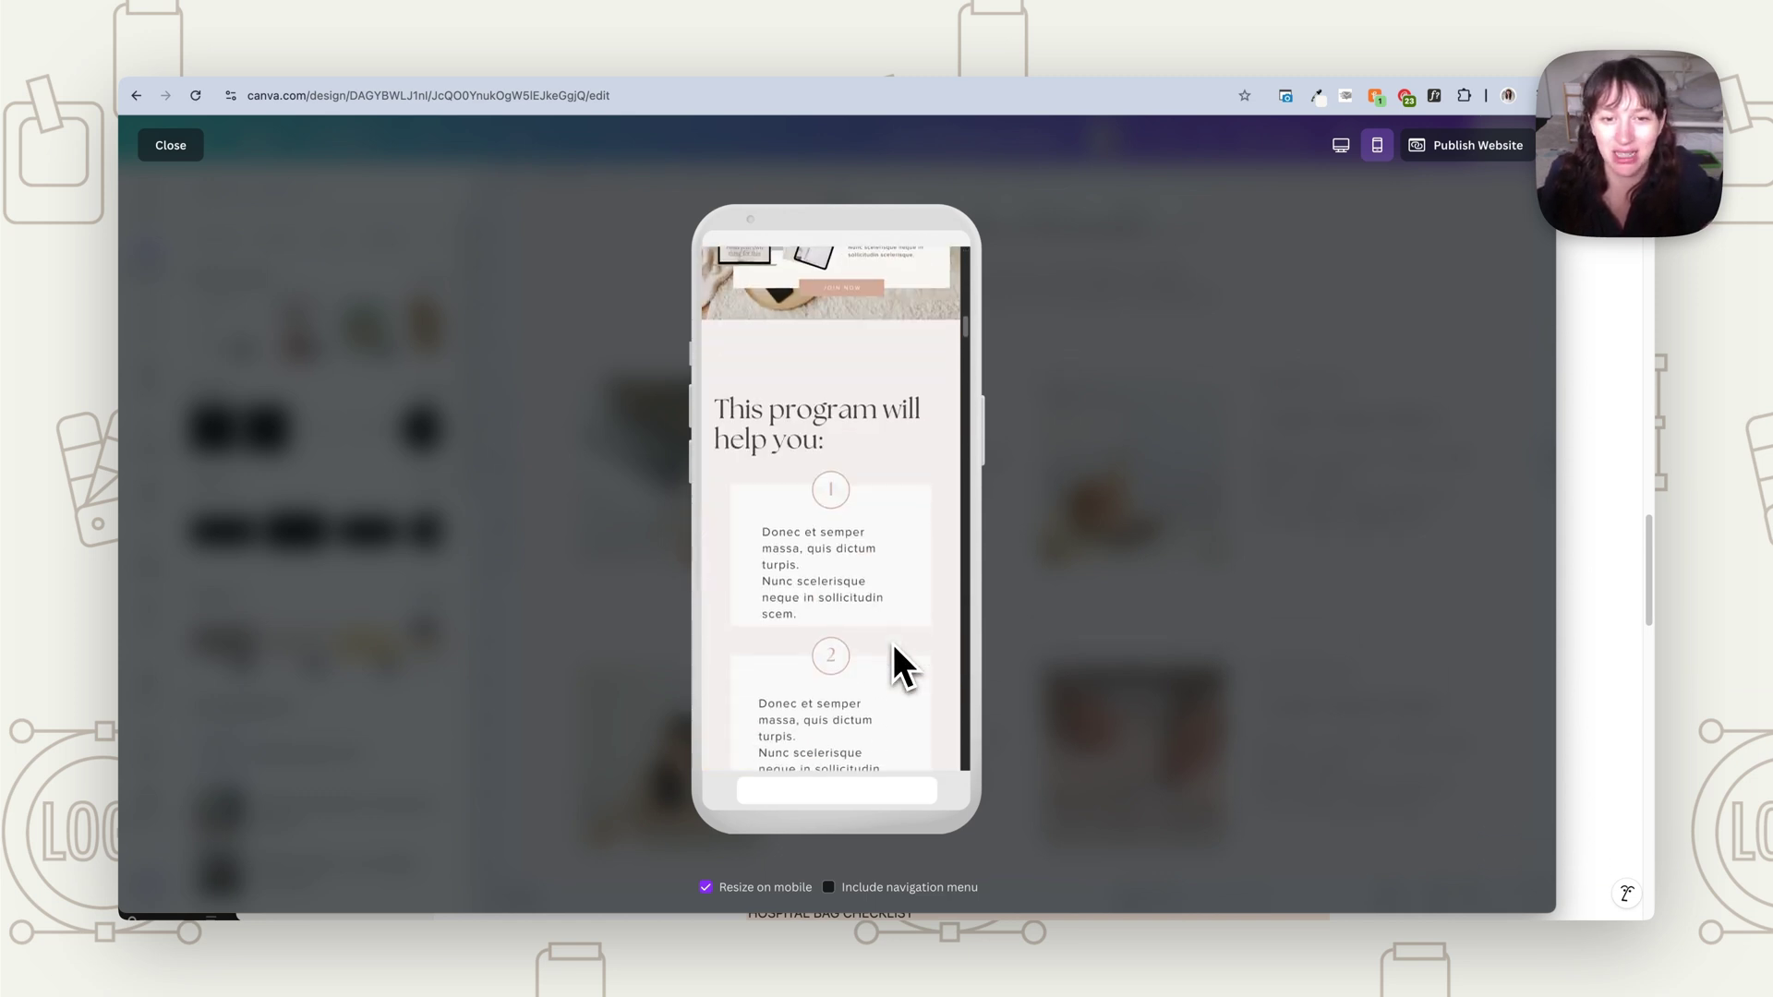
{"action": "scroll", "coordinate": [894, 644], "scroll_direction": "down", "scroll_amount": 10}
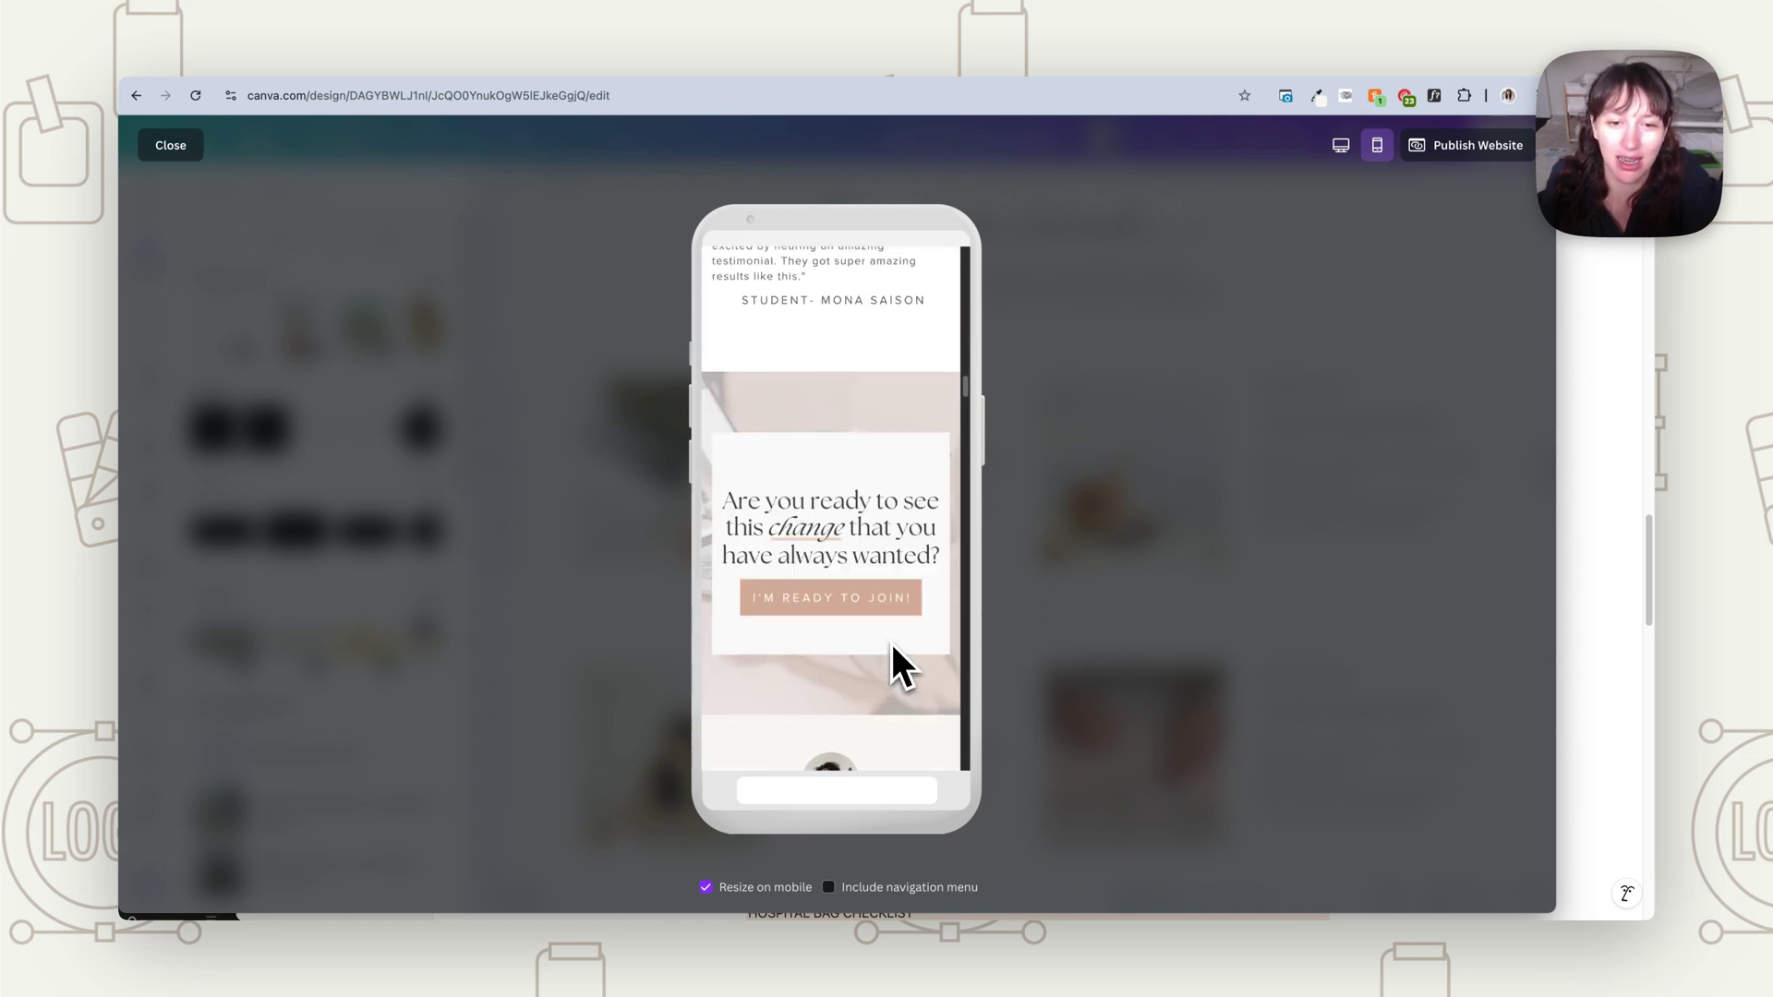
{"action": "scroll", "coordinate": [892, 644], "scroll_direction": "down", "scroll_amount": 8}
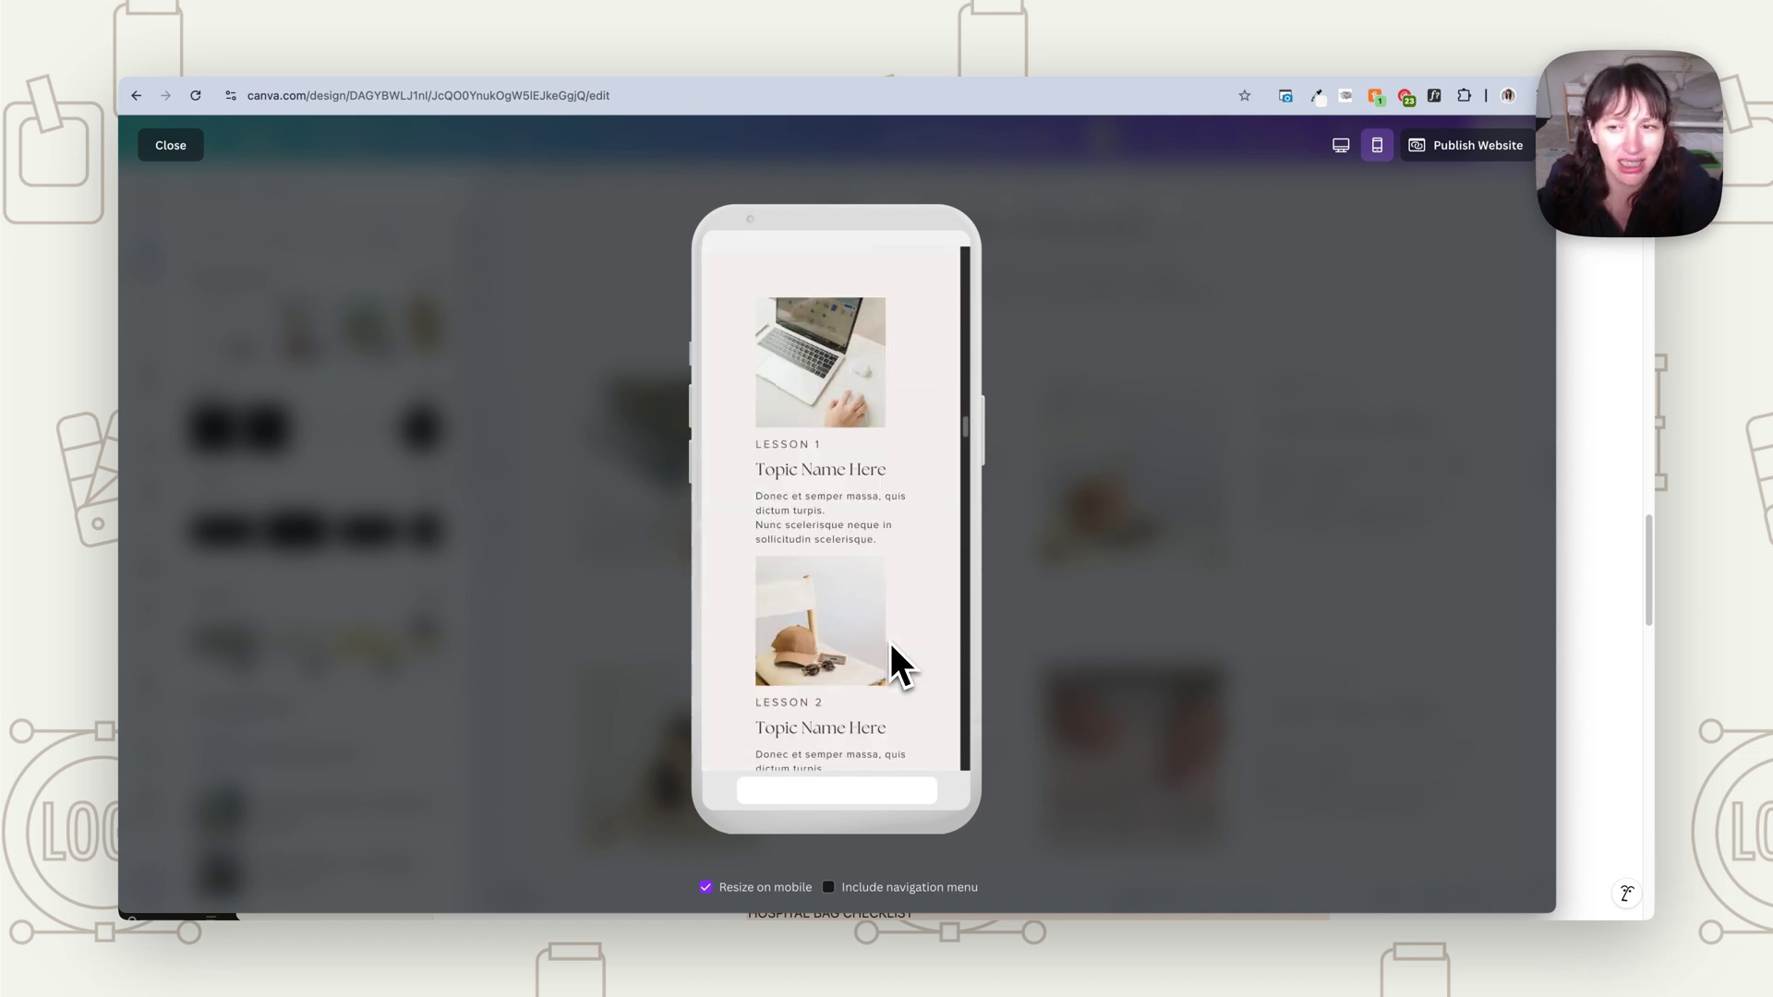
{"action": "scroll", "coordinate": [890, 642], "scroll_direction": "down", "scroll_amount": 10}
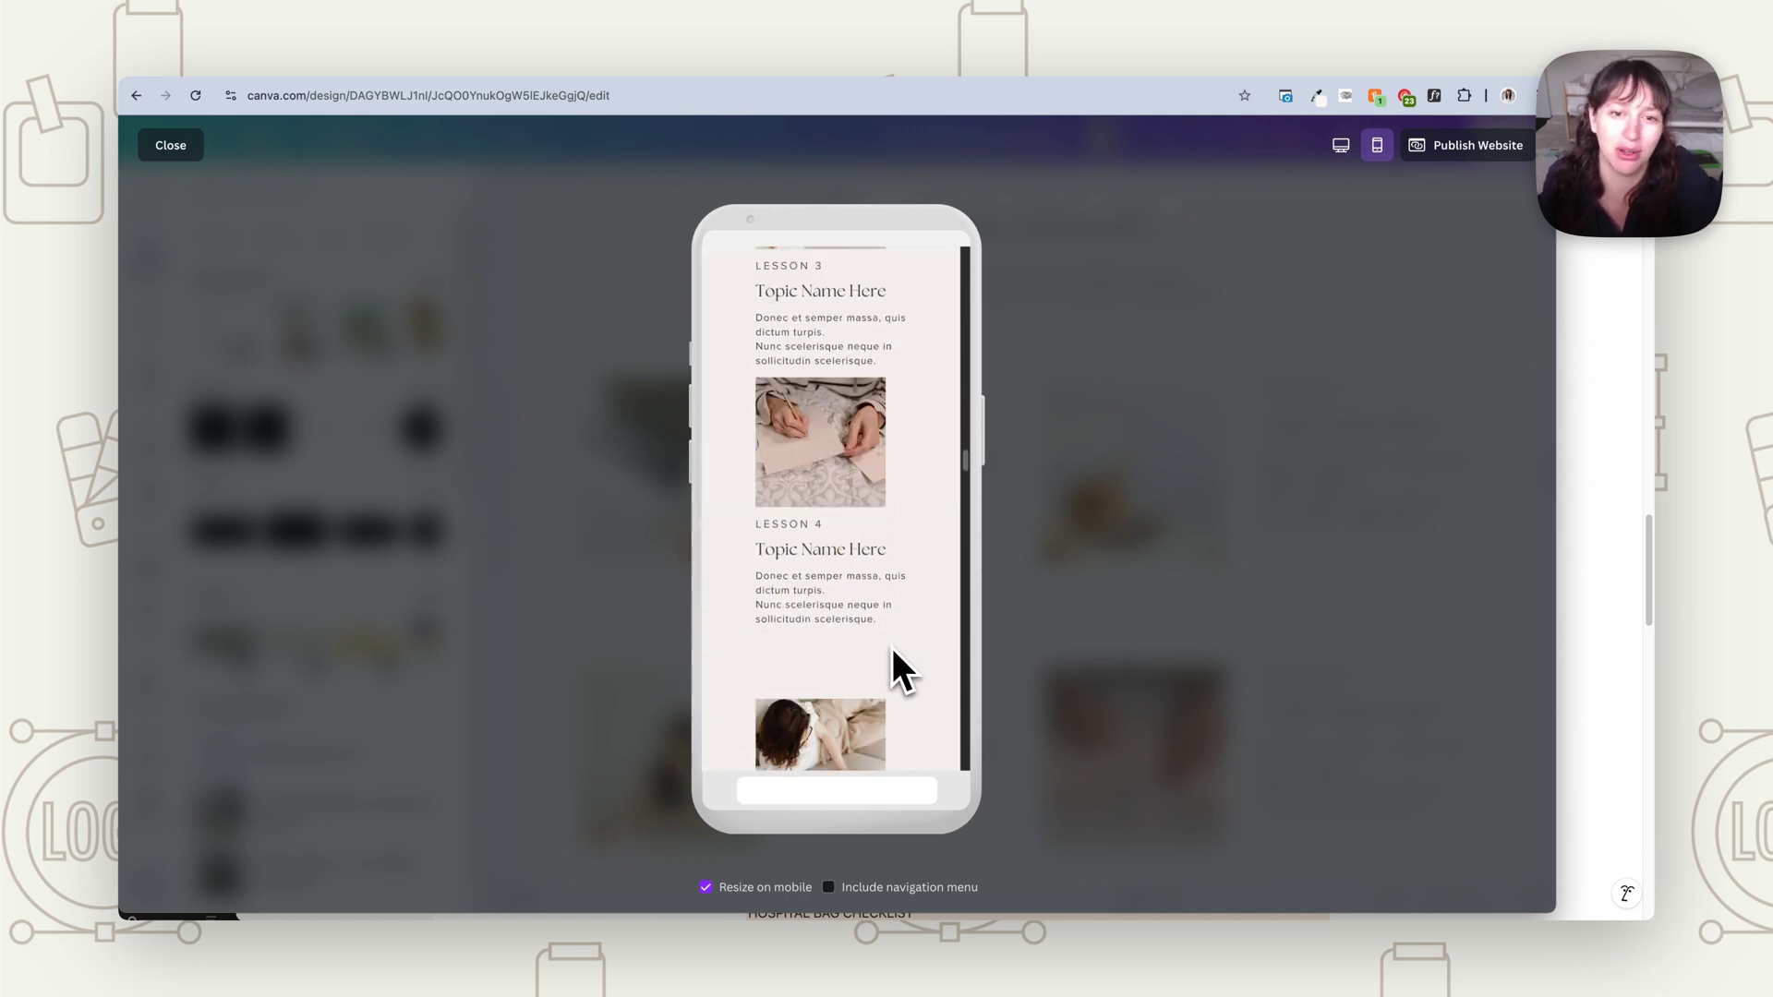
{"action": "scroll", "coordinate": [891, 645], "scroll_direction": "down", "scroll_amount": 5}
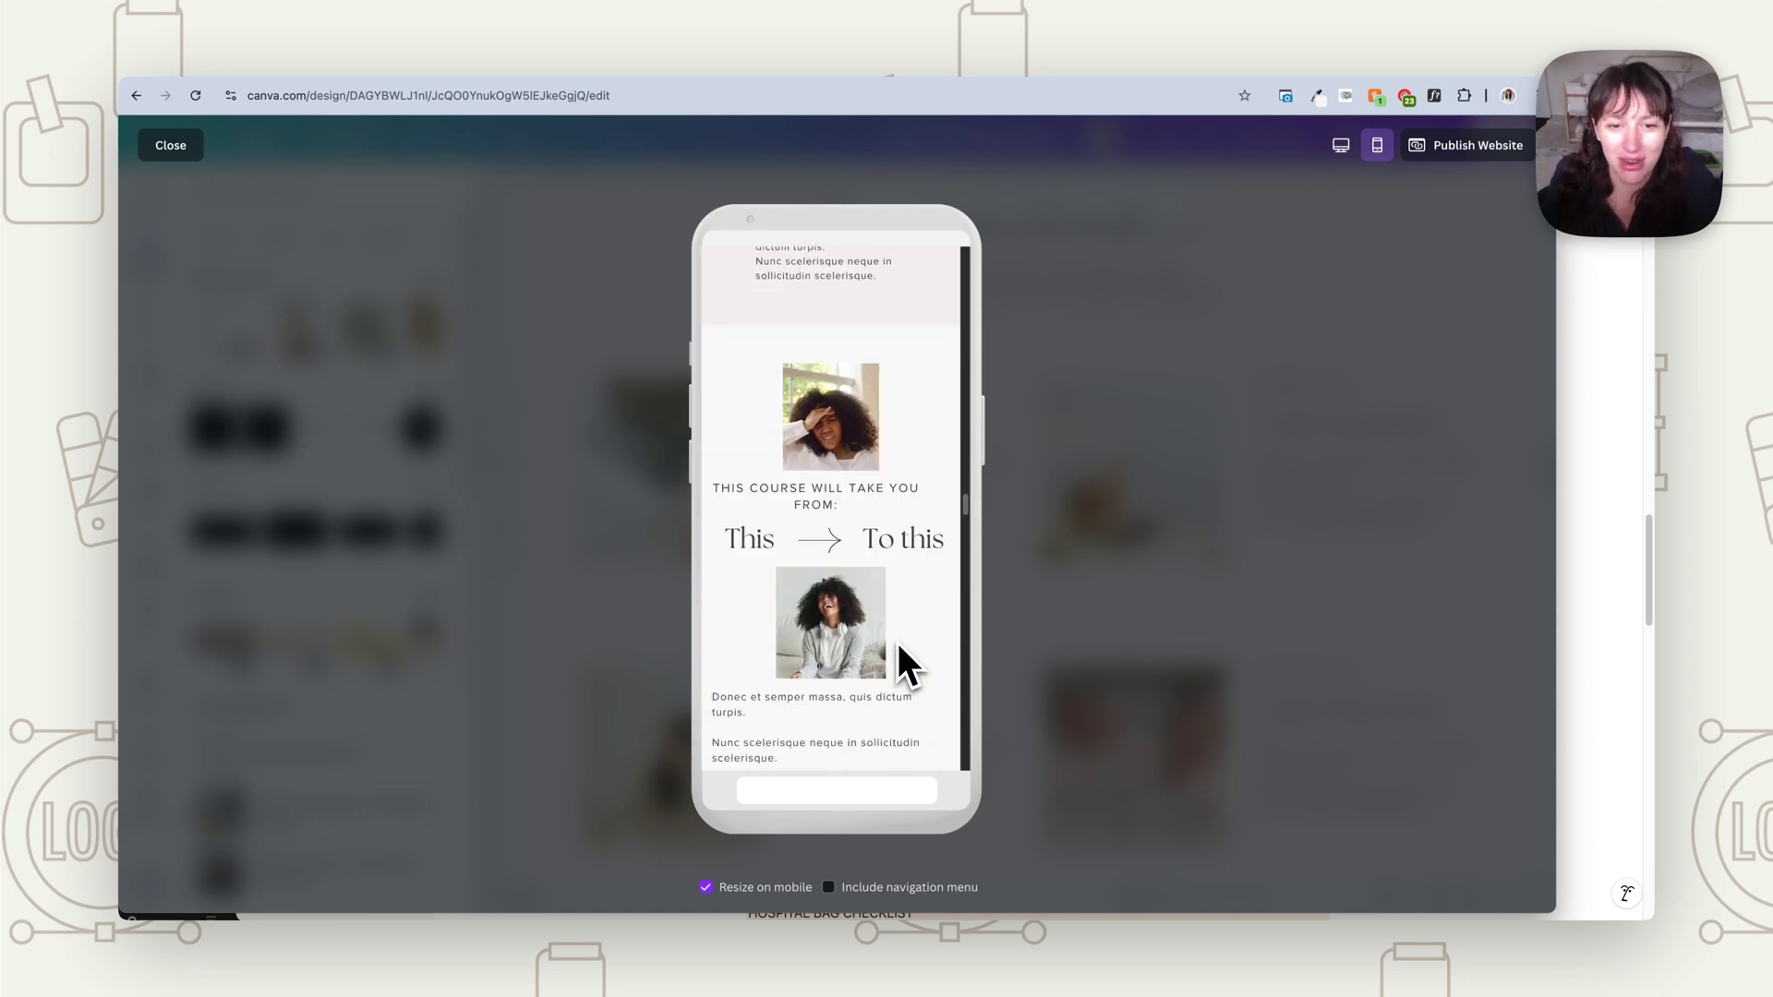
{"action": "scroll", "coordinate": [898, 644], "scroll_direction": "down", "scroll_amount": 10}
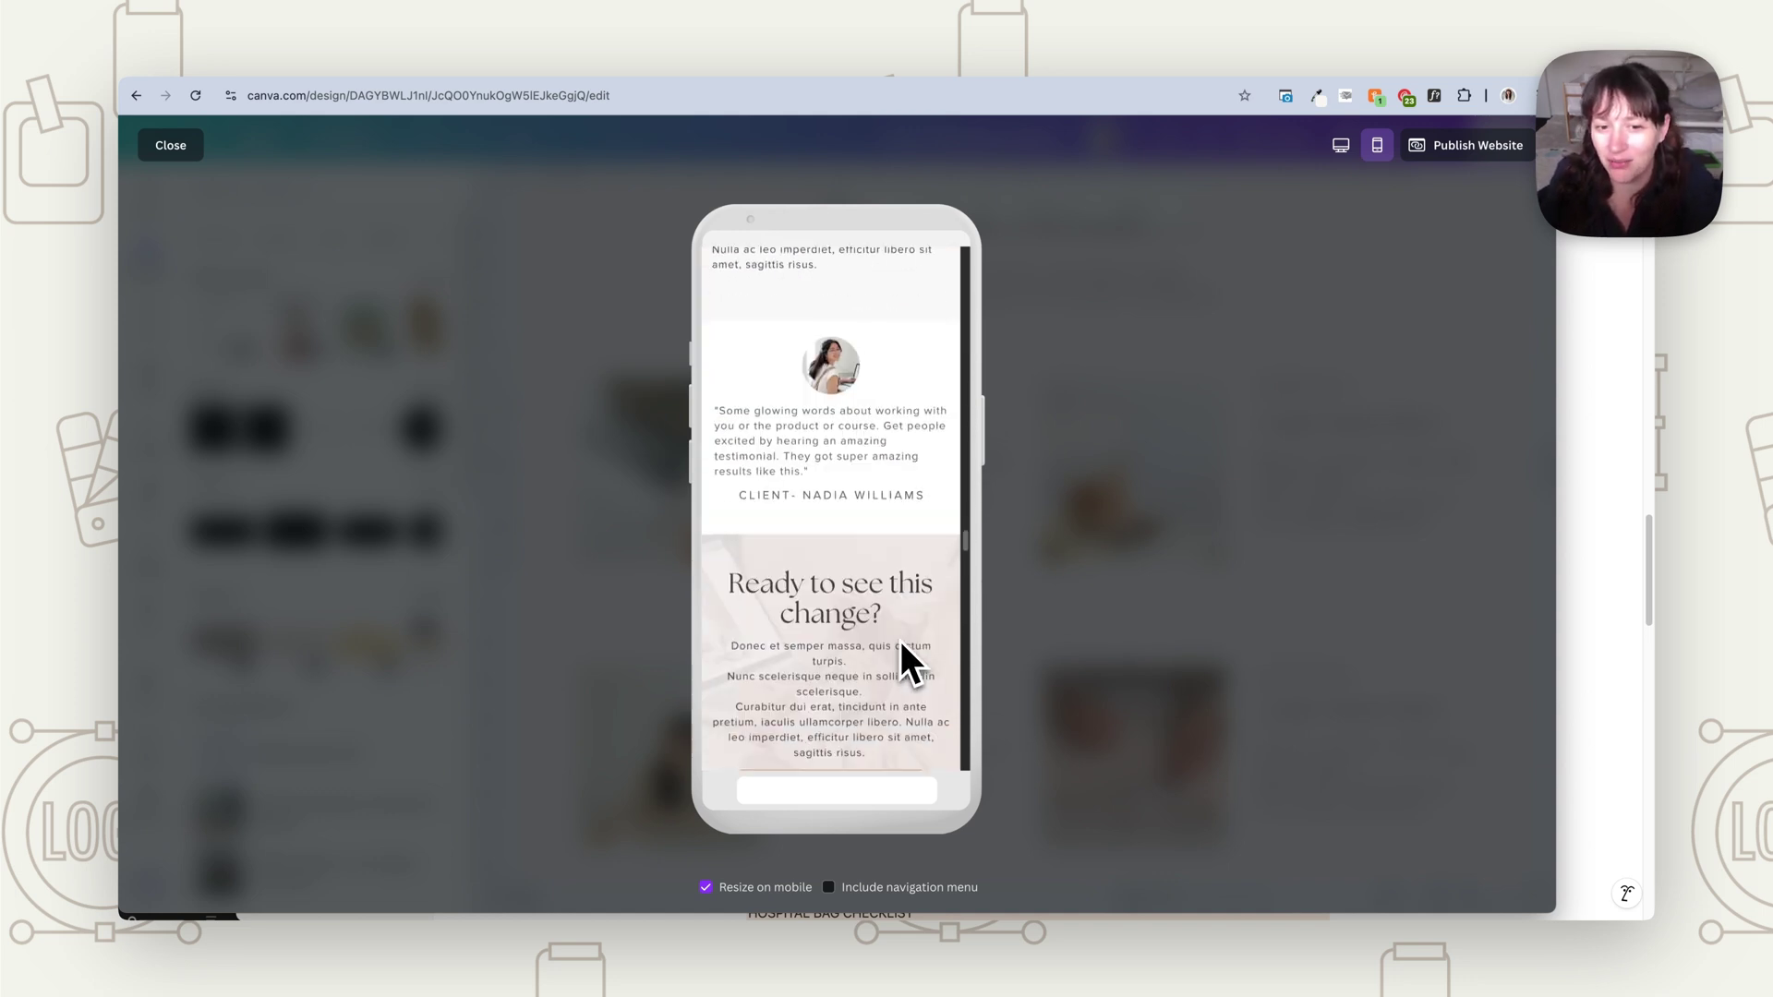
{"action": "scroll", "coordinate": [902, 647], "scroll_direction": "down", "scroll_amount": 15}
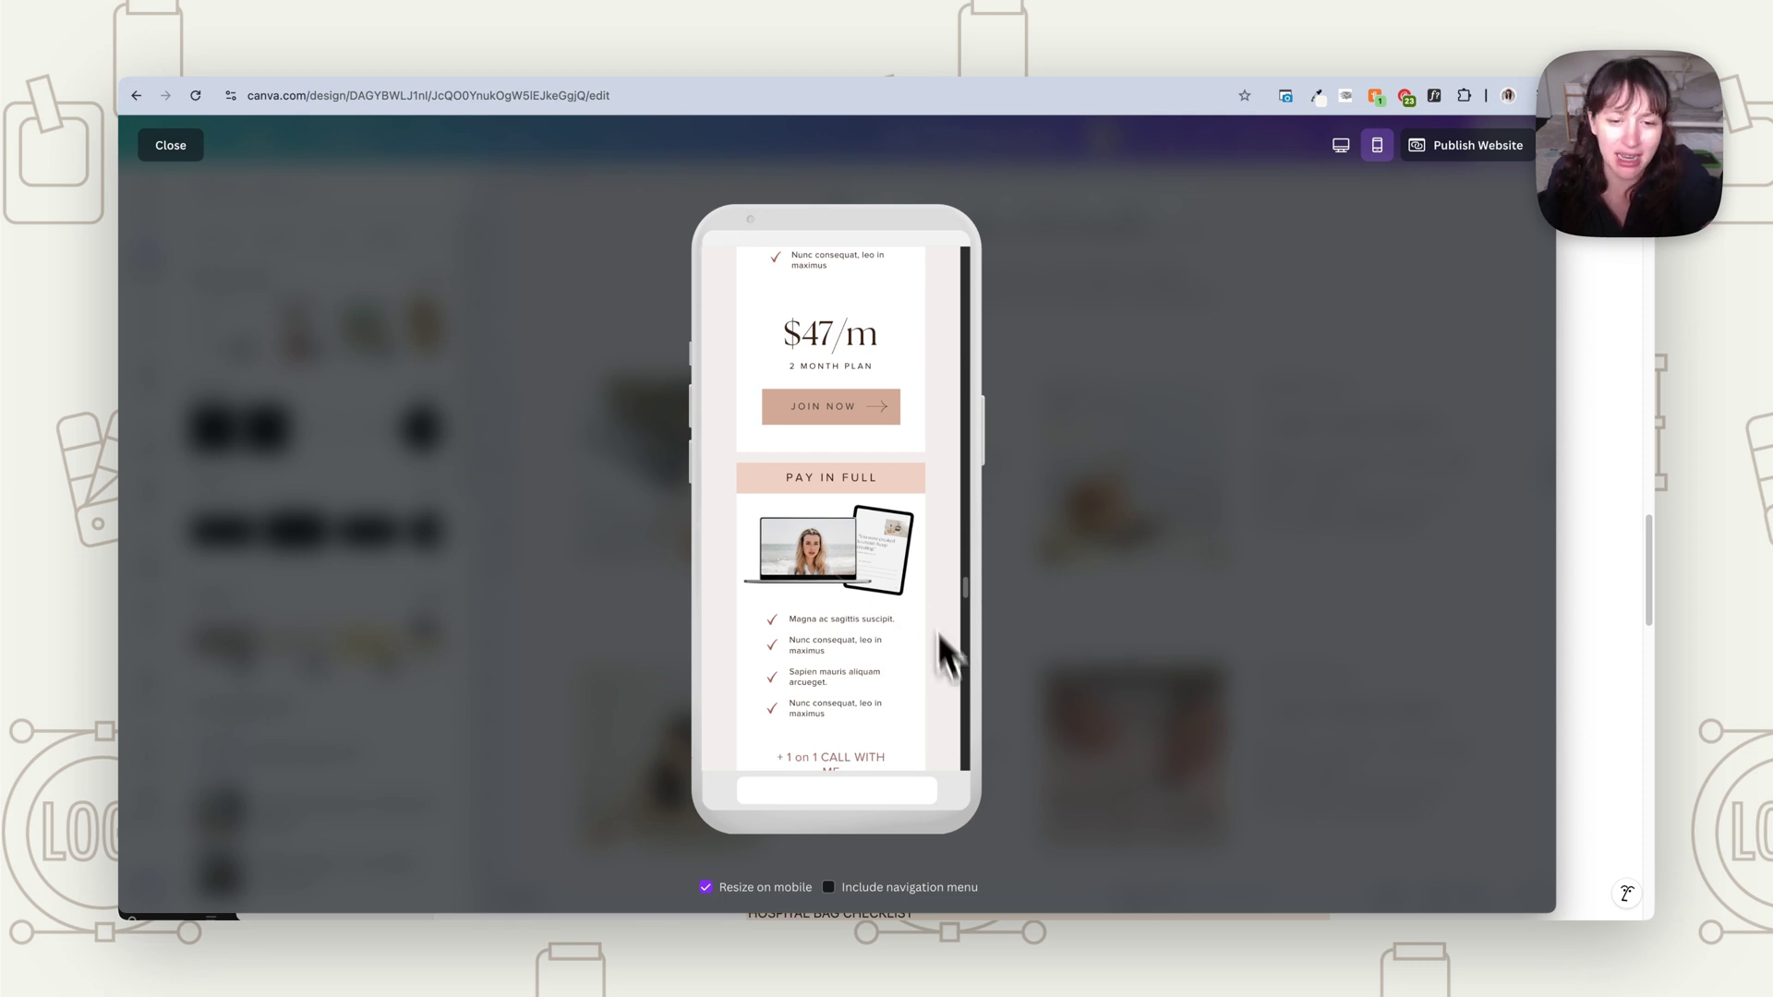
{"action": "scroll", "coordinate": [902, 566], "scroll_direction": "down", "scroll_amount": 15}
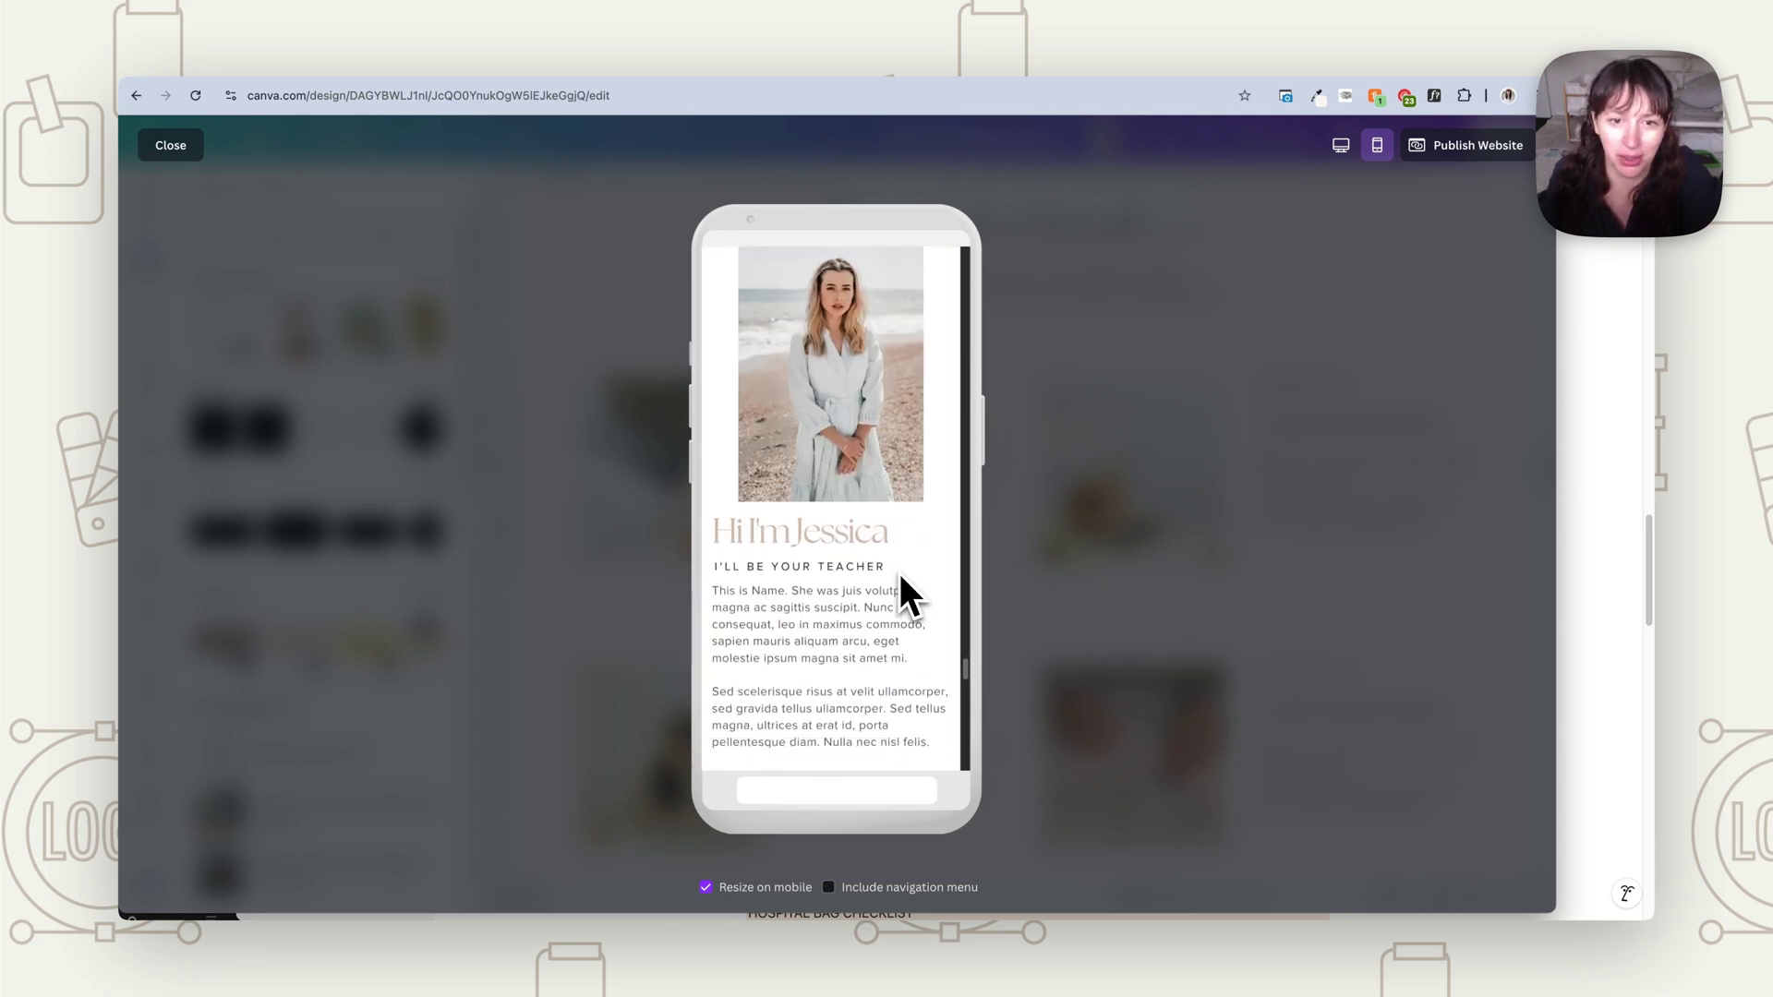
{"action": "scroll", "coordinate": [901, 577], "scroll_direction": "down", "scroll_amount": 3}
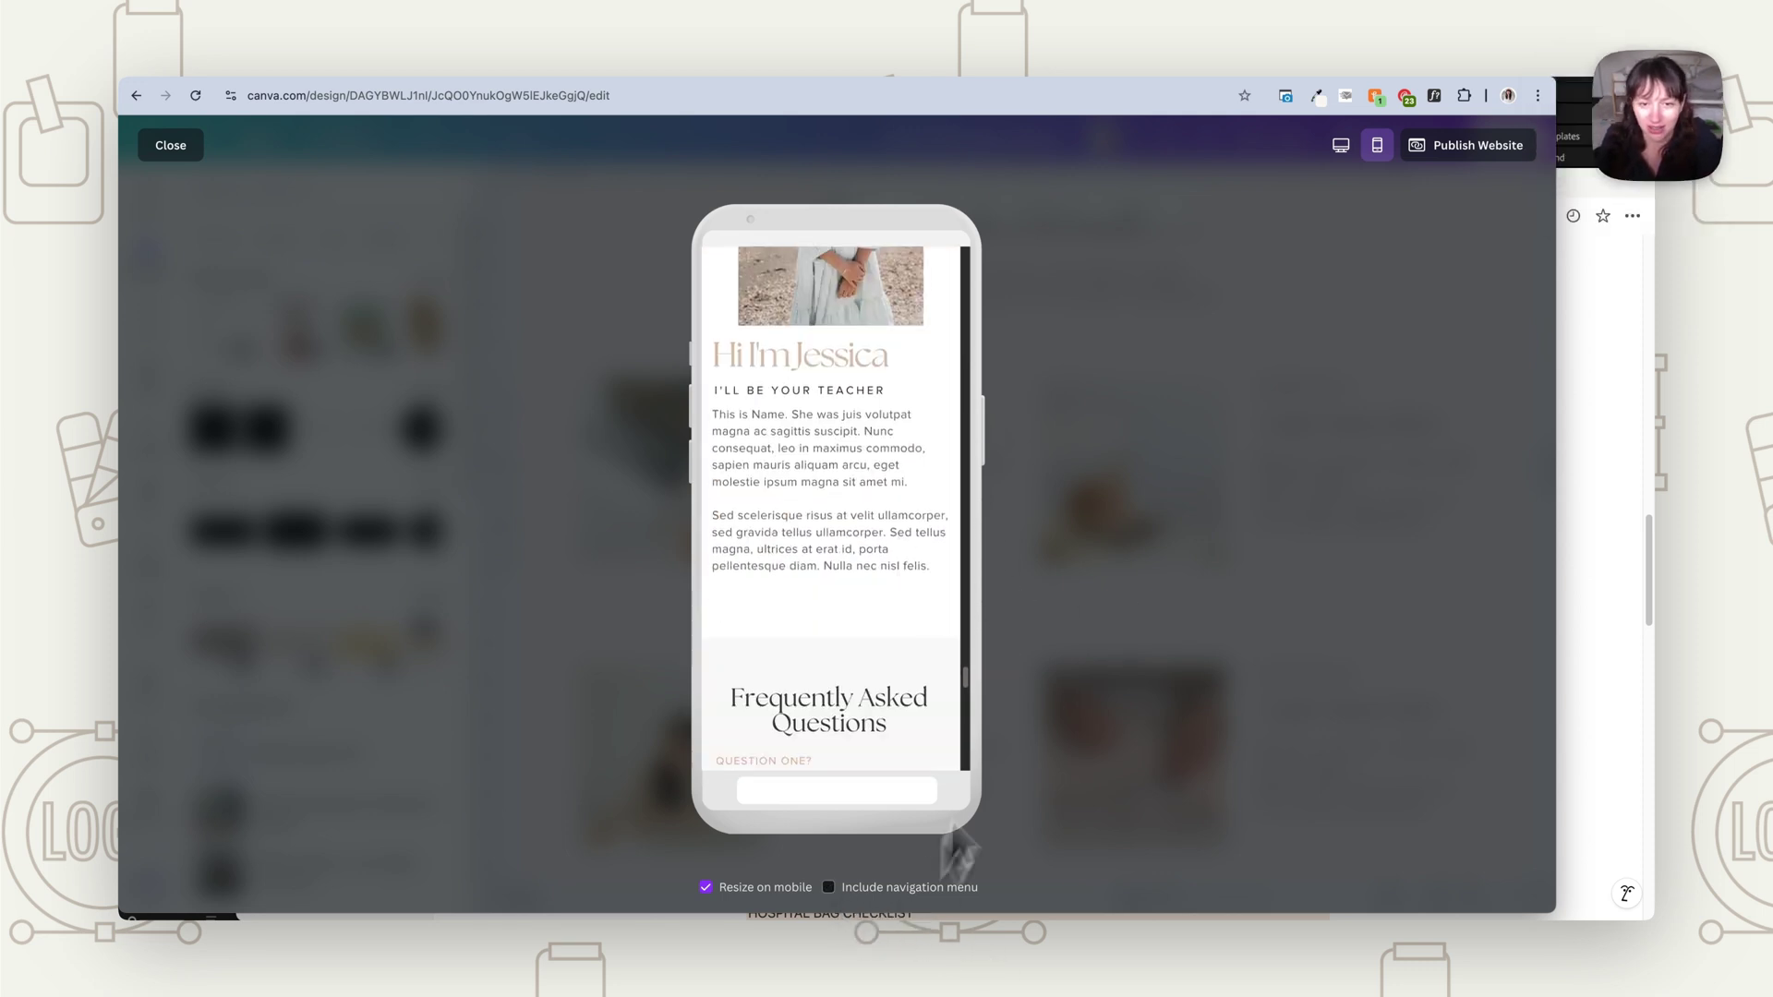
- Return the preview to desktop view, close it and select the hero section's background photo in the editor
{"action": "left_click", "coordinate": [1339, 146]}
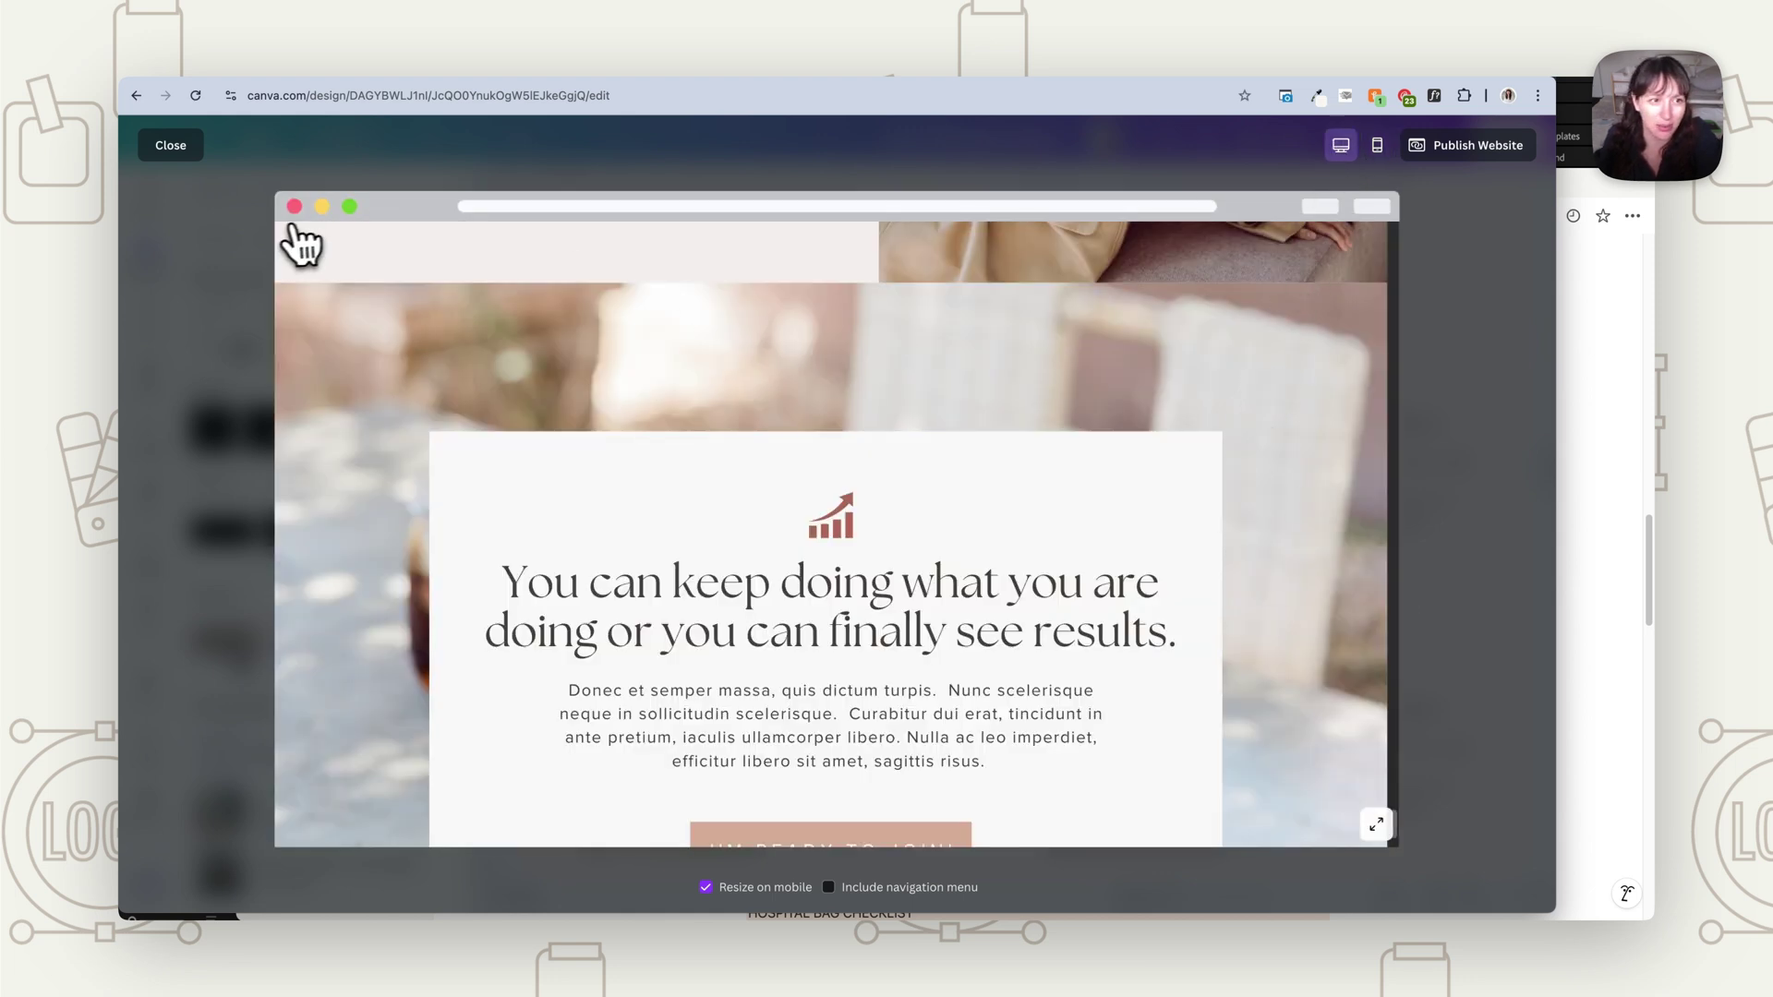
{"action": "left_click", "coordinate": [171, 148]}
{"action": "scroll", "coordinate": [938, 692], "scroll_direction": "up", "scroll_amount": 20}
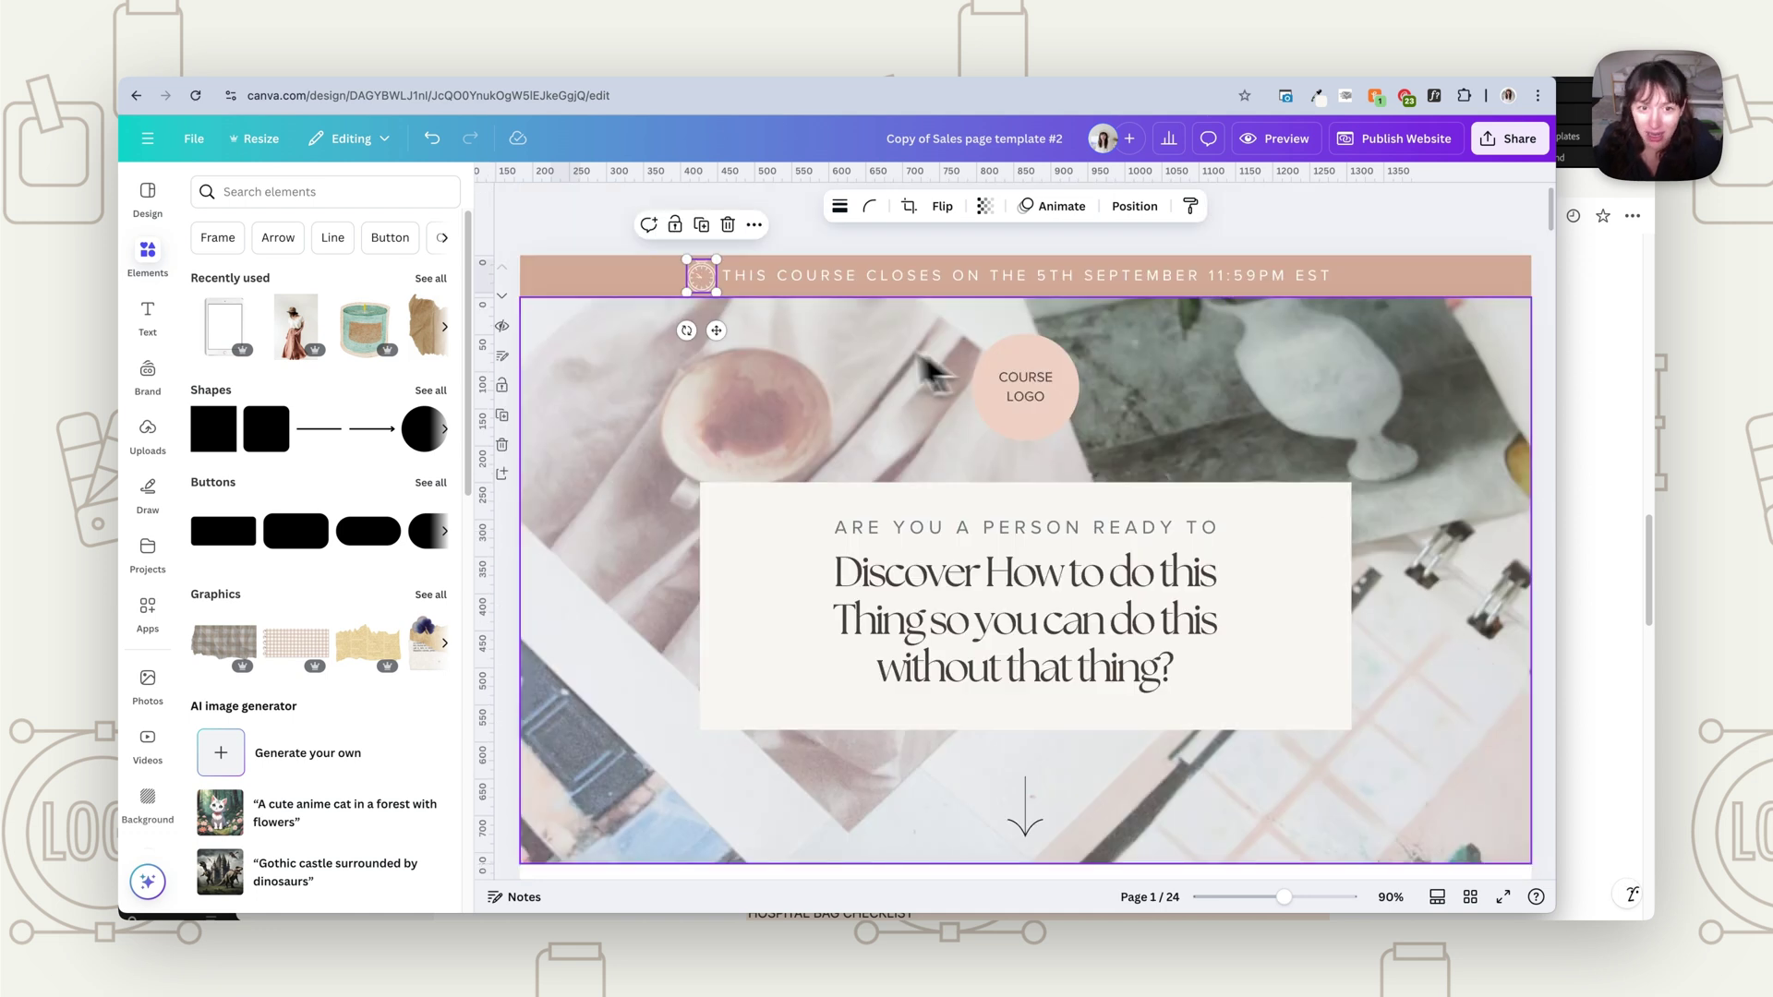
{"action": "left_click", "coordinate": [903, 318]}
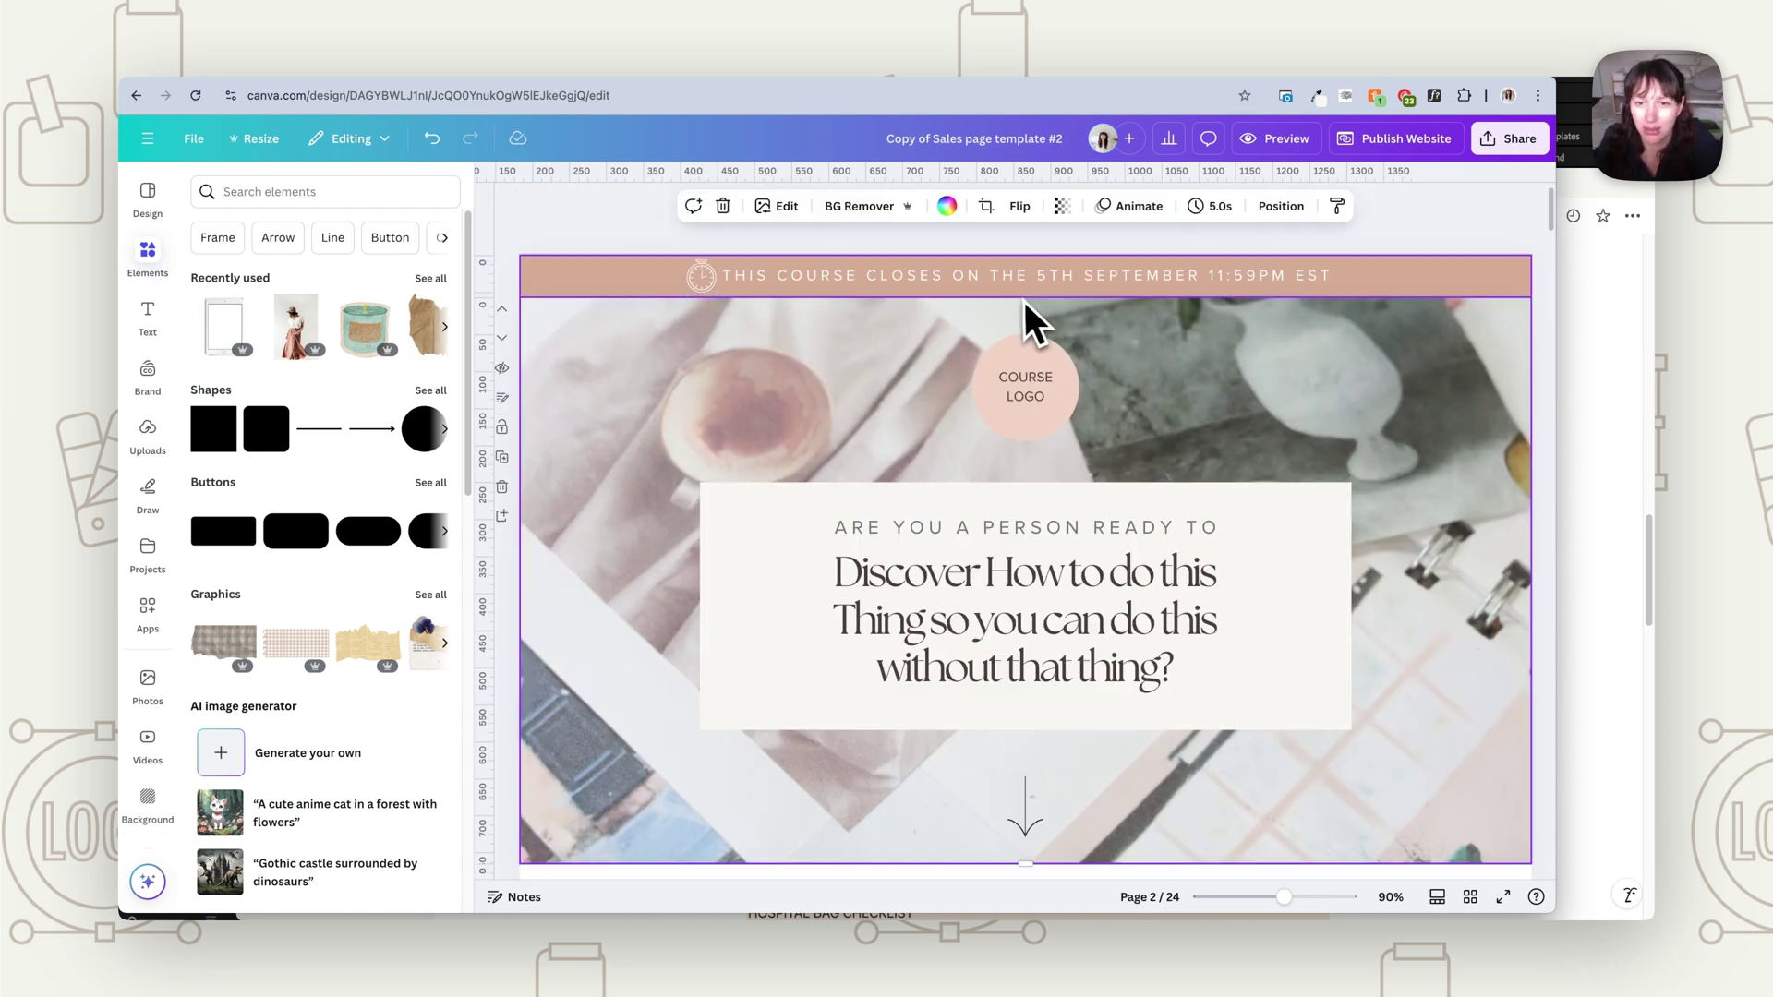
- Show all pages as a grid and name page 2 Home, page 3 Tired of, page 5 Product and page 11 Whats inside
{"action": "left_click", "coordinate": [1437, 897]}
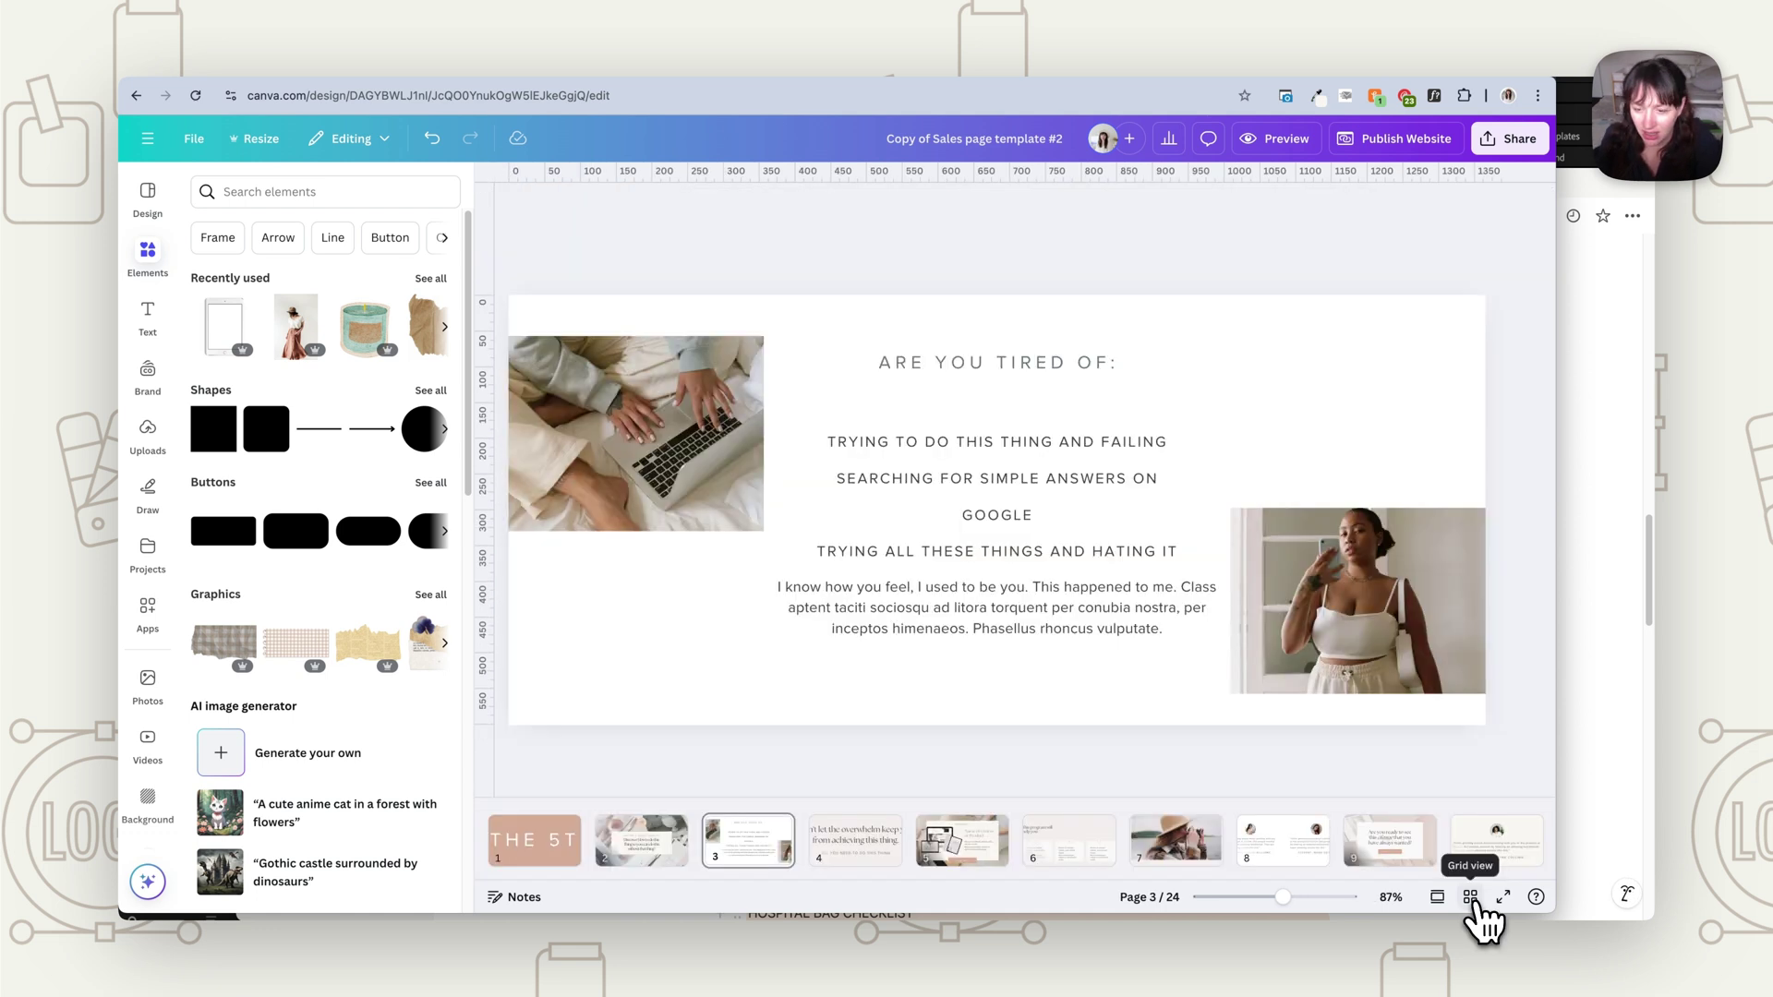
{"action": "left_click", "coordinate": [1470, 897]}
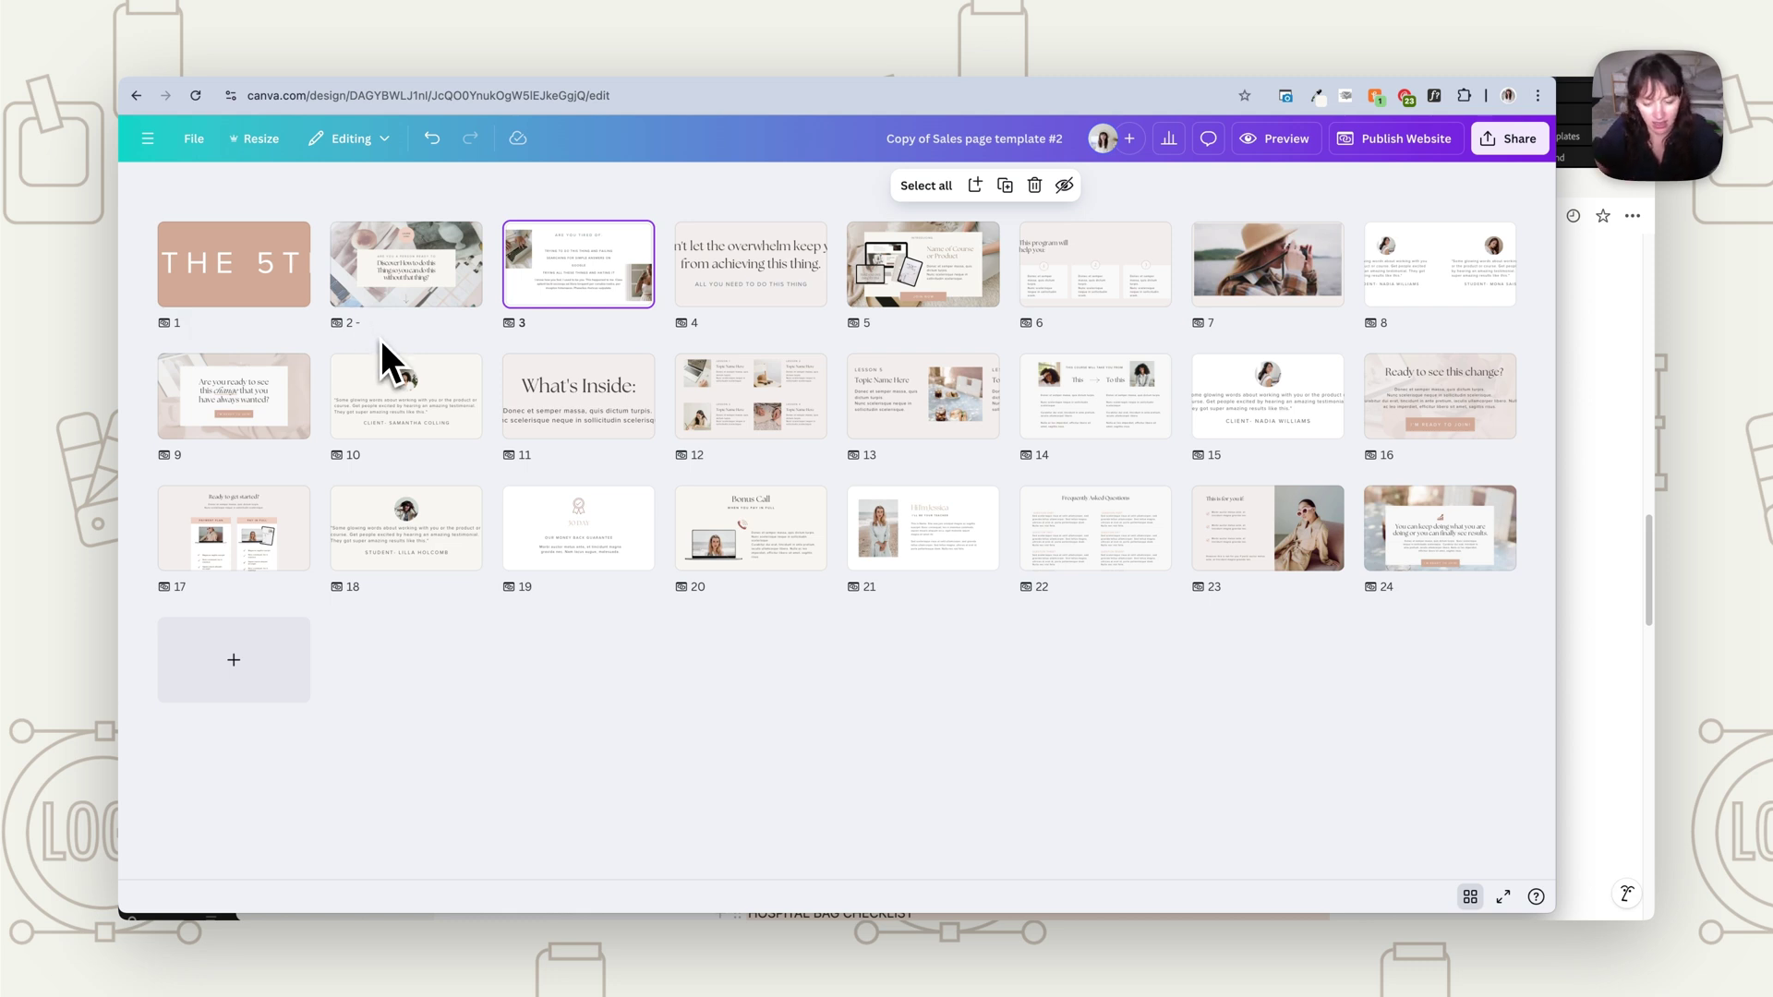
{"action": "type", "text": "Head"}
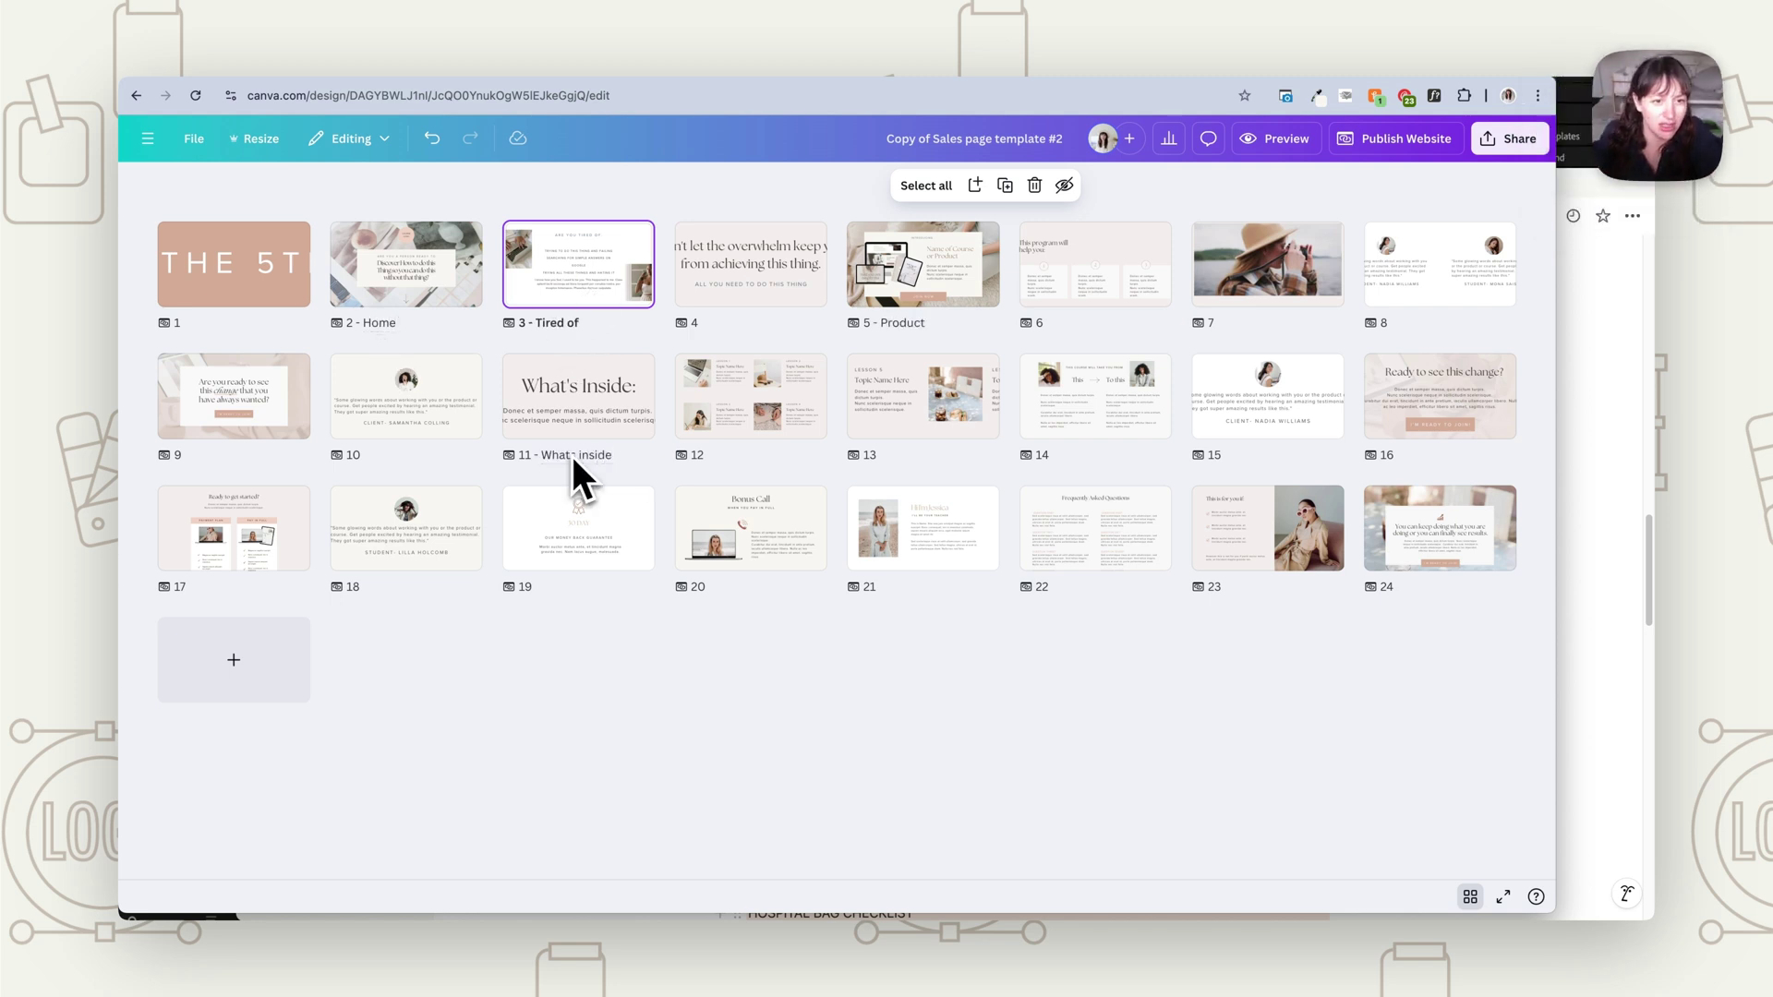
{"action": "left_click", "coordinate": [644, 720]}
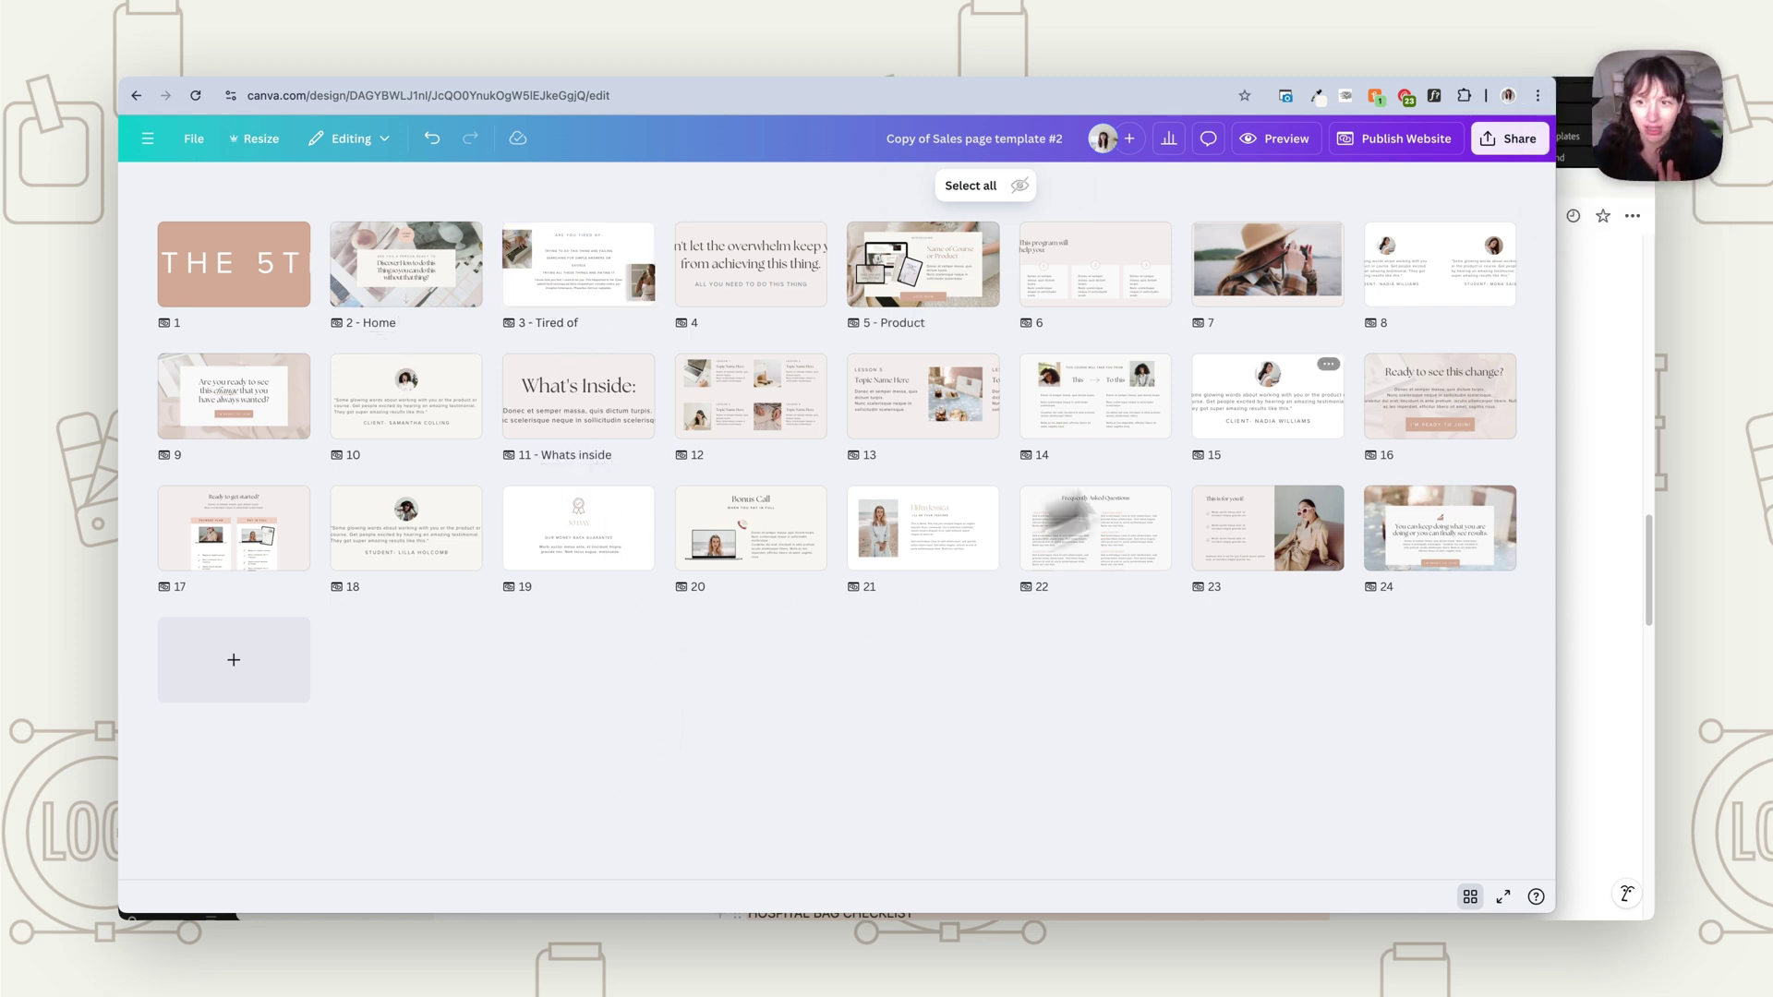
{"action": "left_click", "coordinate": [1470, 897]}
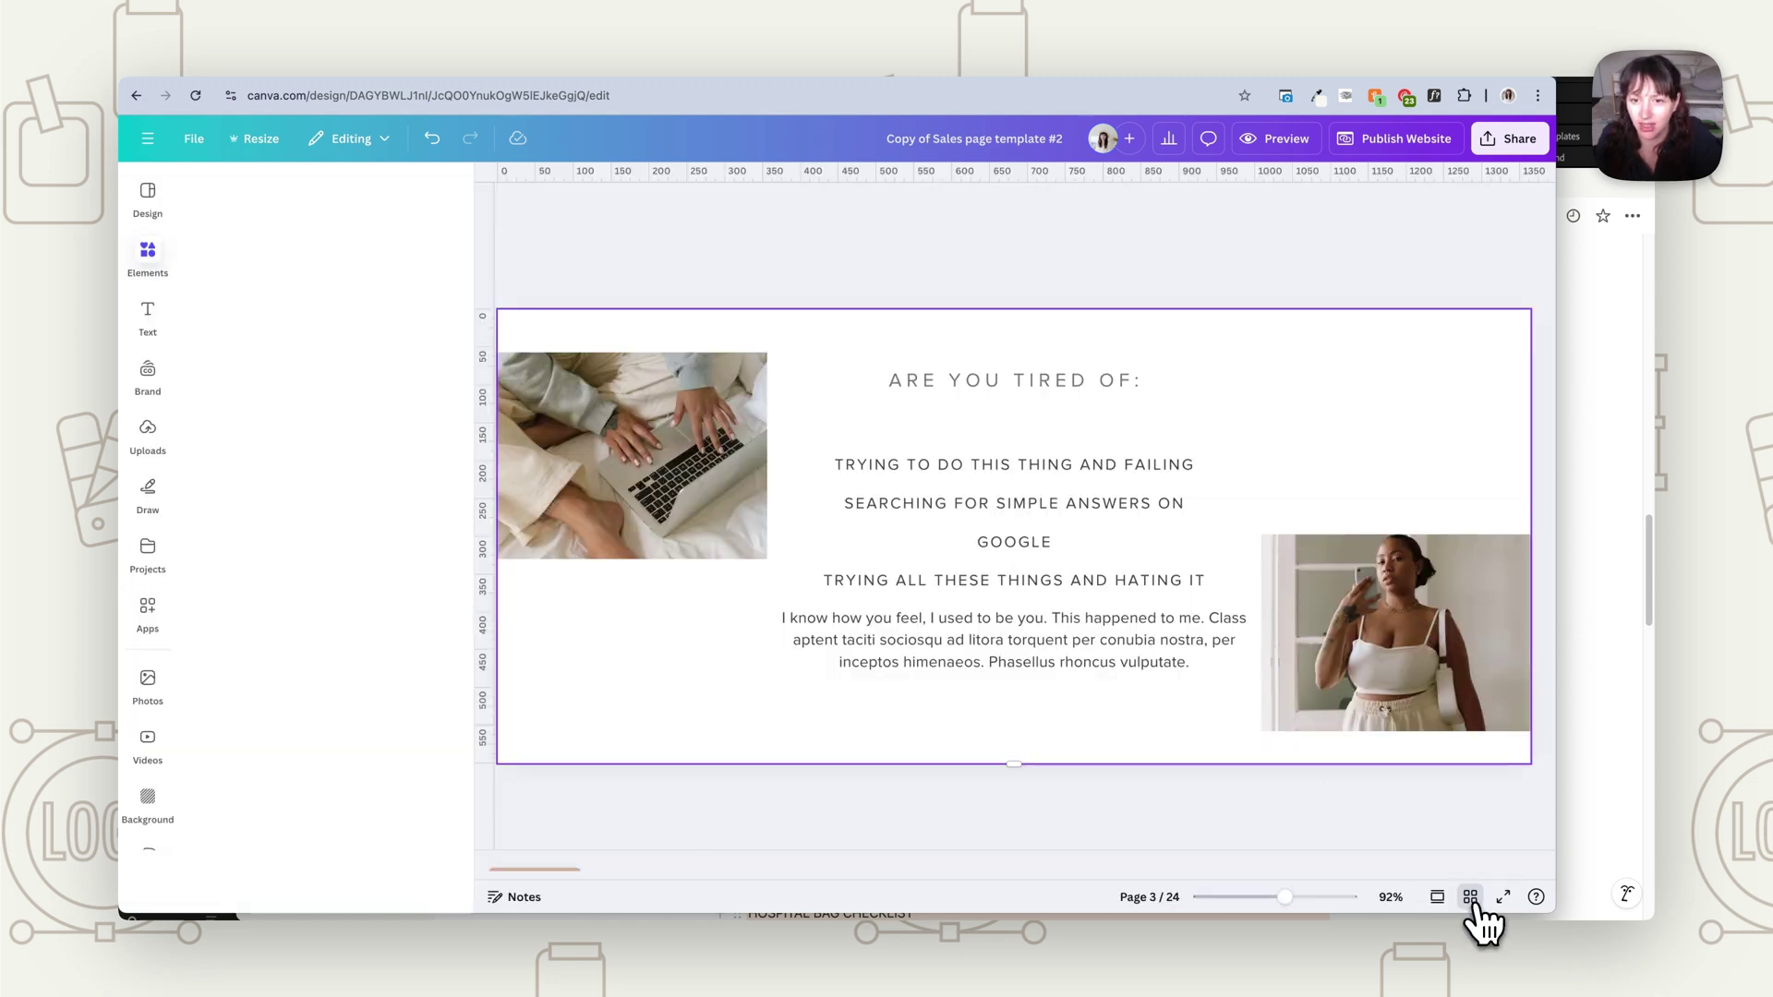
- Include a navigation menu in the website preview, test its Product and Whats inside links, and close the preview
{"action": "left_click", "coordinate": [1296, 143]}
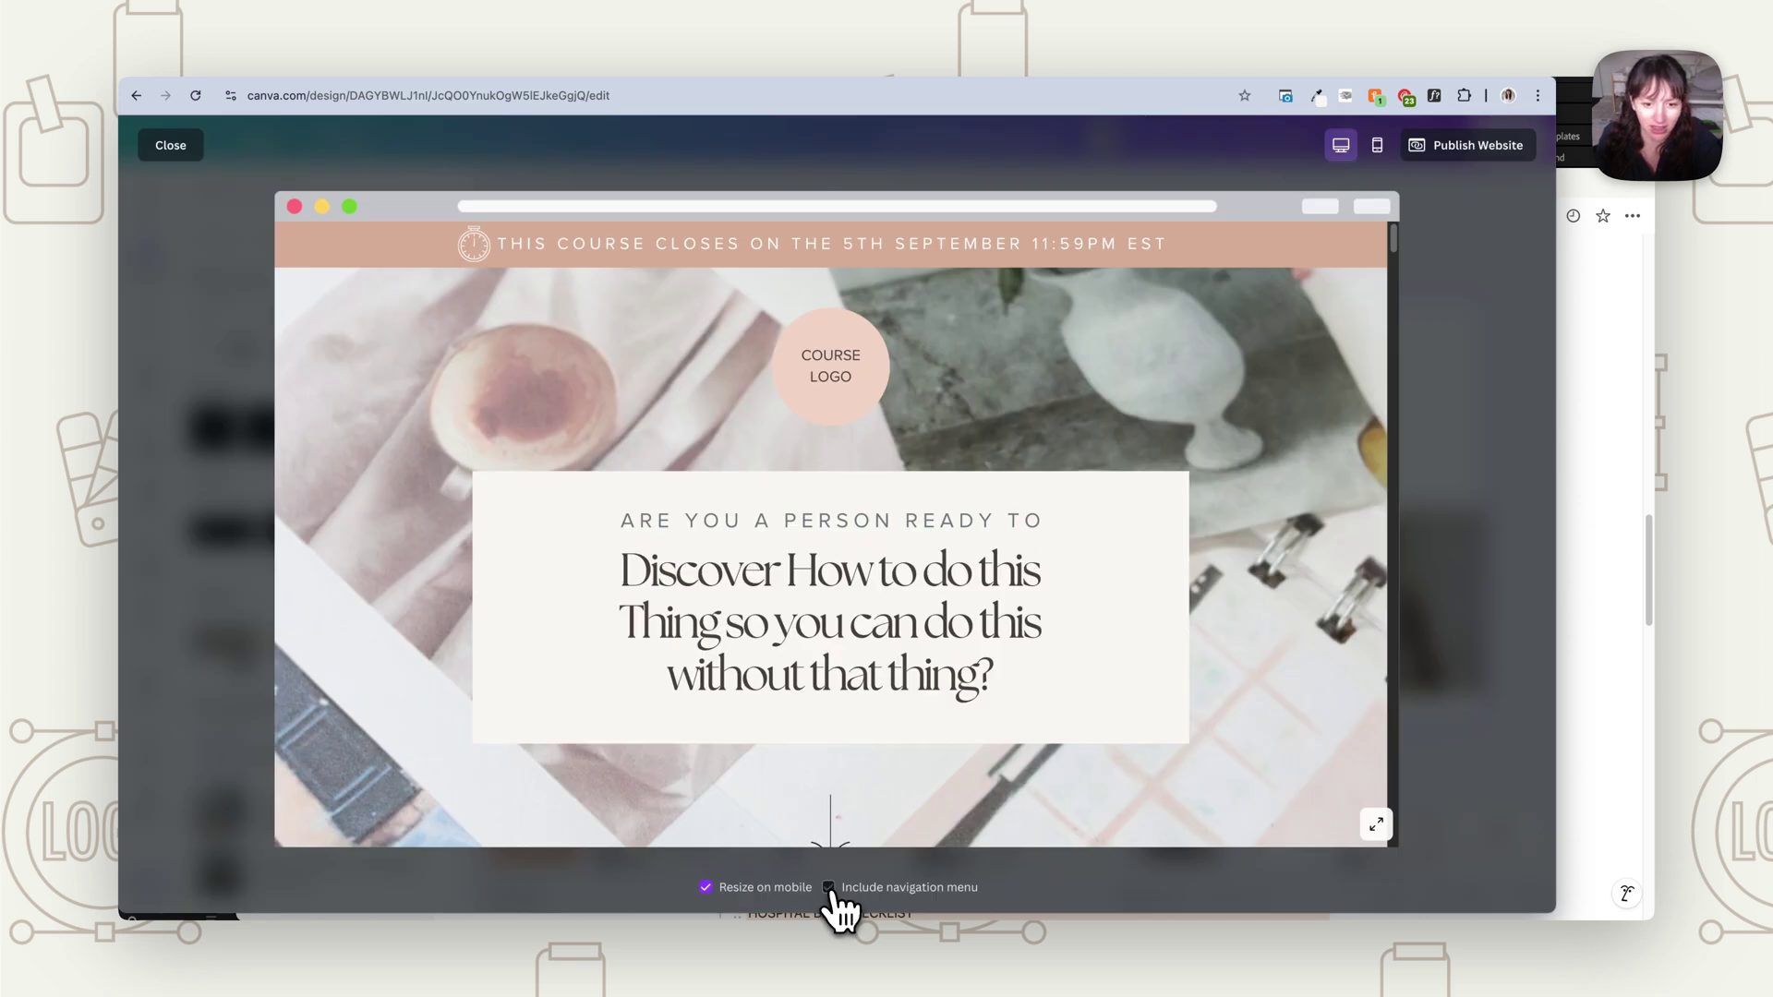
{"action": "left_click", "coordinate": [830, 888]}
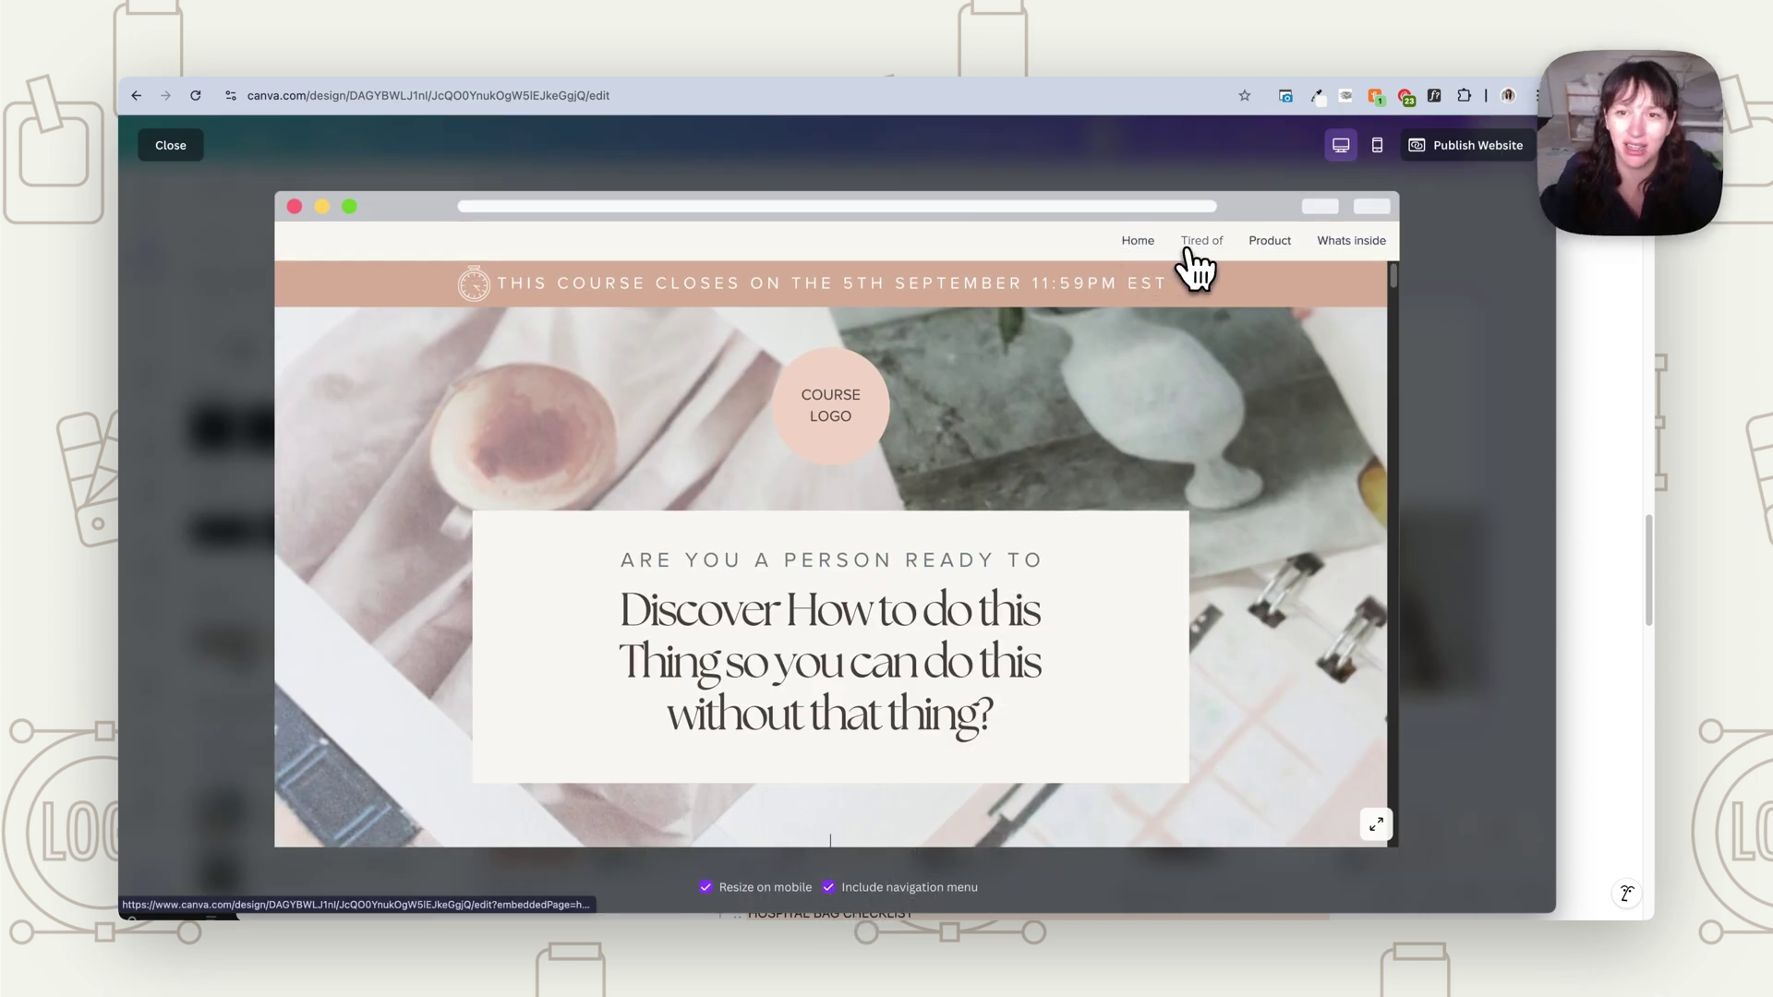
{"action": "left_click", "coordinate": [1256, 242]}
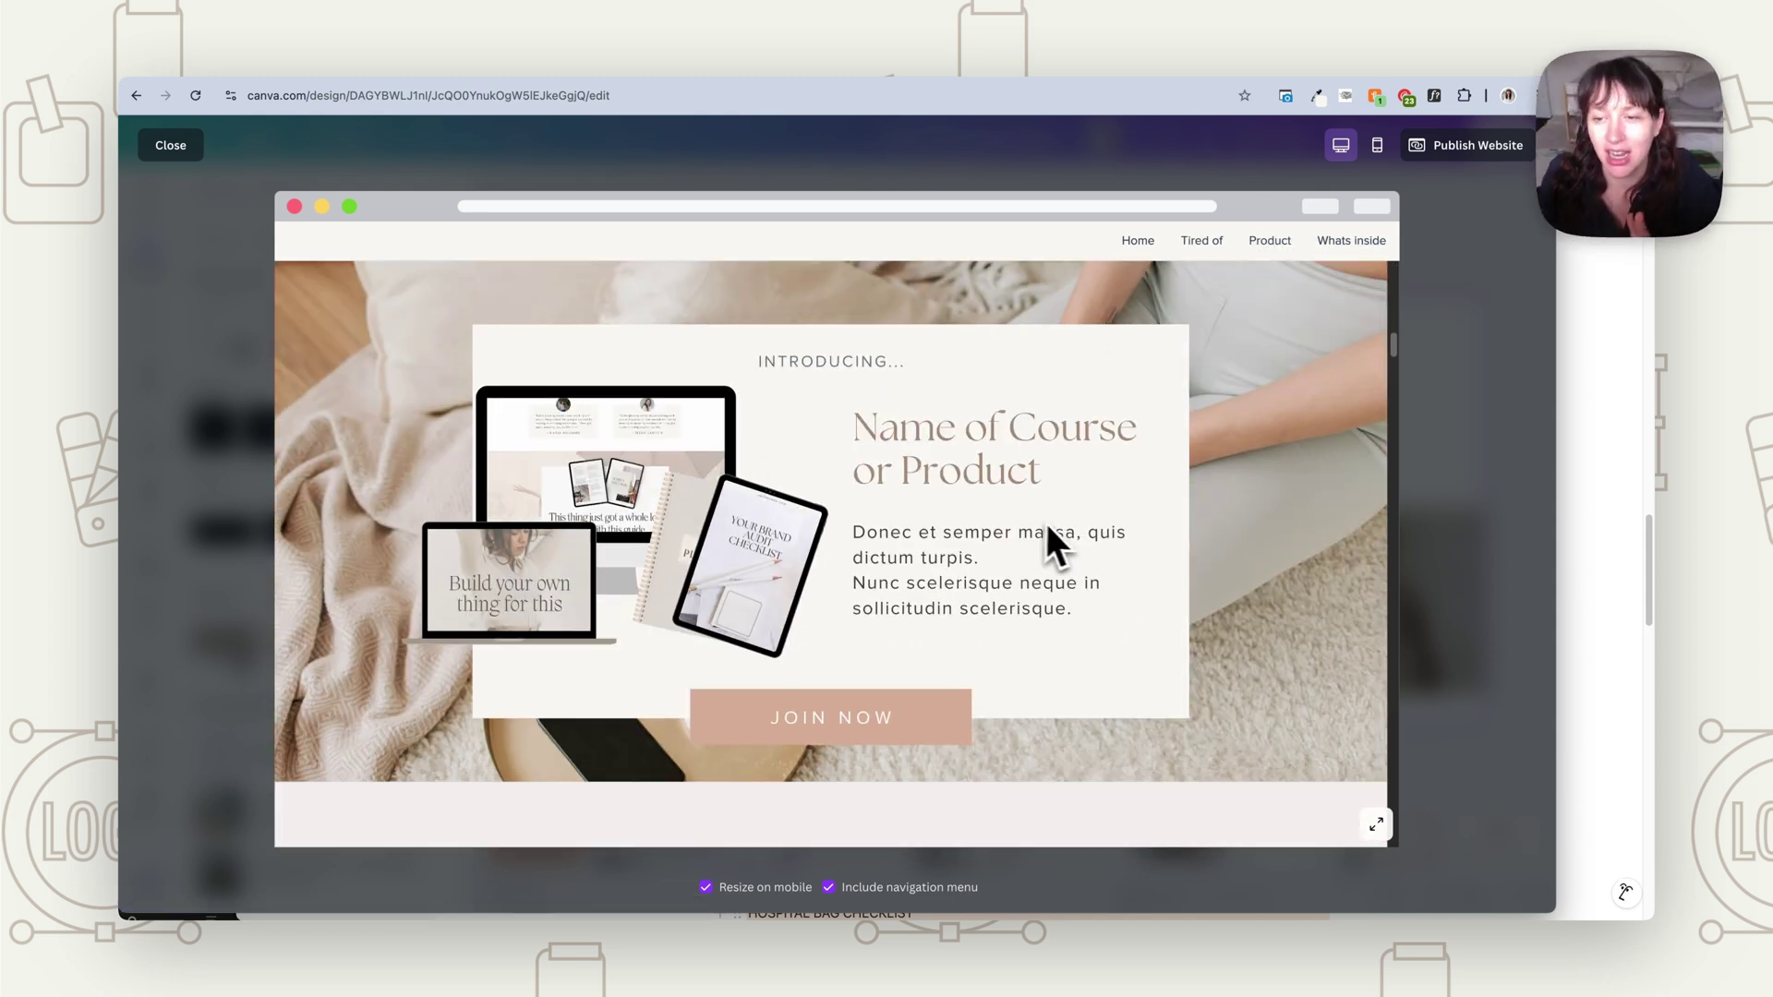
{"action": "scroll", "coordinate": [1063, 536], "scroll_direction": "up", "scroll_amount": 5}
{"action": "scroll", "coordinate": [1063, 537], "scroll_direction": "up", "scroll_amount": 5}
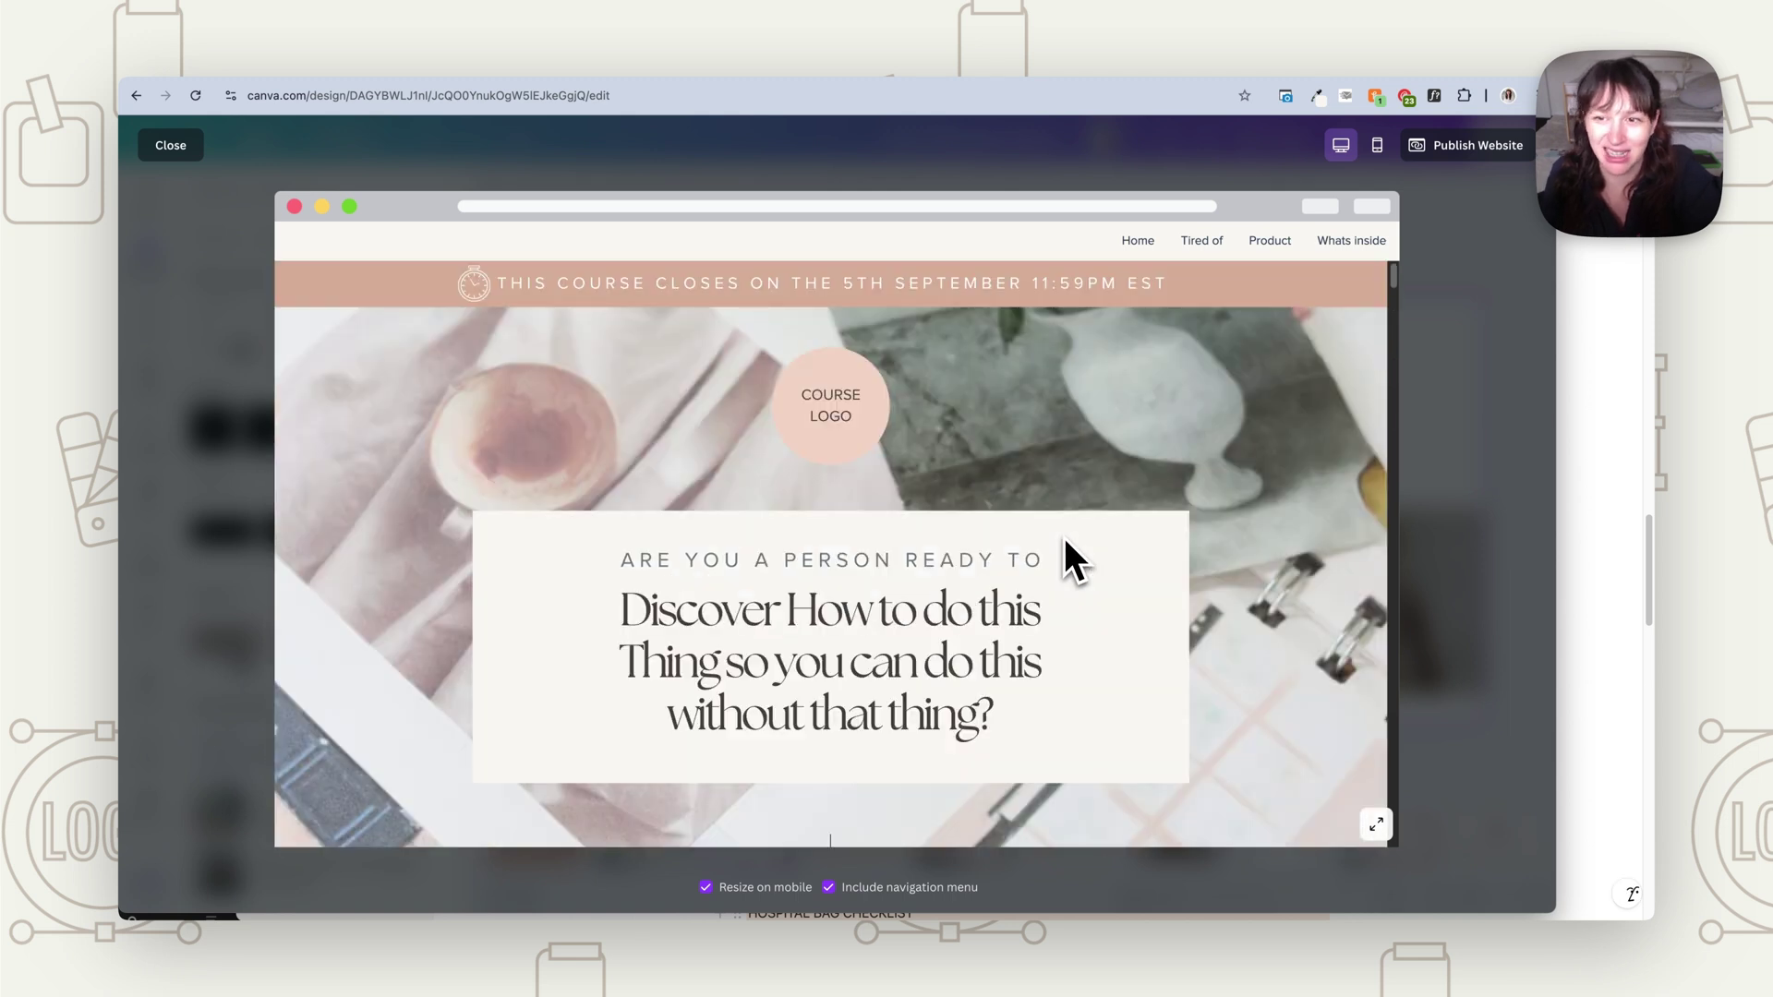
{"action": "left_click", "coordinate": [1346, 253]}
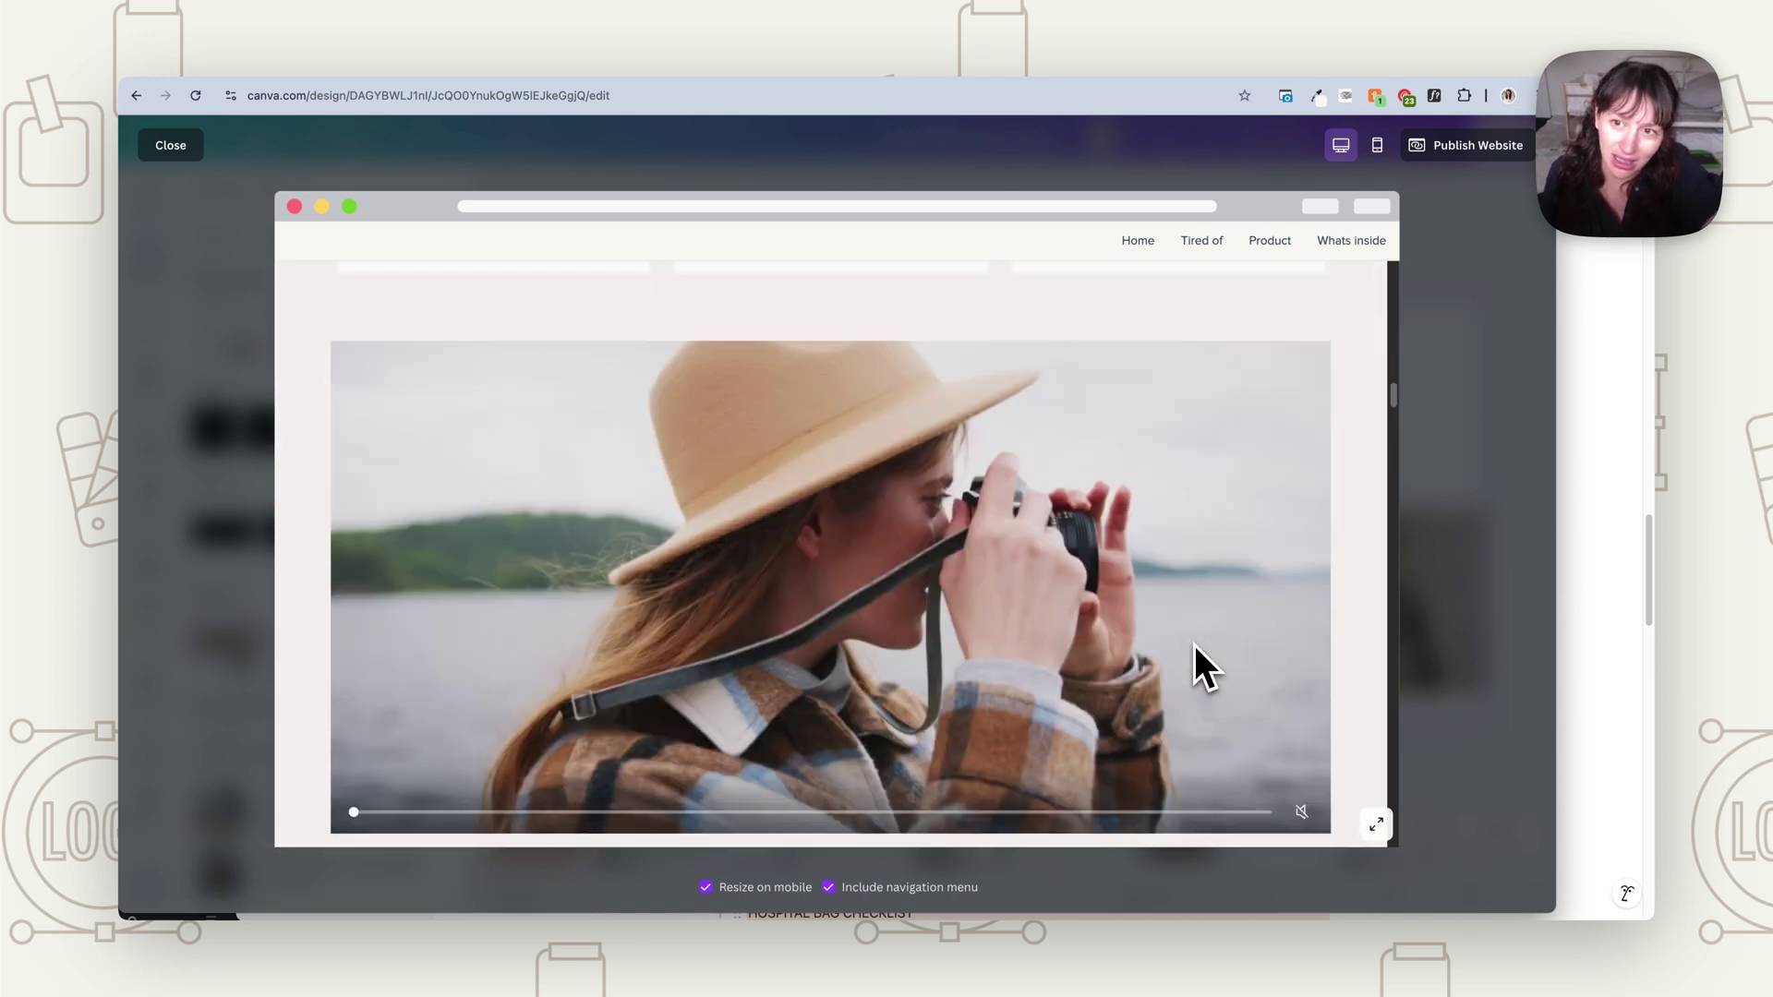
{"action": "scroll", "coordinate": [1194, 645], "scroll_direction": "up", "scroll_amount": 10}
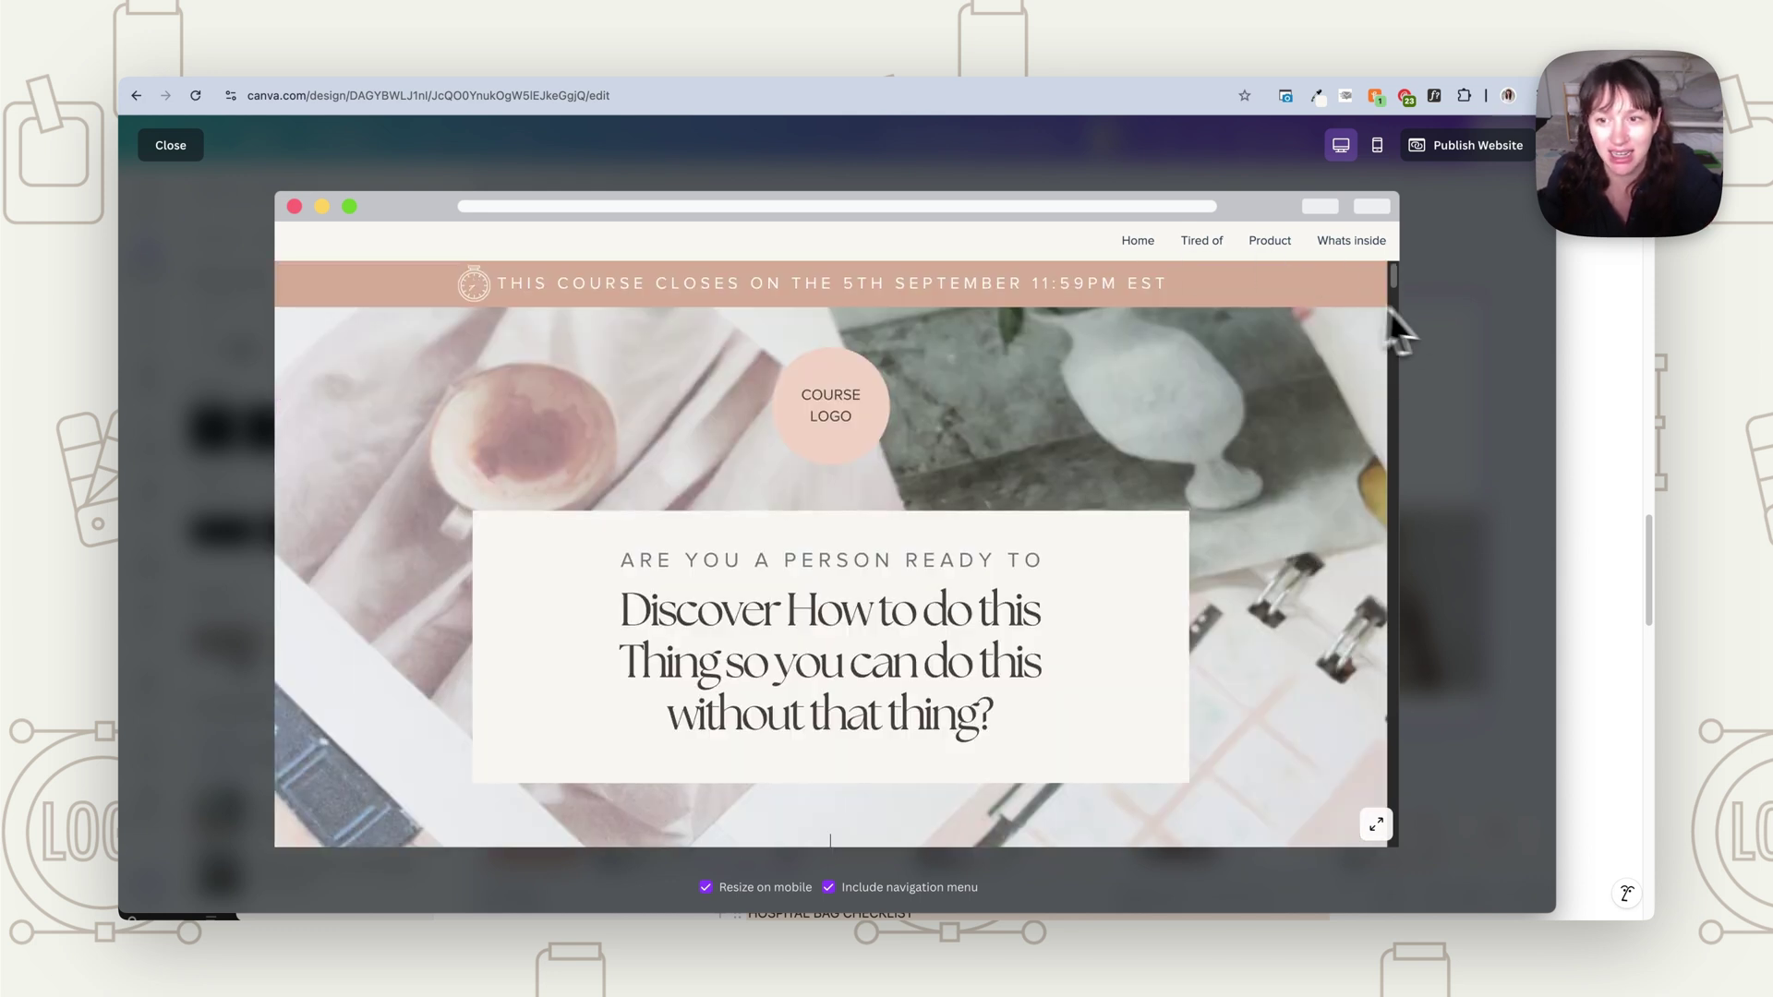
{"action": "left_click", "coordinate": [1444, 282]}
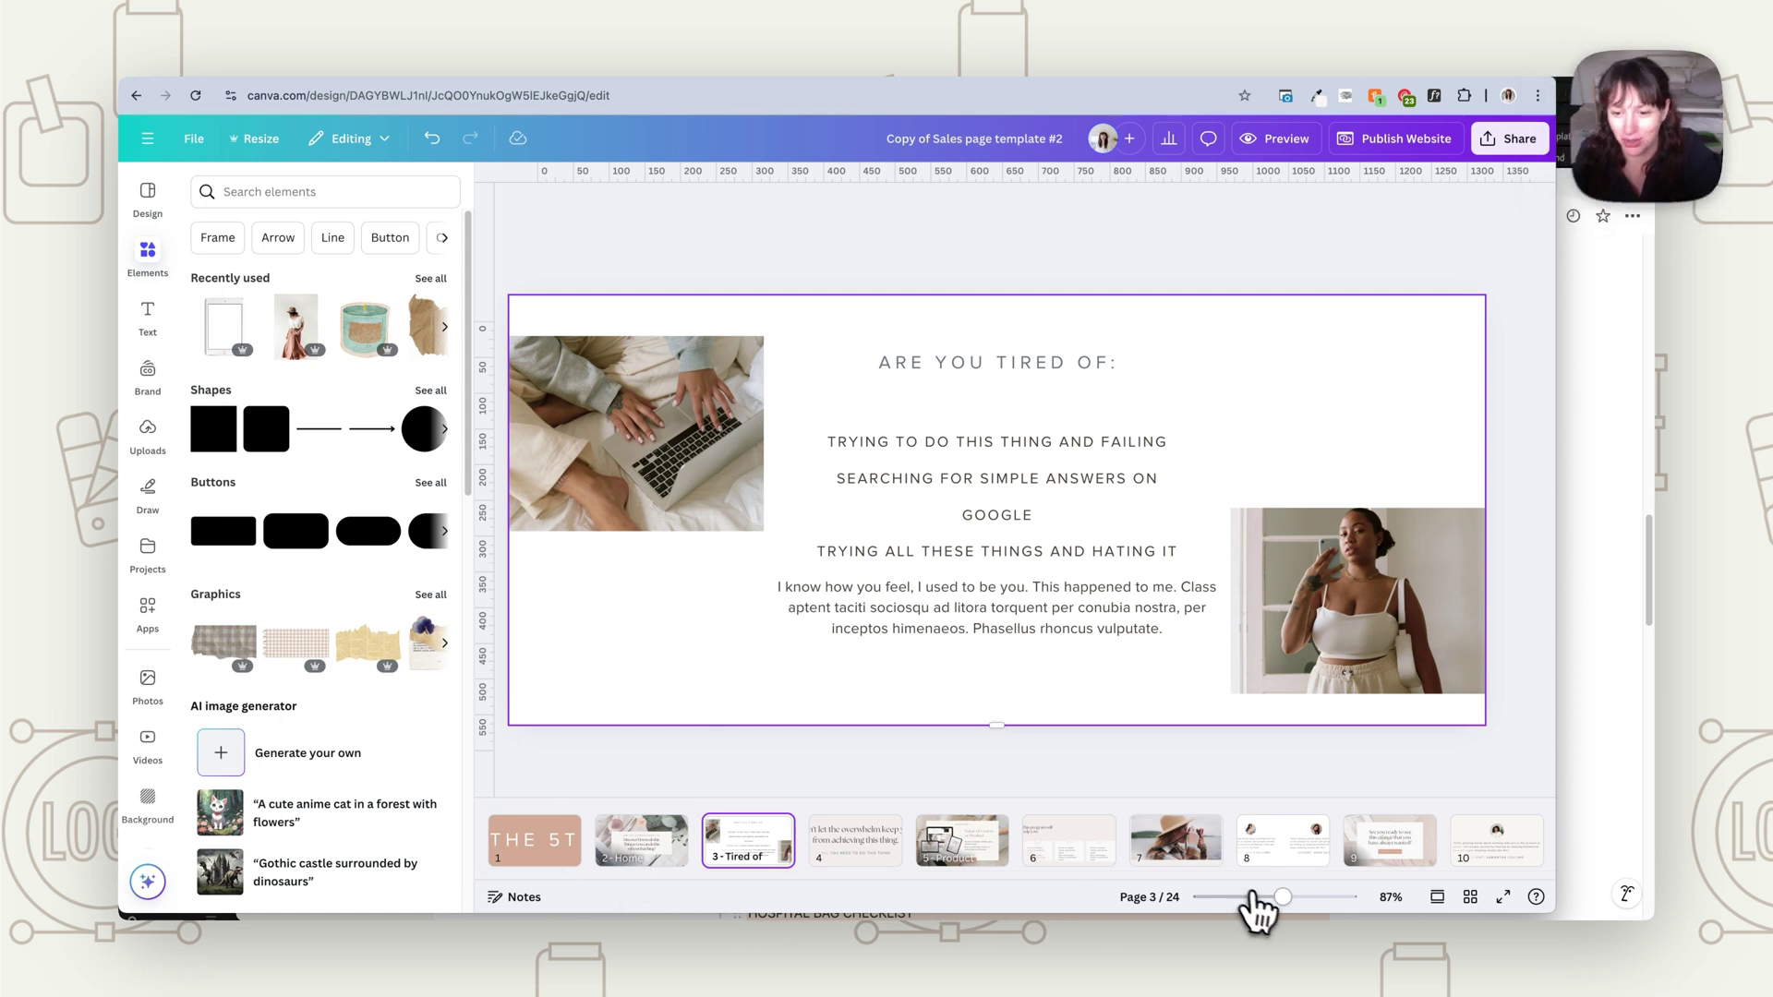
- Jump through the page thumbnails to the Home page and the program benefits page, and return to the continuous page view
{"action": "mouse_move", "coordinate": [1260, 897]}
{"action": "left_mouse_down"}
{"action": "mouse_move", "coordinate": [1219, 896]}
{"action": "mouse_move", "coordinate": [1278, 896]}
{"action": "left_mouse_up"}
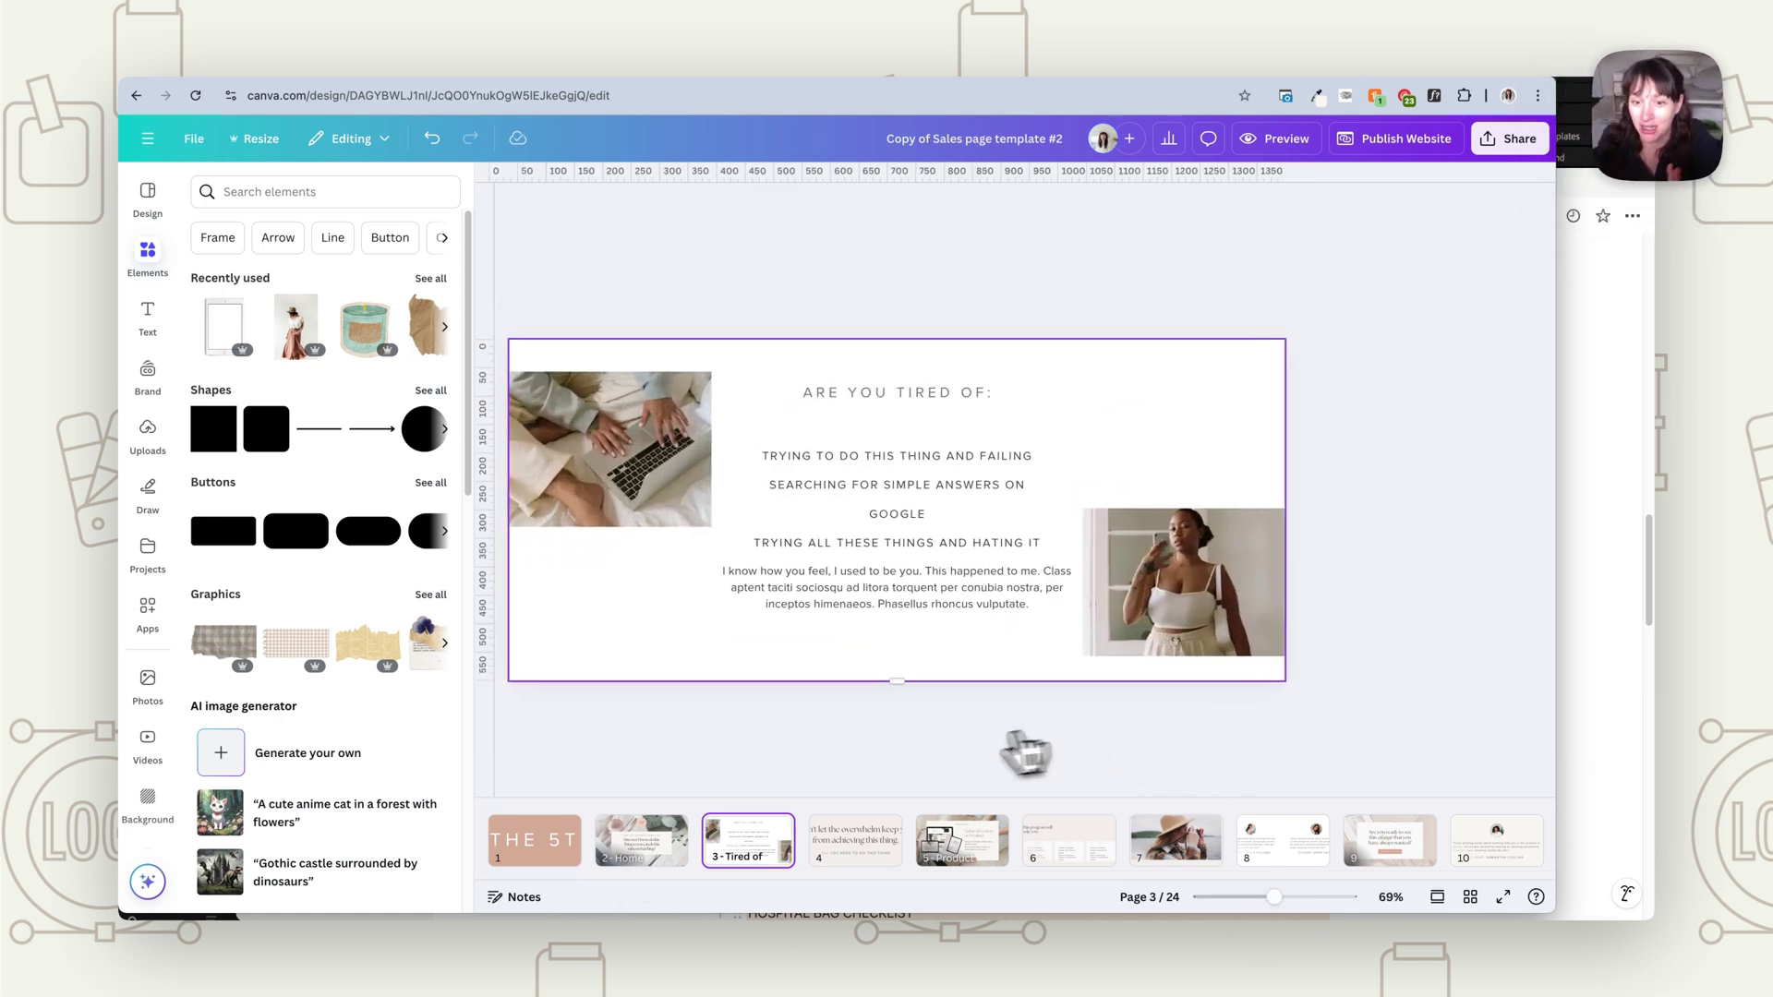
{"action": "left_click", "coordinate": [644, 847]}
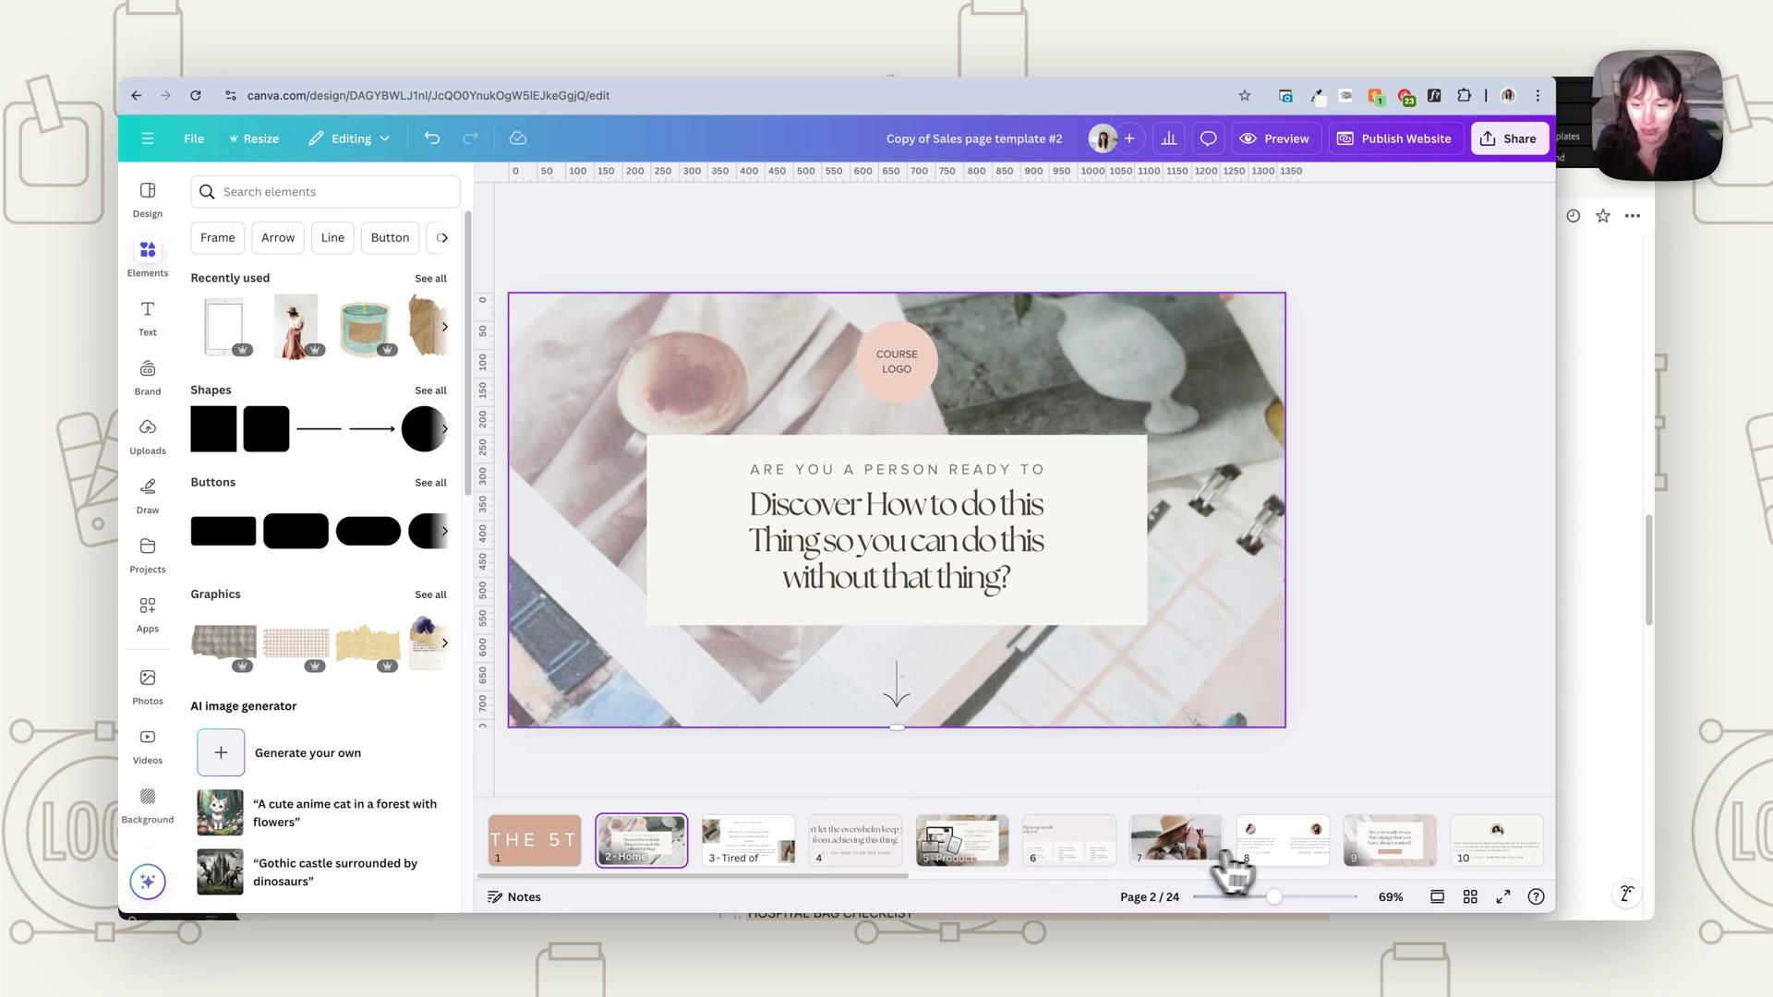
{"action": "left_click", "coordinate": [1063, 847]}
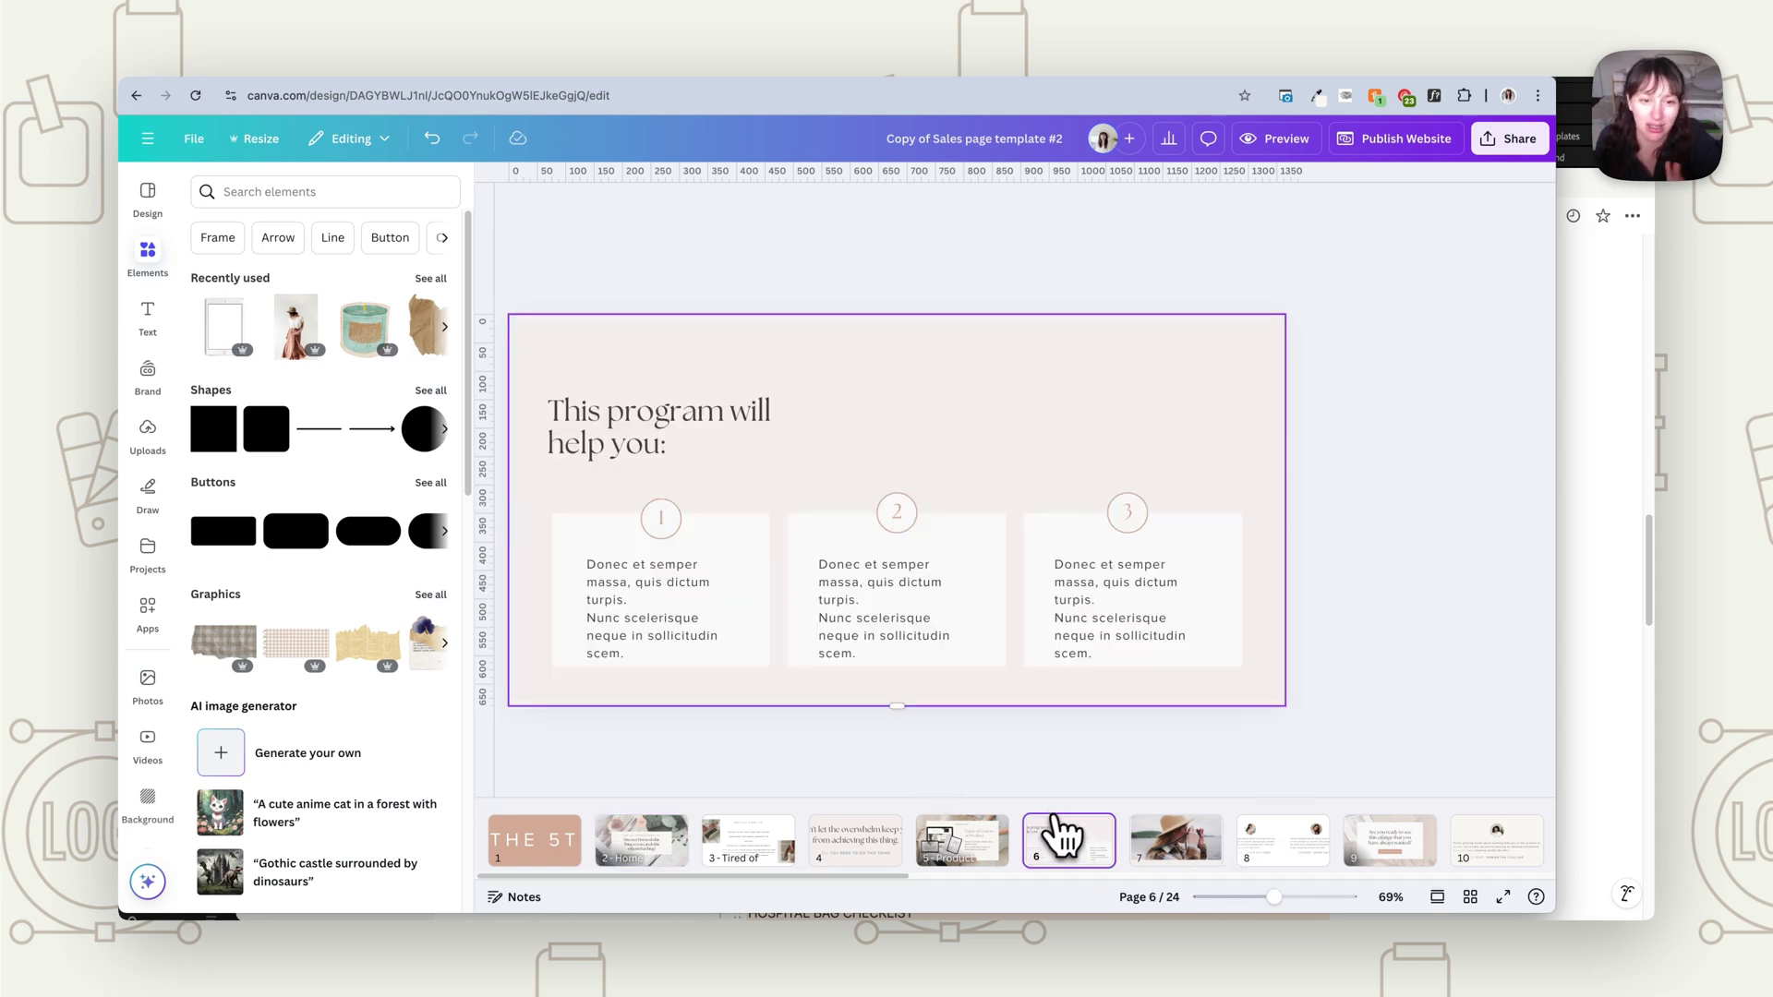
{"action": "left_click_drag", "start_coordinate": [1289, 888], "coordinate": [1284, 897]}
- Link the JOIN NOW button in the course introduction section to page 17 of the document
{"action": "left_click", "coordinate": [1107, 562]}
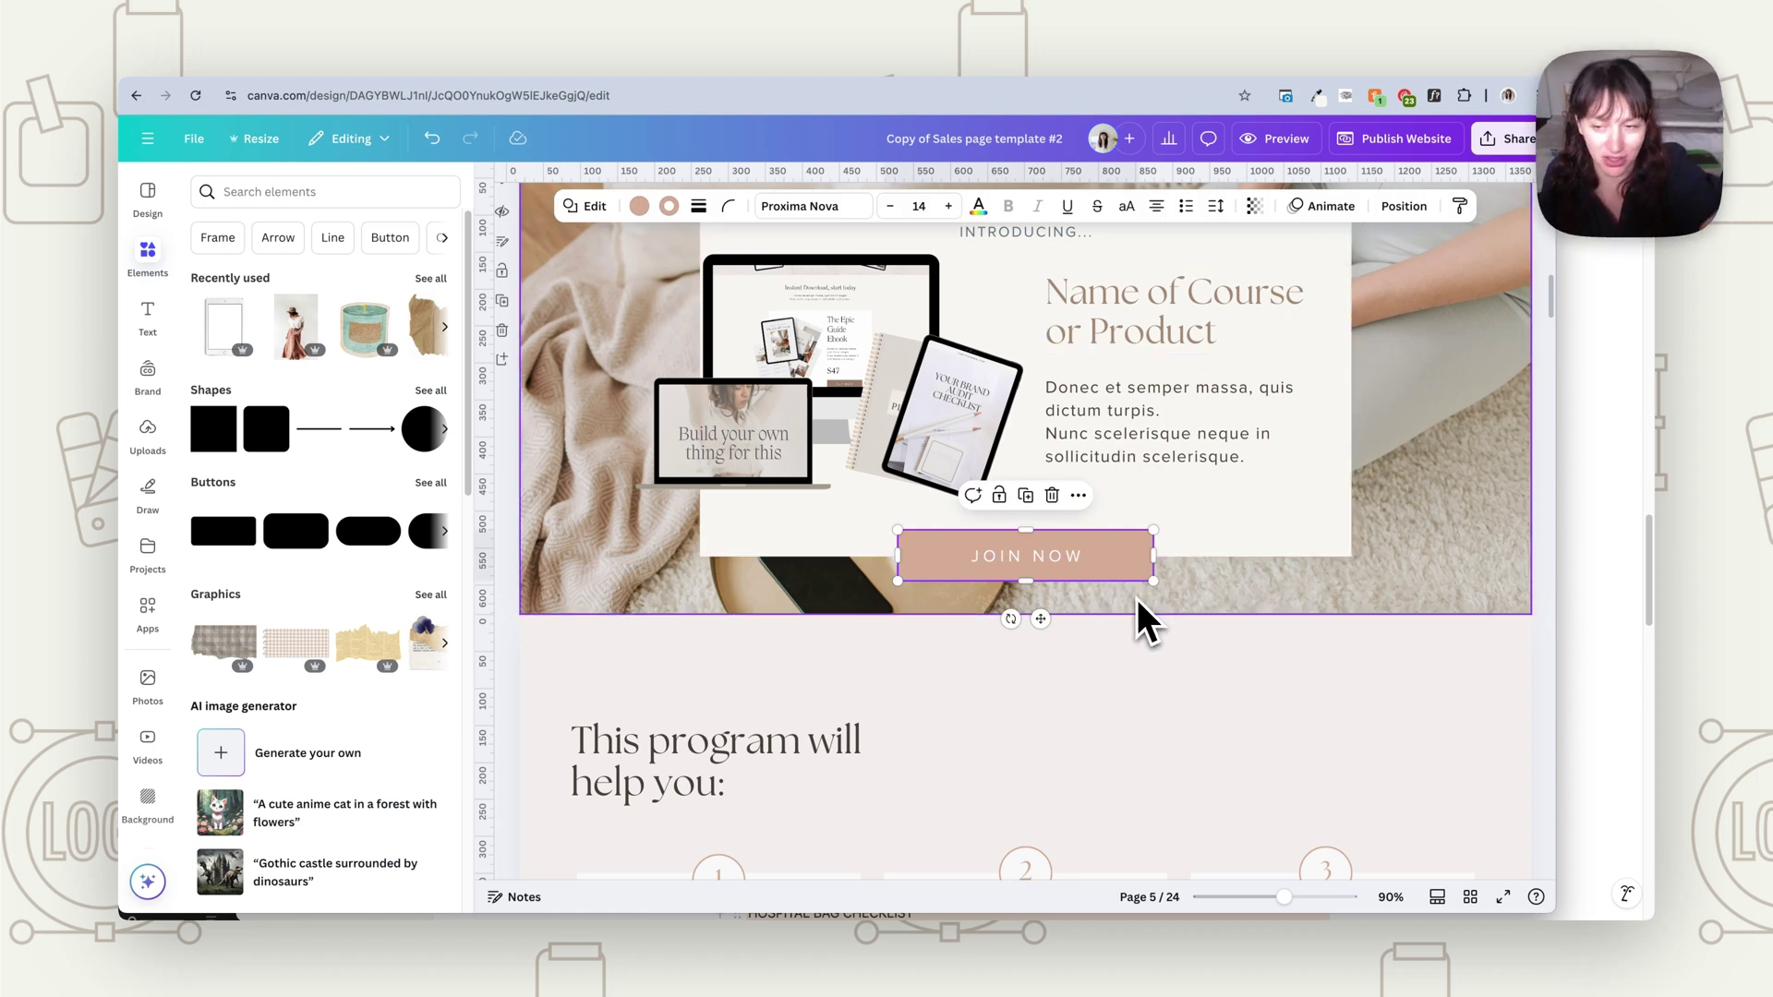
{"action": "left_click", "coordinate": [1078, 496]}
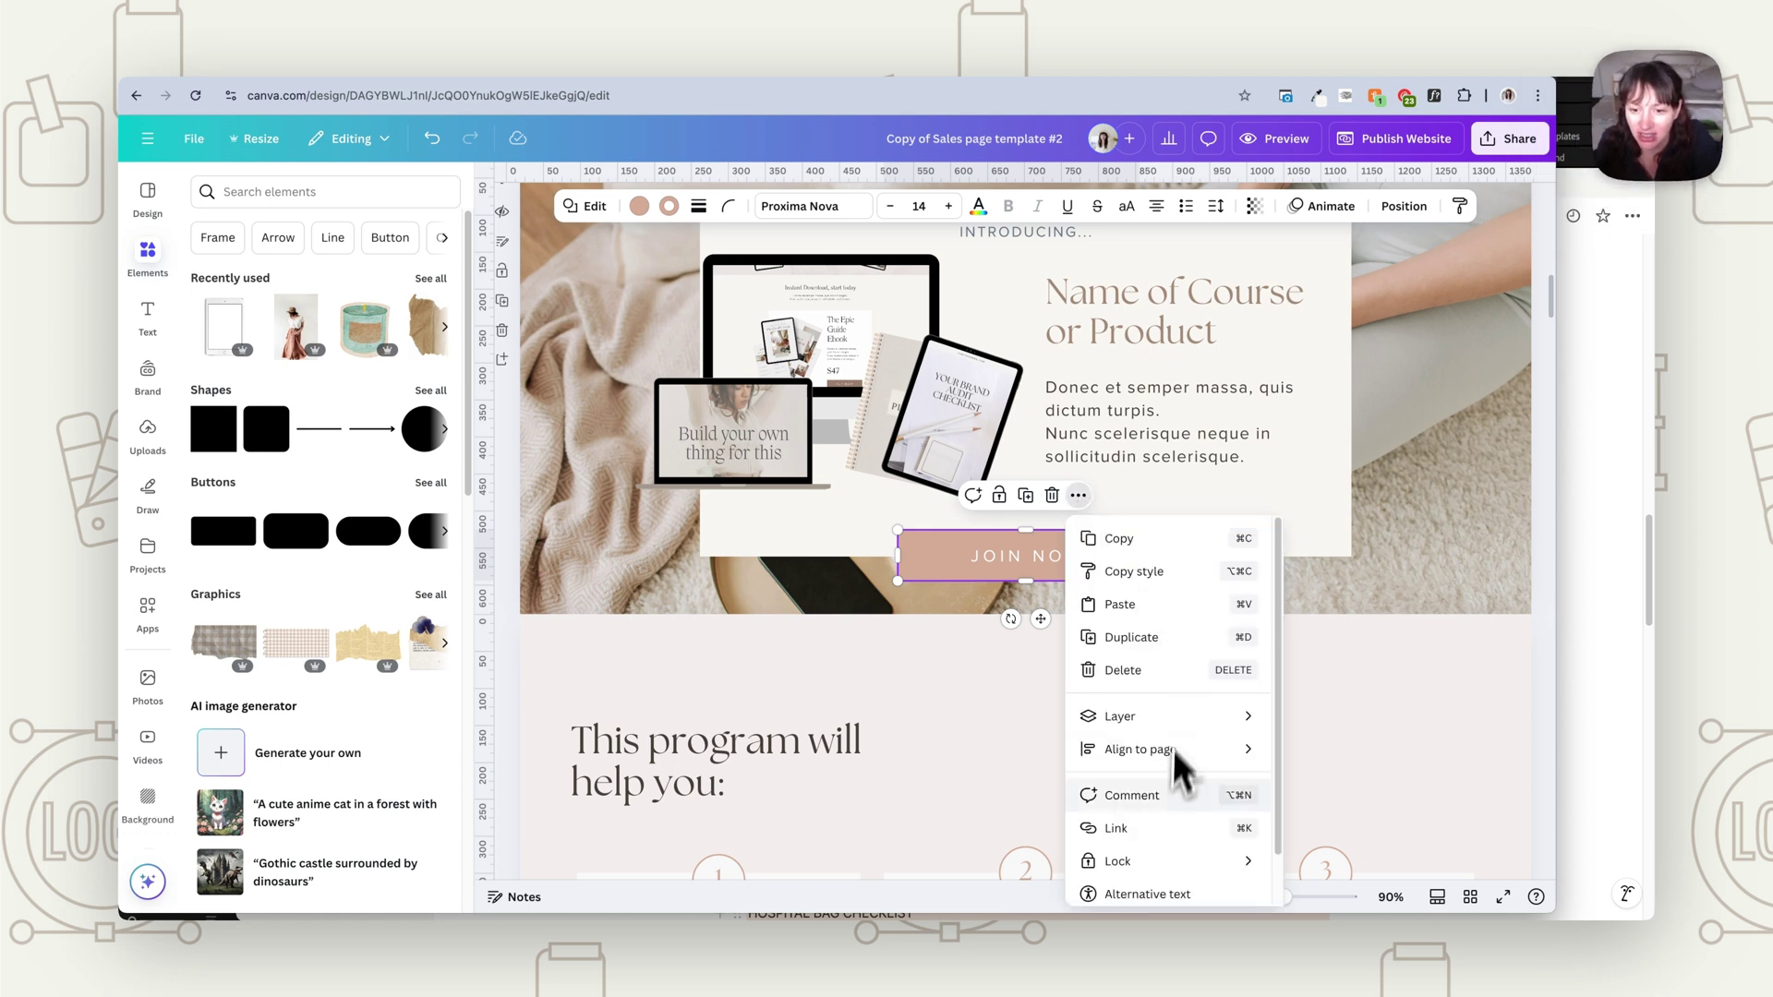
{"action": "left_click", "coordinate": [1131, 828]}
{"action": "scroll", "coordinate": [1214, 771], "scroll_direction": "down", "scroll_amount": 5}
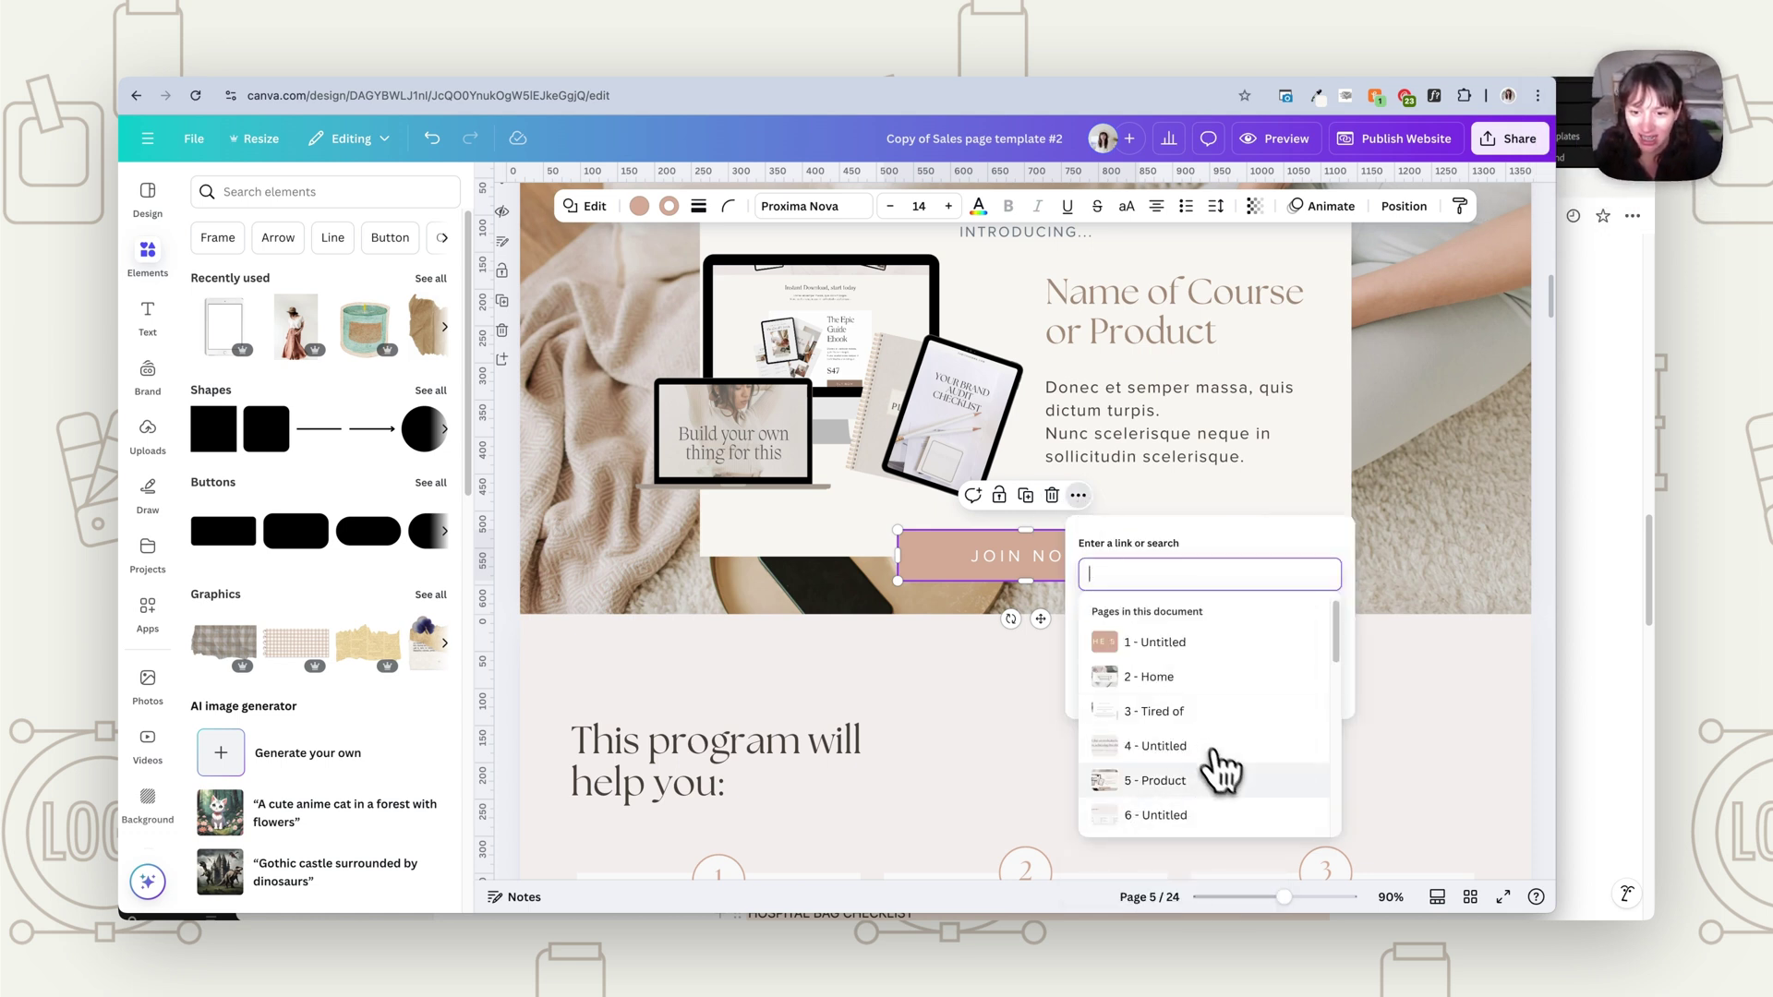
{"action": "scroll", "coordinate": [1177, 785], "scroll_direction": "down", "scroll_amount": 2}
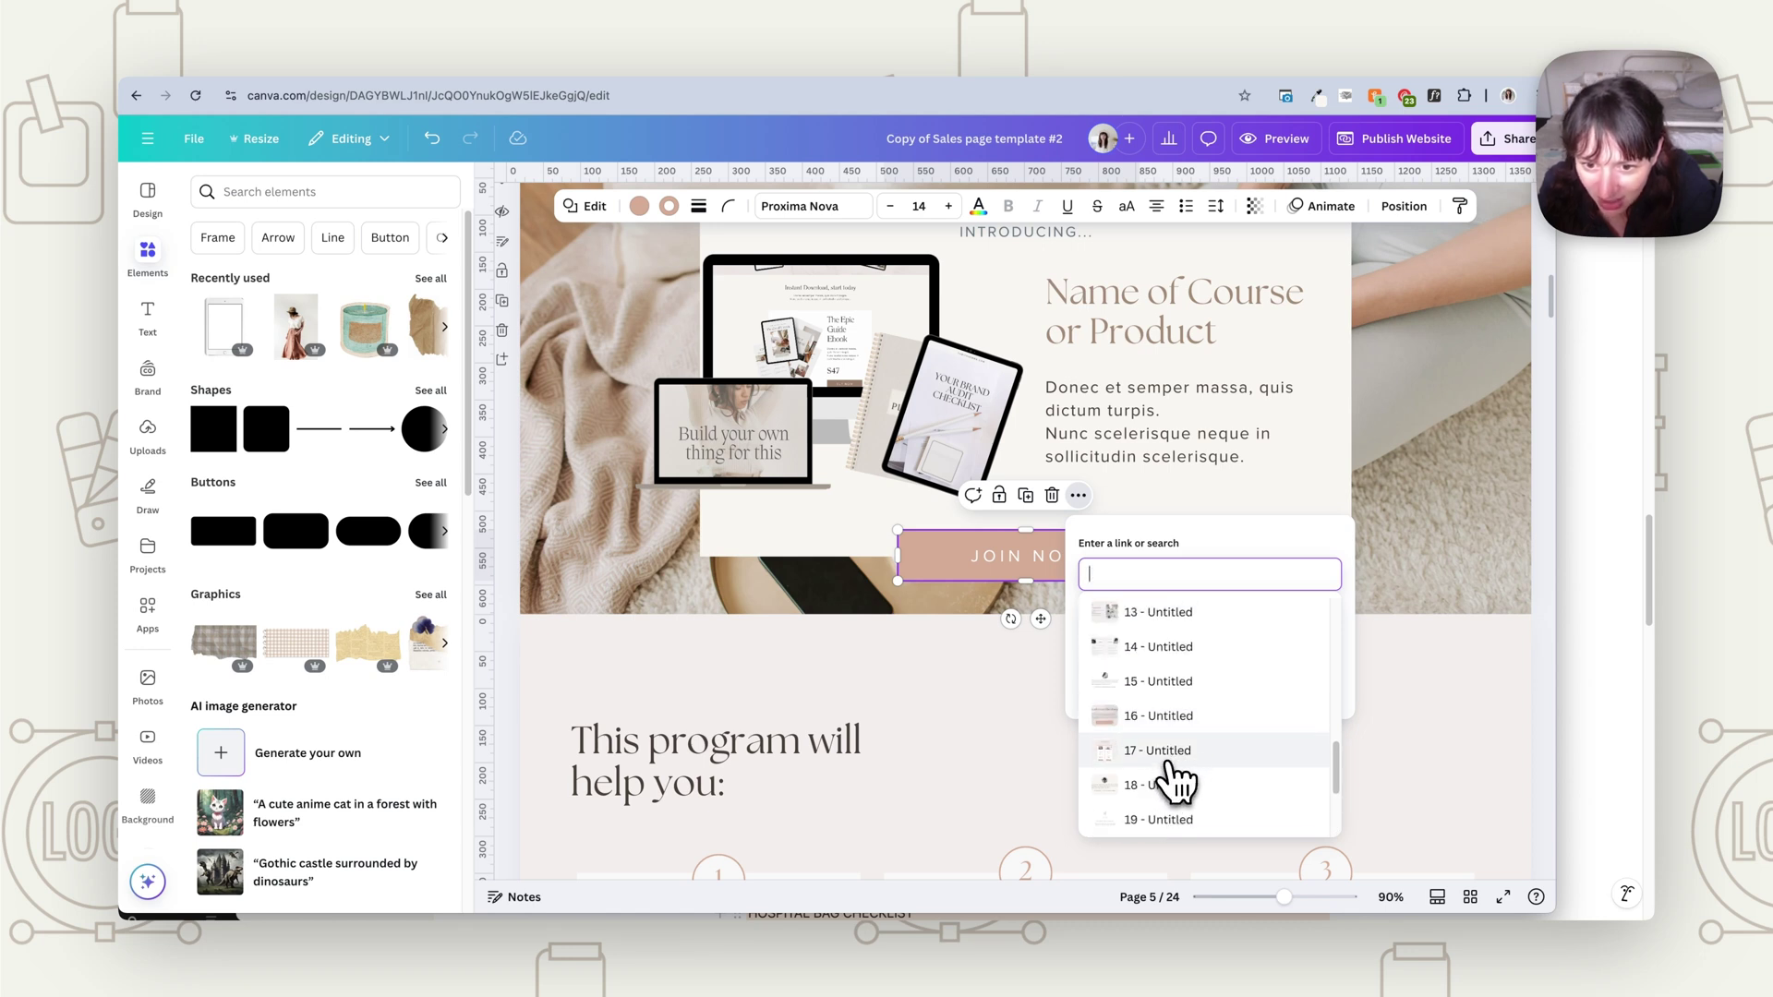
{"action": "left_click", "coordinate": [1169, 753]}
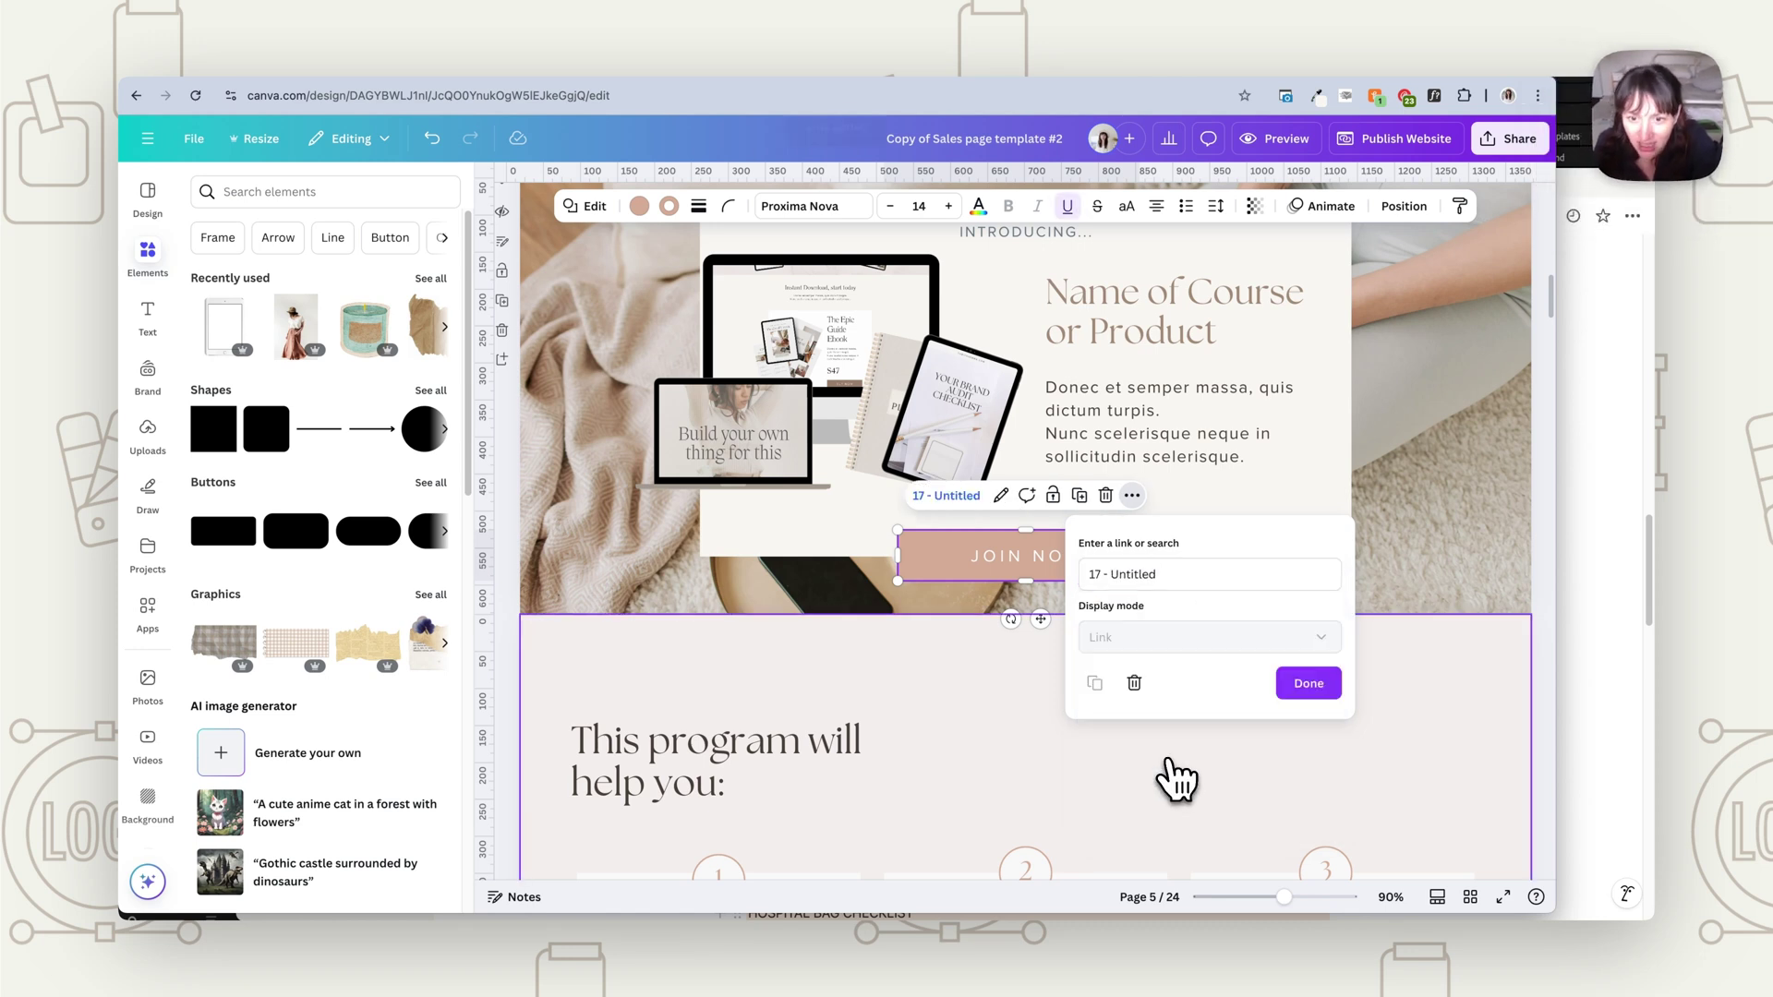
{"action": "left_click", "coordinate": [1315, 694]}
- Preview the website, follow the course introduction's JOIN NOW button, review the pricing section it leads to, and close the preview
{"action": "left_click", "coordinate": [1284, 138]}
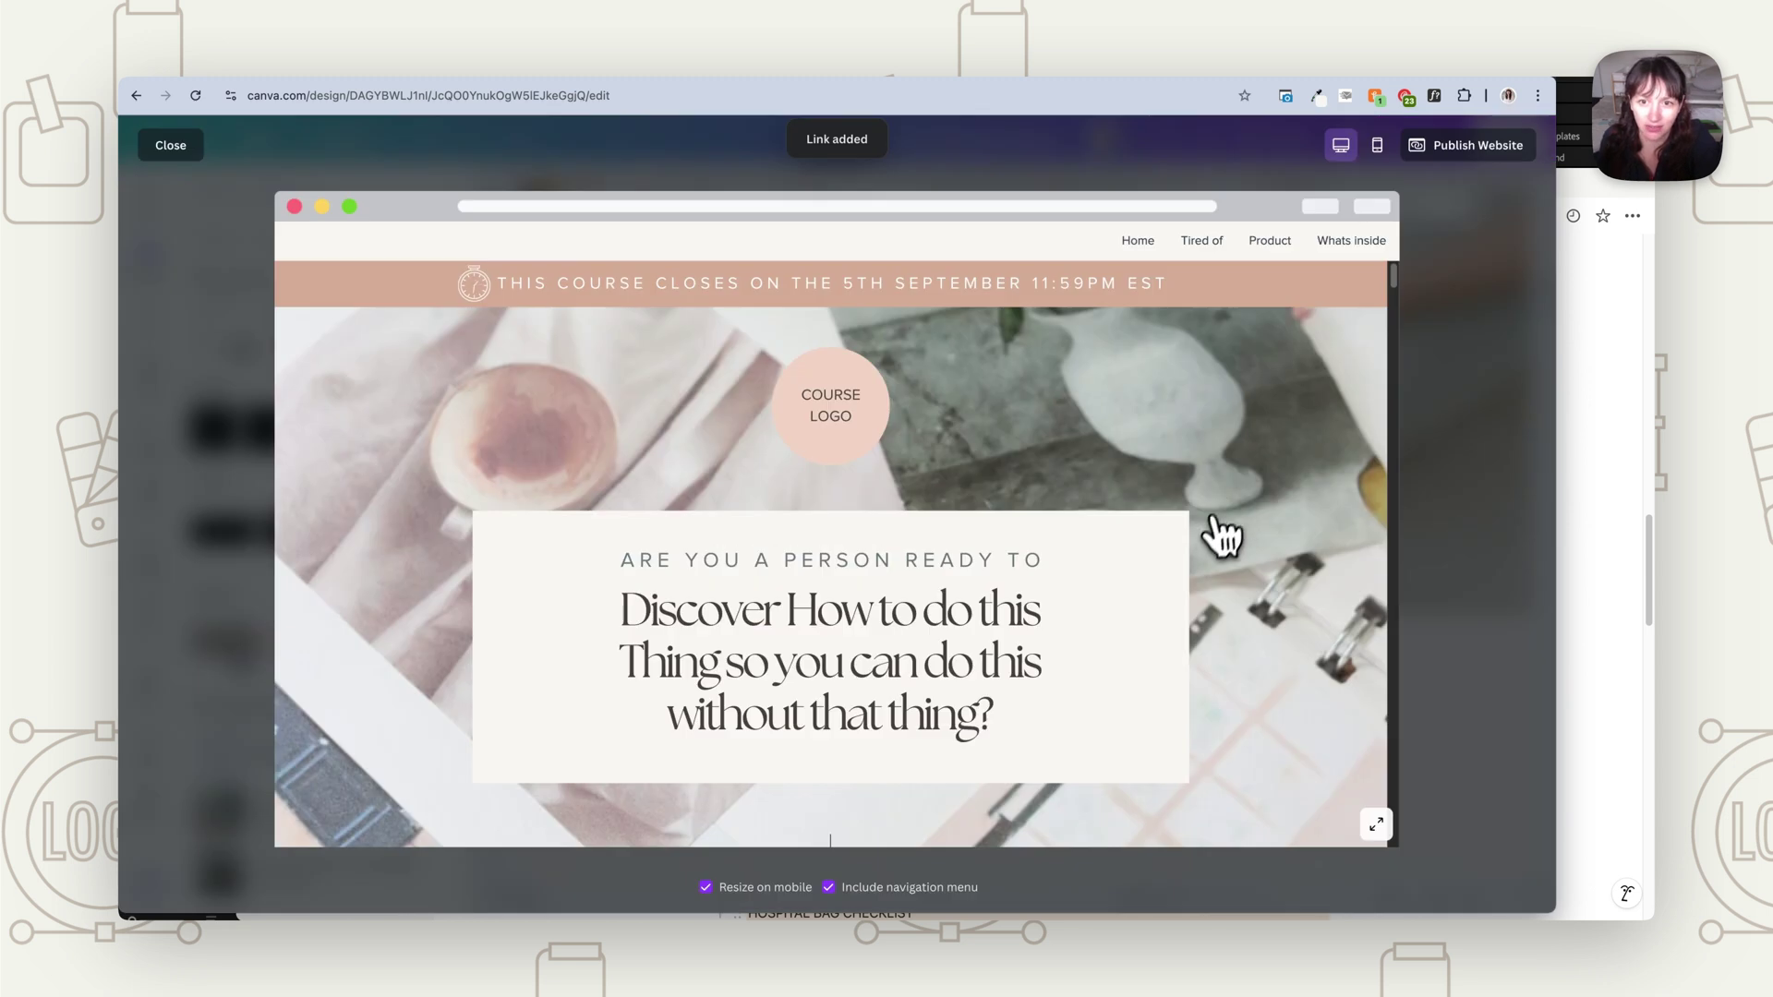
{"action": "scroll", "coordinate": [1206, 536], "scroll_direction": "down", "scroll_amount": 10}
{"action": "scroll", "coordinate": [1221, 617], "scroll_direction": "down", "scroll_amount": 10}
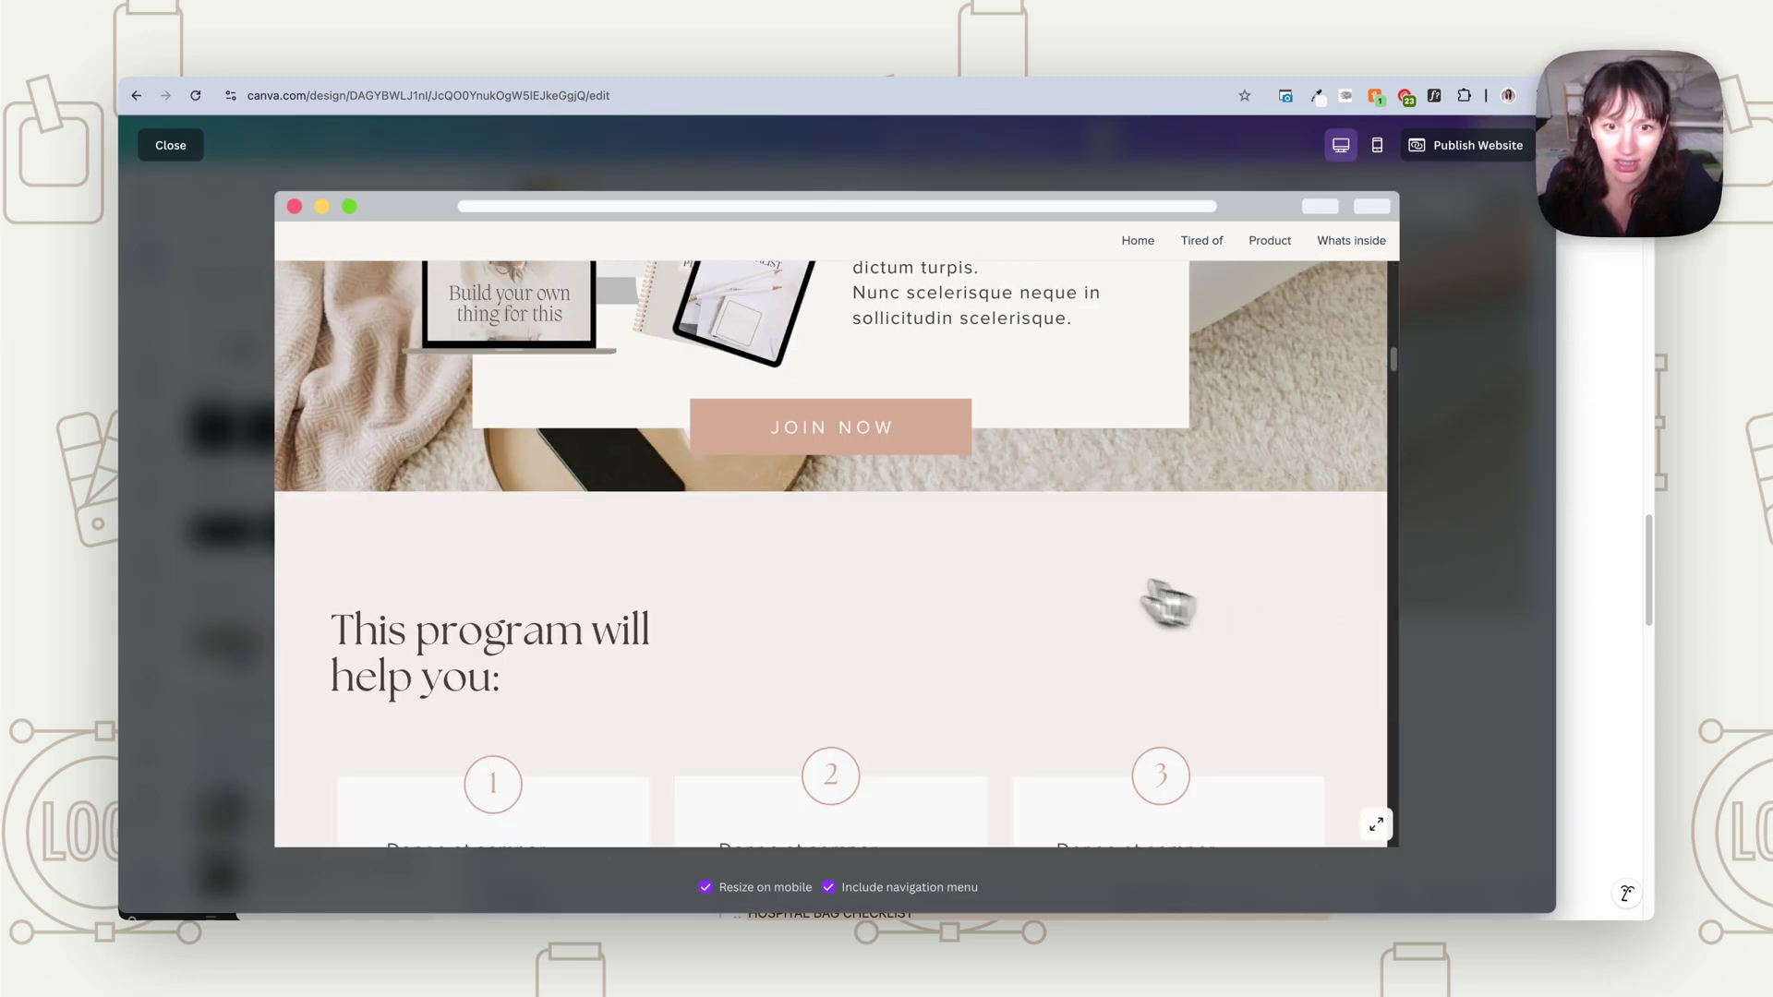
{"action": "scroll", "coordinate": [906, 526], "scroll_direction": "up", "scroll_amount": 1}
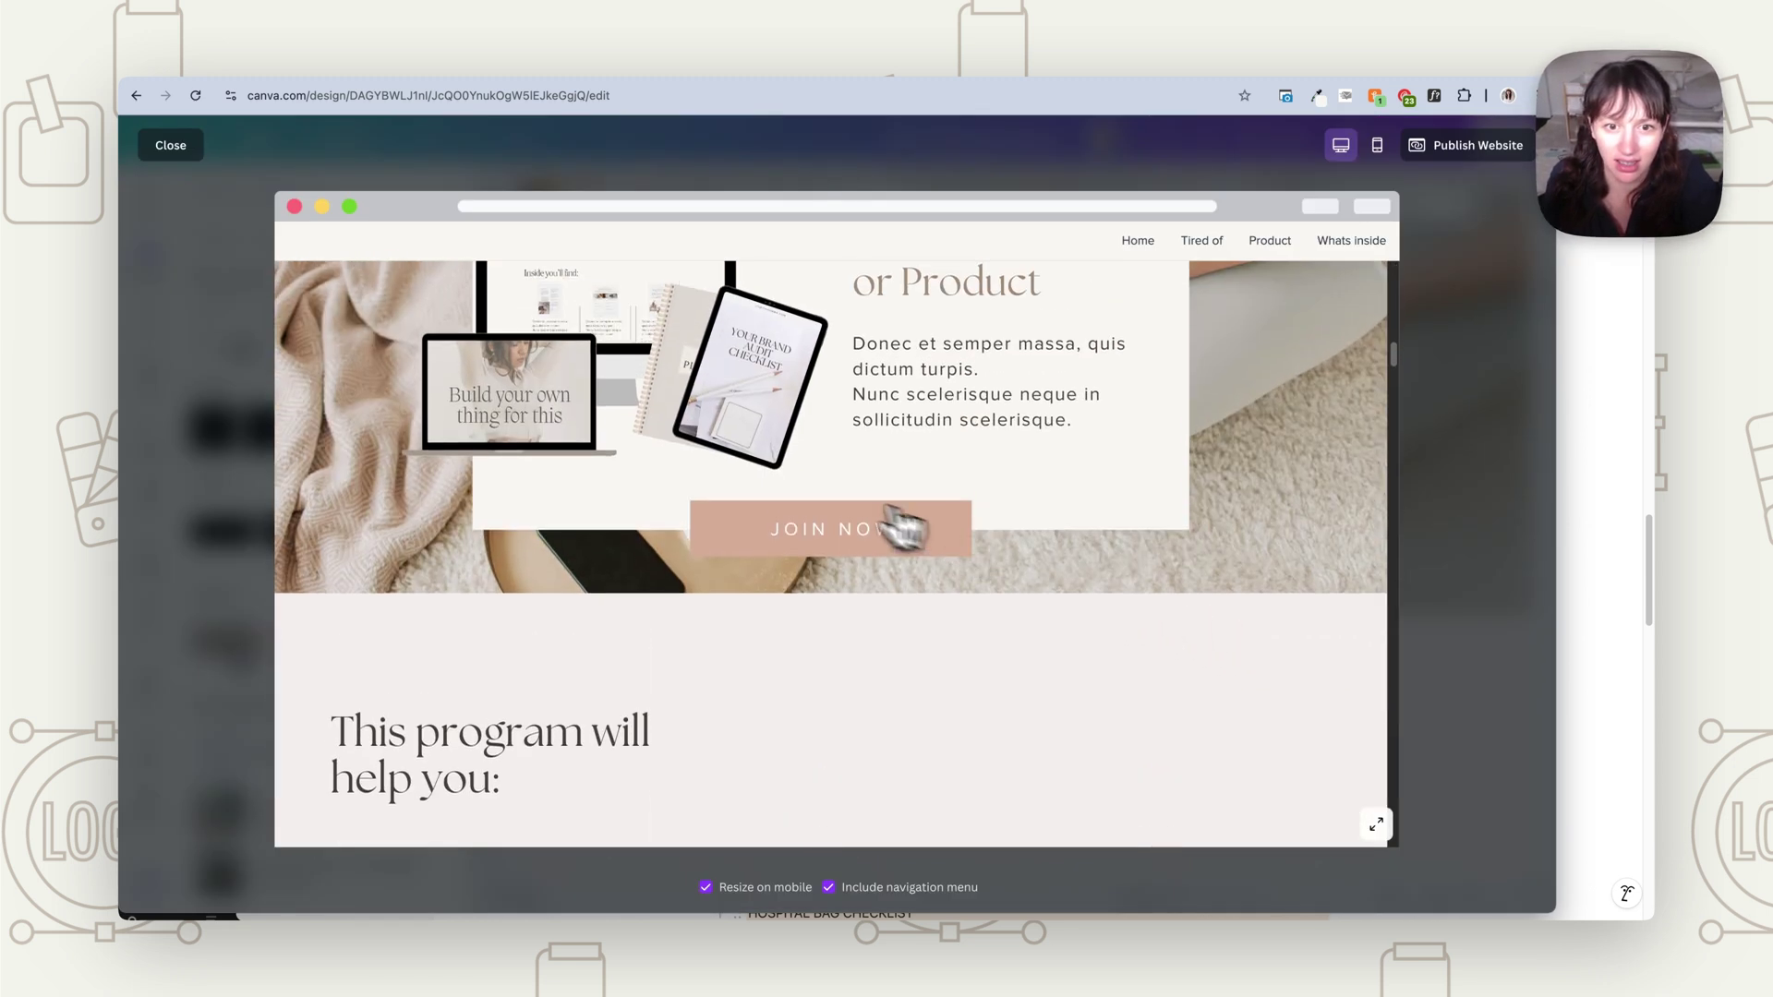
{"action": "left_click", "coordinate": [842, 550]}
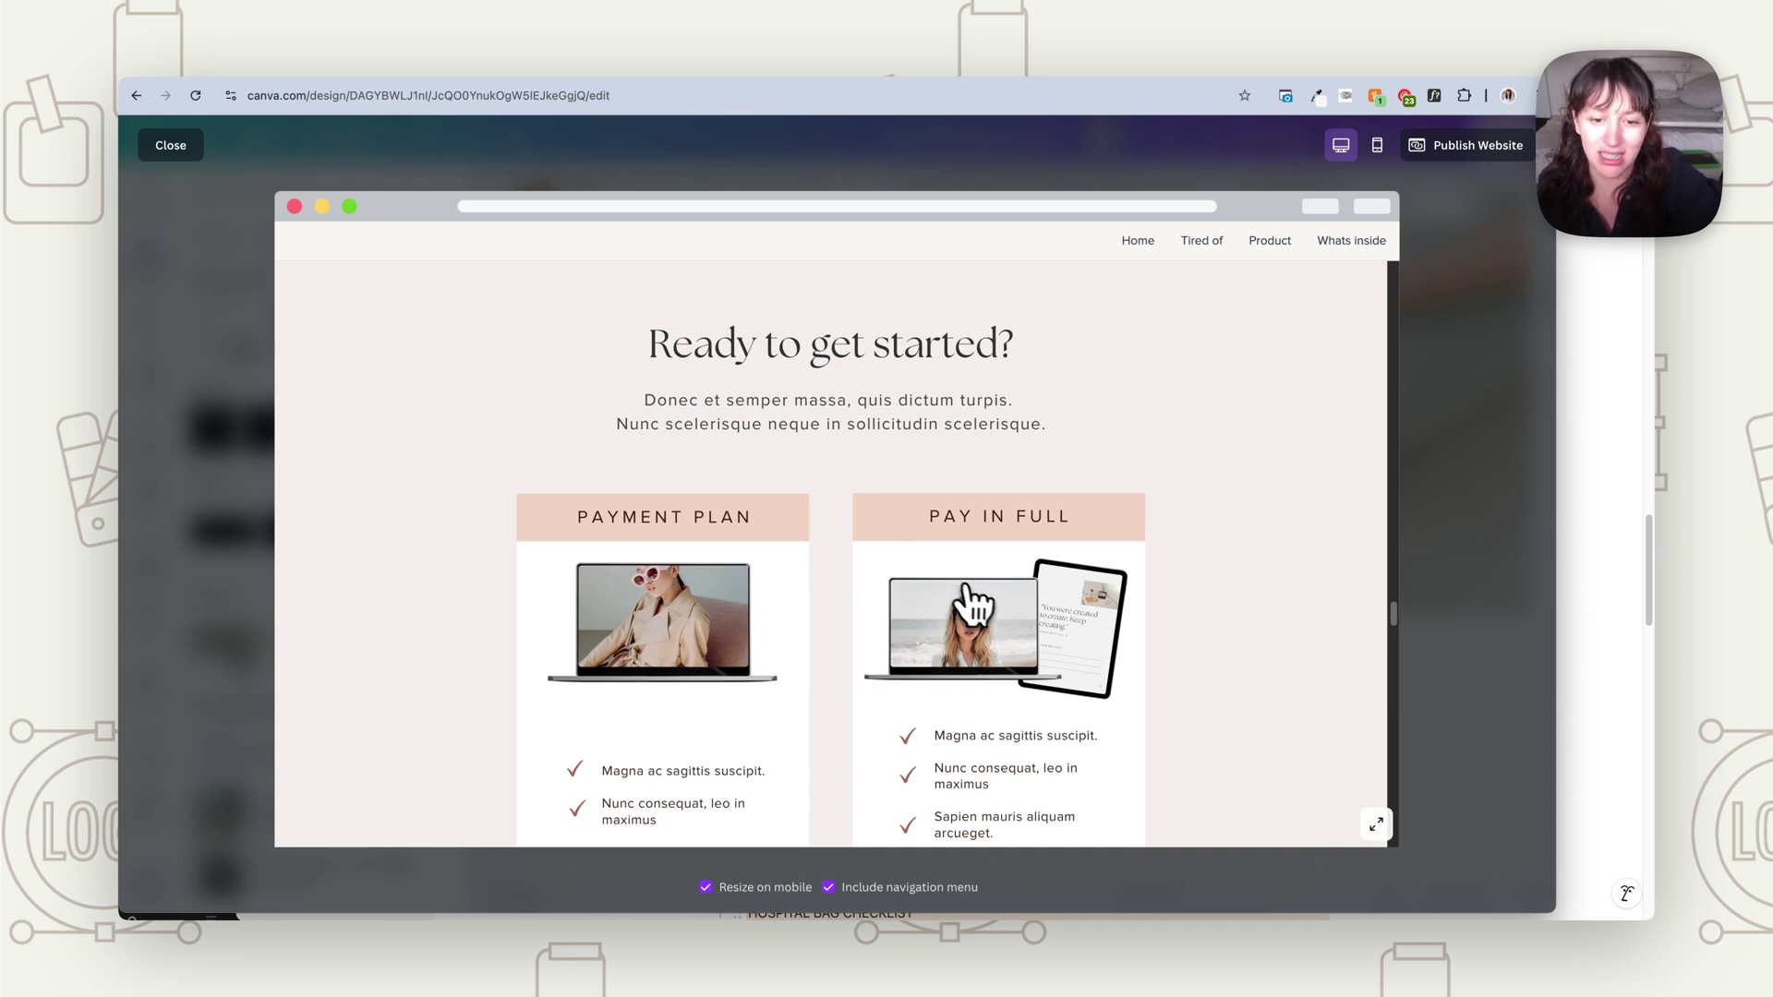
{"action": "scroll", "coordinate": [979, 610], "scroll_direction": "down", "scroll_amount": 5}
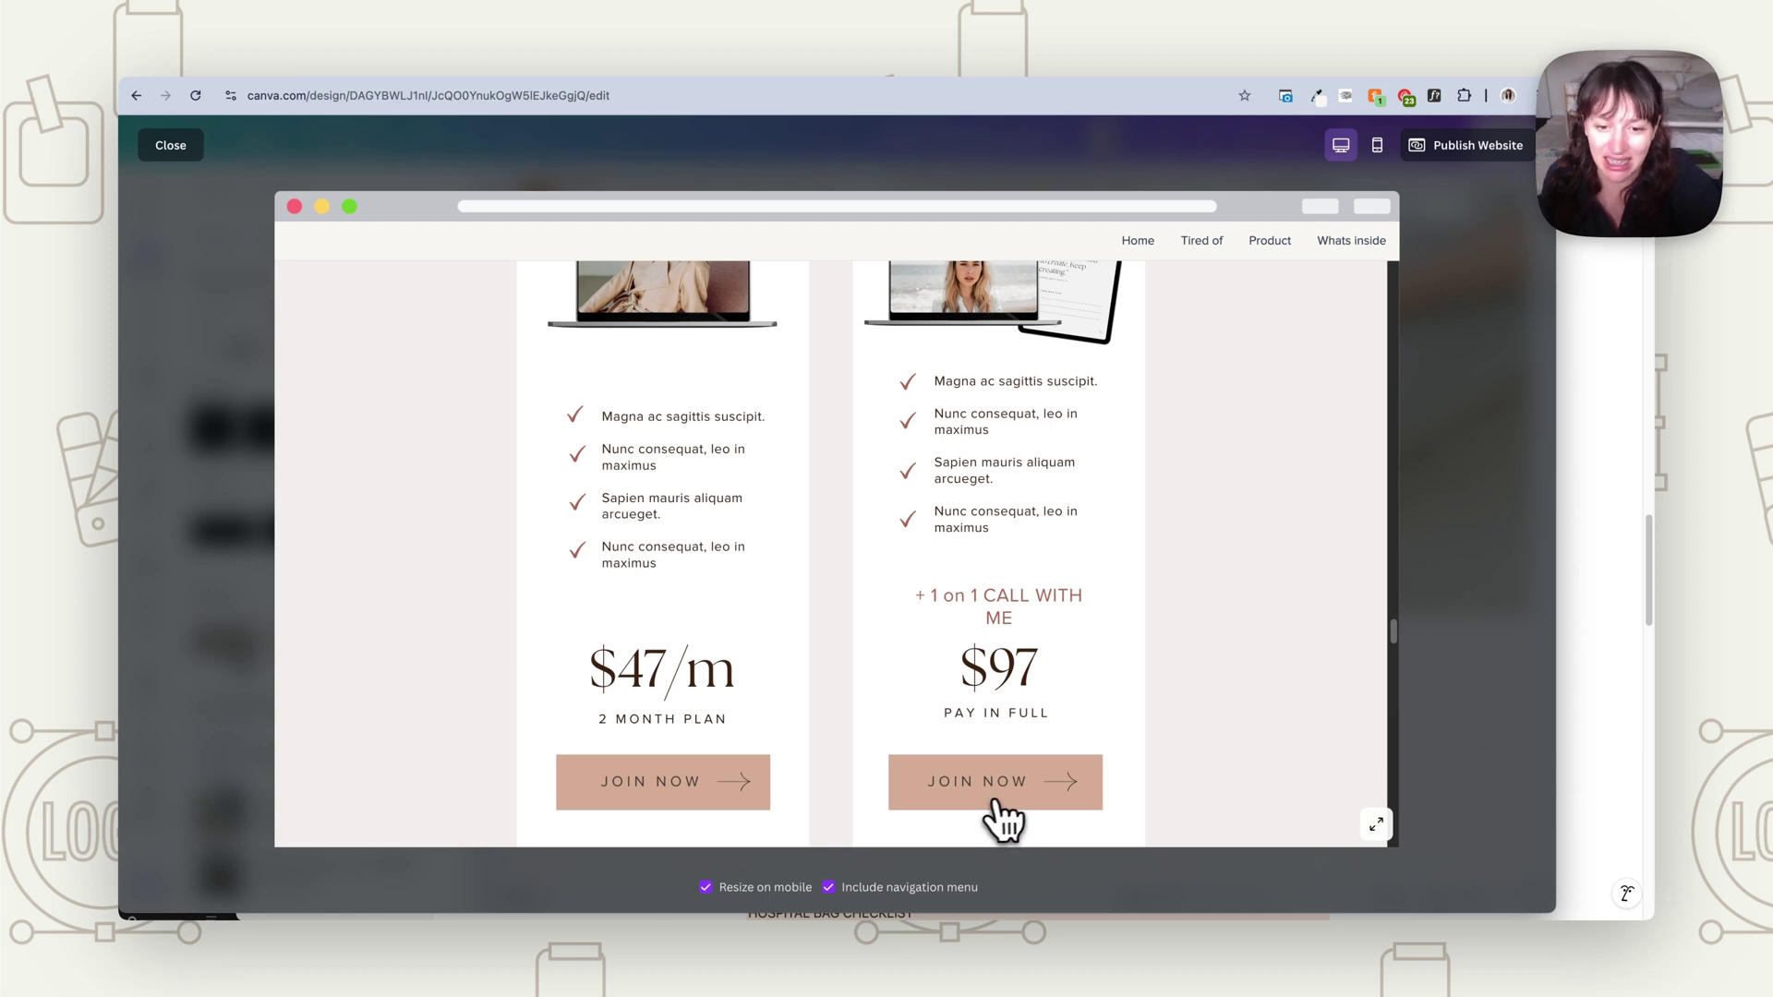
{"action": "key", "text": "Escape"}
- Inspect the link options of the payment plan's JOIN NOW button in the pricing section and dismiss them without entering a link
{"action": "scroll", "coordinate": [1060, 662], "scroll_direction": "down", "scroll_amount": 15}
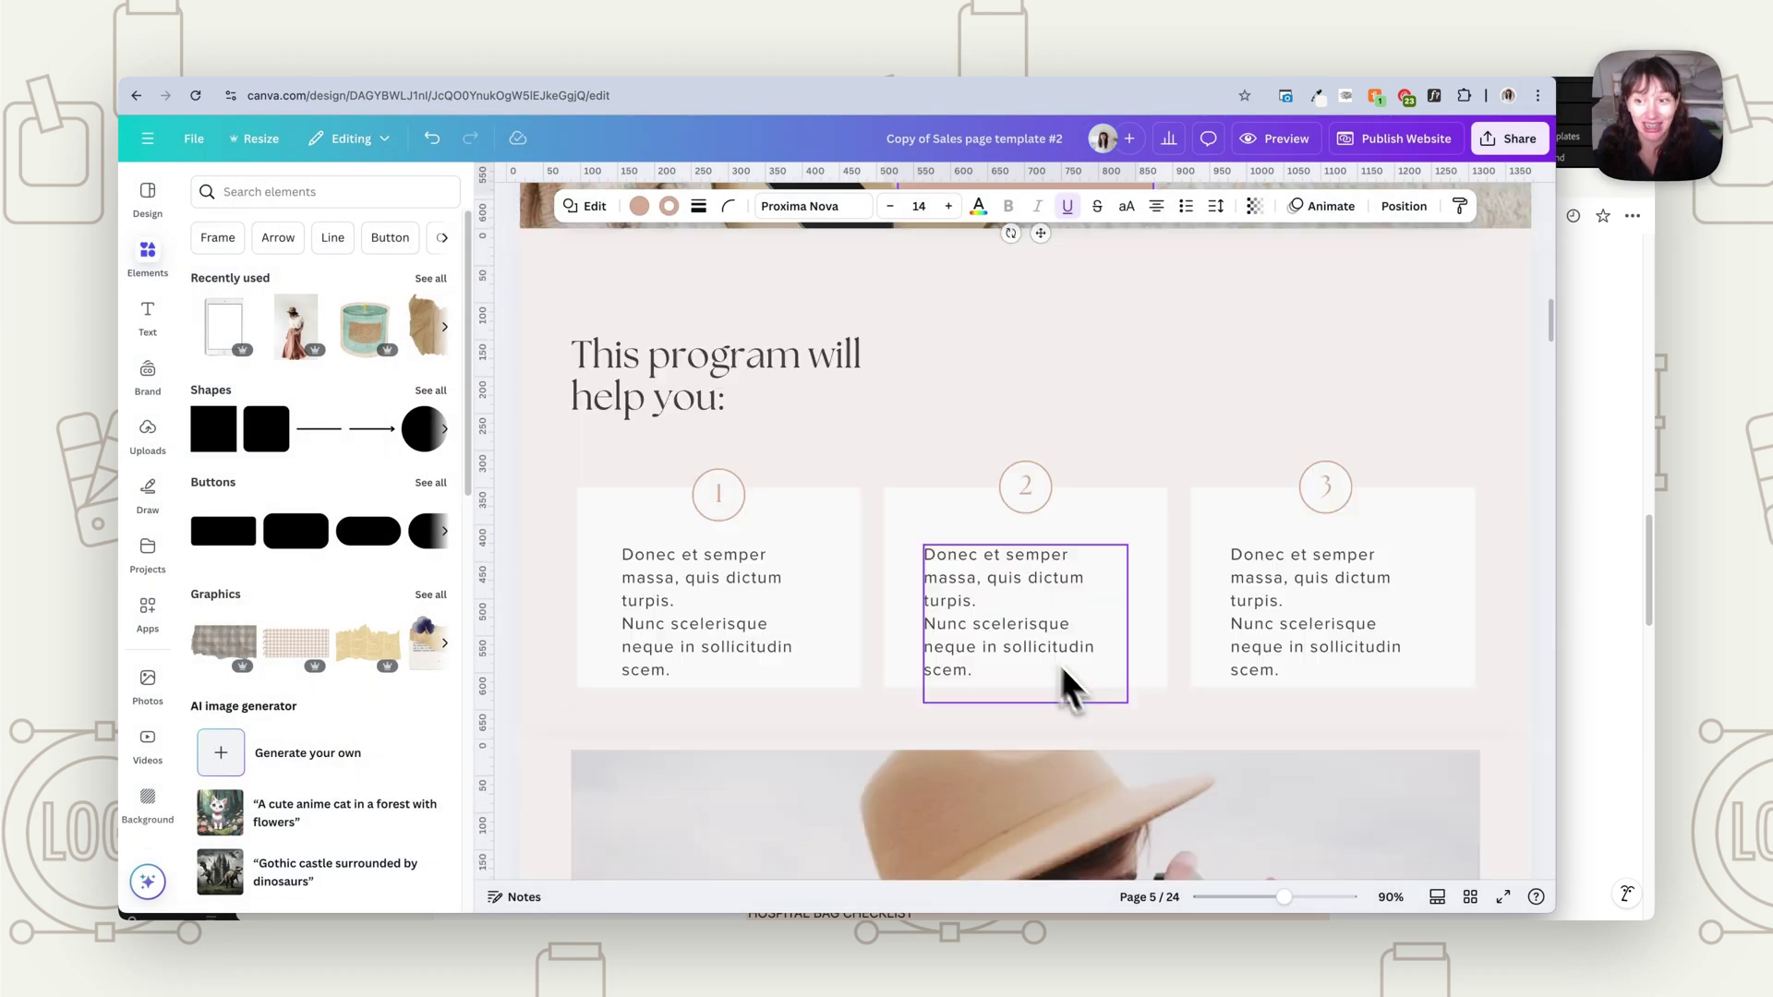
{"action": "scroll", "coordinate": [1108, 679], "scroll_direction": "down", "scroll_amount": 20}
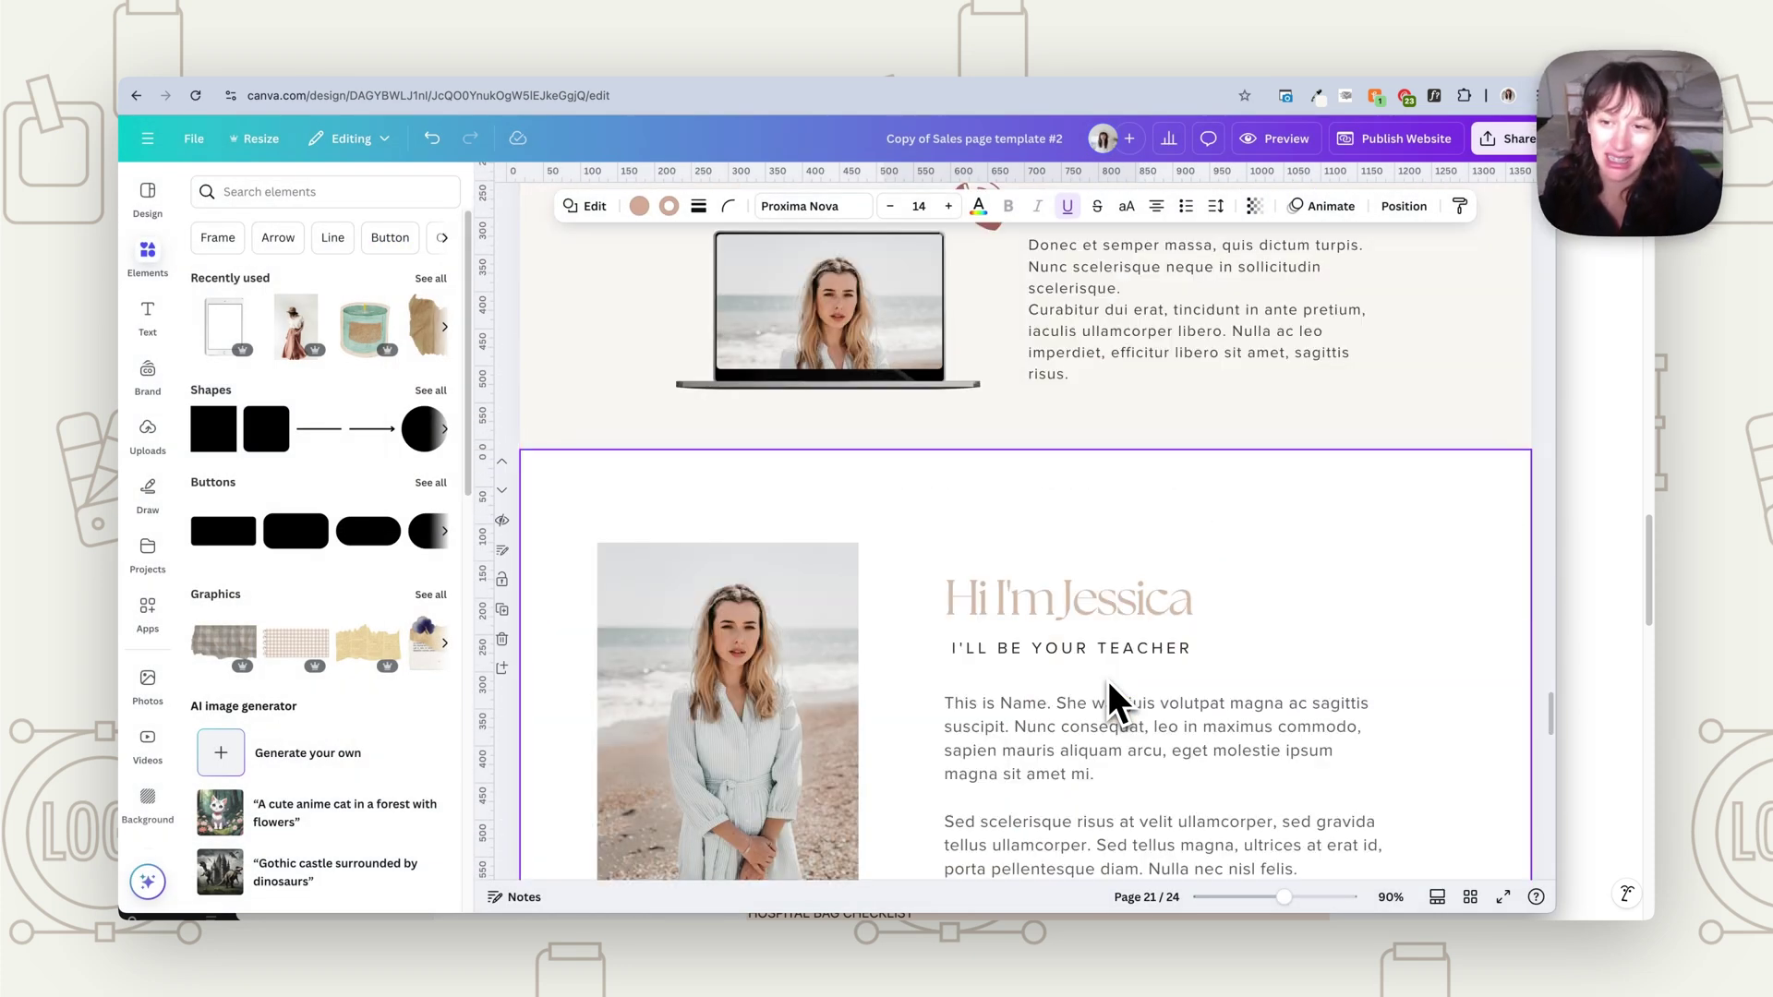
{"action": "scroll", "coordinate": [1108, 680], "scroll_direction": "up", "scroll_amount": 3}
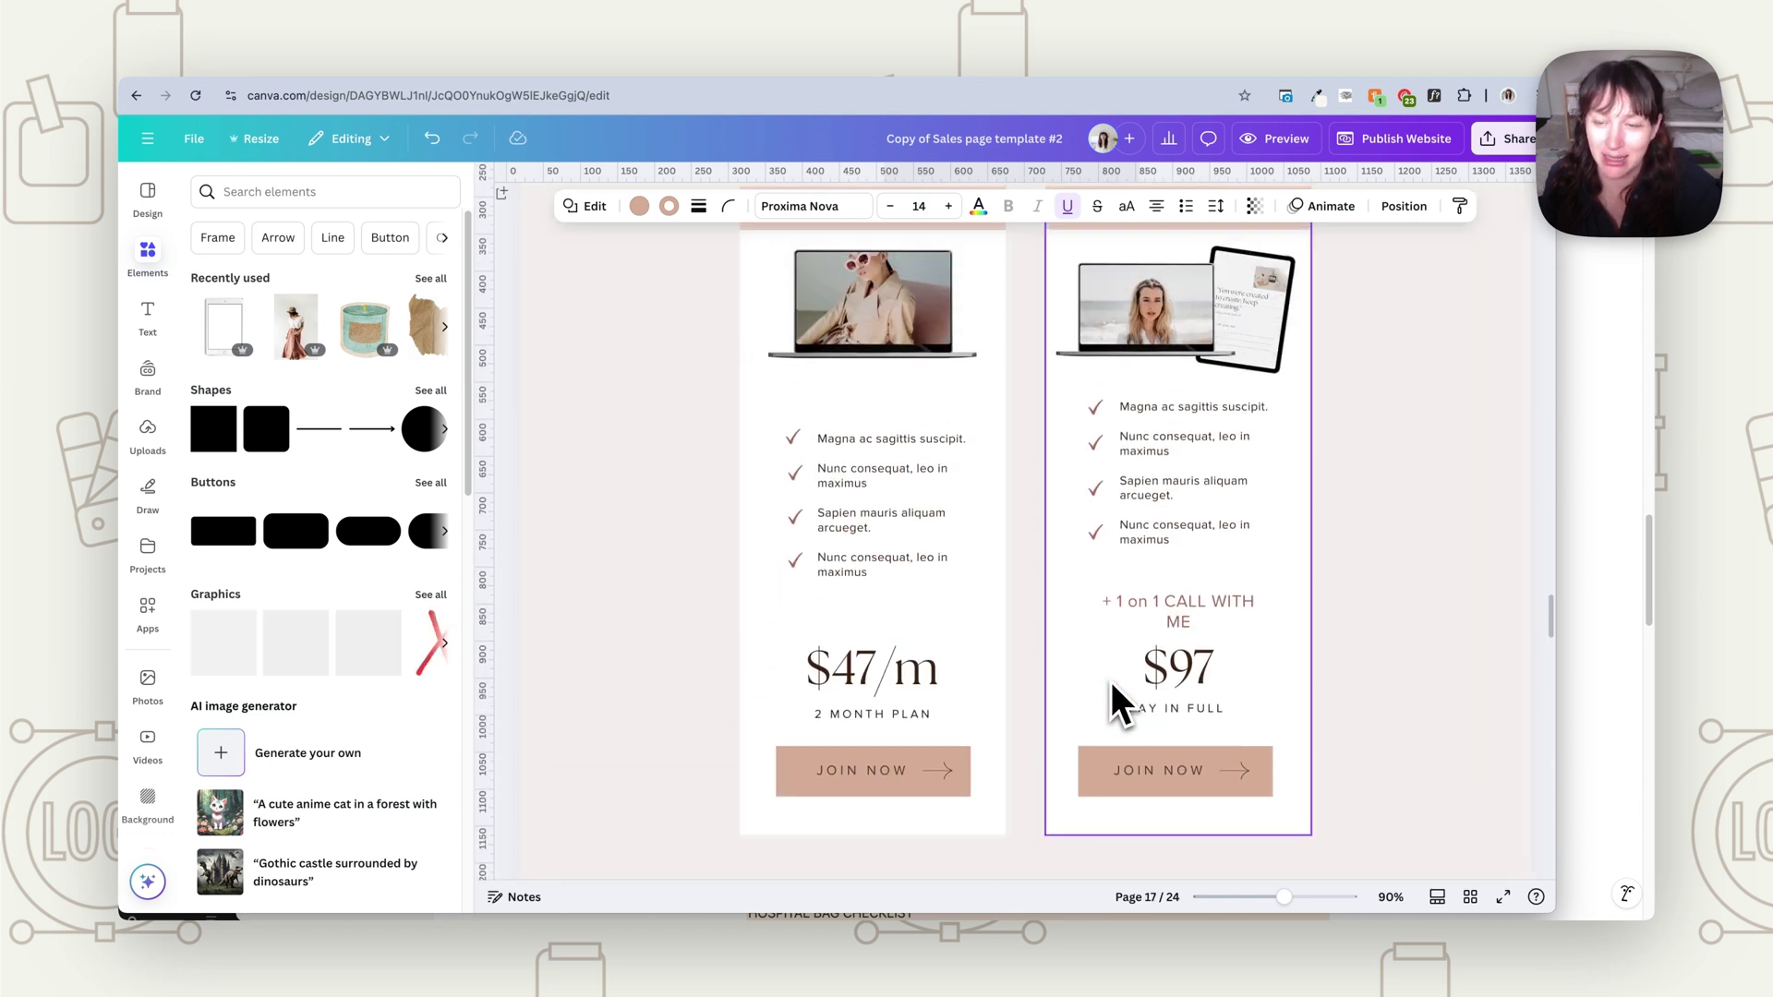
{"action": "left_click", "coordinate": [911, 774]}
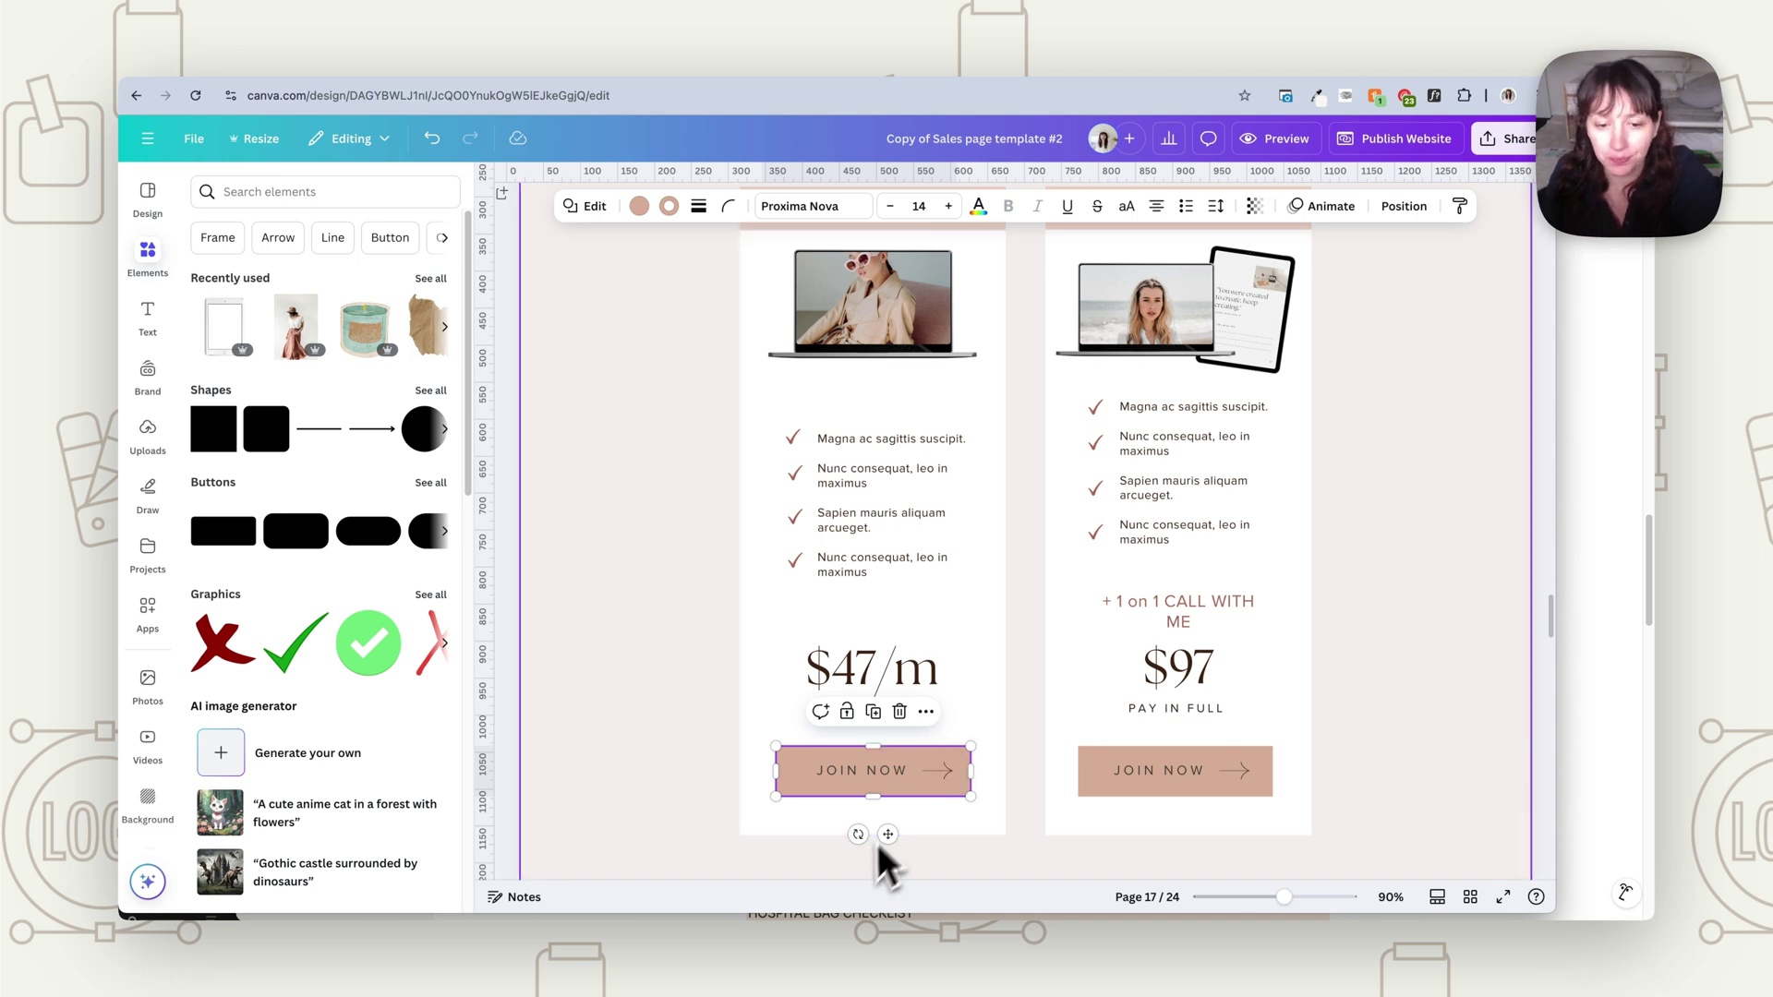
{"action": "left_click", "coordinate": [912, 764]}
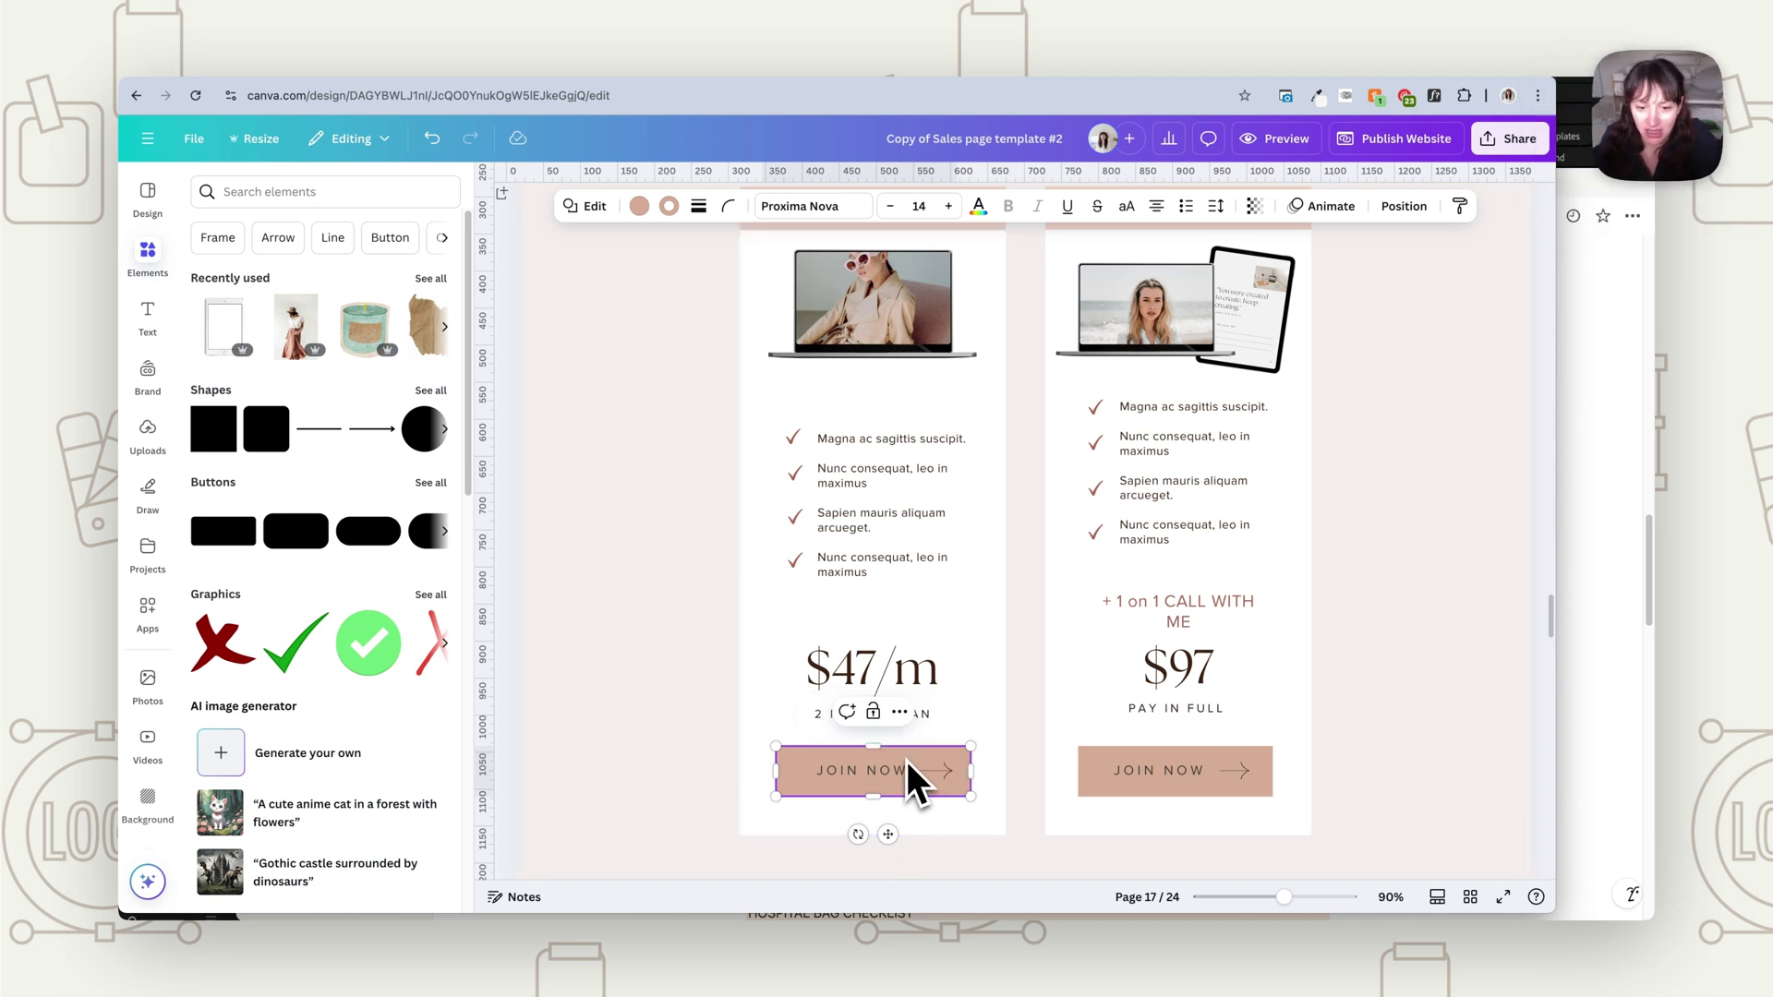
{"action": "left_click", "coordinate": [955, 816]}
{"action": "left_click", "coordinate": [921, 768]}
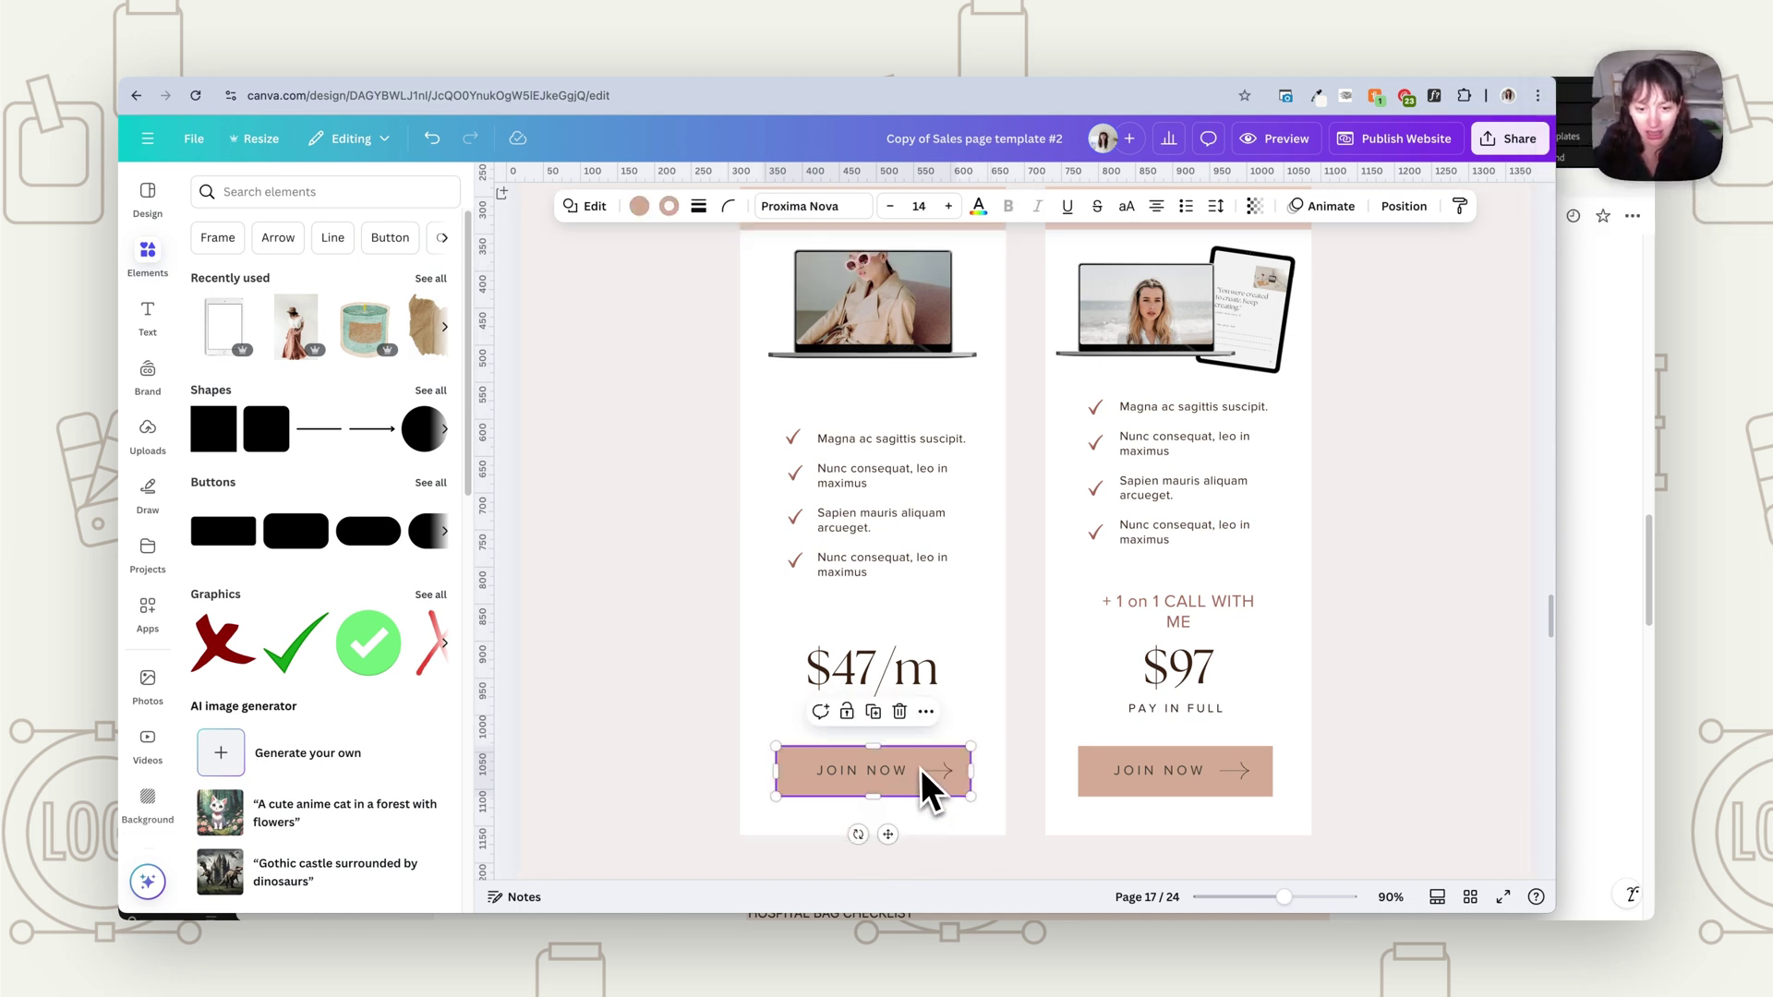
{"action": "left_click", "coordinate": [926, 711]}
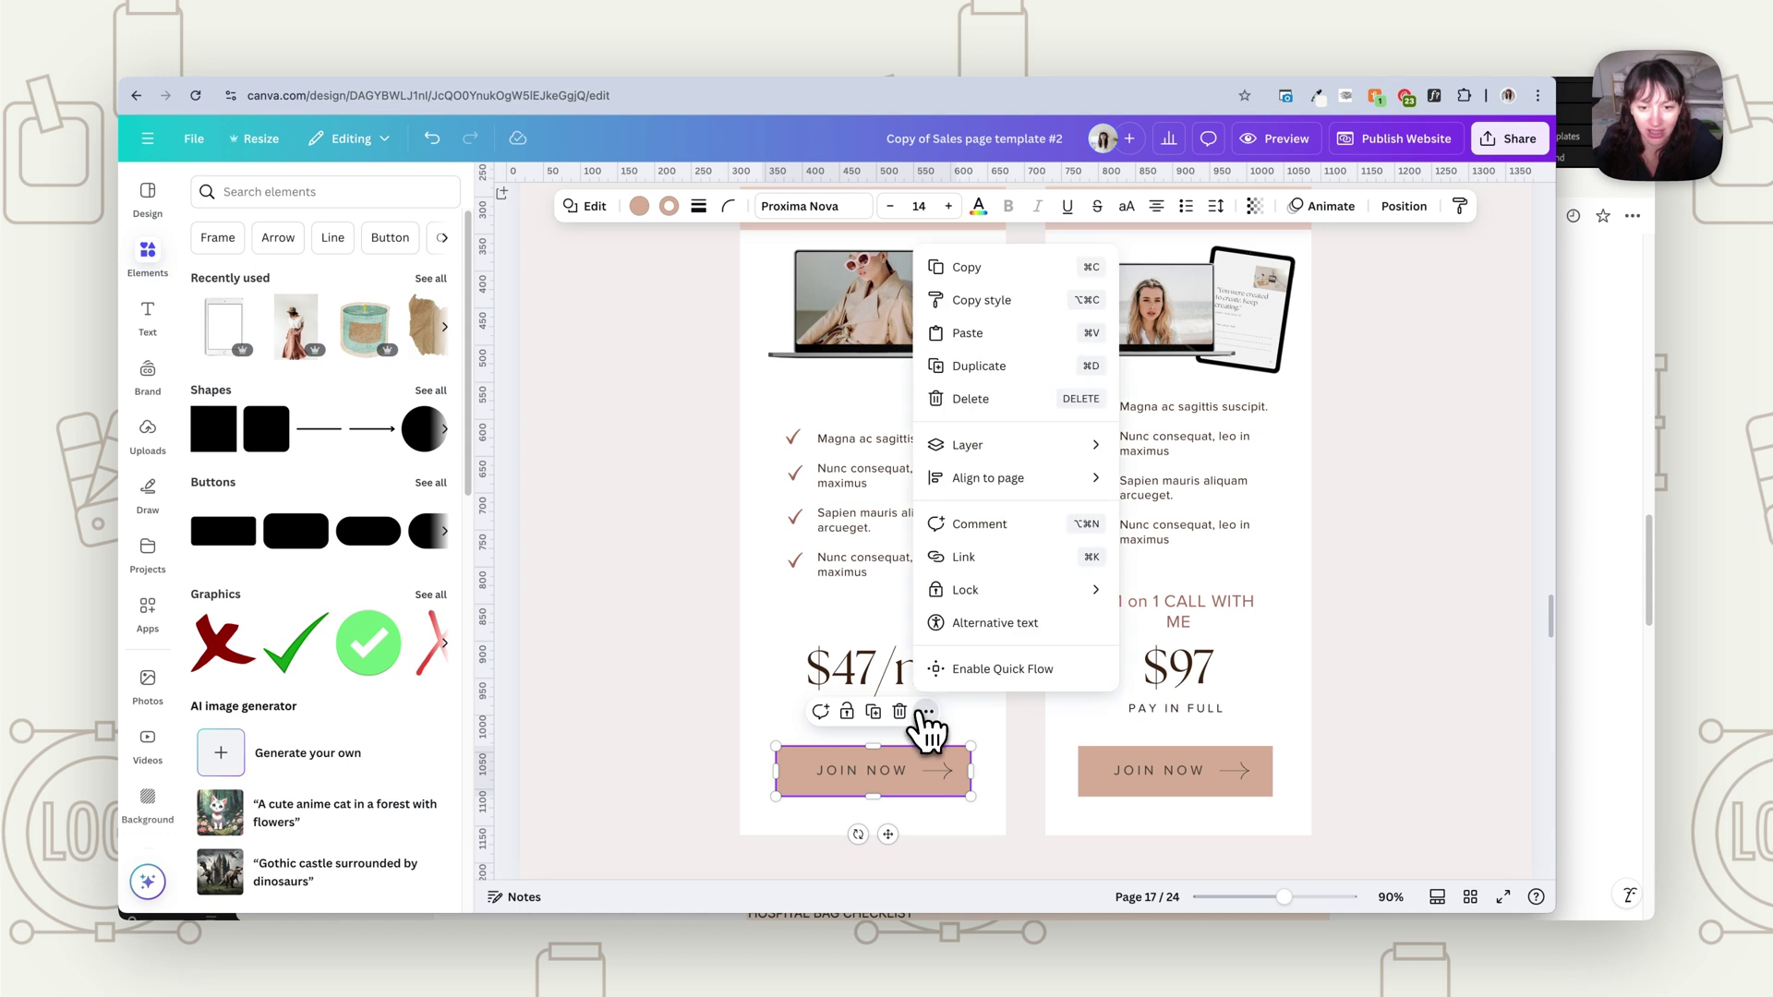
{"action": "left_click", "coordinate": [971, 557]}
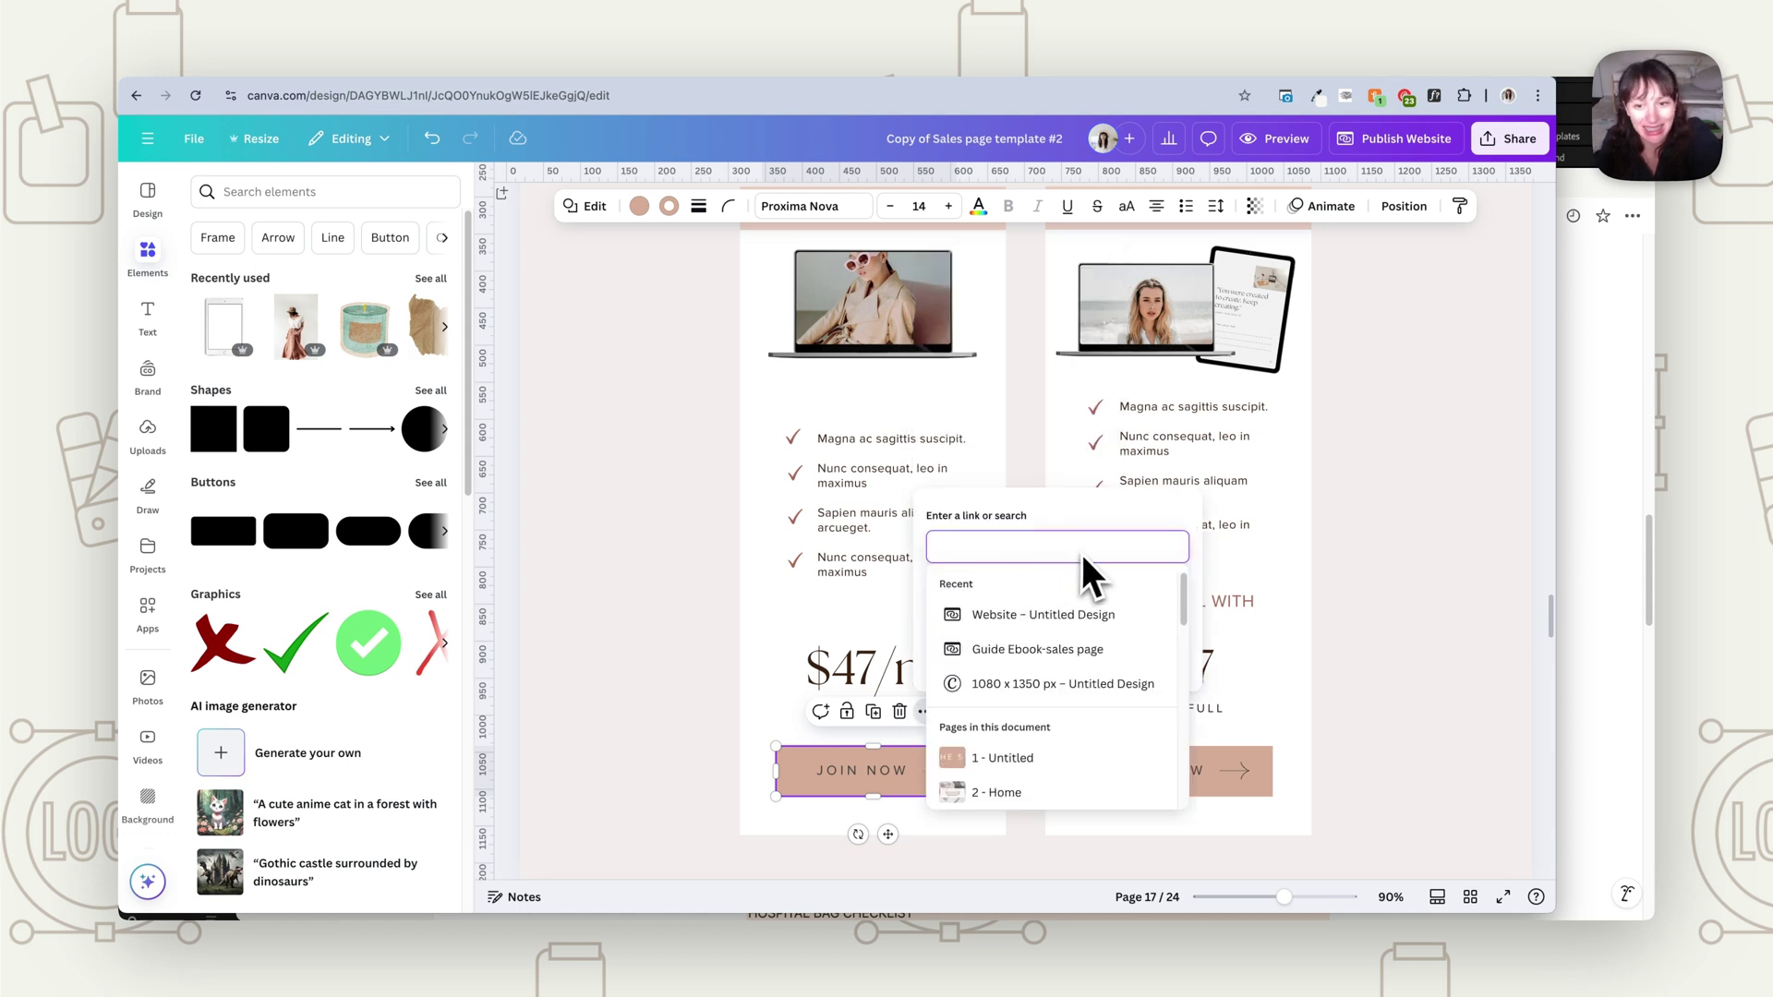
{"action": "left_click", "coordinate": [1152, 568]}
{"action": "left_click", "coordinate": [729, 734]}
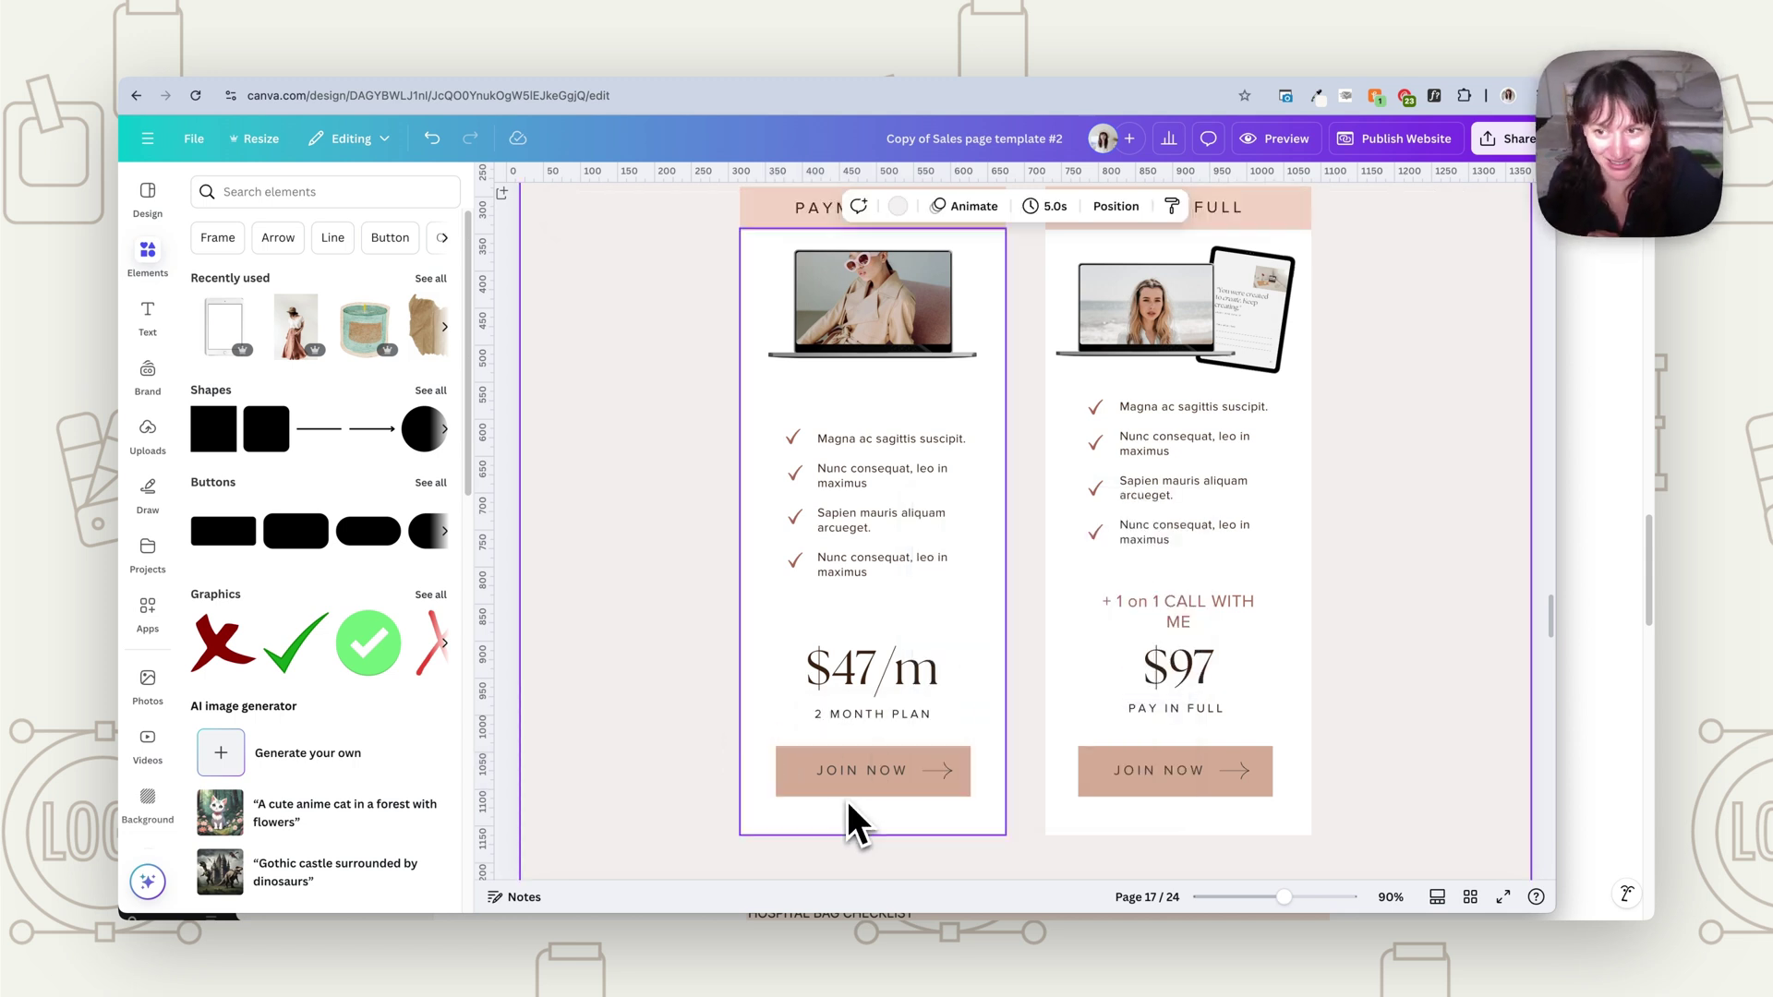
{"action": "scroll", "coordinate": [1472, 718], "scroll_direction": "up", "scroll_amount": 5}
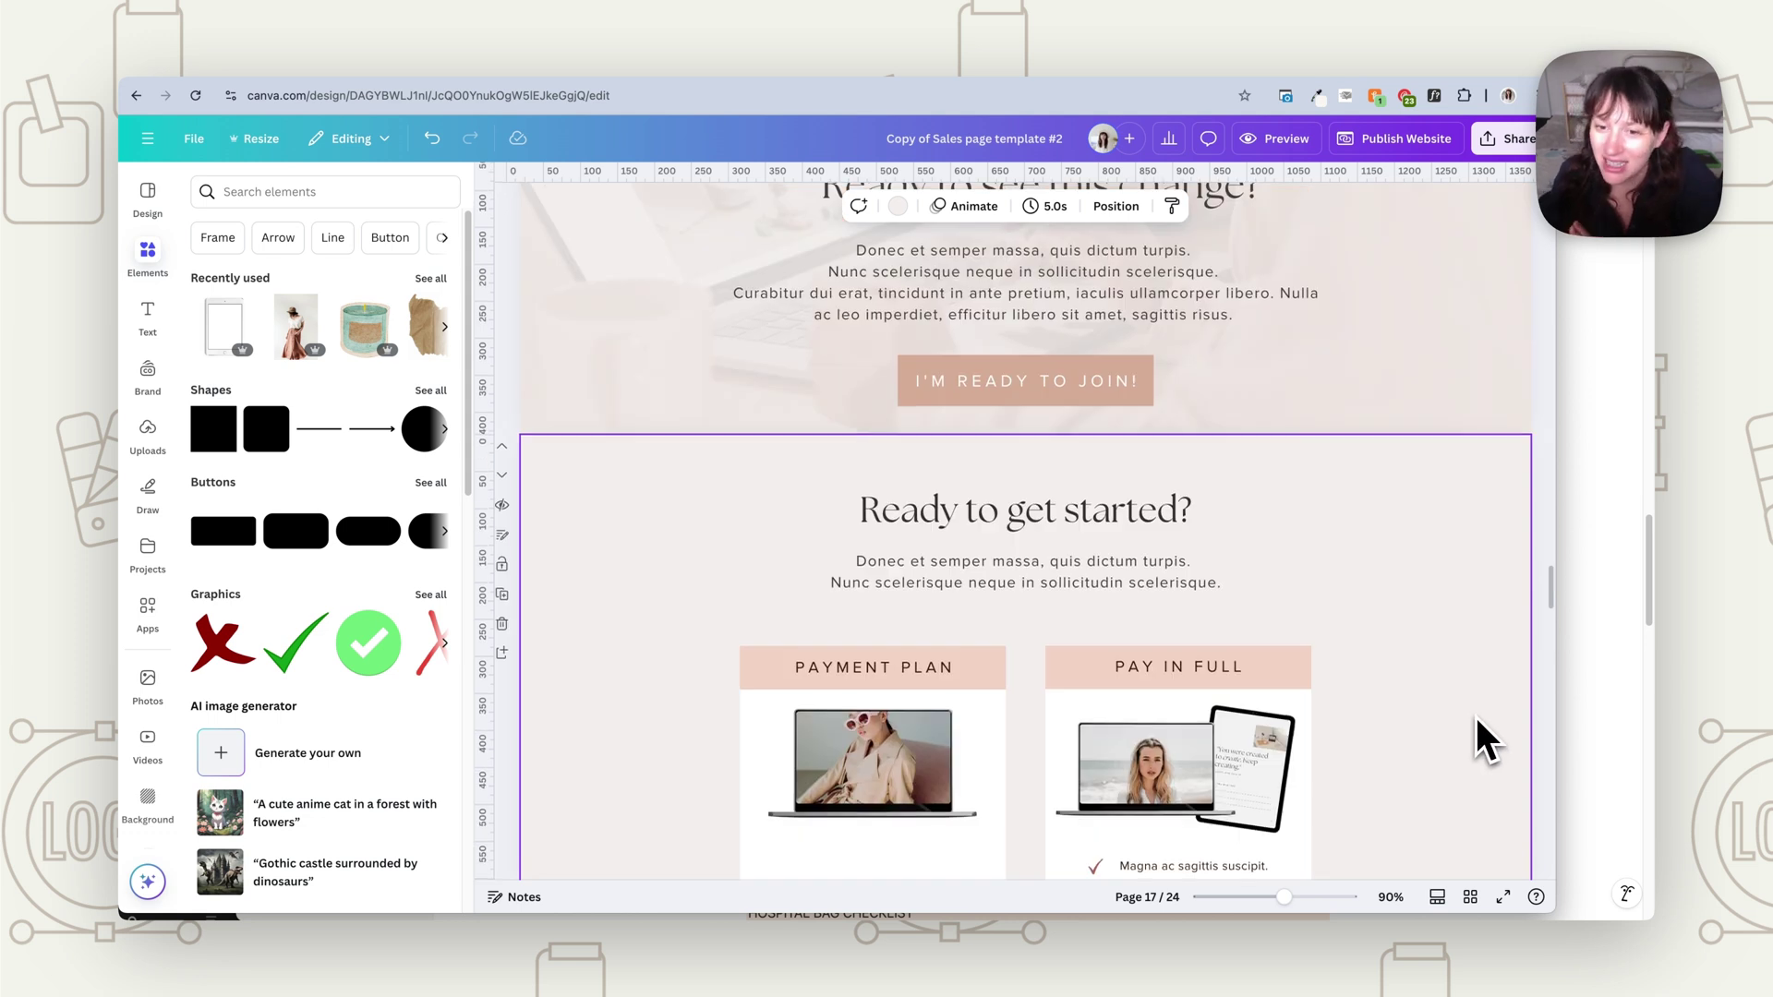
- Open the website publishing options and make the page path of the salestemplate.my.canva.site address editable
{"action": "scroll", "coordinate": [1475, 717], "scroll_direction": "down", "scroll_amount": 15}
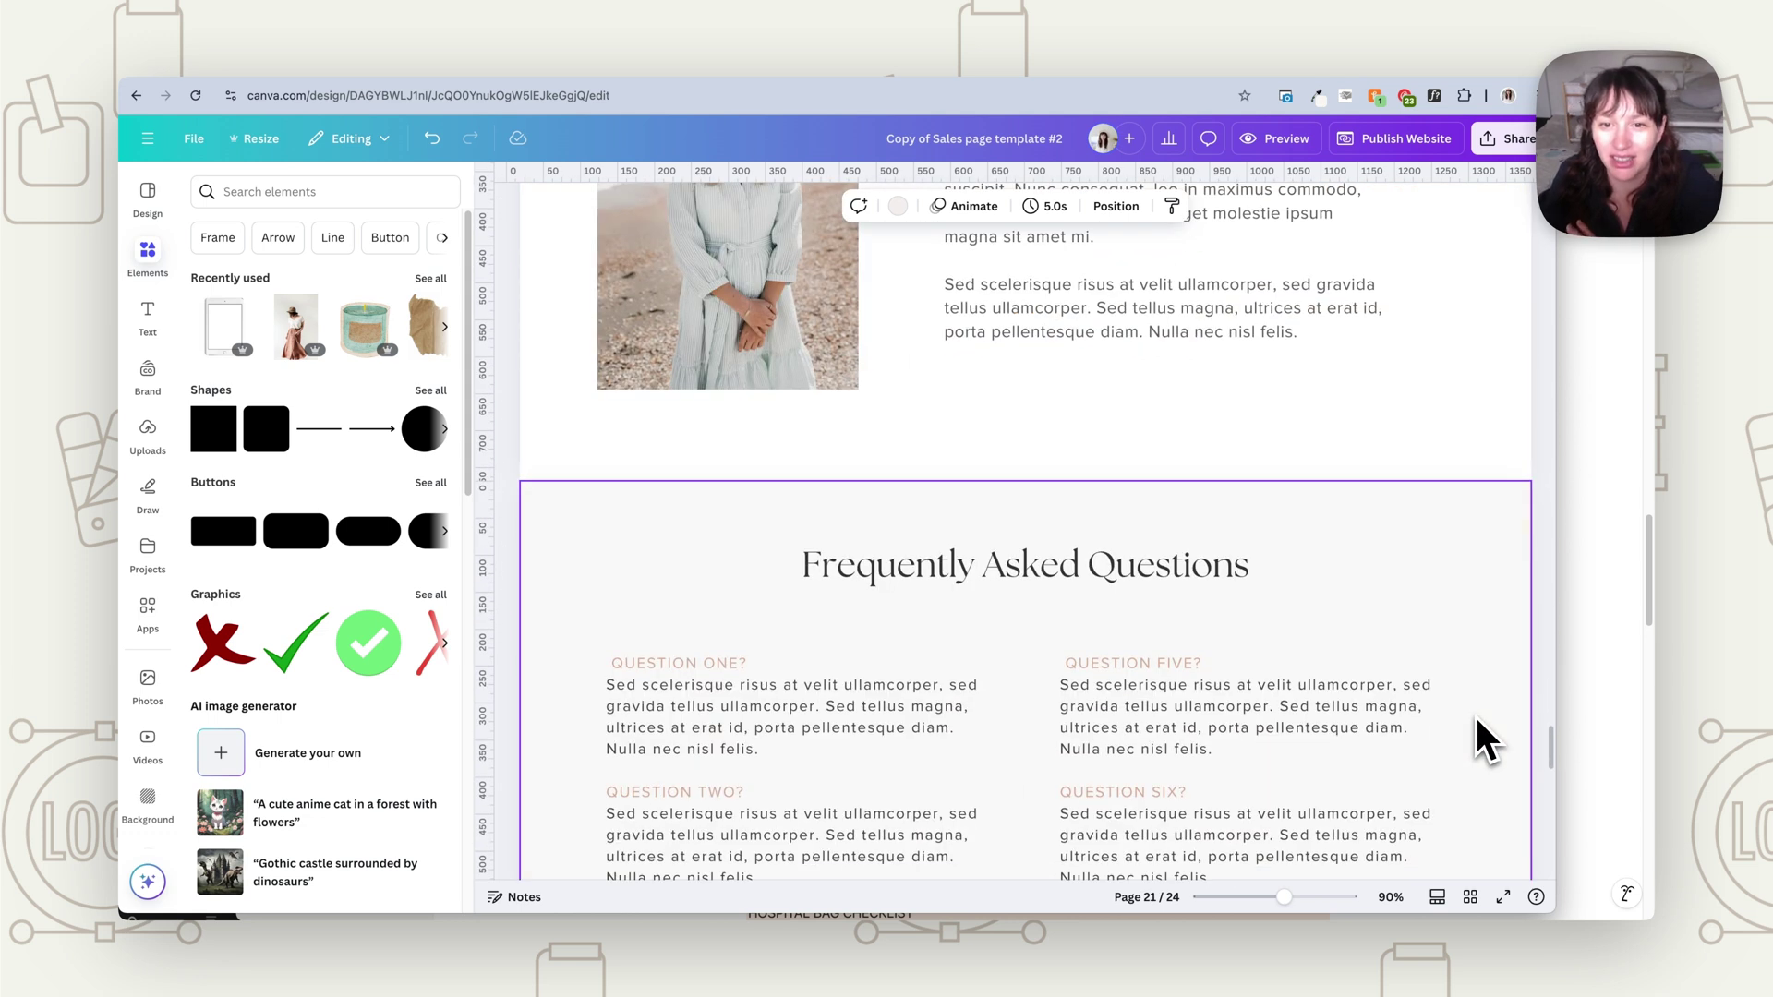
{"action": "scroll", "coordinate": [1475, 717], "scroll_direction": "down", "scroll_amount": 15}
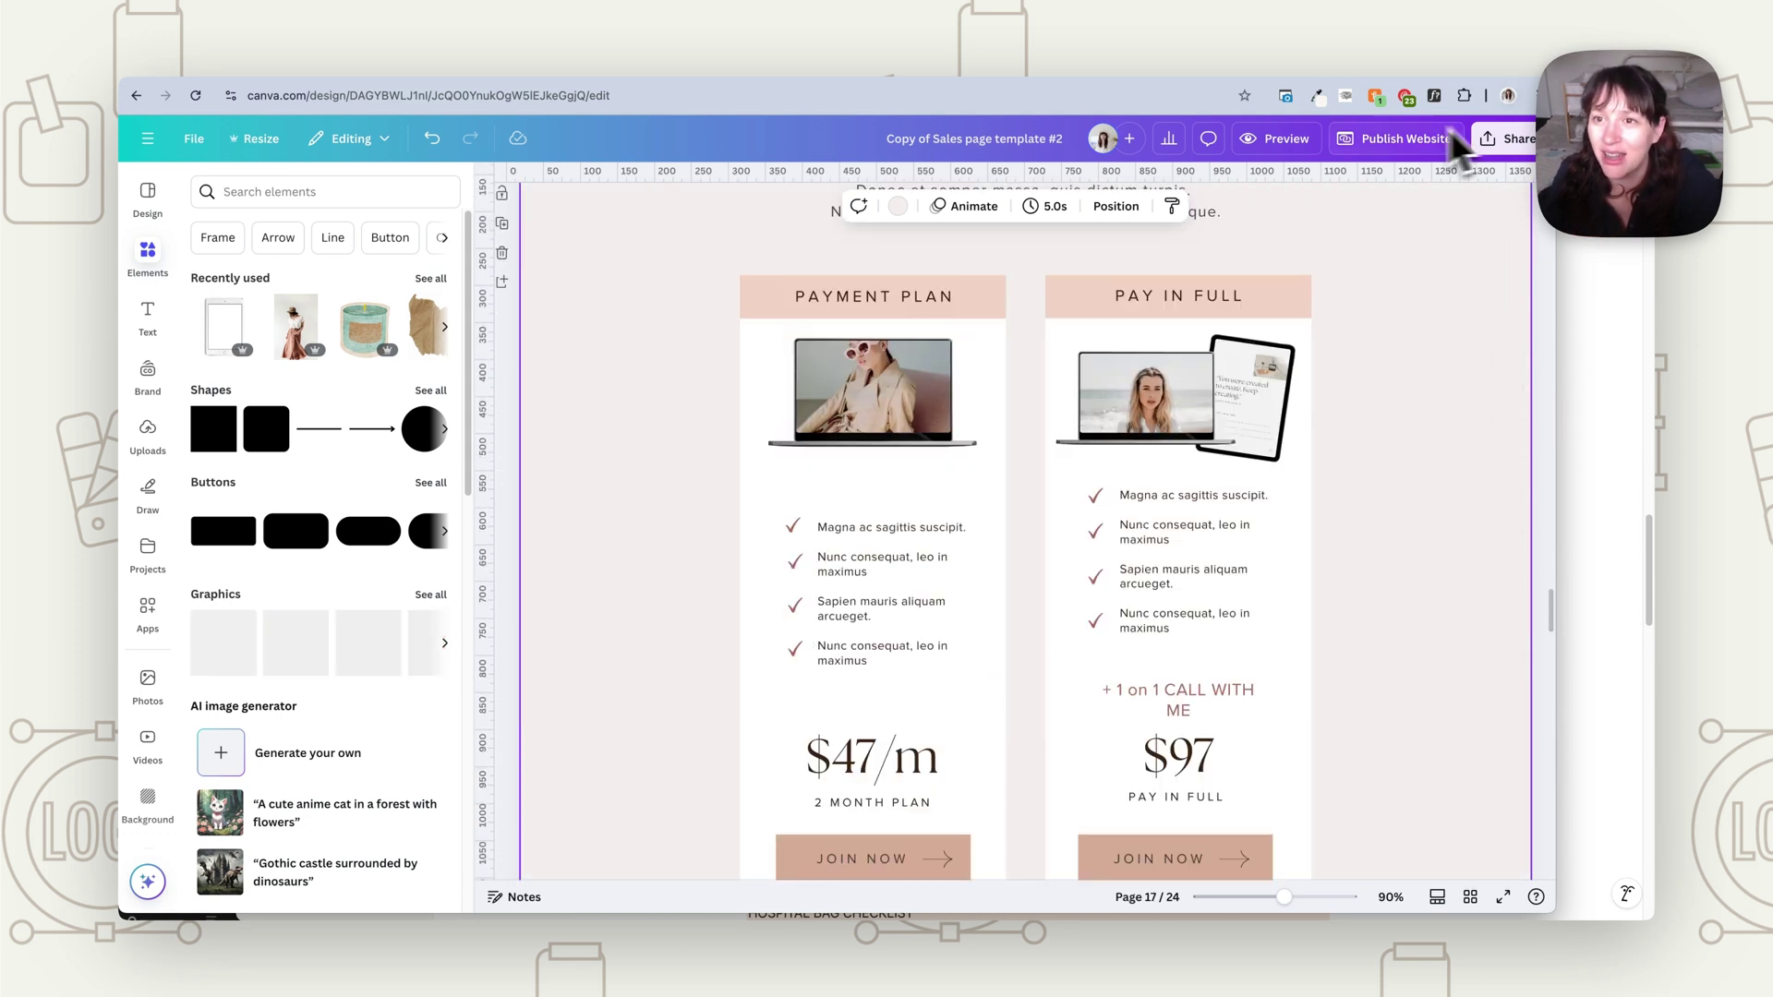
{"action": "left_click", "coordinate": [1387, 148]}
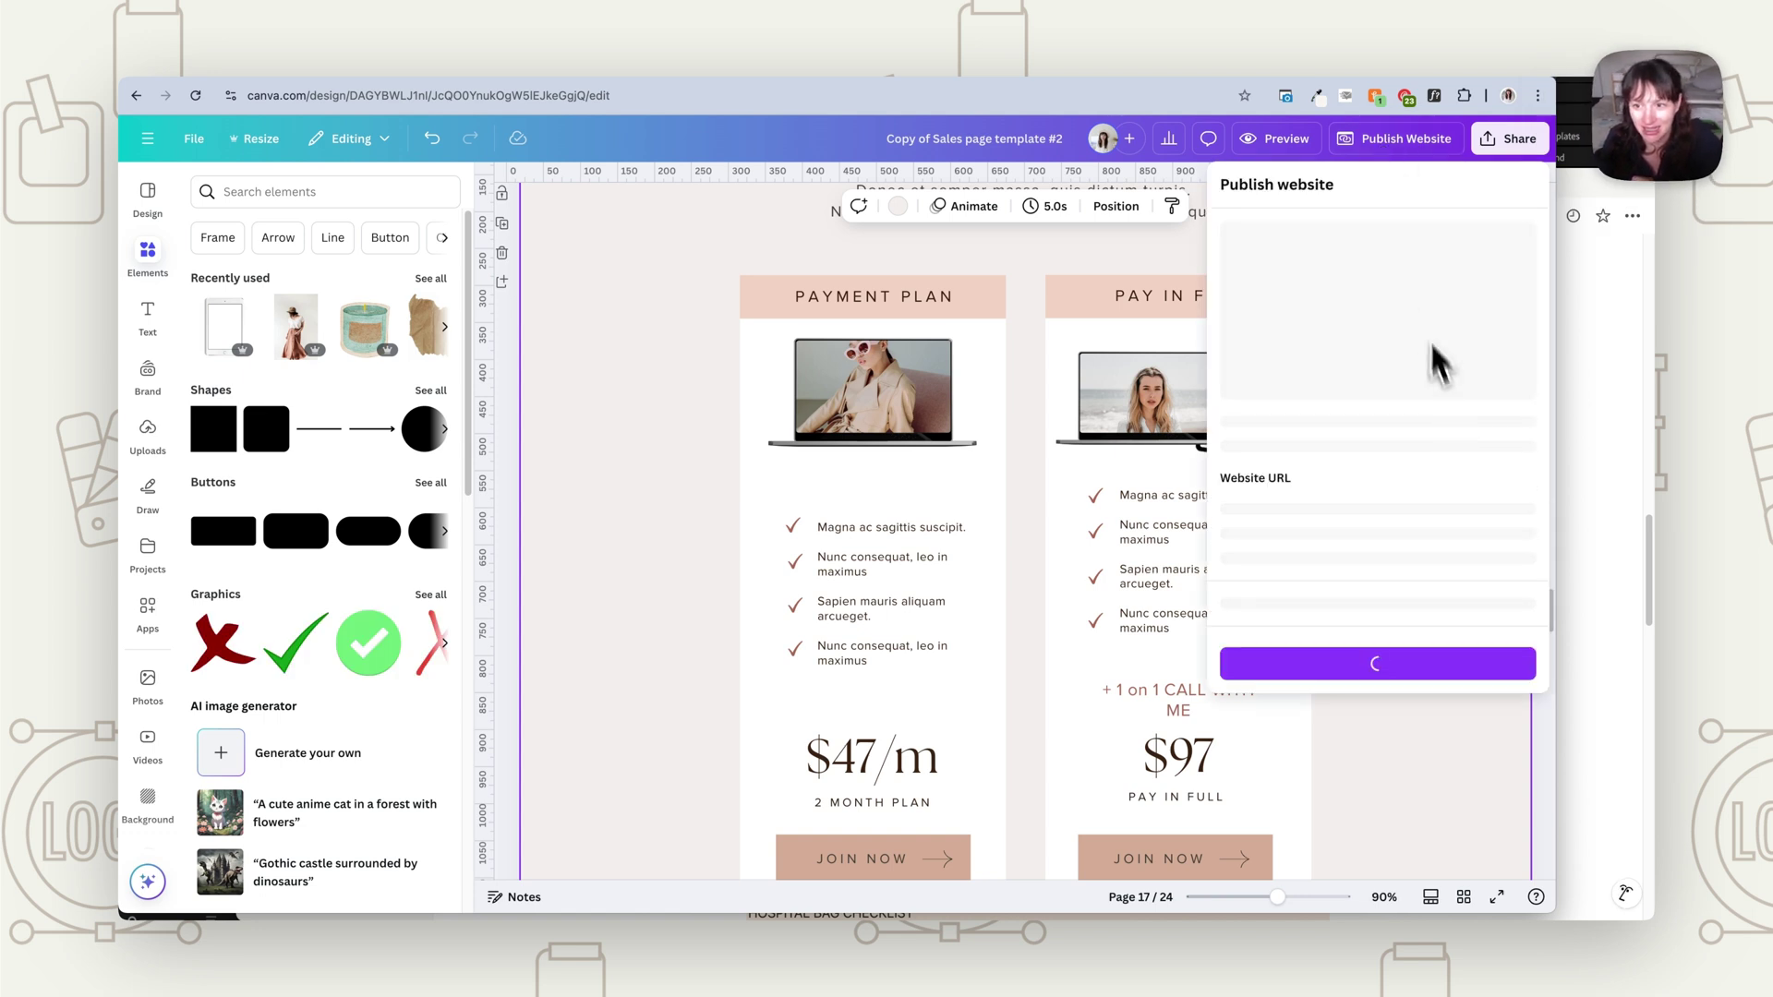
{"action": "left_click", "coordinate": [1524, 521]}
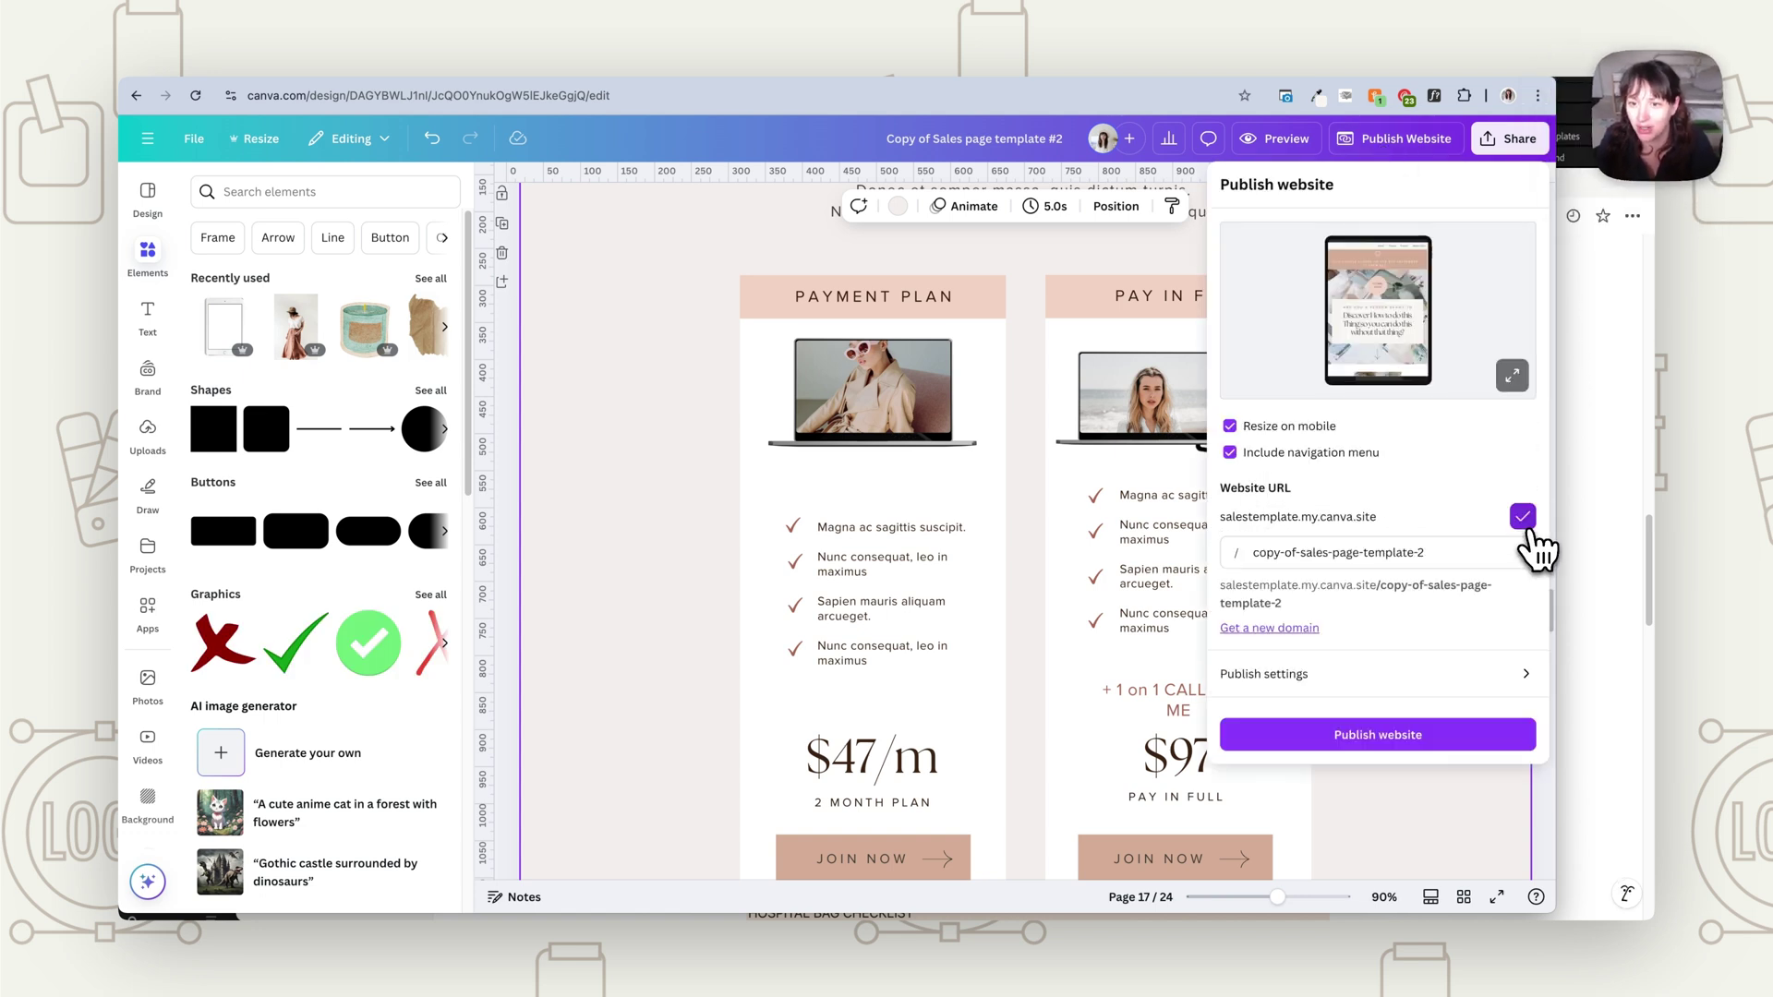
- Review the publish settings, including the browser tab preview, website description and advanced settings, and return to the main publishing options
{"action": "left_click", "coordinate": [1274, 669]}
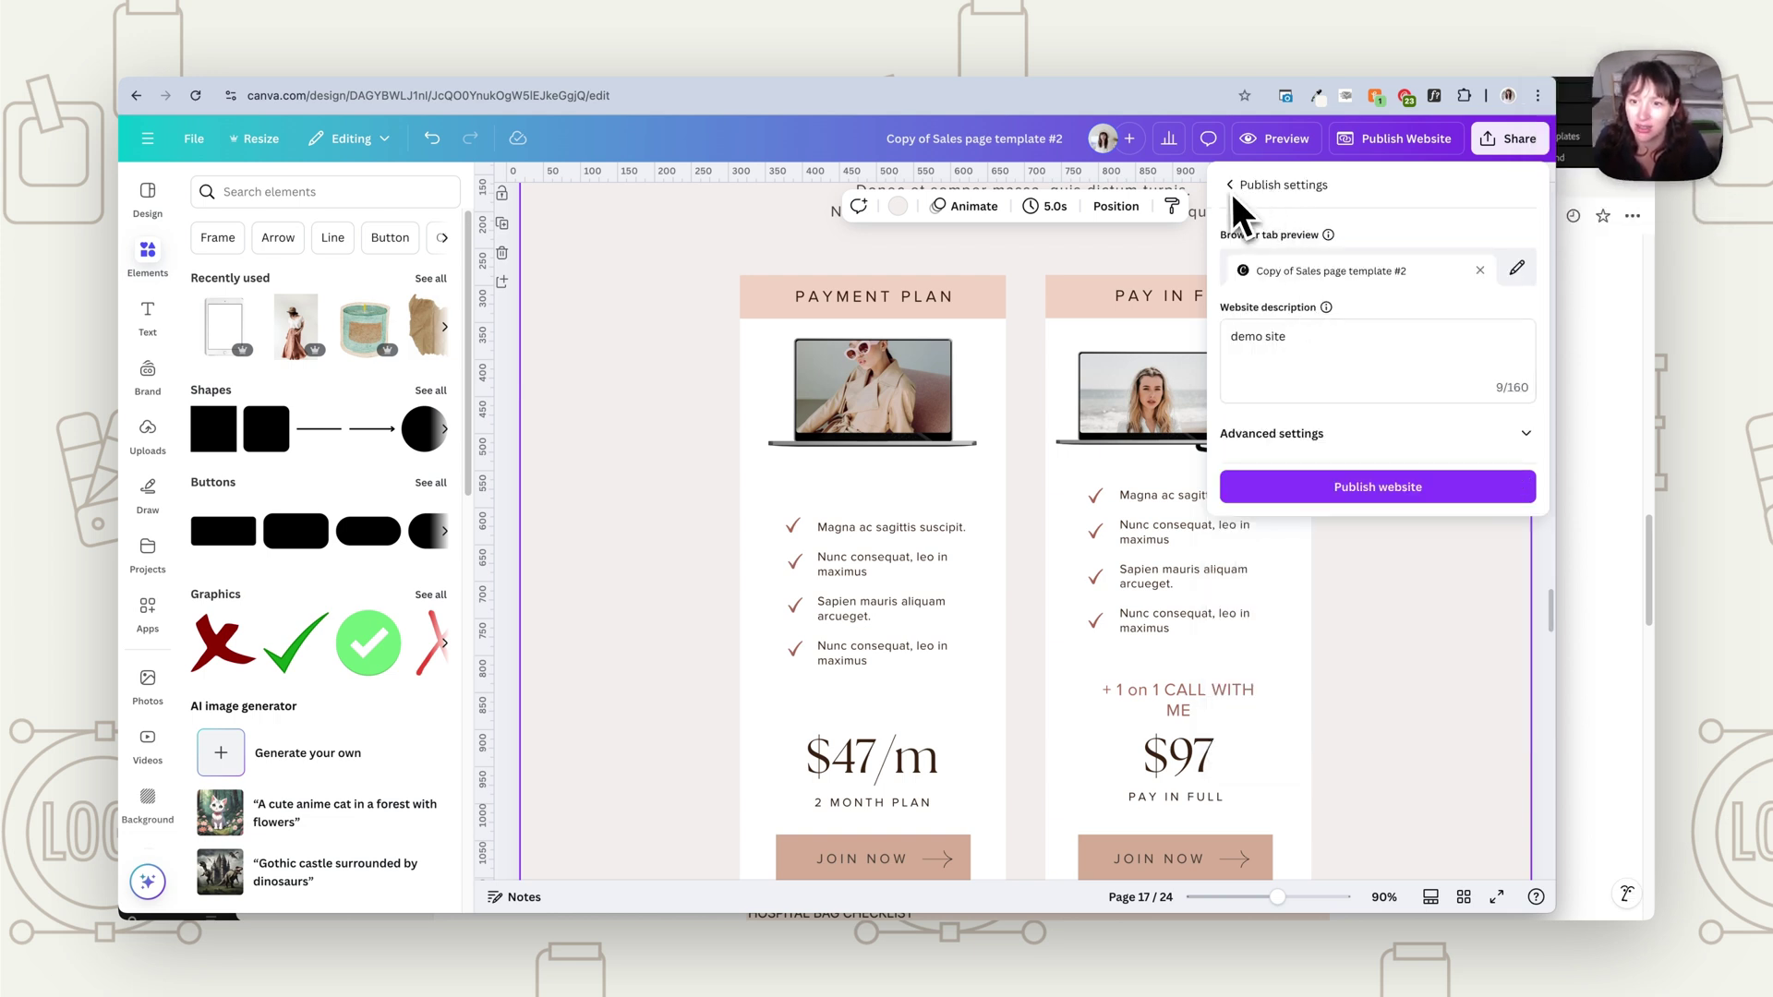
{"action": "left_click", "coordinate": [1293, 433]}
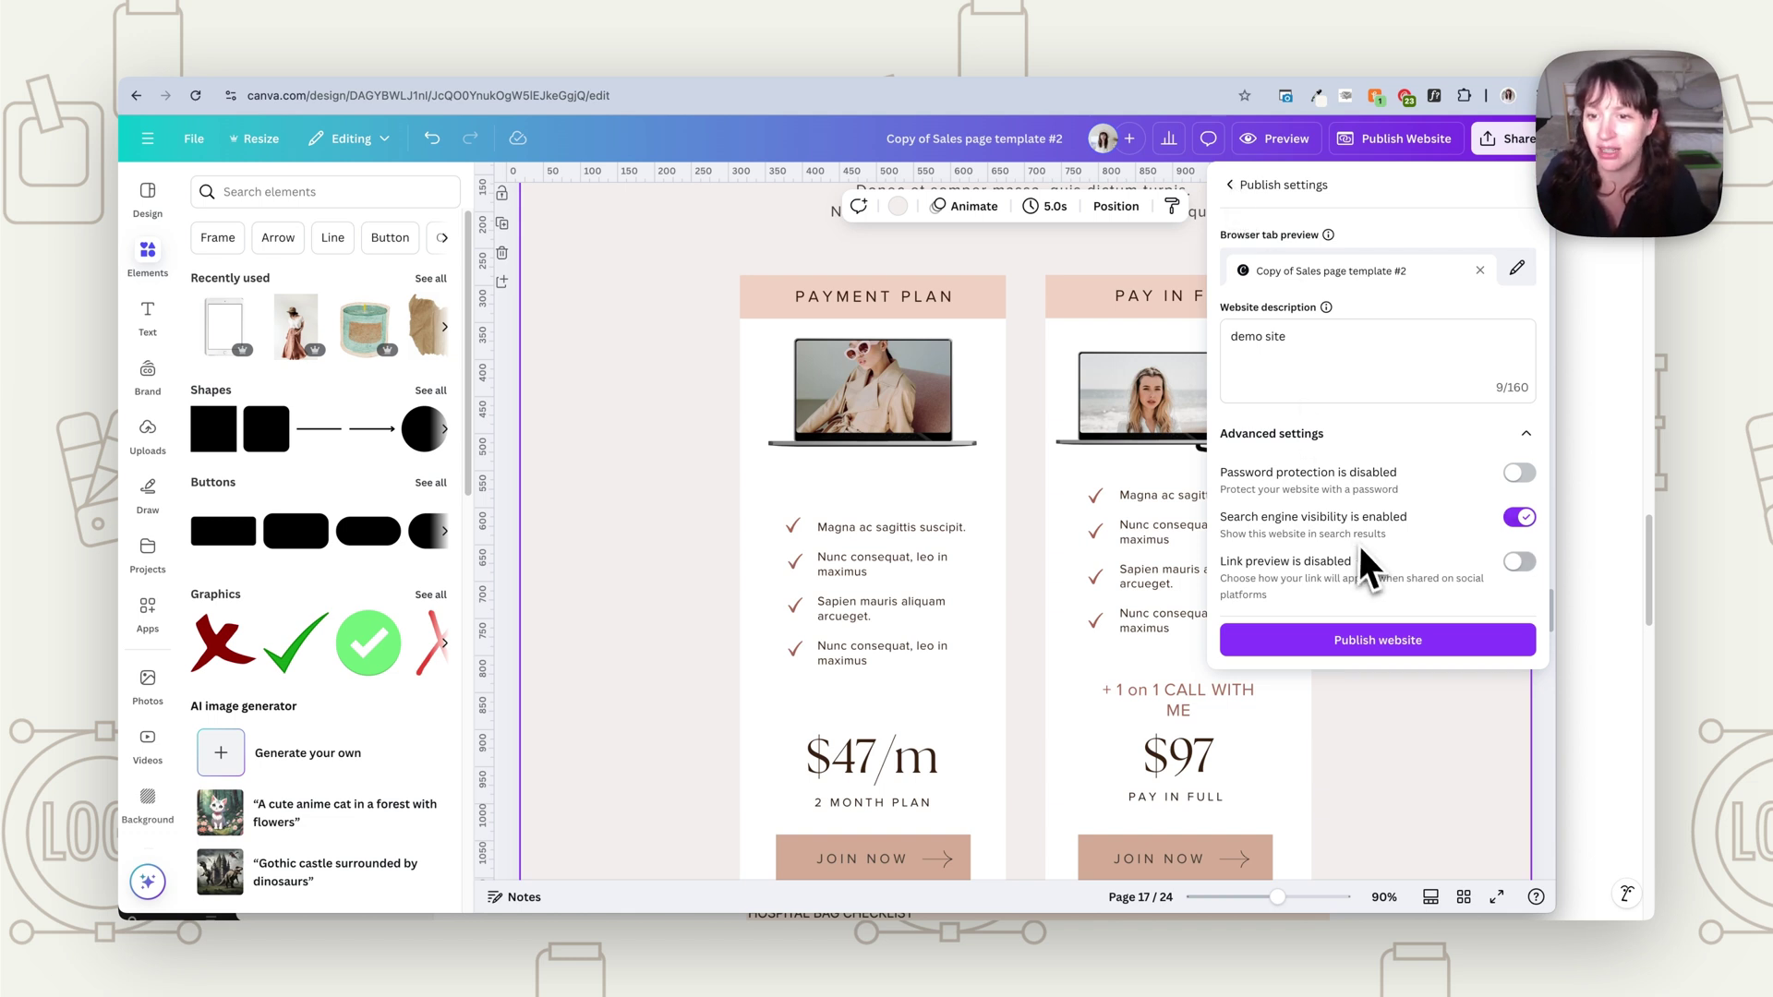
{"action": "left_click", "coordinate": [1229, 186]}
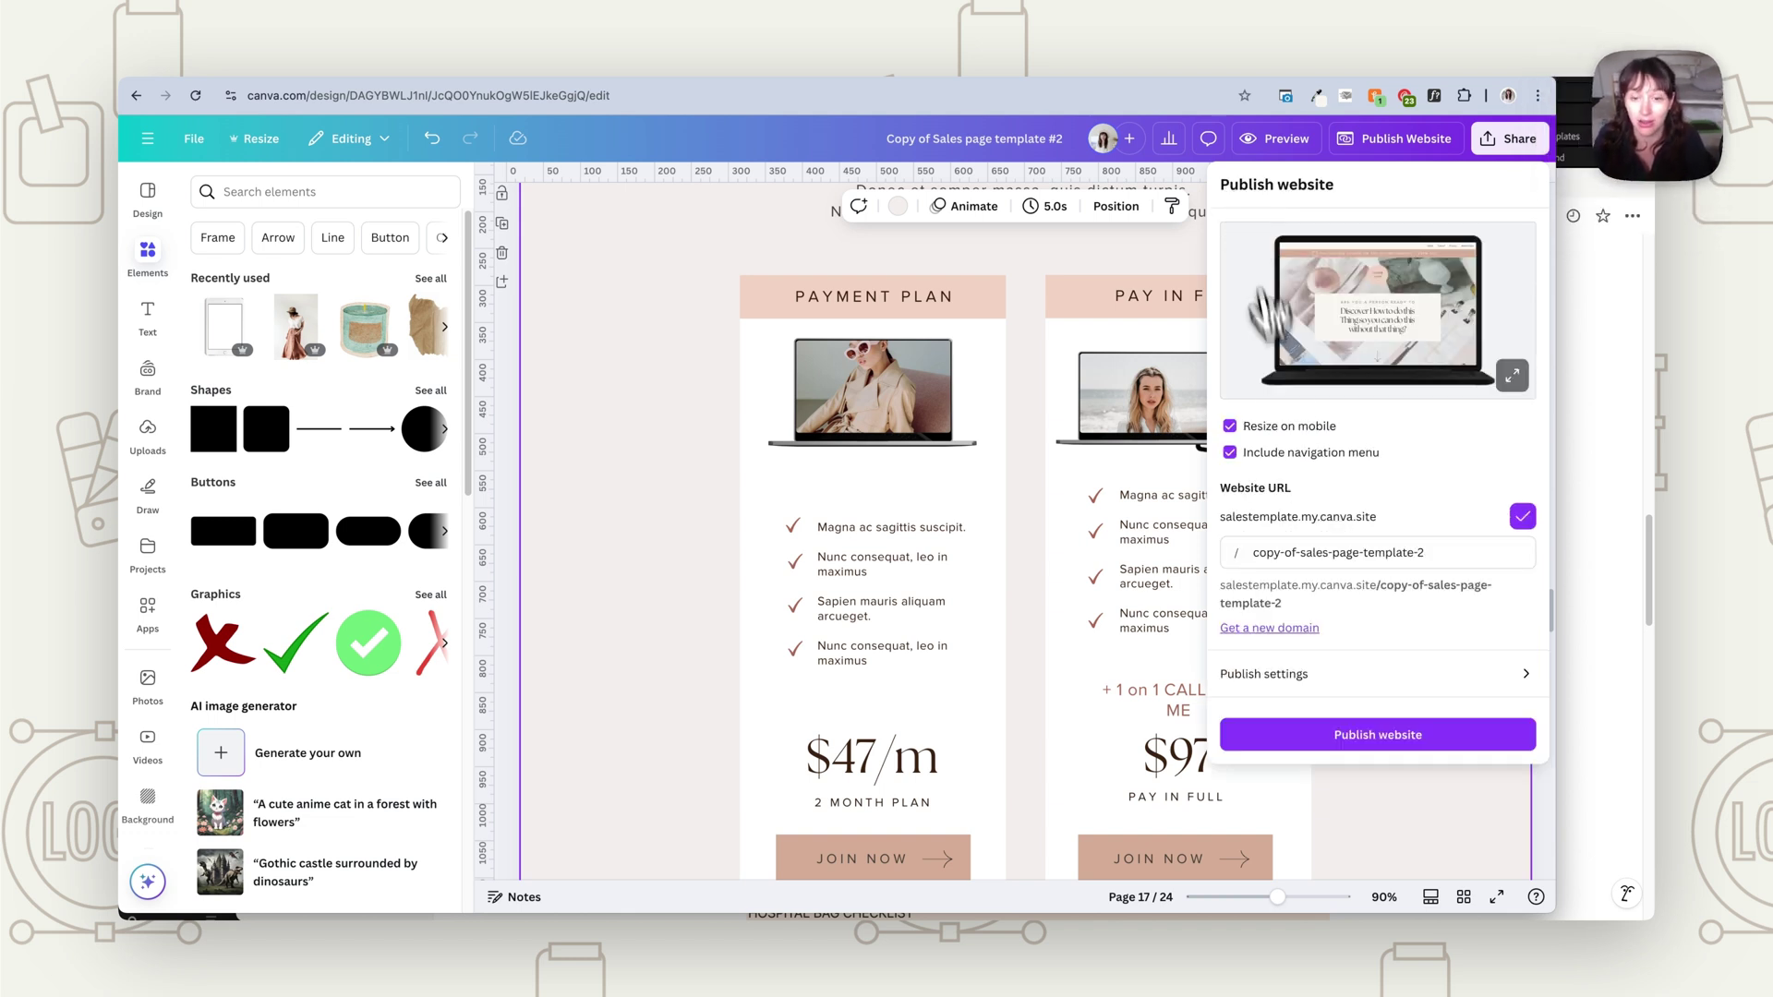
- Publish the website at the path copy-of-sales-page-template-2 and open the live site
{"action": "left_click", "coordinate": [1372, 738]}
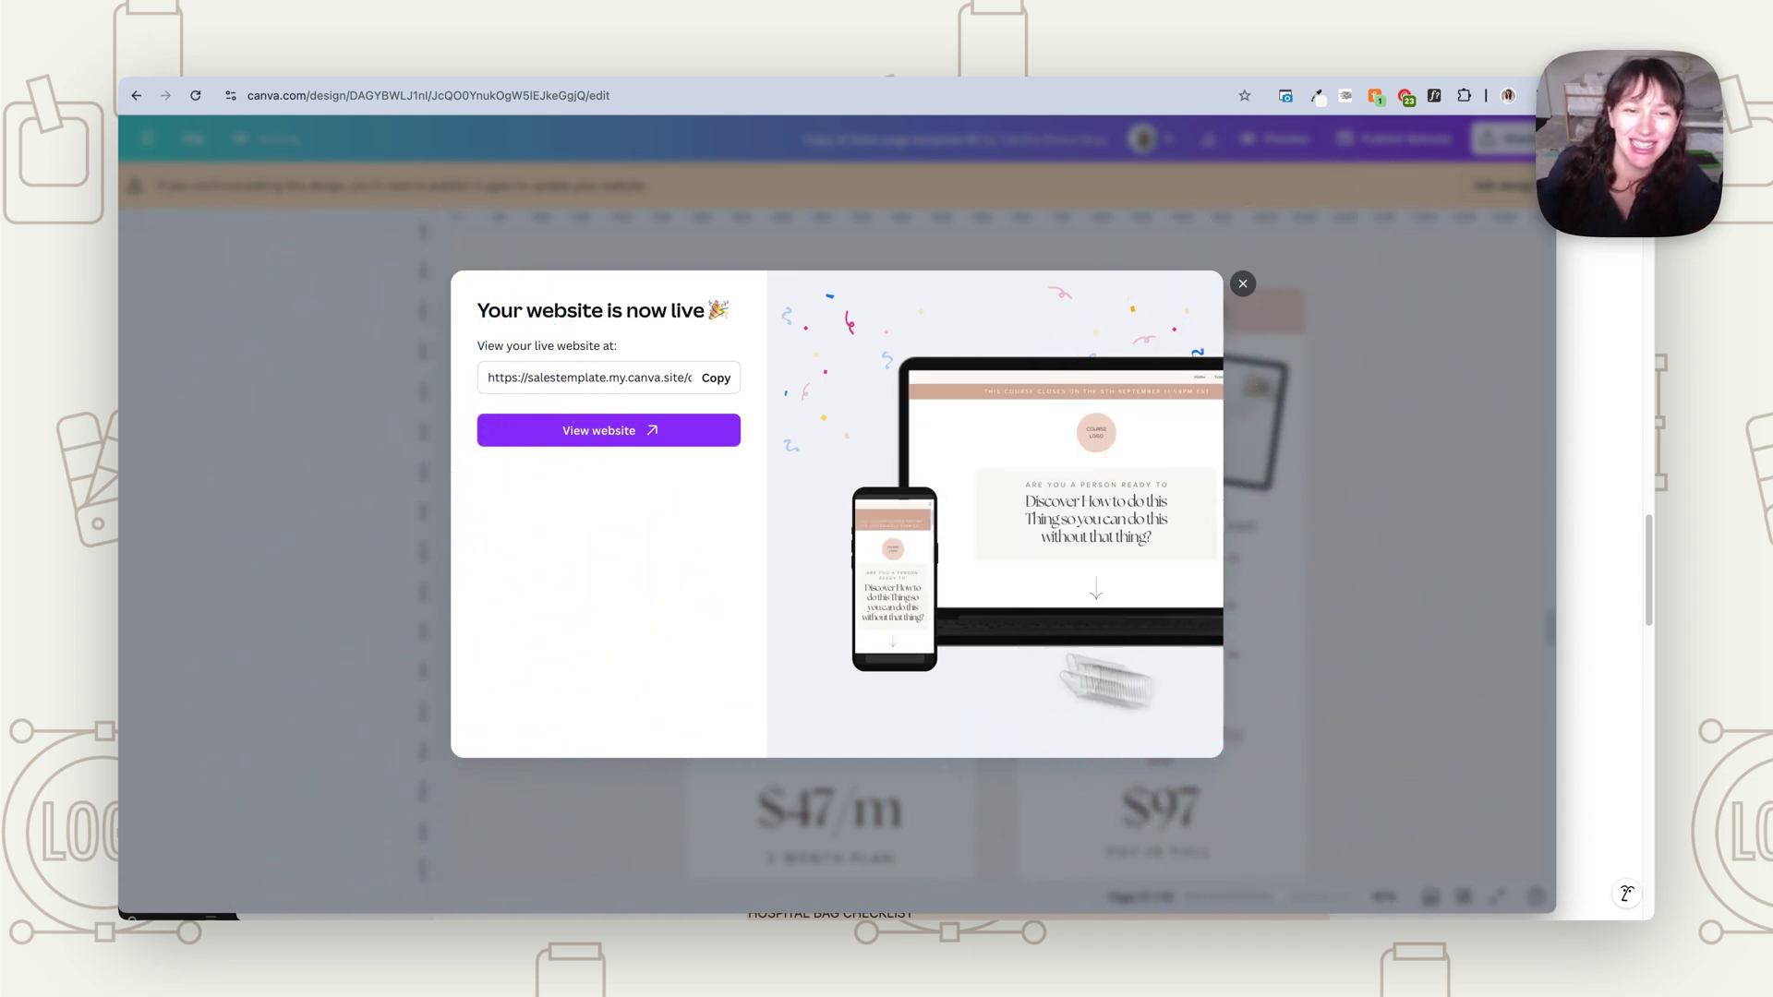
{"action": "left_click", "coordinate": [604, 430]}
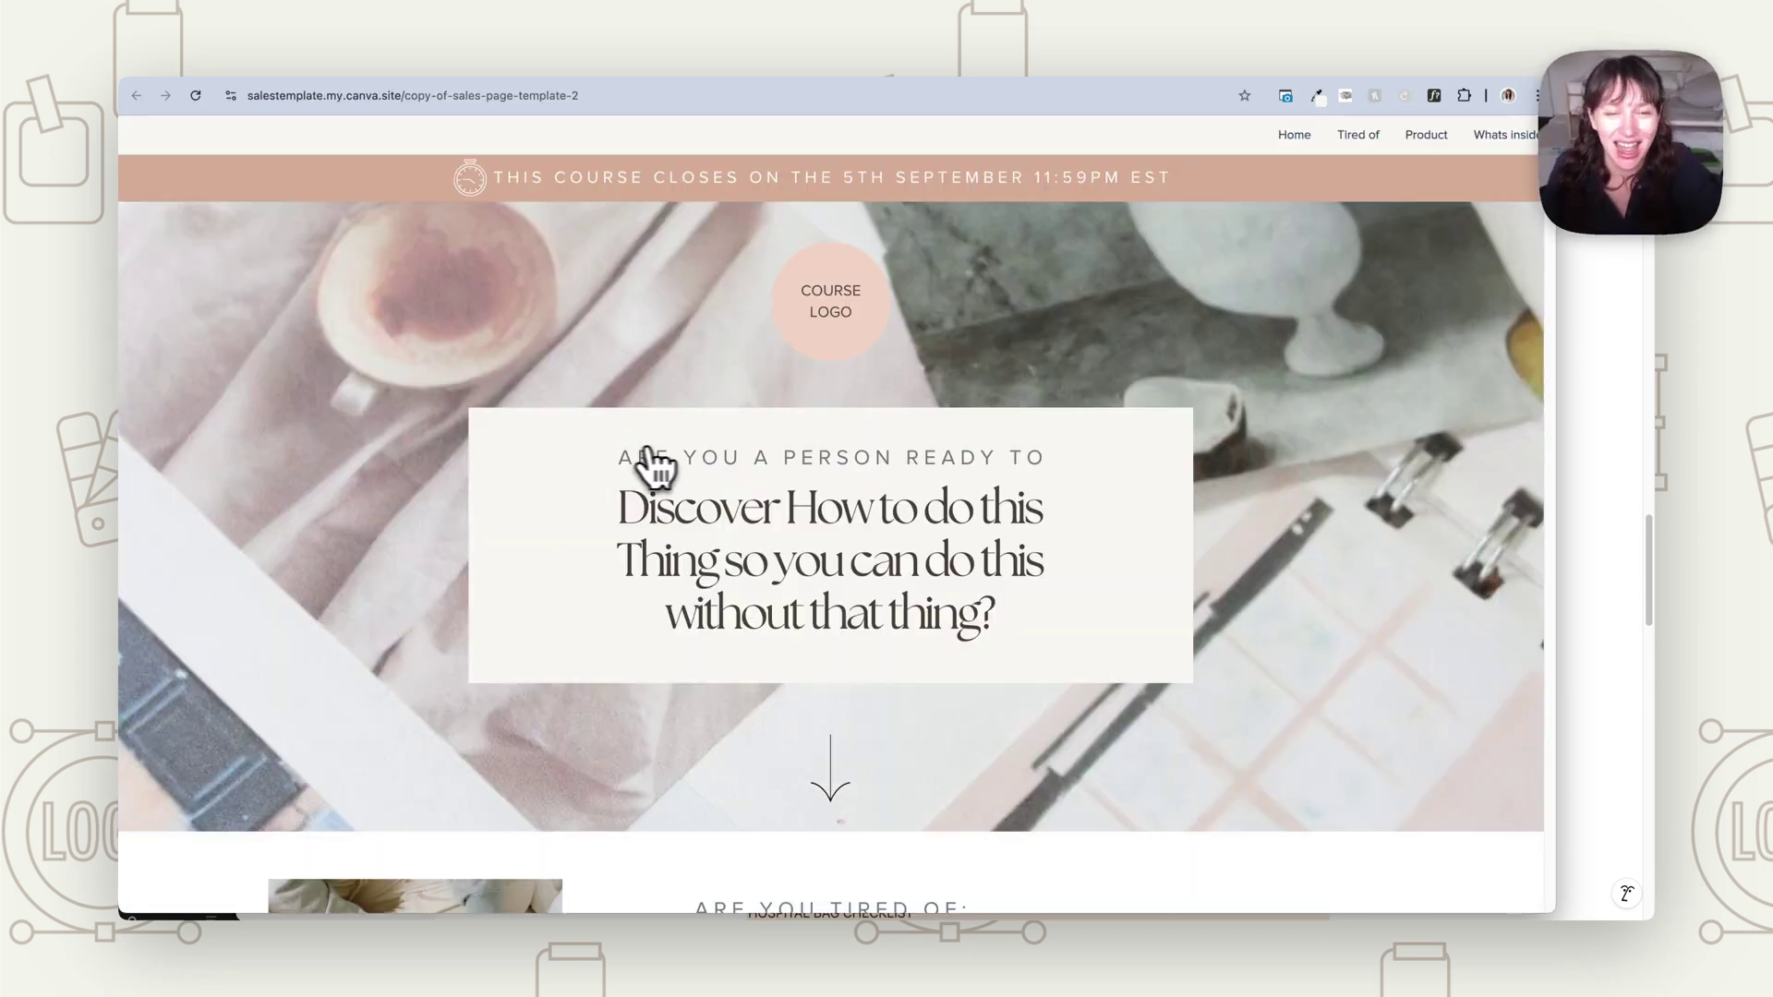
- Review the live site's opening sections from the hero down to the course introduction with its JOIN NOW button
{"action": "scroll", "coordinate": [1334, 540], "scroll_direction": "down", "scroll_amount": 5}
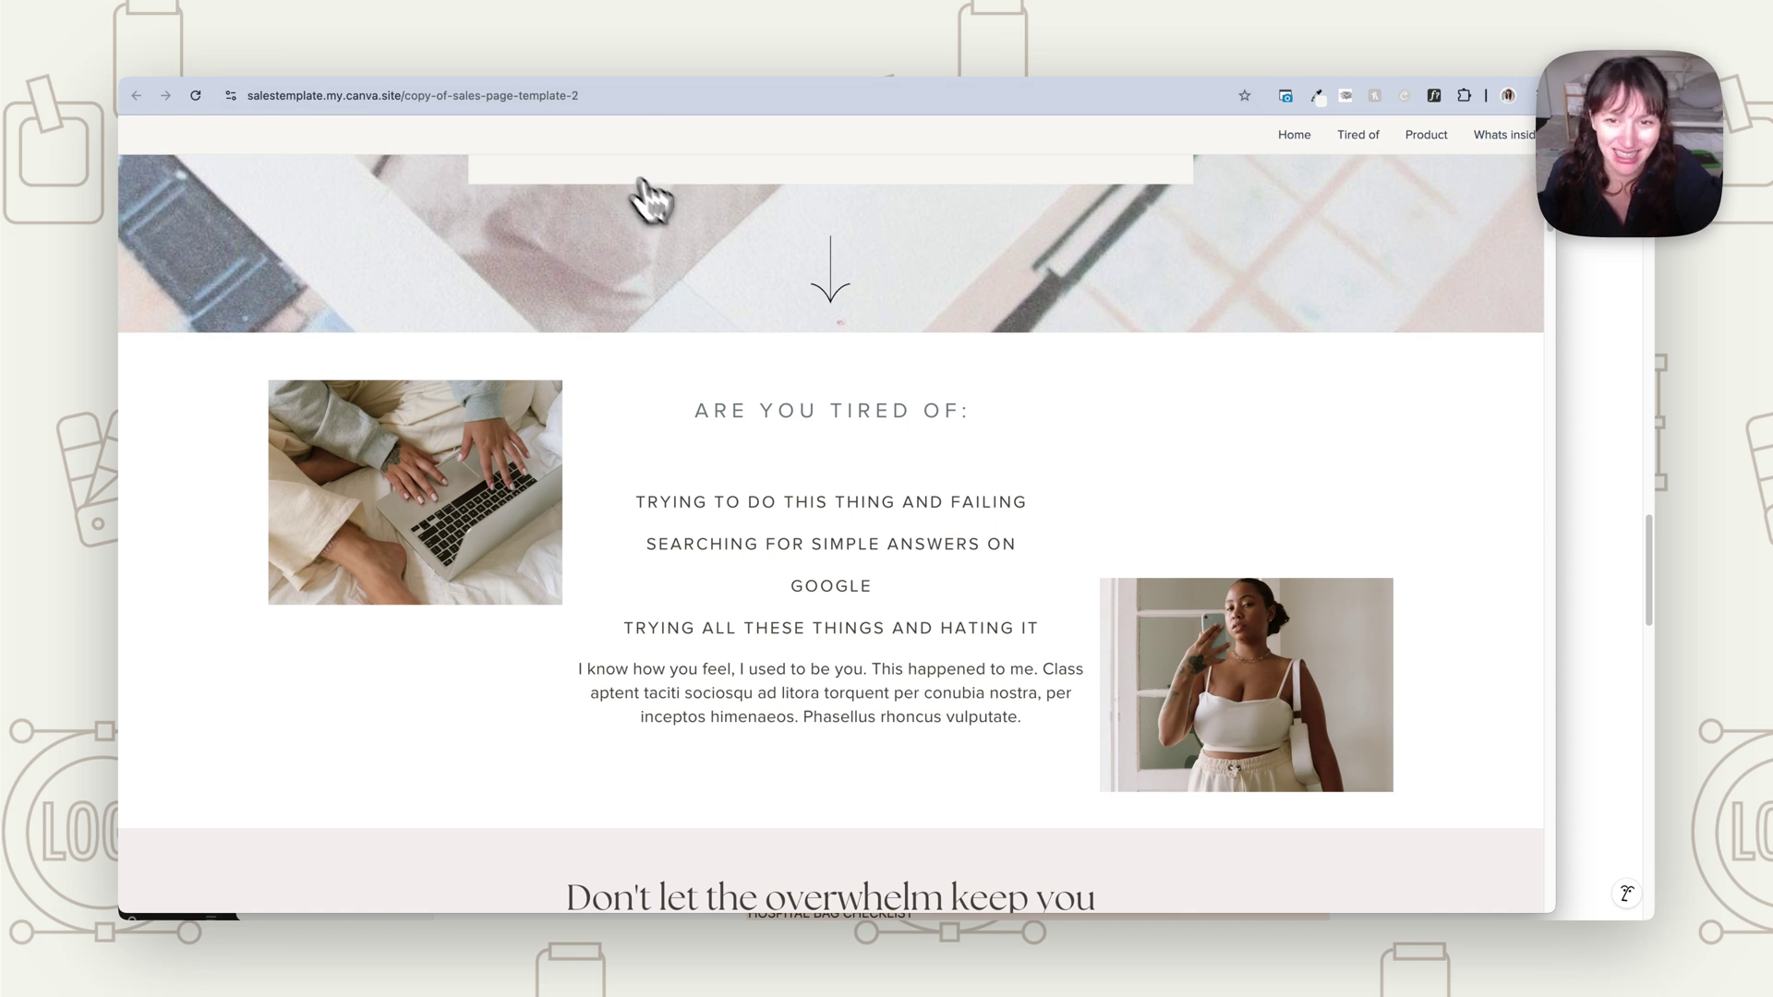
{"action": "scroll", "coordinate": [1201, 531], "scroll_direction": "down", "scroll_amount": 8}
{"action": "scroll", "coordinate": [1238, 527], "scroll_direction": "down", "scroll_amount": 4}
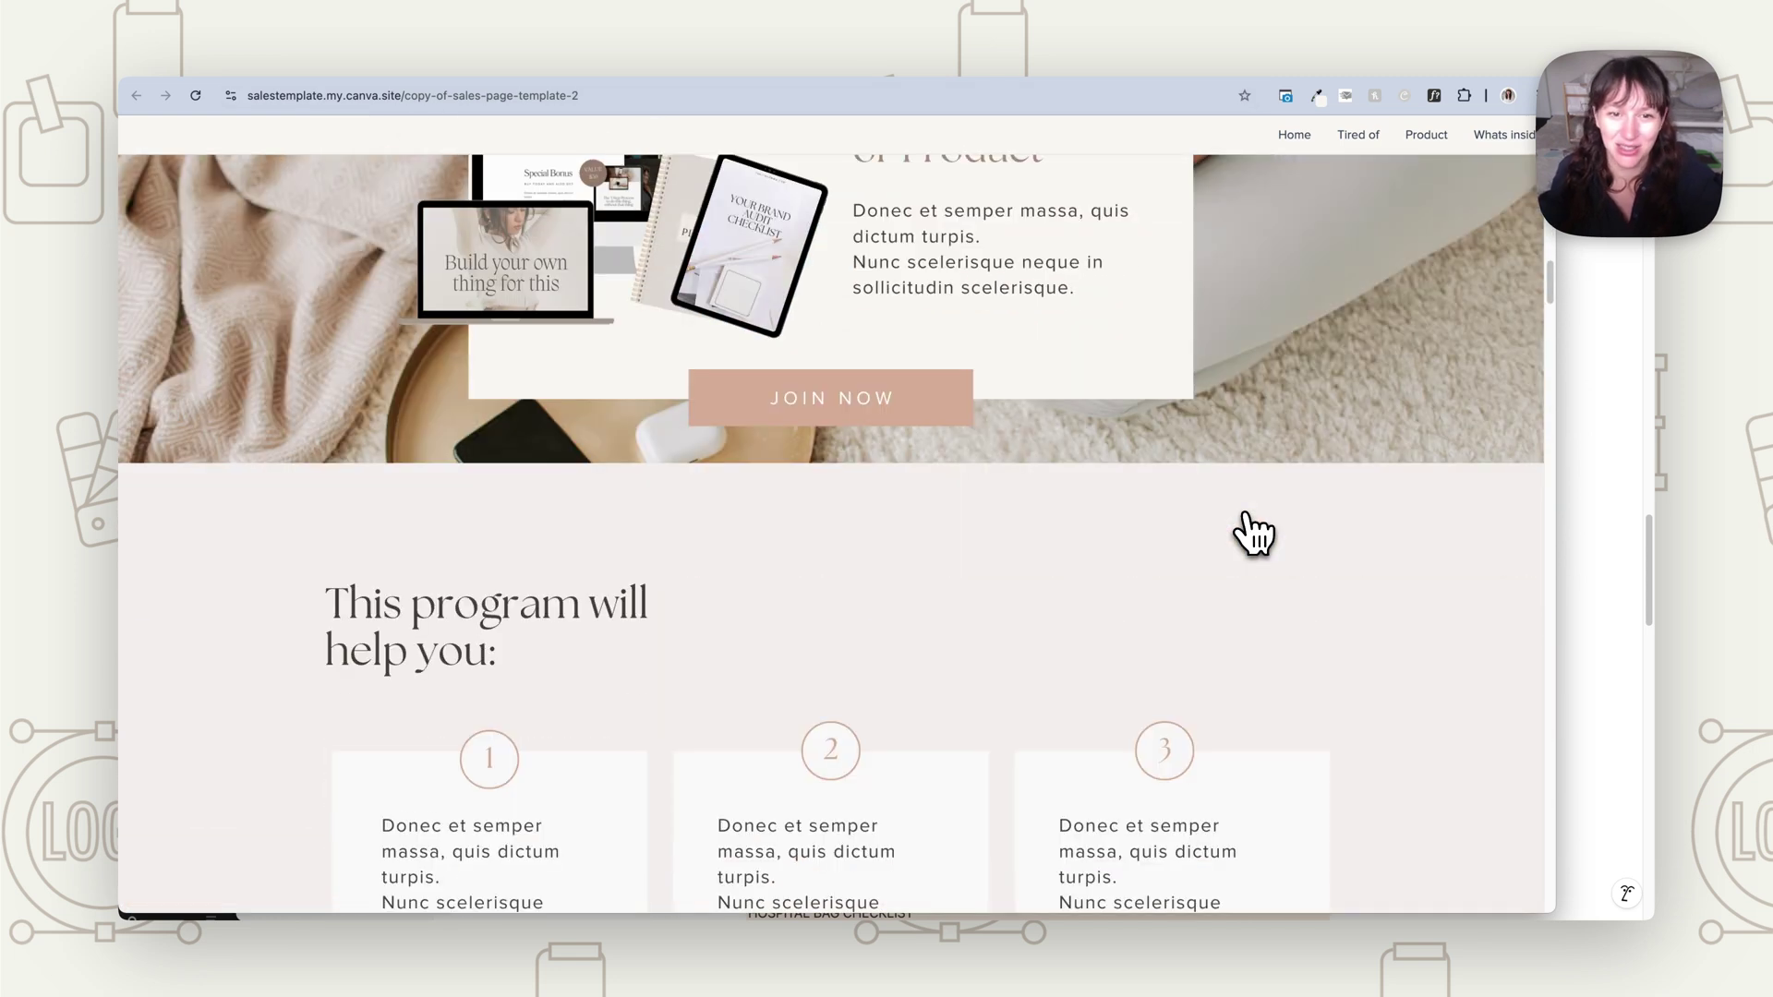
{"action": "scroll", "coordinate": [1238, 526], "scroll_direction": "up", "scroll_amount": 3}
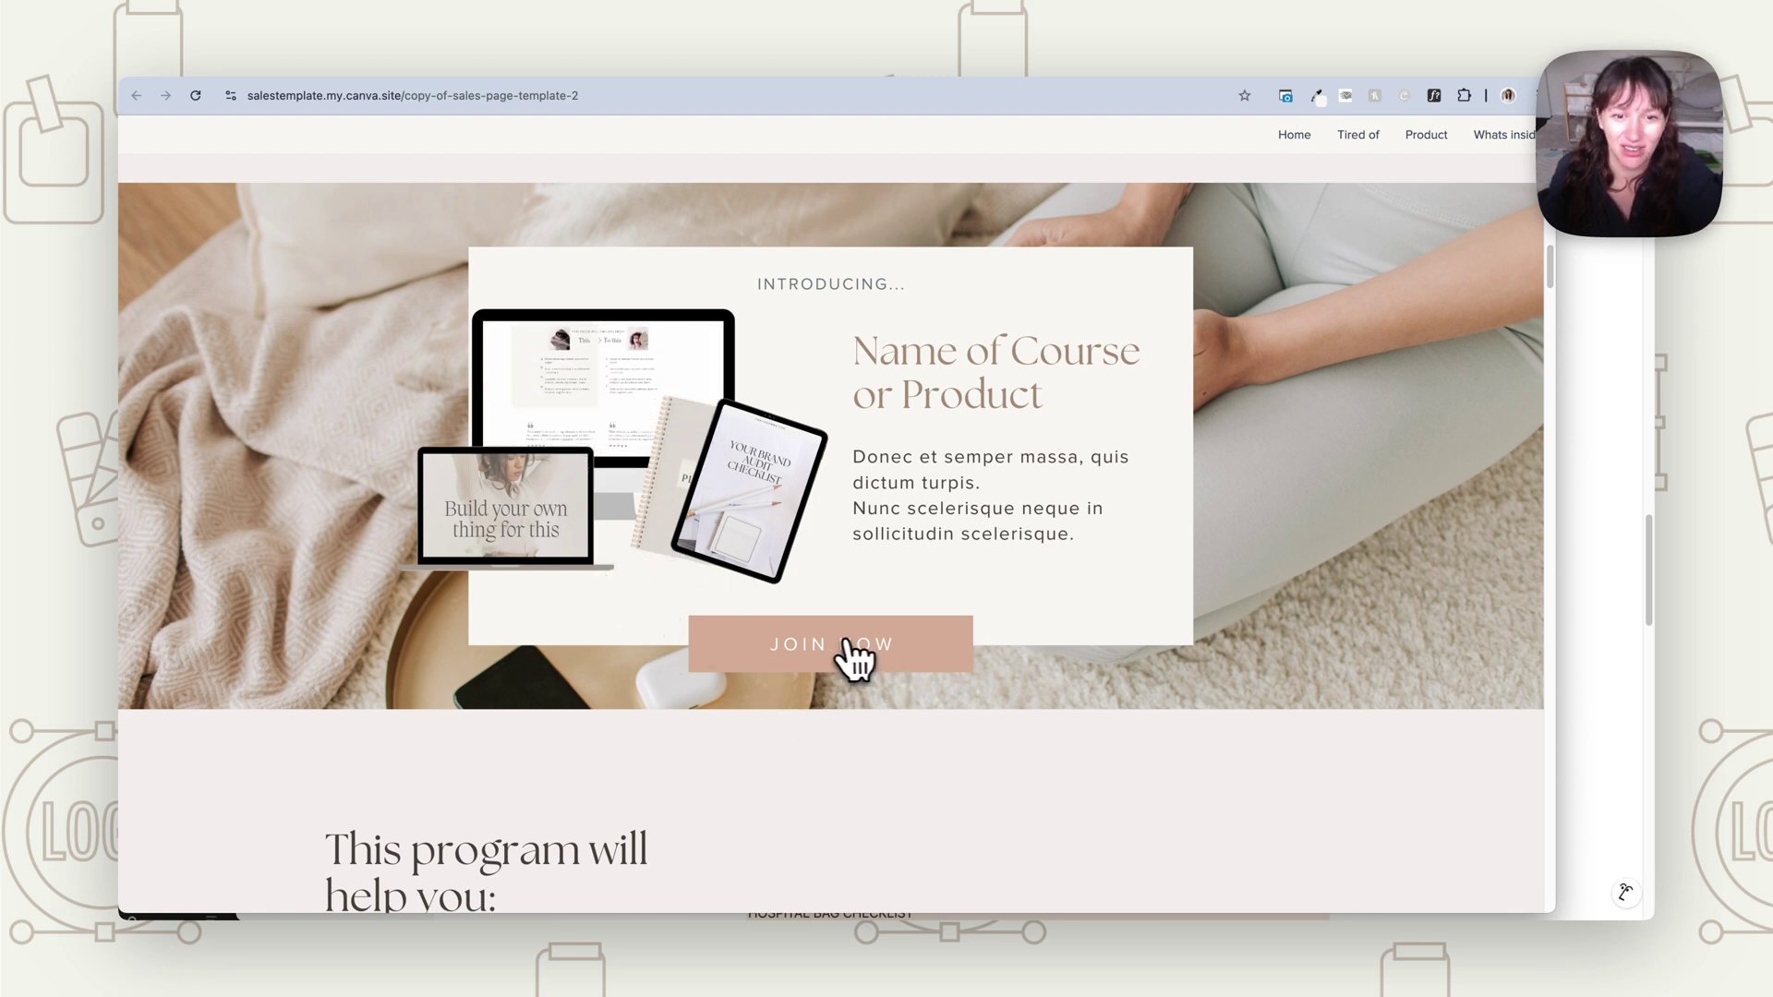
- Follow the course introduction's JOIN NOW button on the live site and review the pricing and Bonus Call sections
{"action": "left_click", "coordinate": [918, 653]}
{"action": "scroll", "coordinate": [936, 660], "scroll_direction": "down", "scroll_amount": 5}
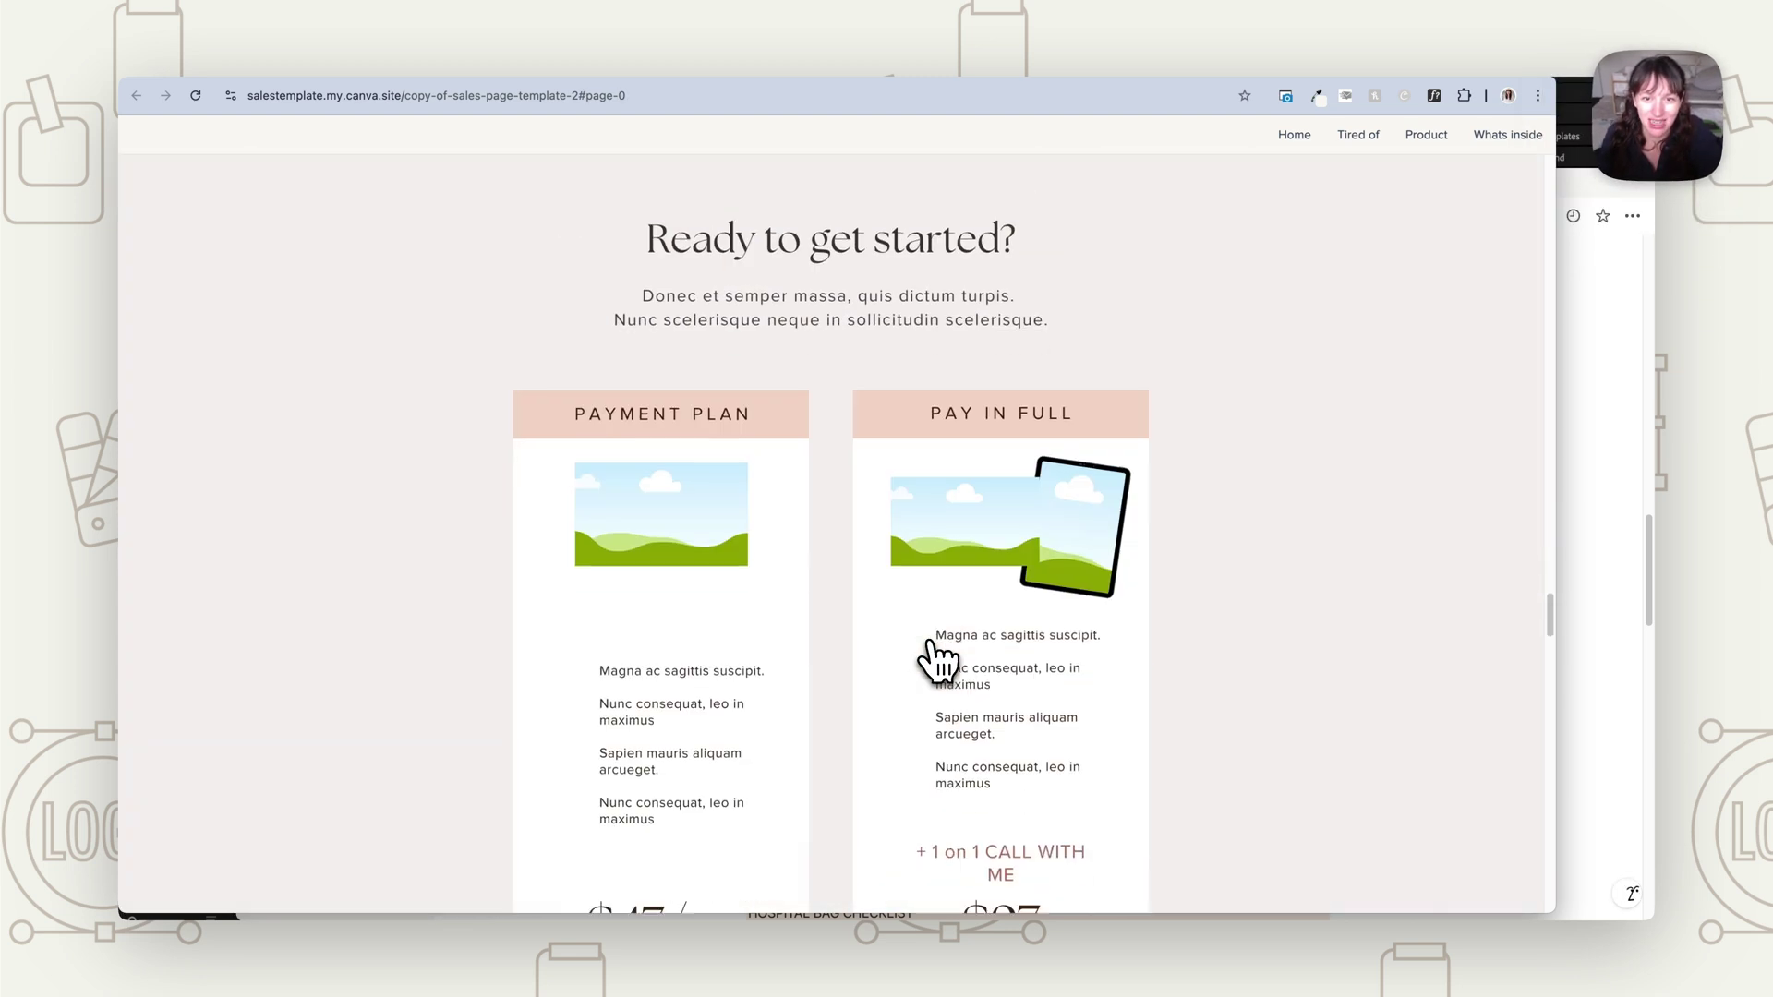
{"action": "scroll", "coordinate": [934, 654], "scroll_direction": "down", "scroll_amount": 3}
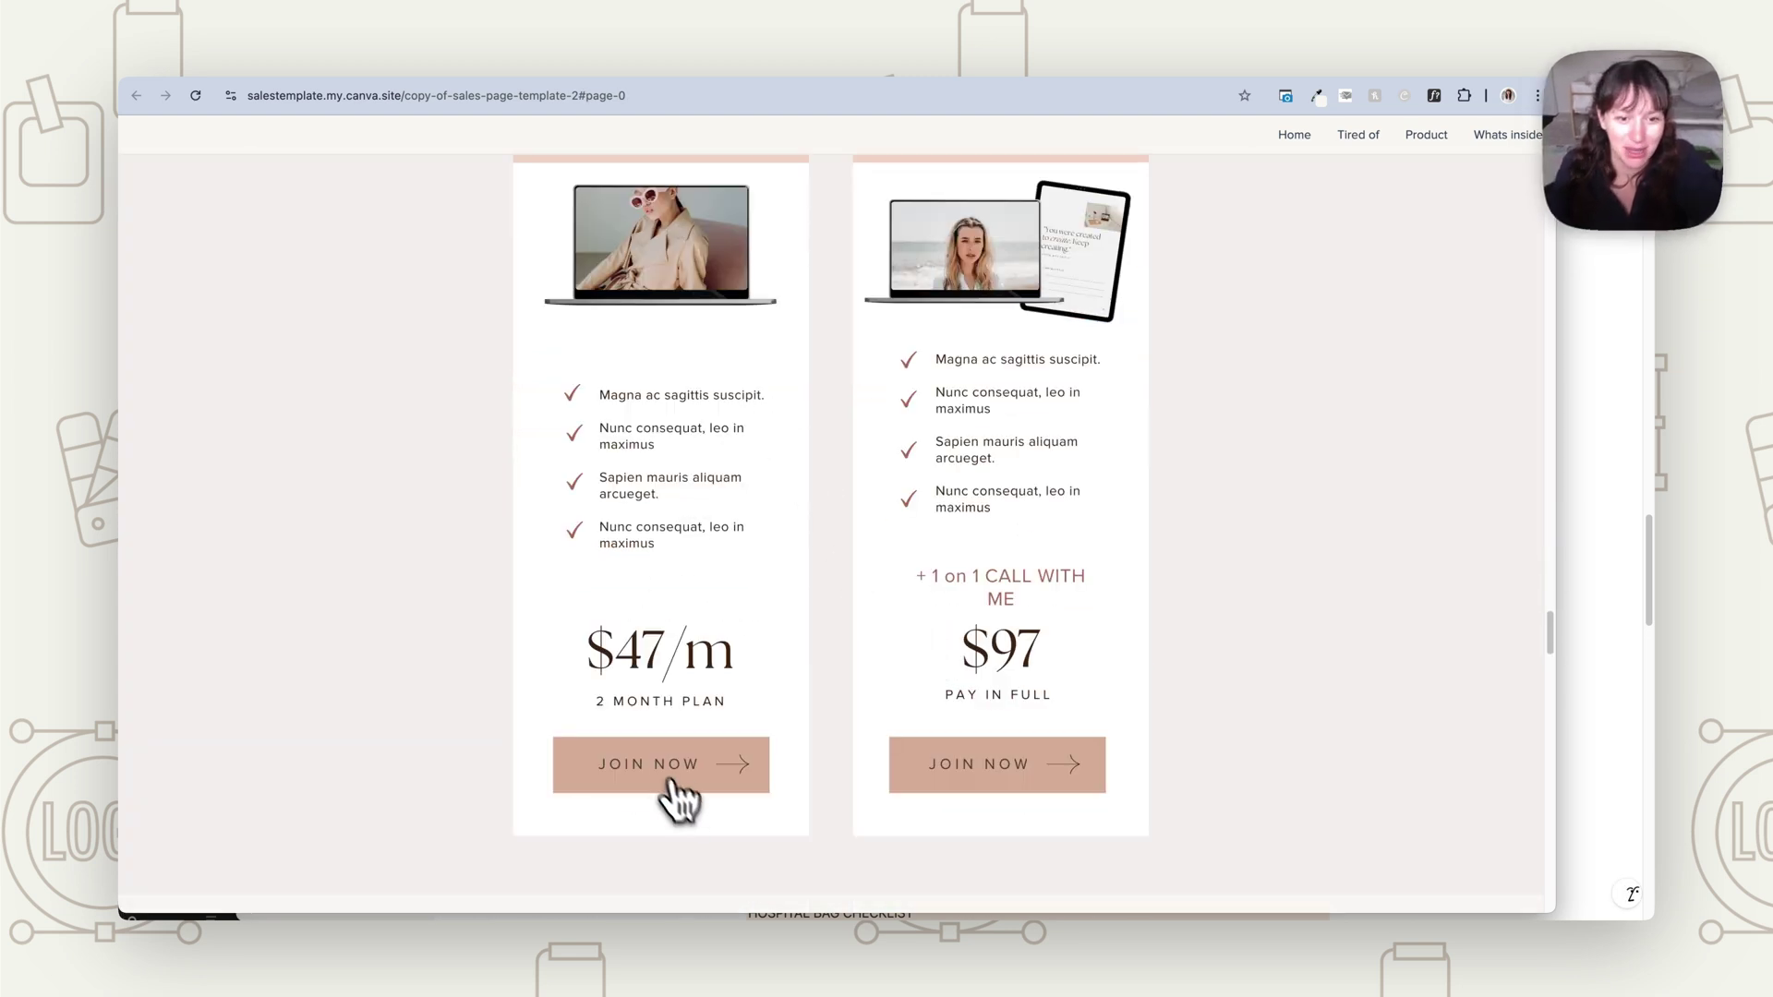
{"action": "scroll", "coordinate": [1293, 580], "scroll_direction": "down", "scroll_amount": 5}
{"action": "scroll", "coordinate": [1295, 582], "scroll_direction": "down", "scroll_amount": 8}
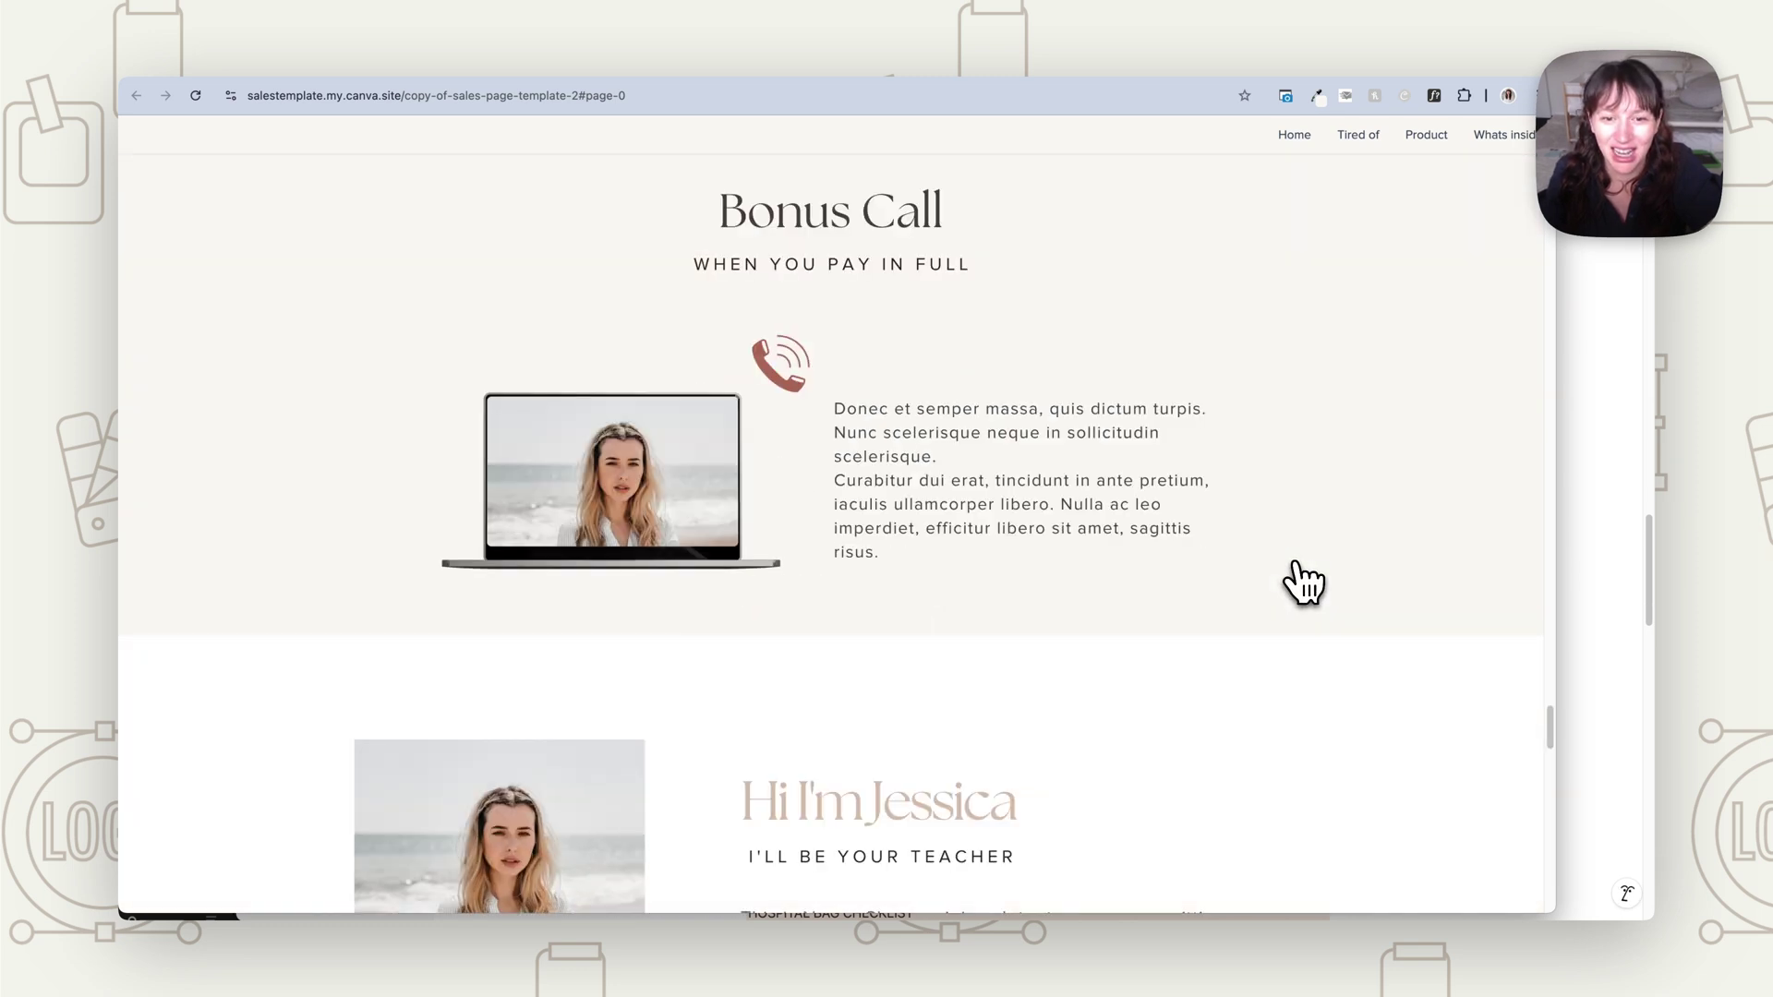
- Return to the live pricing section, test the Product link in the site navigation, and look over the sections above its target
{"action": "scroll", "coordinate": [1300, 583], "scroll_direction": "up", "scroll_amount": 5}
{"action": "scroll", "coordinate": [1297, 586], "scroll_direction": "up", "scroll_amount": 6}
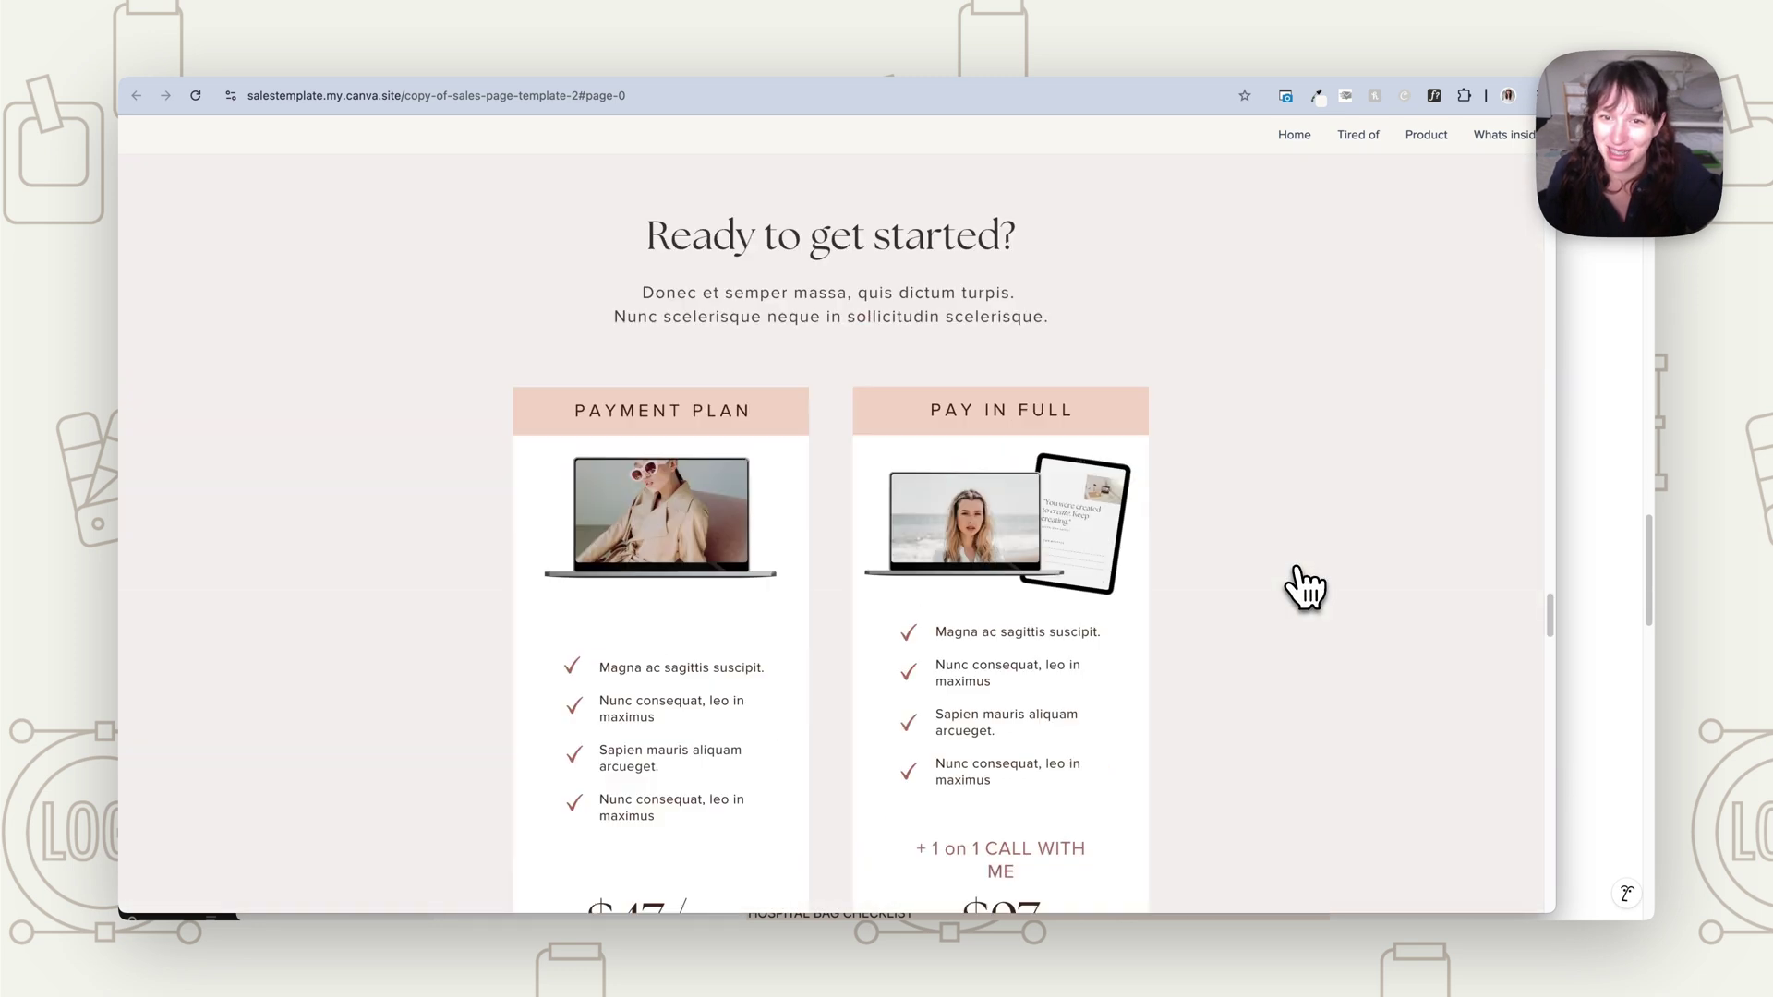
{"action": "left_click", "coordinate": [1423, 139]}
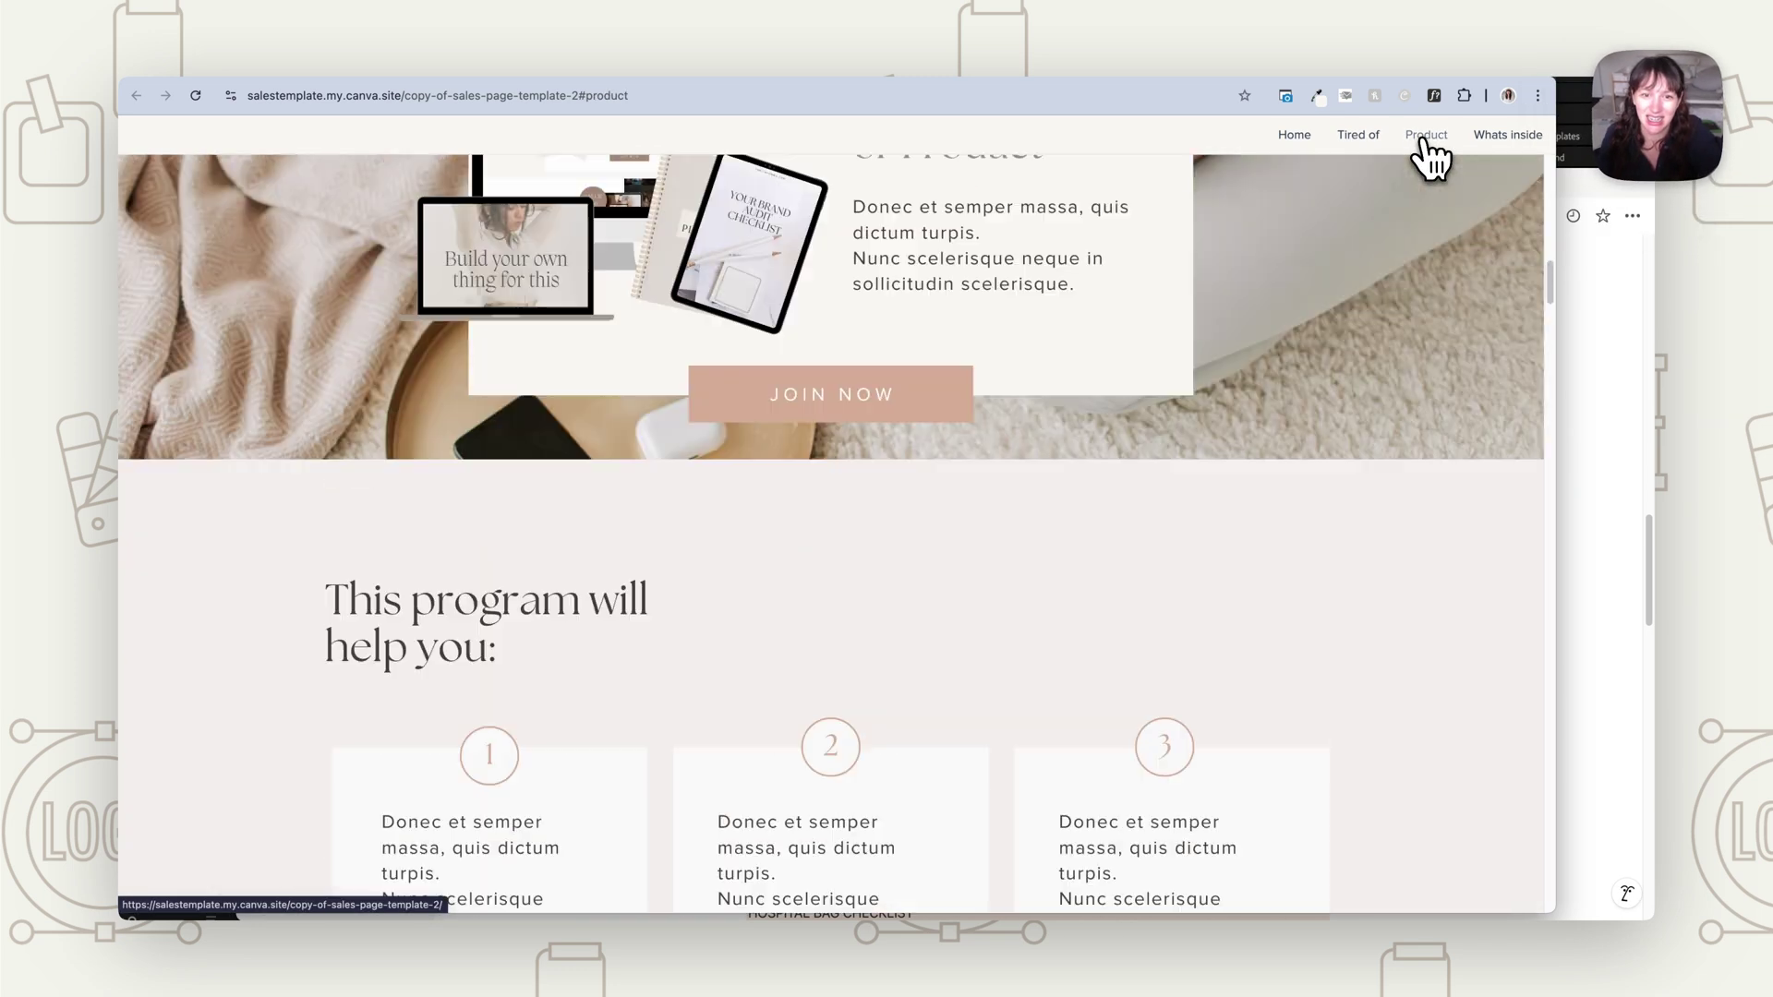
{"action": "scroll", "coordinate": [1258, 545], "scroll_direction": "up", "scroll_amount": 10}
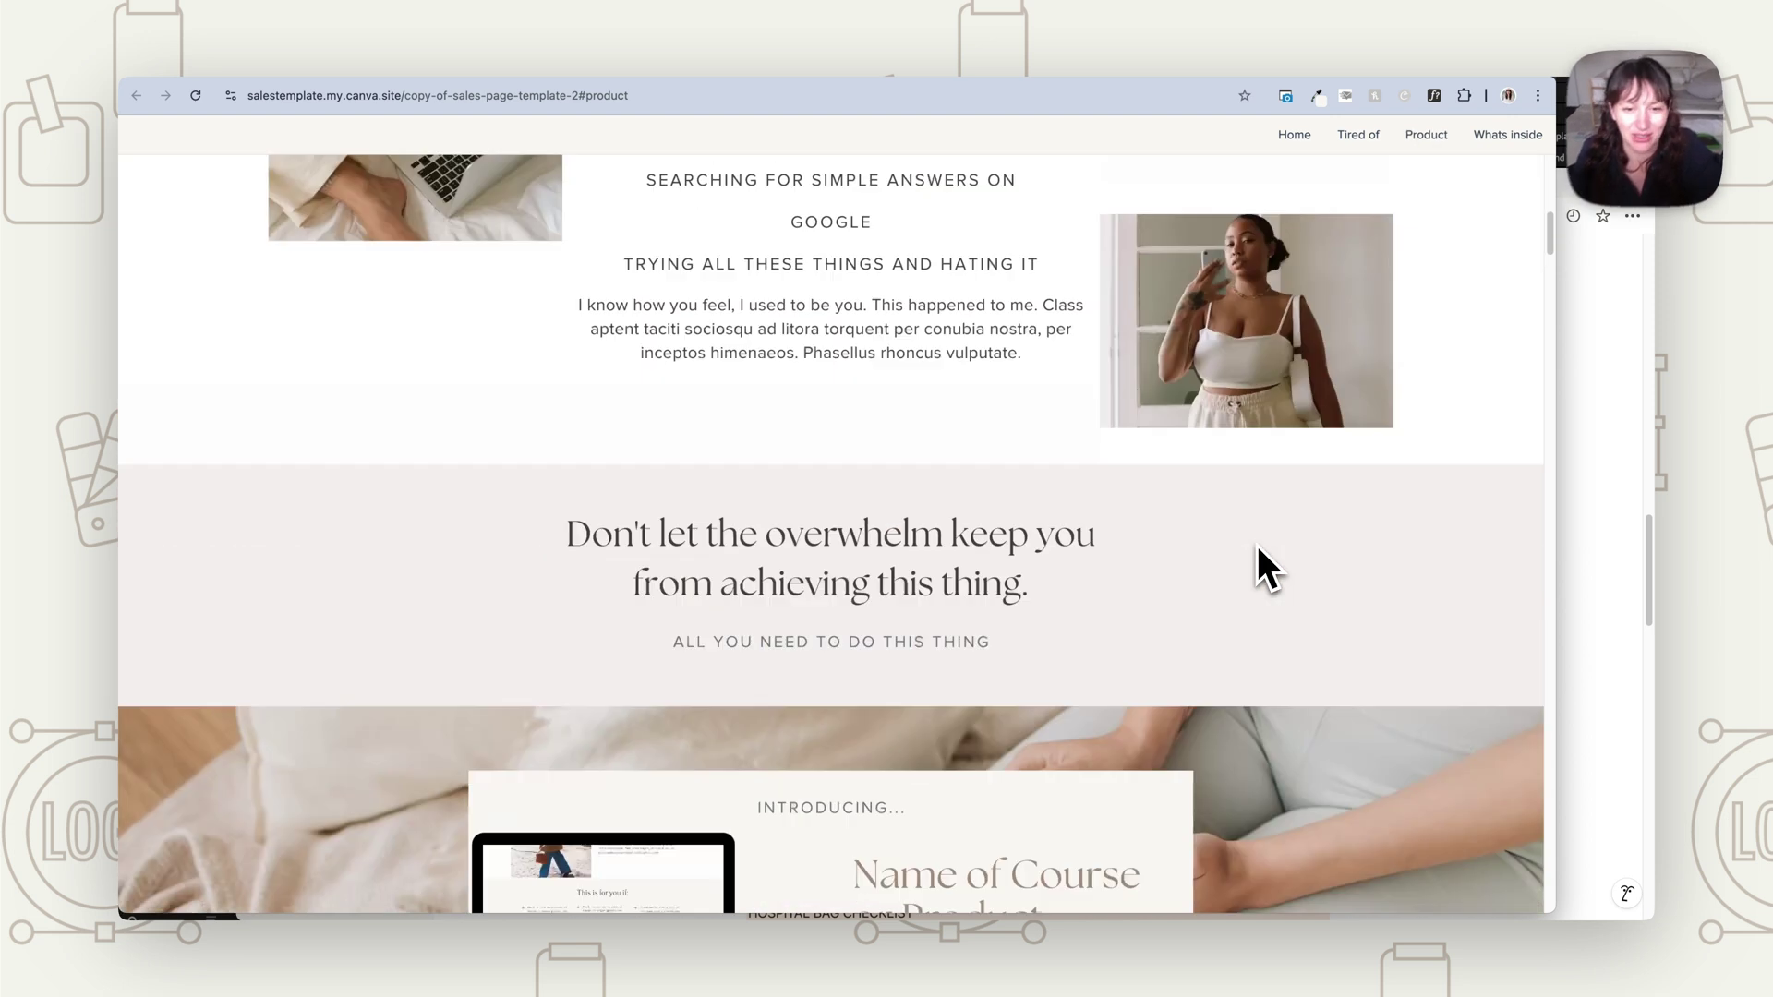